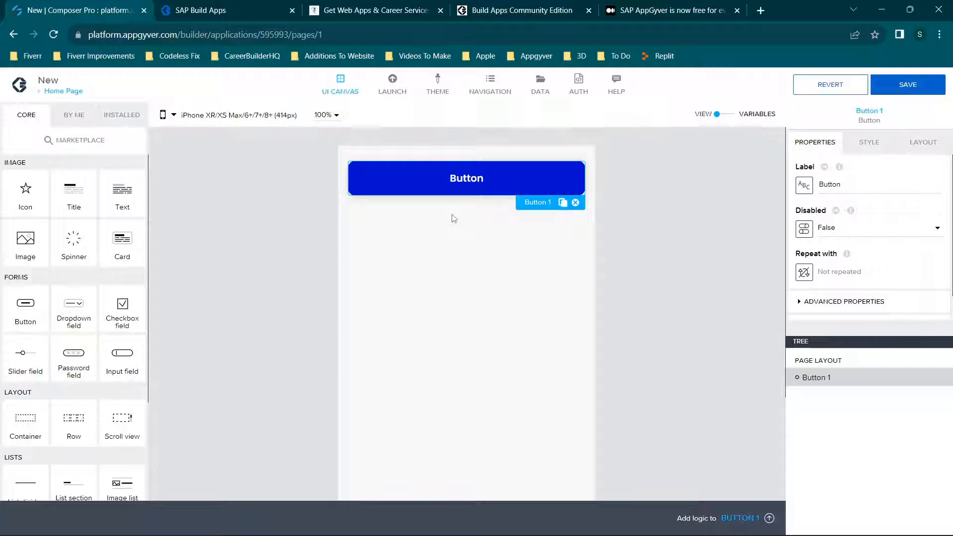
Delete Button 1 from the Home Page canvas.
left_click(576, 202)
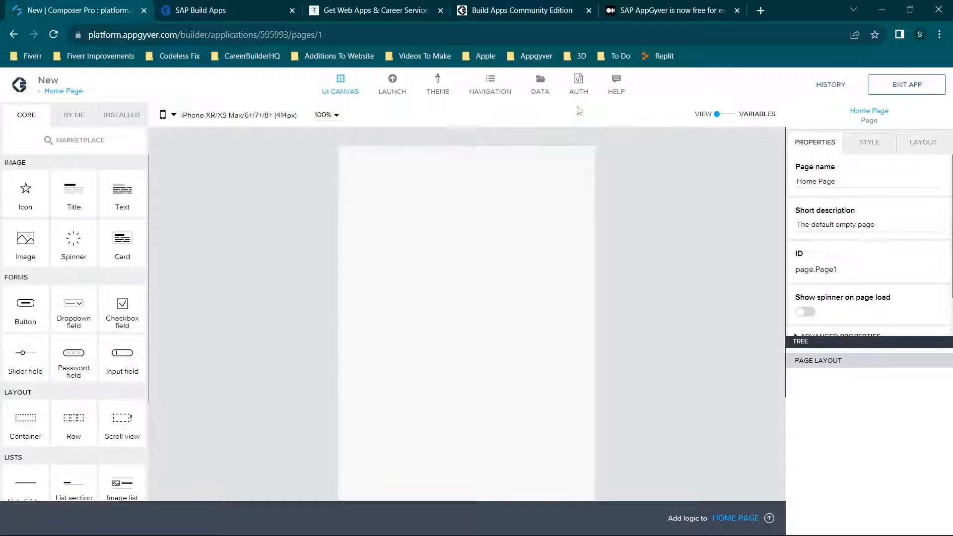
Read the blog article on SAP AppGyver being free for everyone, up to its paragraph about the original revenue-based licensing model.
left_click(667, 6)
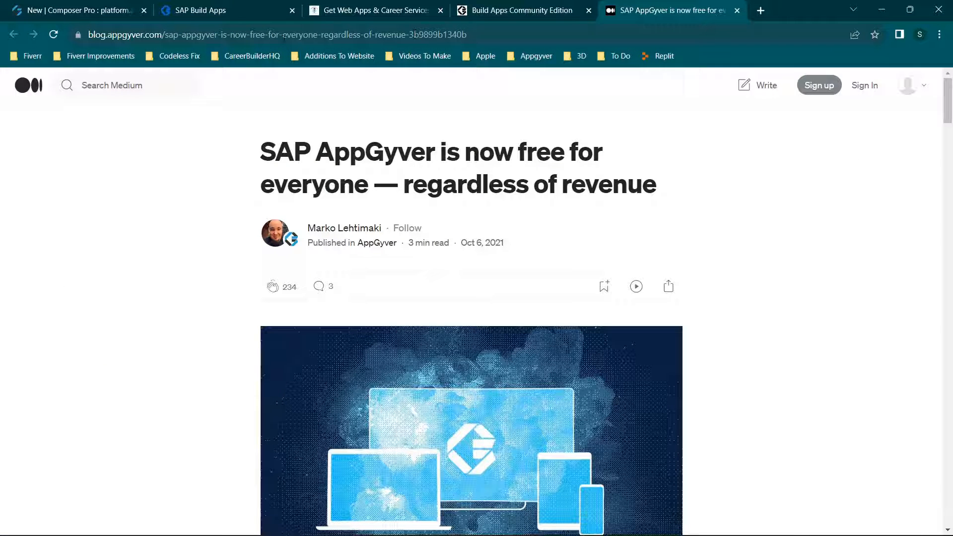
scroll(537, 236, "down", 8)
scroll(537, 234, "down", 9)
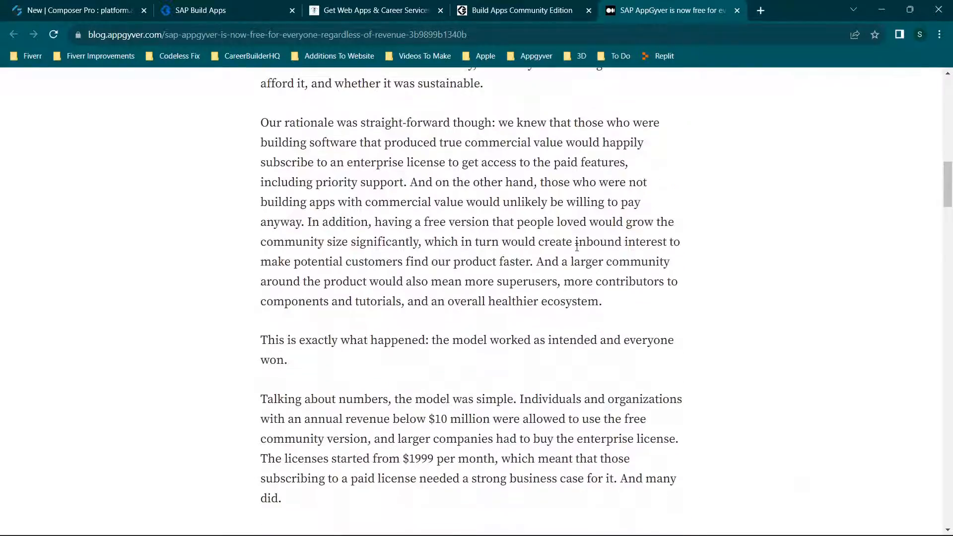
scroll(496, 253, "down", 5)
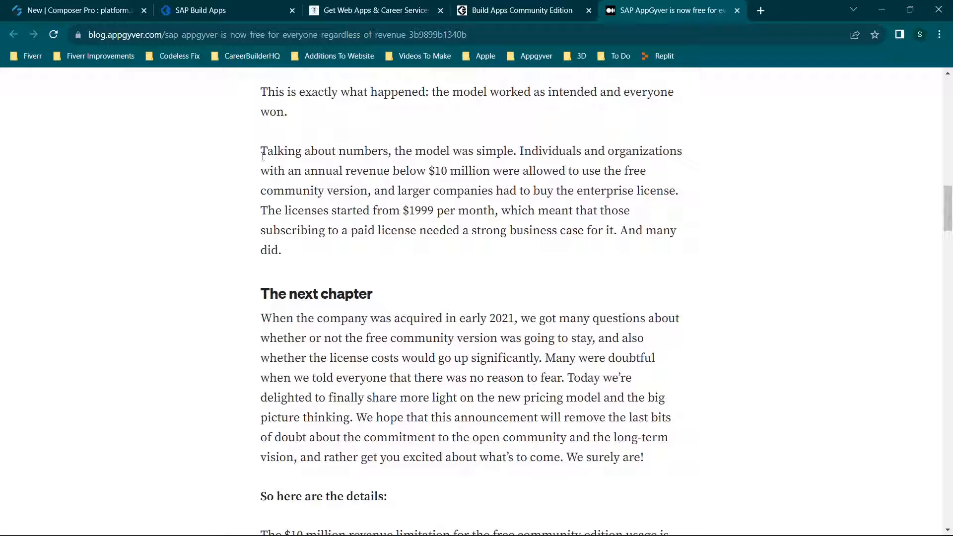
left_click_drag(263, 155, 669, 175)
left_click(551, 204)
scroll(558, 193, "down", 4)
scroll(558, 194, "up", 2)
scroll(400, 270, "down", 3)
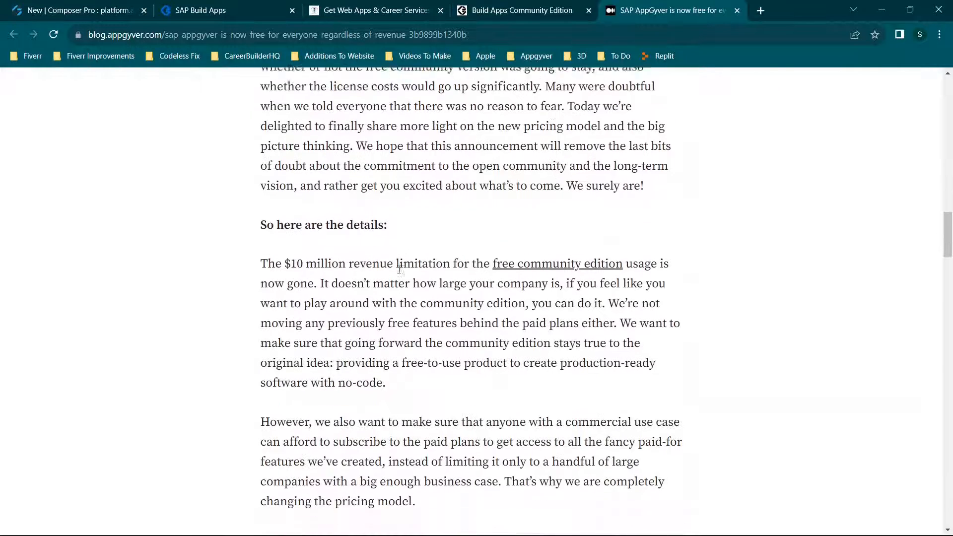
Examine the article's details on the removed revenue limit and free community edition features, and read through to its end.
scroll(400, 270, "down", 2)
mouse_move(261, 162)
left_mouse_down()
mouse_move(365, 167)
mouse_move(316, 178)
left_mouse_up()
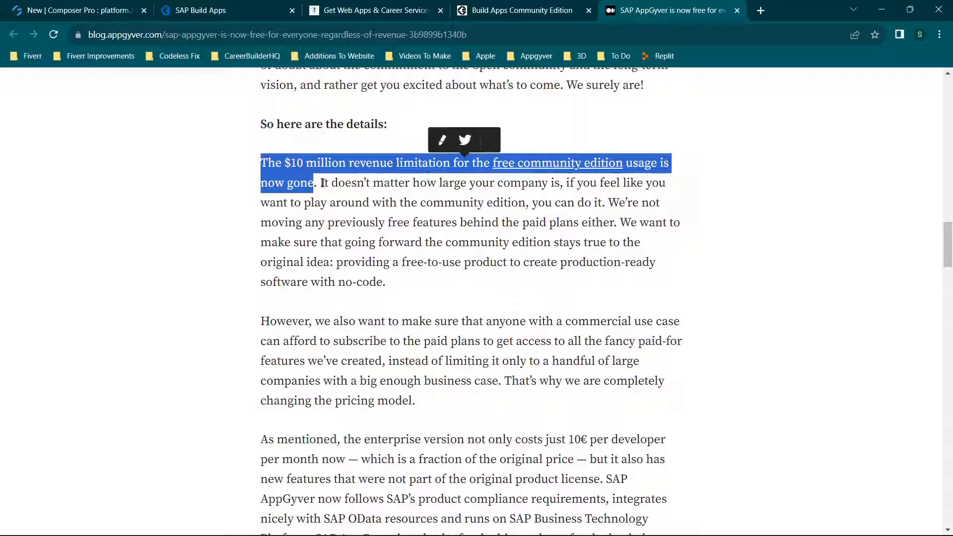
left_click_drag(323, 183, 607, 202)
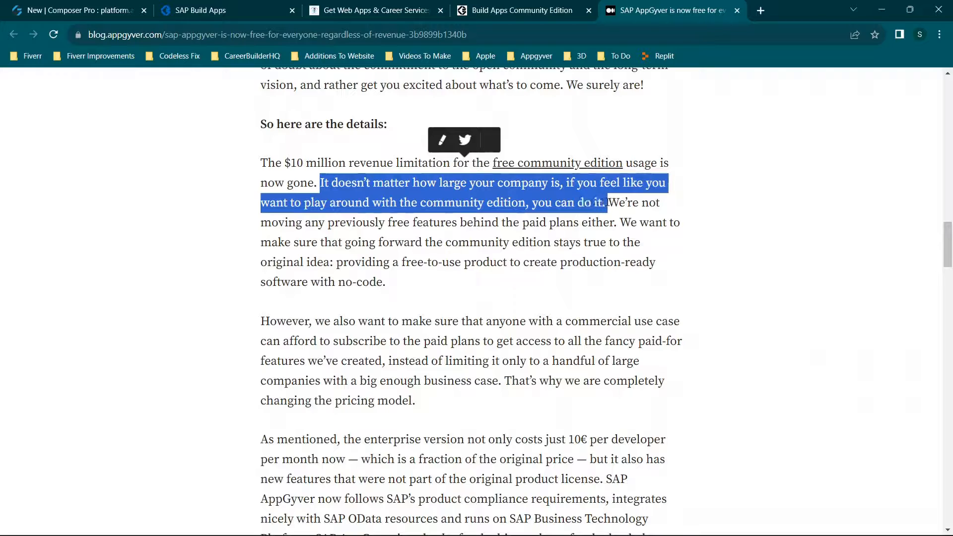
left_click(543, 218)
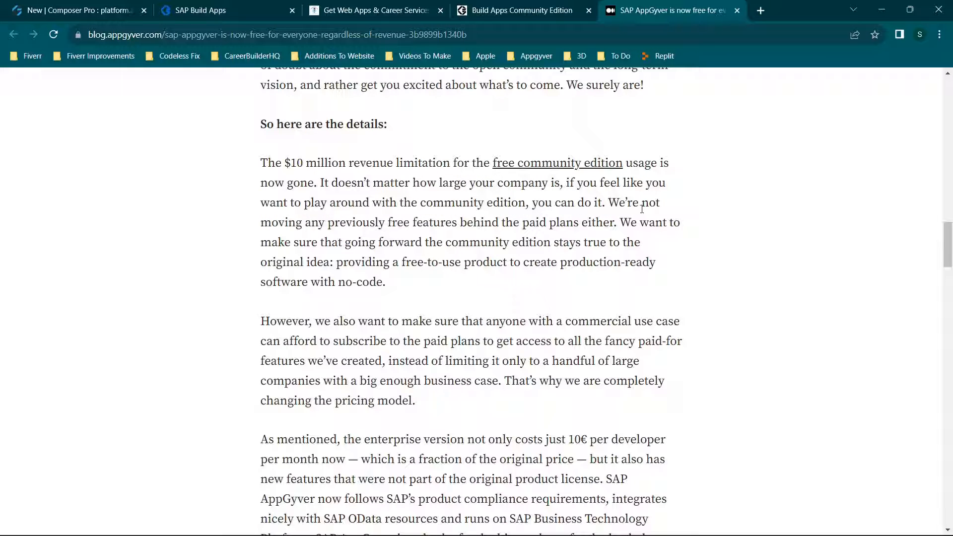
left_click_drag(618, 204, 621, 218)
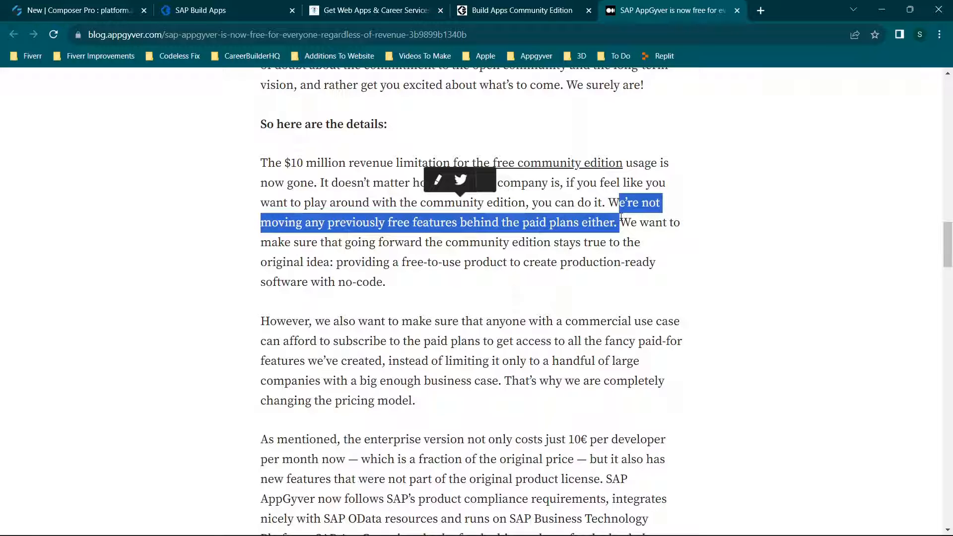
scroll(620, 219, "down", 1)
scroll(591, 221, "down", 2)
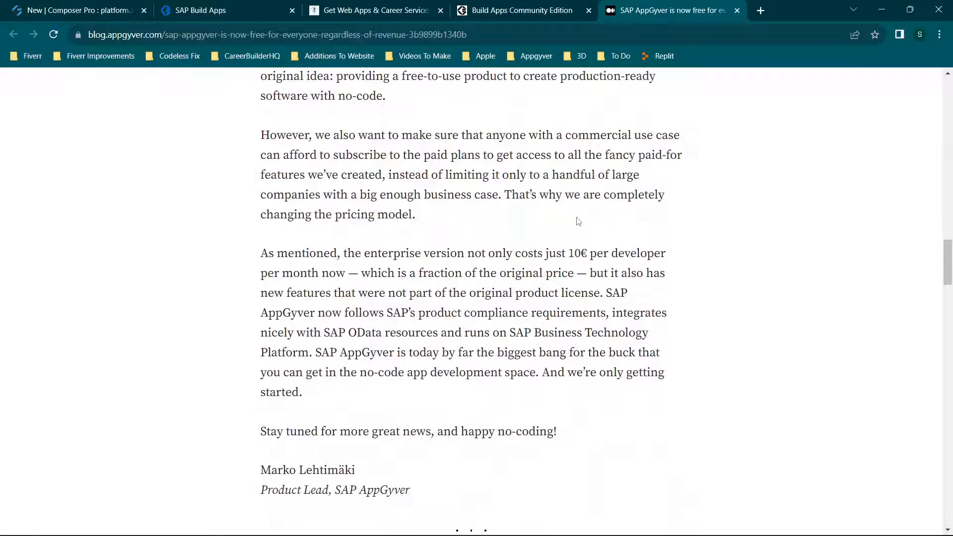
scroll(576, 221, "down", 3)
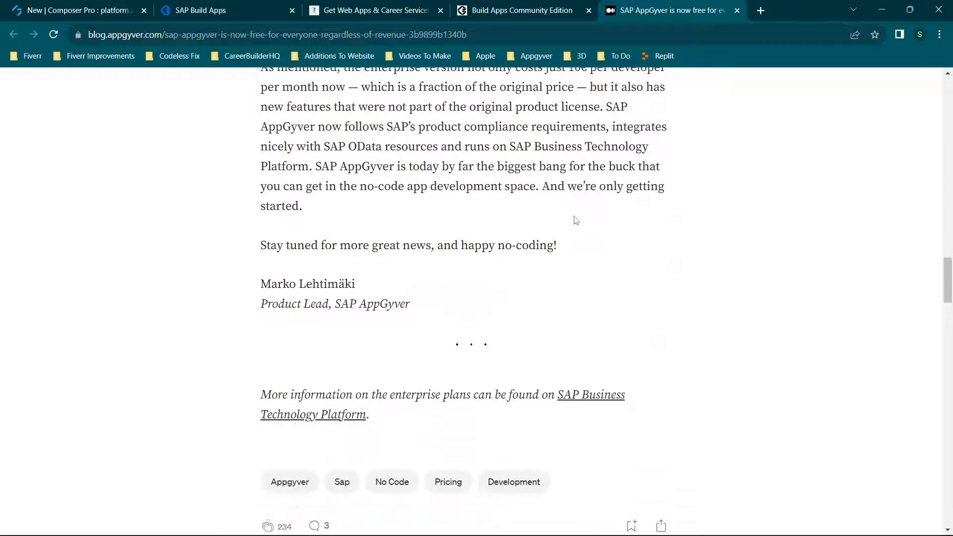
Review the Community Edition description on the AppGyver home page and open its Learn more page.
left_click(528, 5)
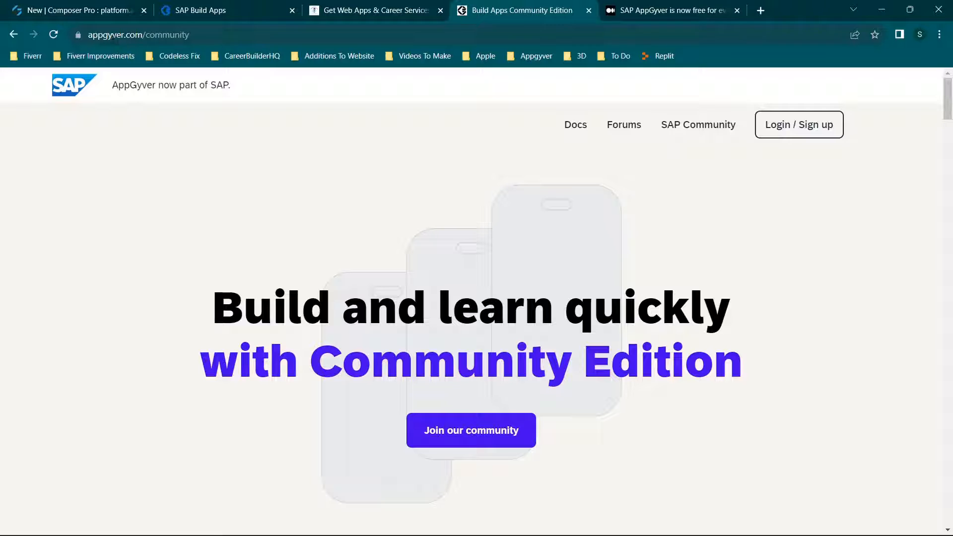
left_click(18, 38)
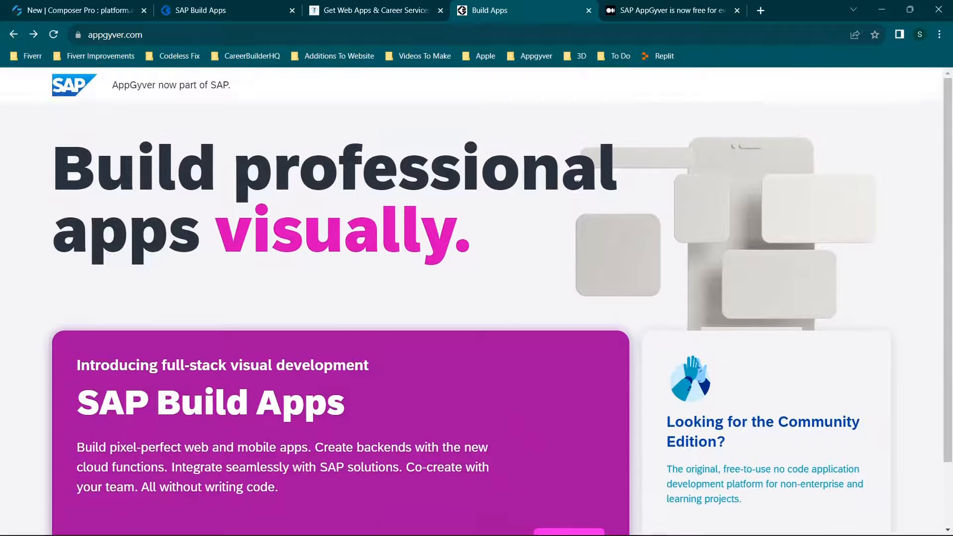
scroll(795, 251, "down", 2)
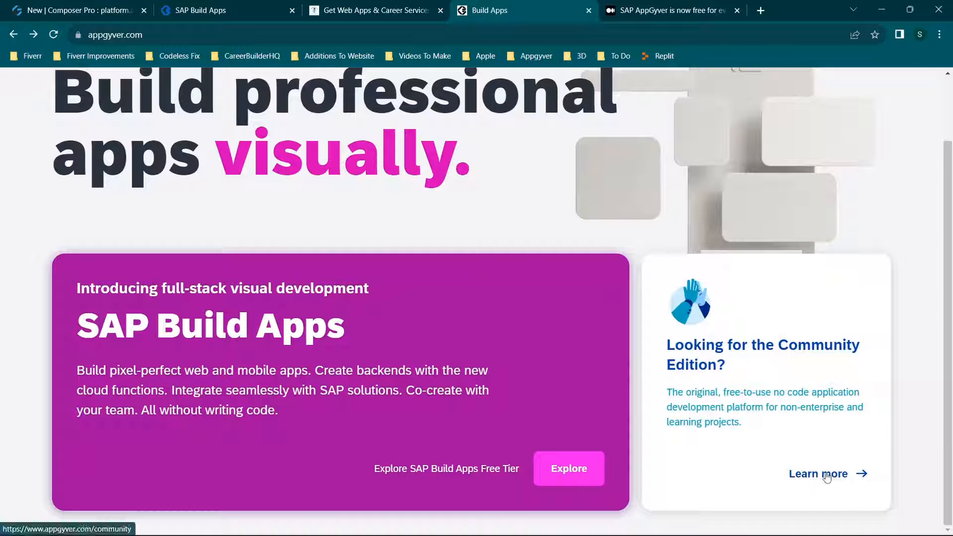
left_click_drag(667, 392, 811, 424)
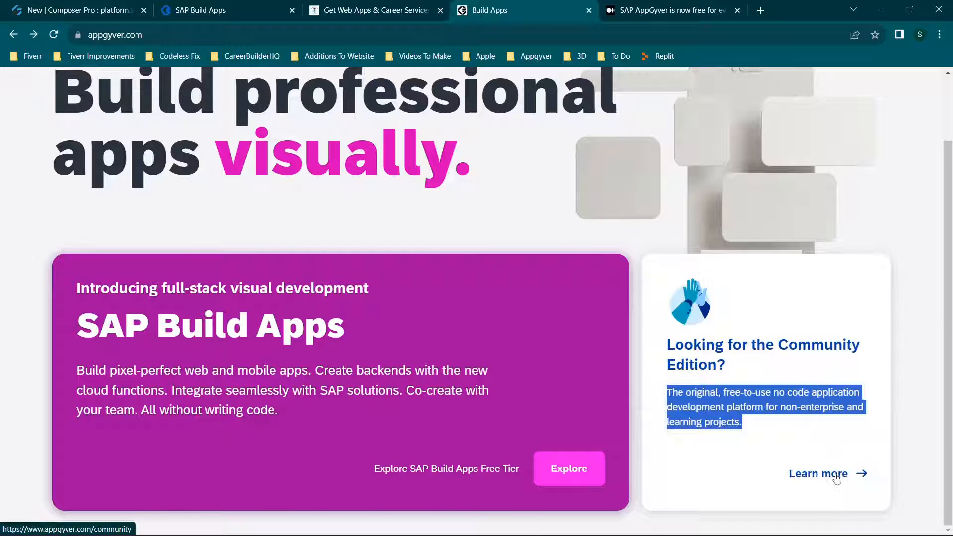
left_click(840, 474)
scroll(324, 287, "down", 2)
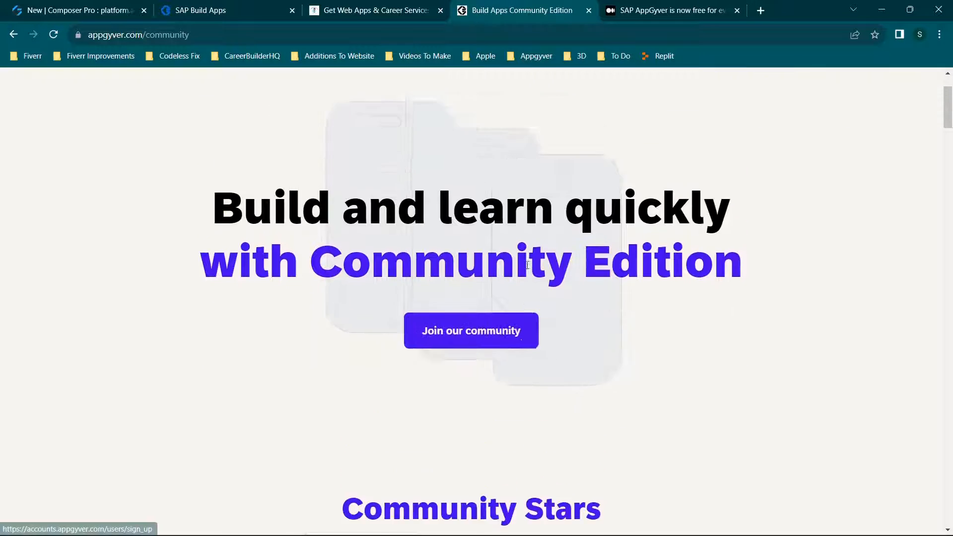
scroll(489, 325, "up", 2)
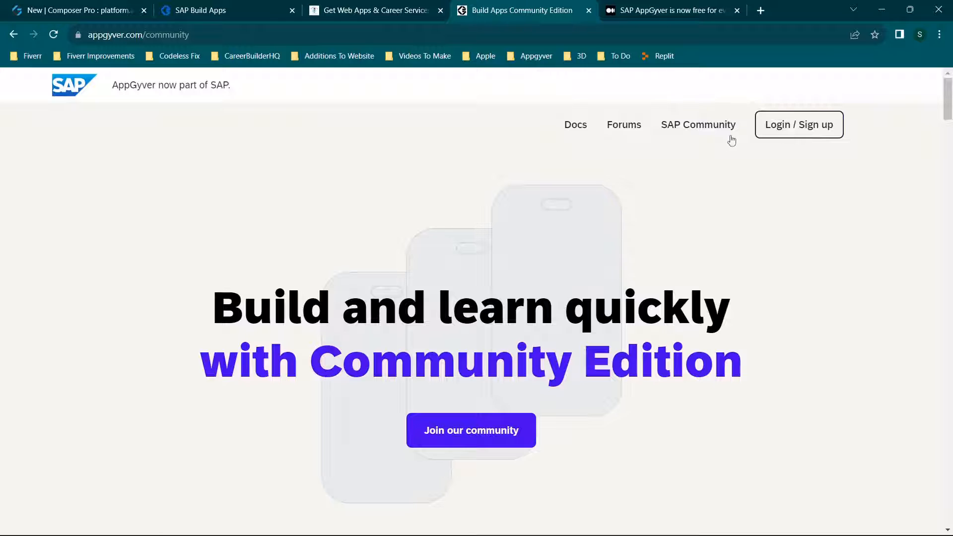
Close the Community Edition page and the AppGyver blog article, and view the Codeless Fix website.
left_click(588, 11)
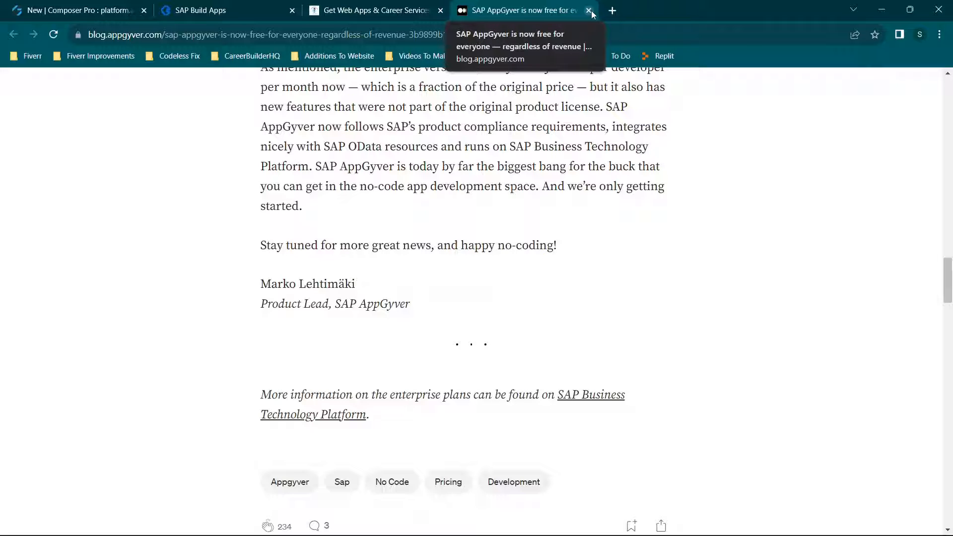
left_click(589, 11)
mouse_move(184, 79)
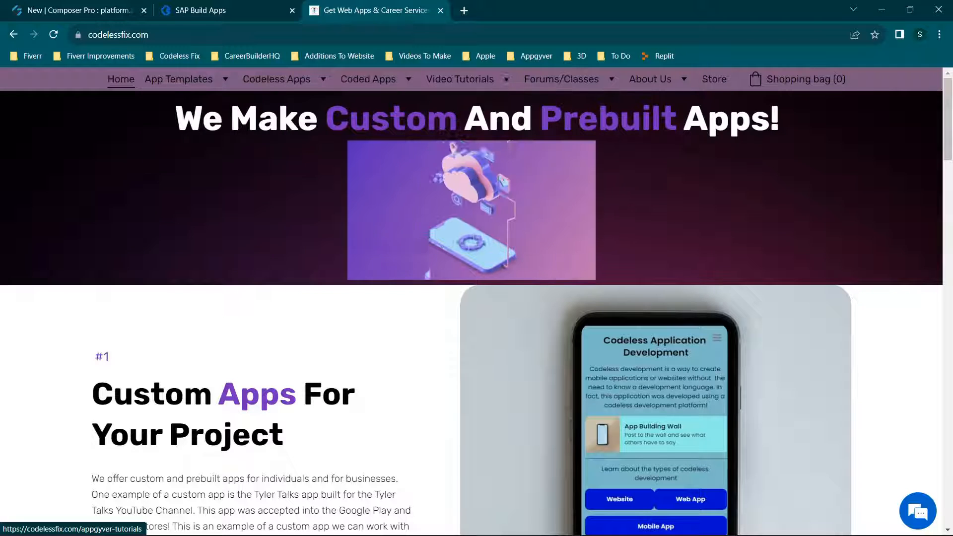
Return to Composer Pro, rename the application "New 1" and save it.
left_click(106, 5)
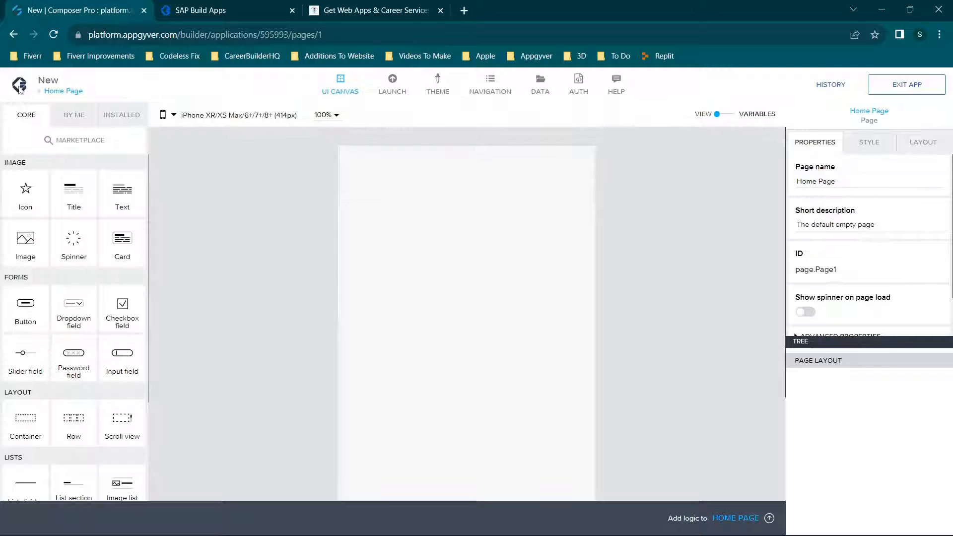
left_click(69, 80)
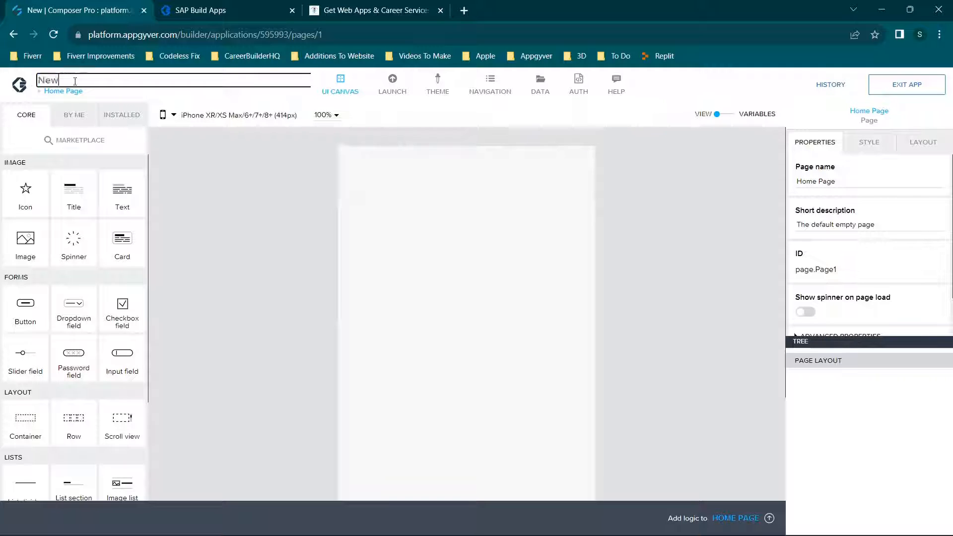
type("1")
left_click(891, 92)
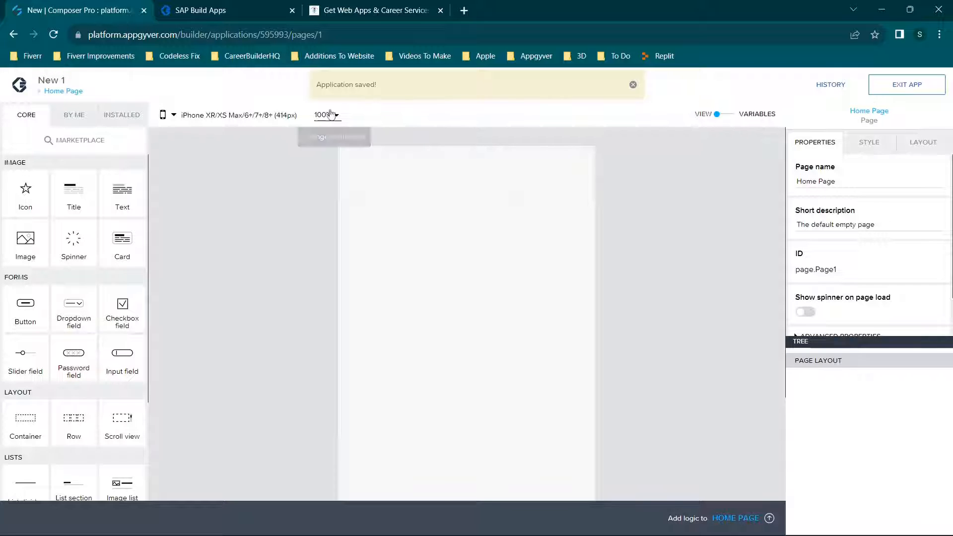
Add a page named "New page" to the application from the pages overview and save.
left_click(70, 93)
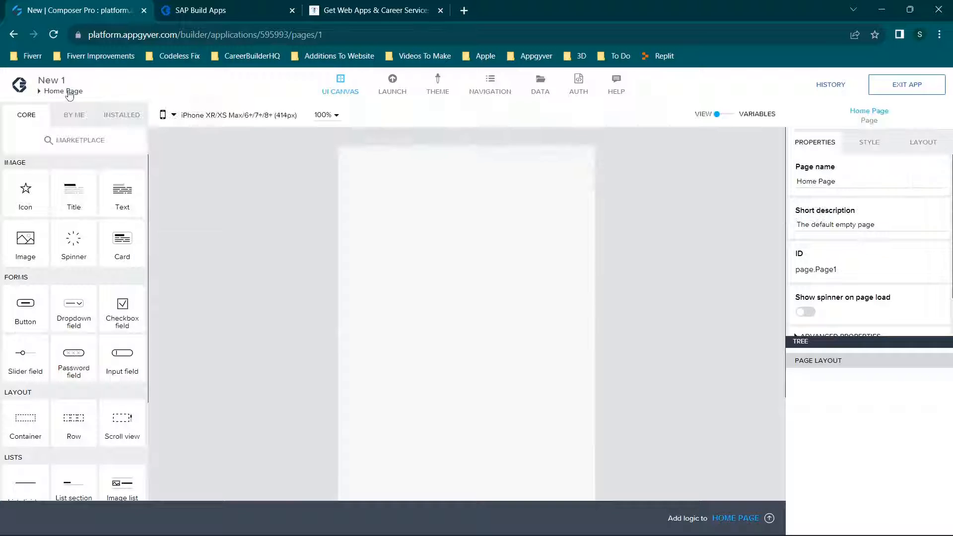
left_click(70, 94)
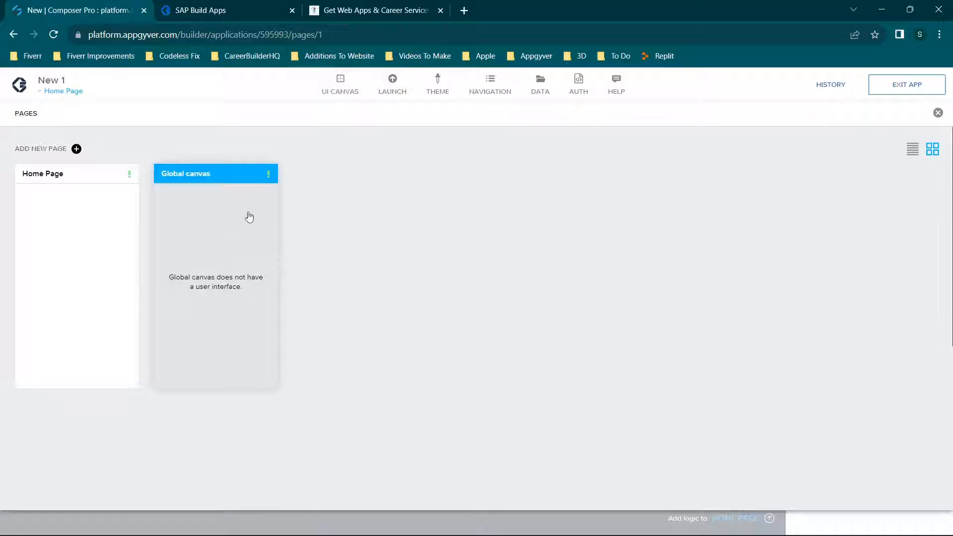
left_click(129, 174)
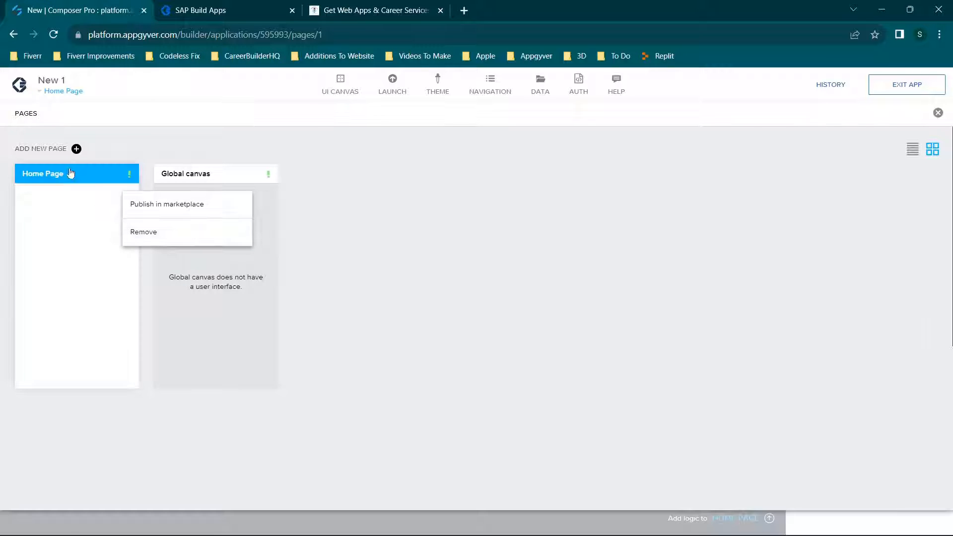
left_click(76, 149)
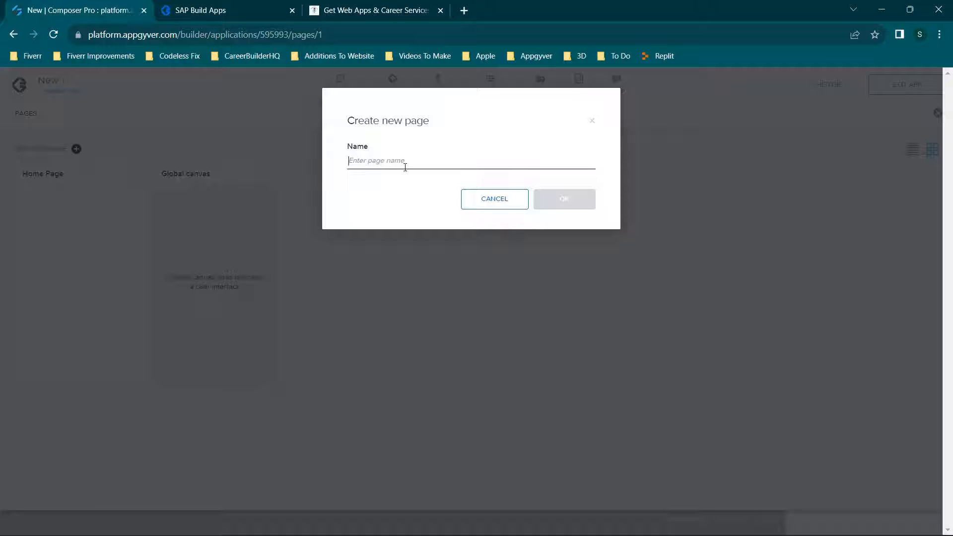
type("New page")
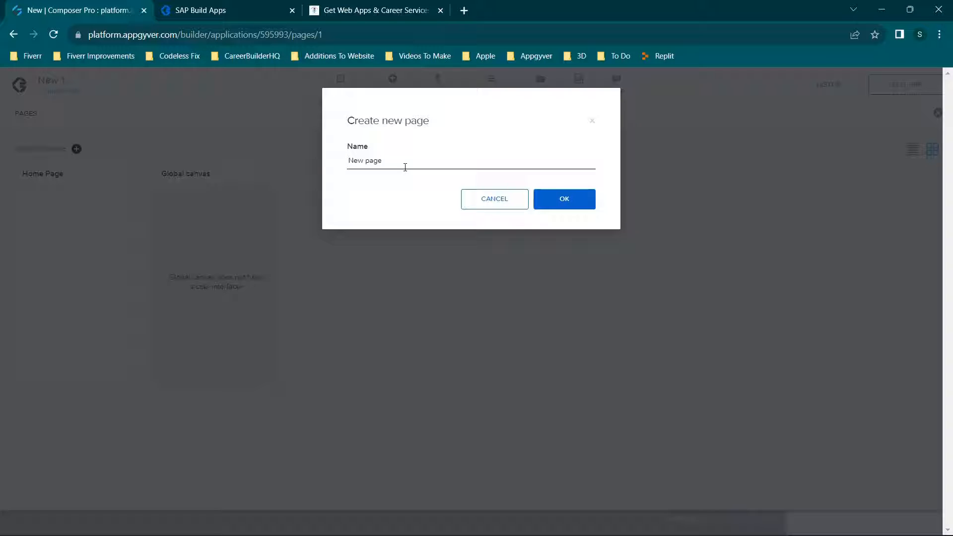
left_click(539, 205)
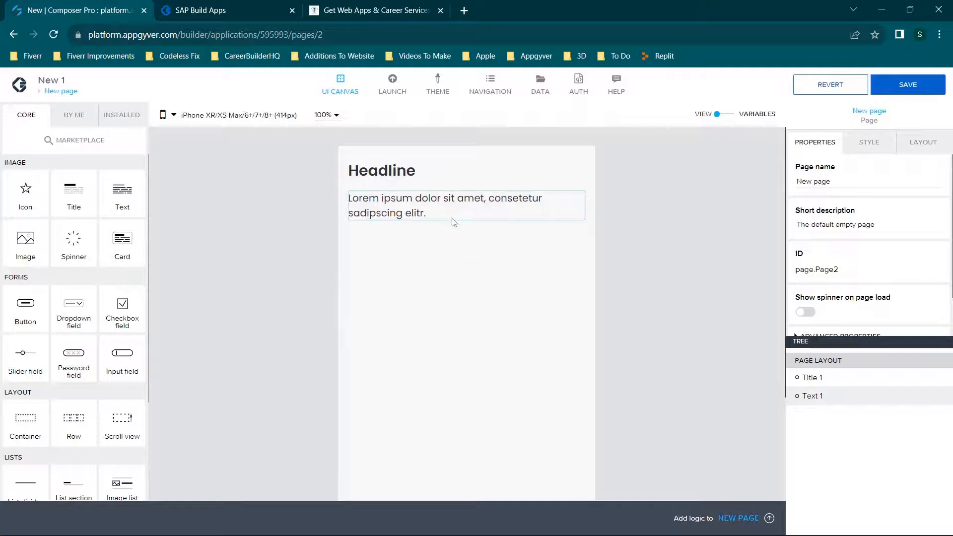
left_click(874, 89)
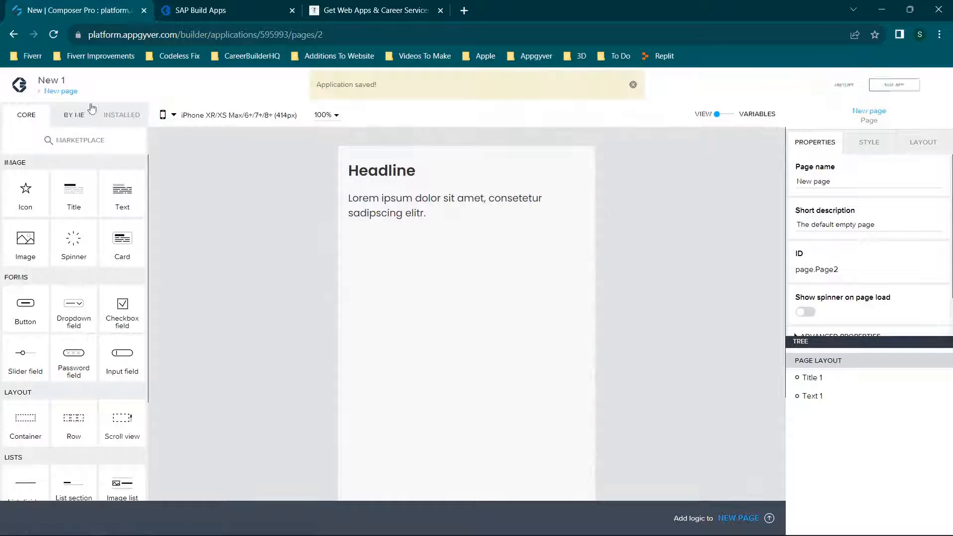
Remove "New page" from the application, save, and reopen the Home Page canvas.
left_click(62, 92)
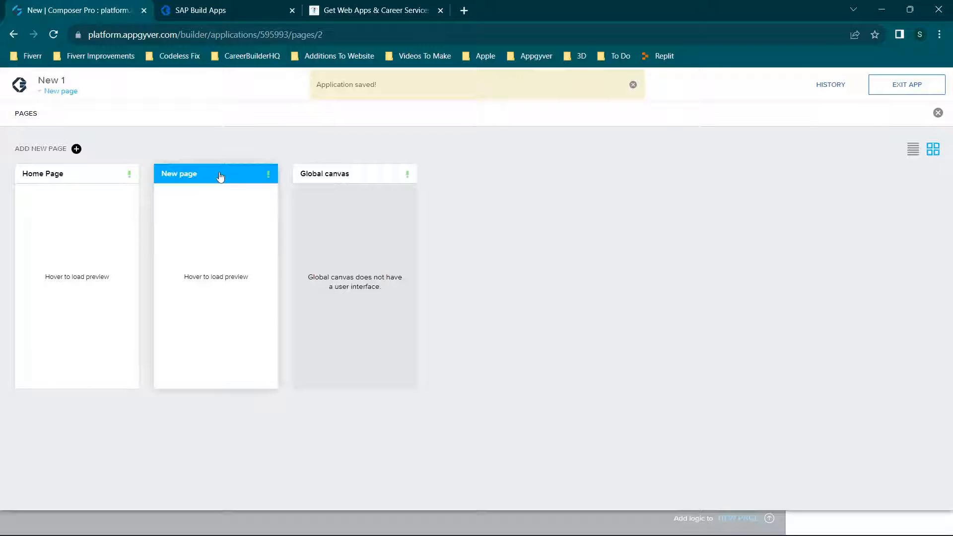
left_click(269, 176)
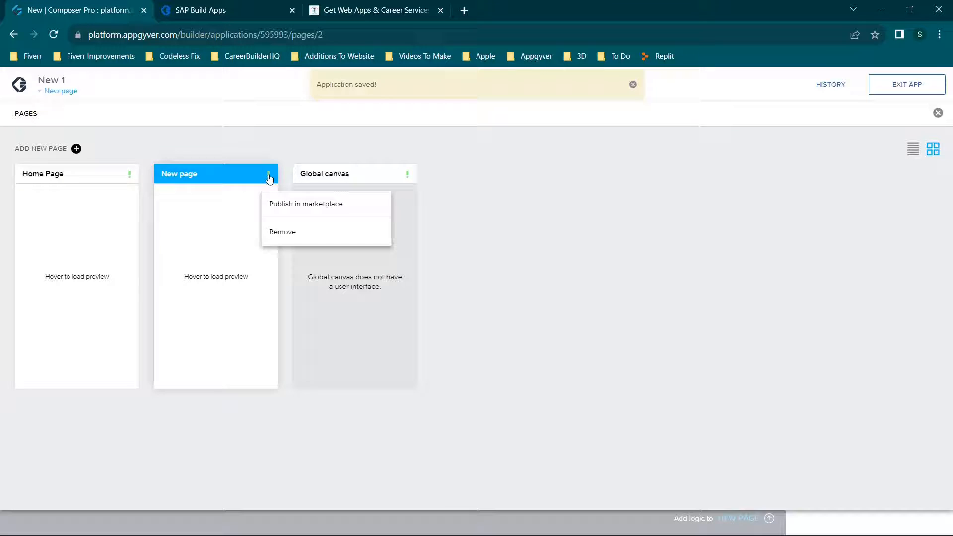
left_click(273, 234)
left_click(536, 101)
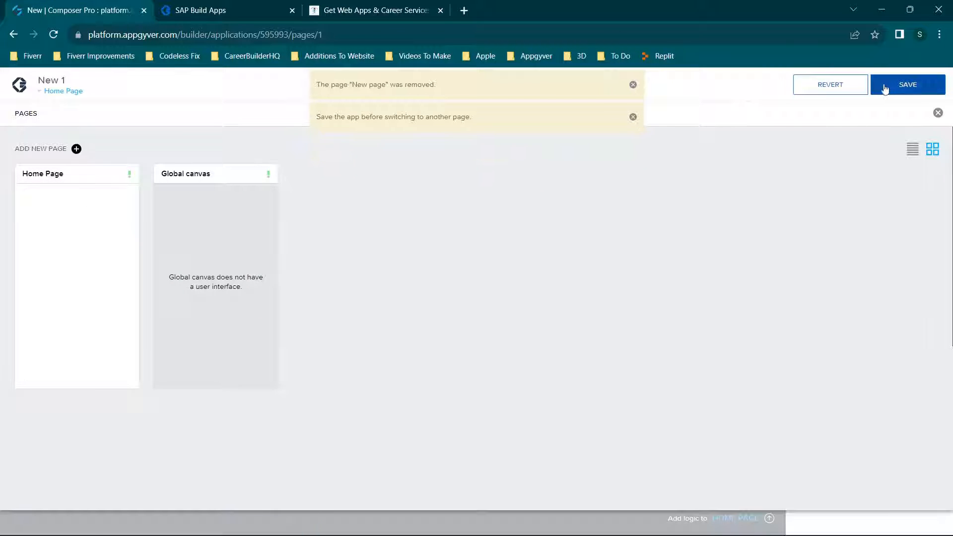
left_click(887, 89)
left_click(52, 227)
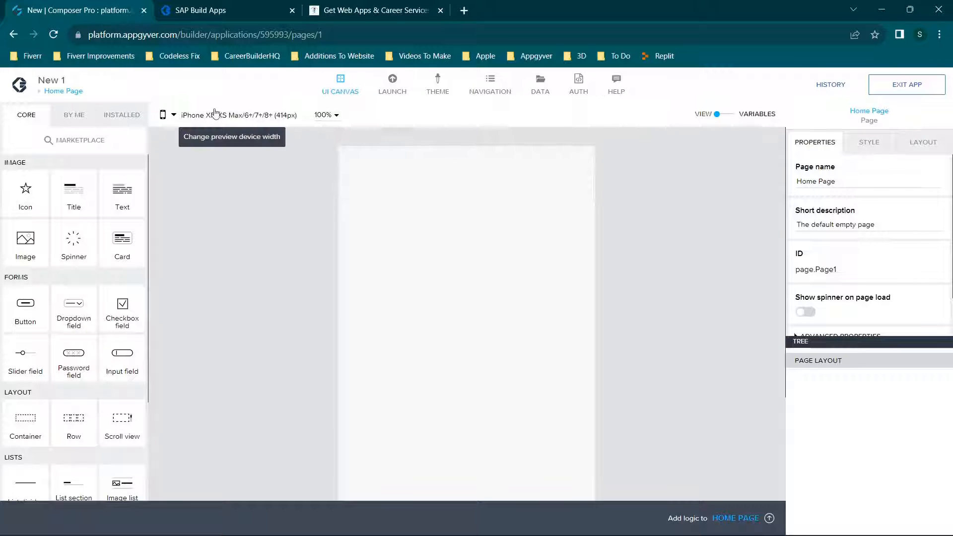
Preview the Home Page canvas at the iPhone XS/X/6/6S/7/8 (375px) and Nexus 6P/Google Pixel XL (412px) device widths.
left_click(263, 115)
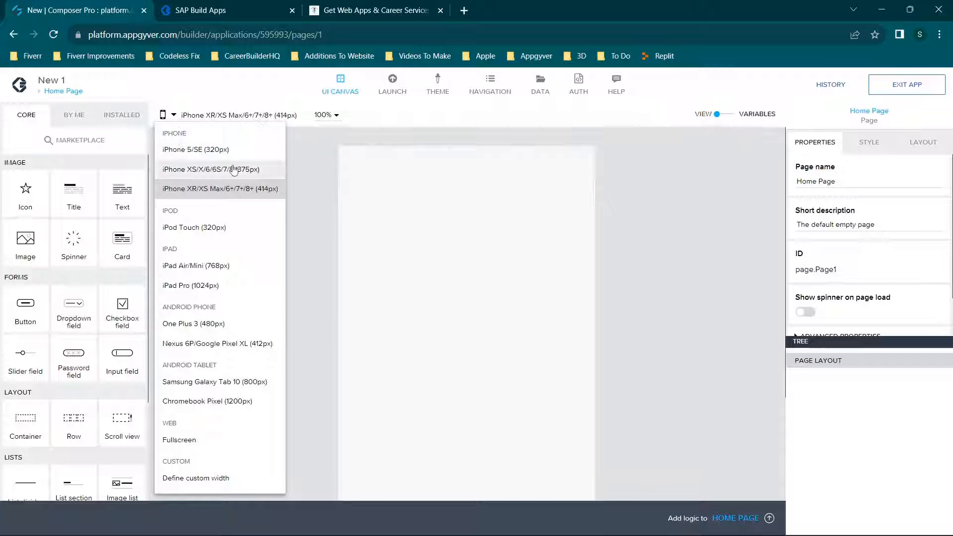
left_click(188, 254)
left_click(185, 115)
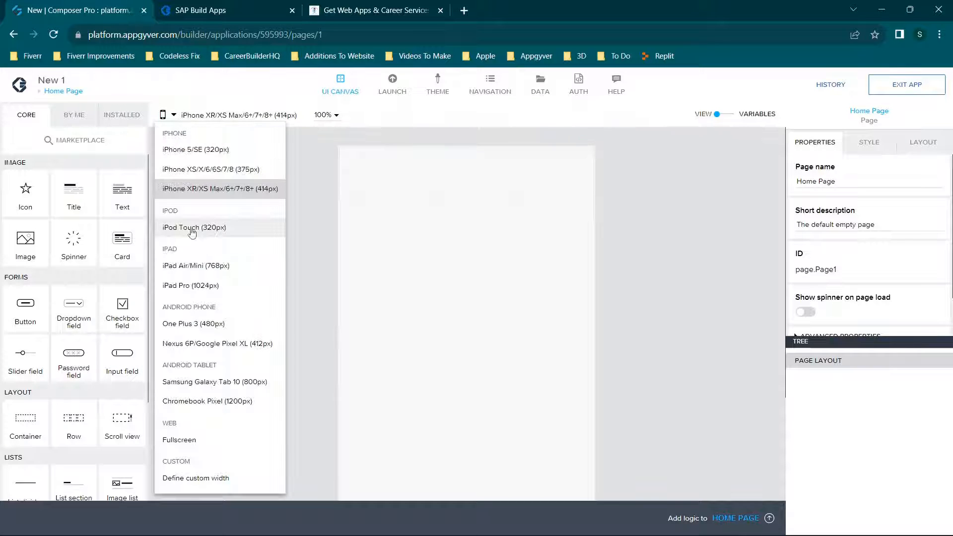
left_click(172, 245)
left_click(196, 116)
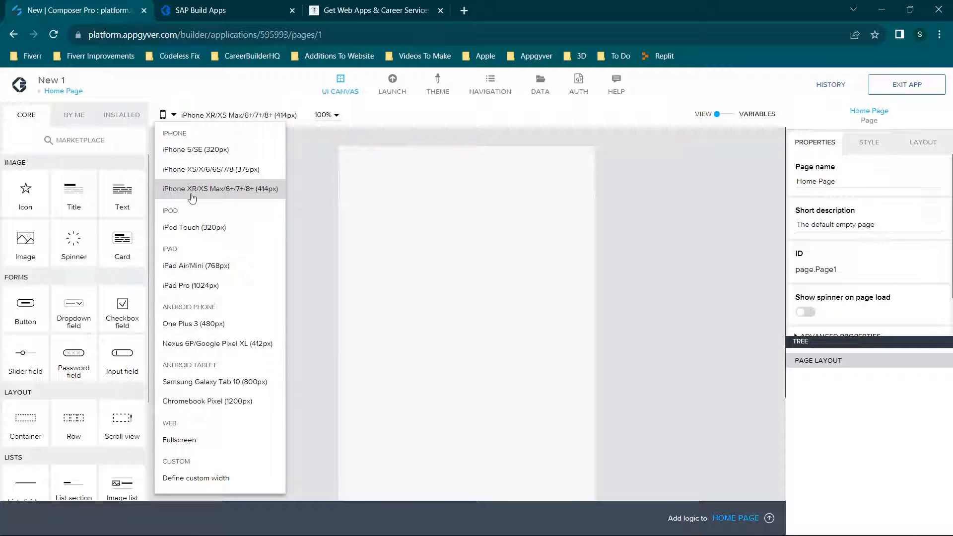
left_click(179, 167)
left_click(208, 115)
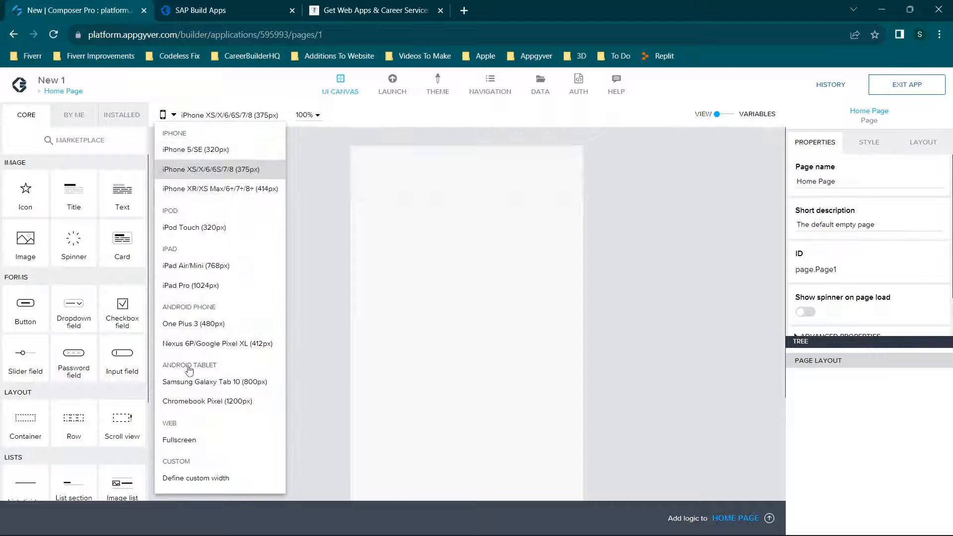
left_click(186, 347)
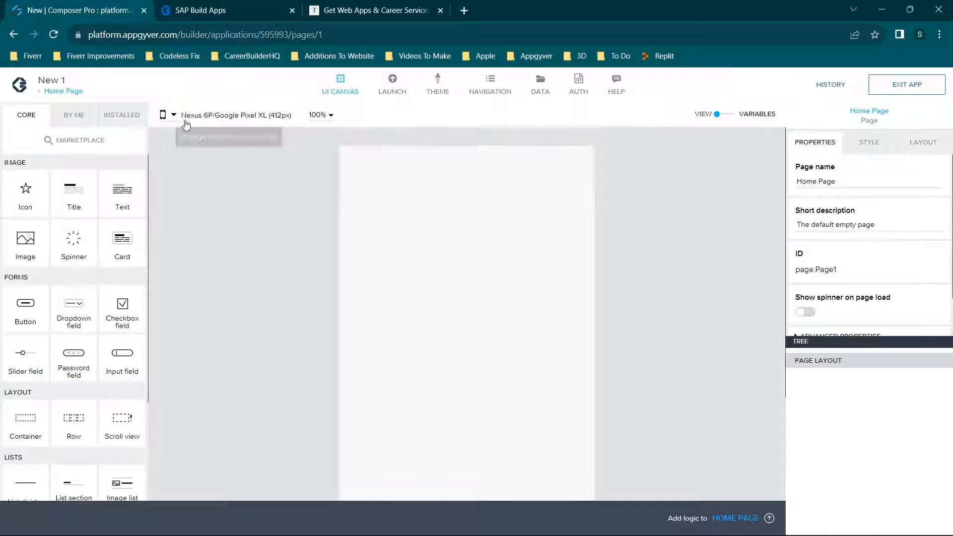
Preview the Home Page canvas at the iPod Touch (320px) and iPad Air/Mini (768px) device widths.
left_click(186, 117)
left_click(191, 230)
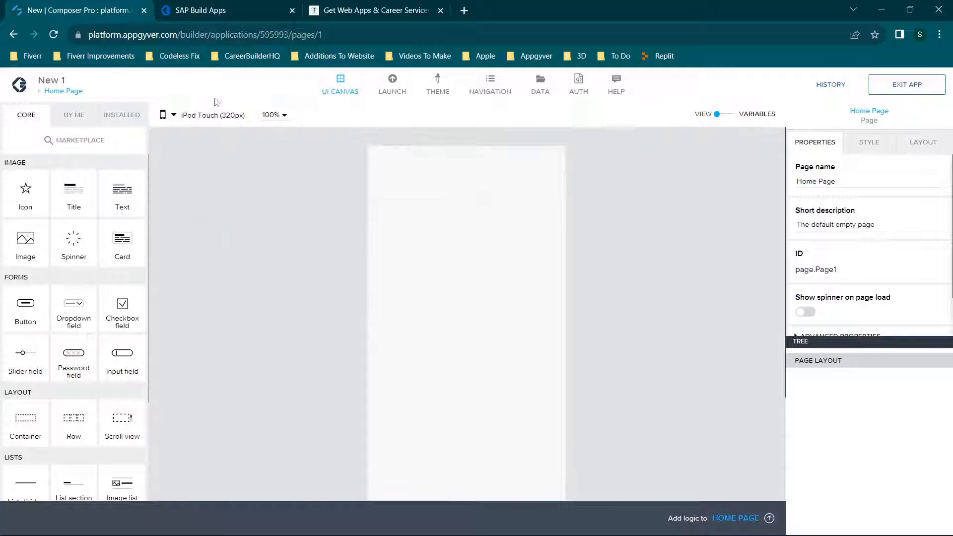
left_click(199, 115)
left_click(195, 267)
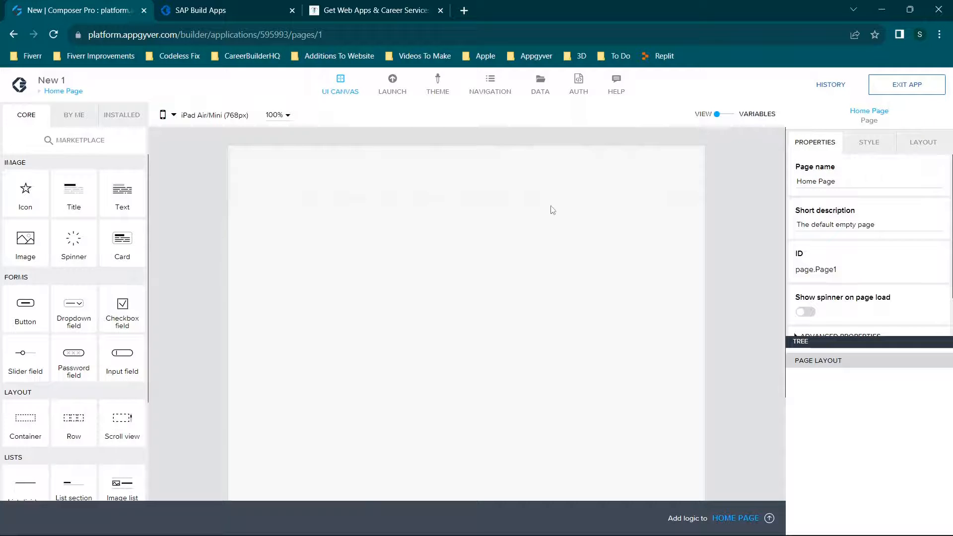
Preview the iPhone 5/SE width, return to iPhone XR/XS Max/6+/7+/8+ (414px), and view the available canvas zoom levels.
left_click(213, 116)
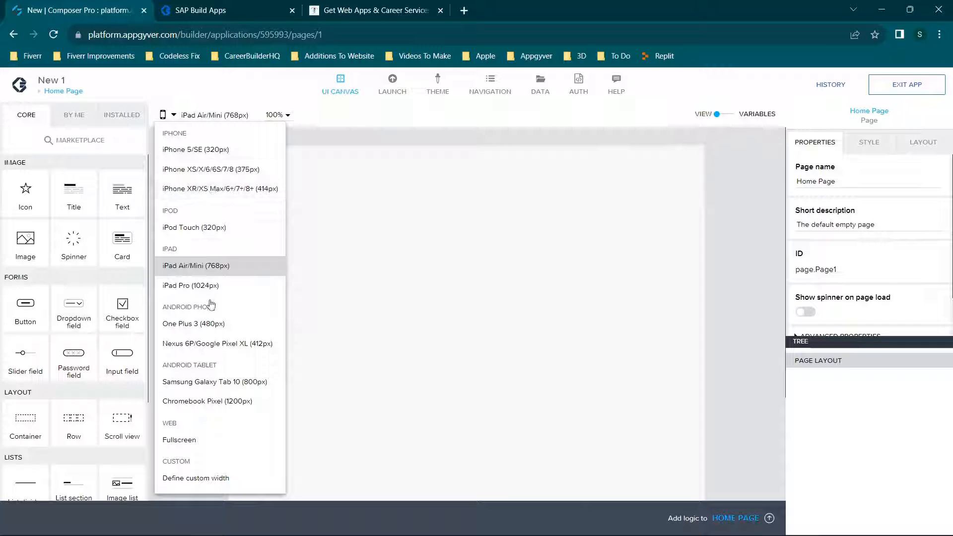
left_click(203, 150)
left_click(199, 115)
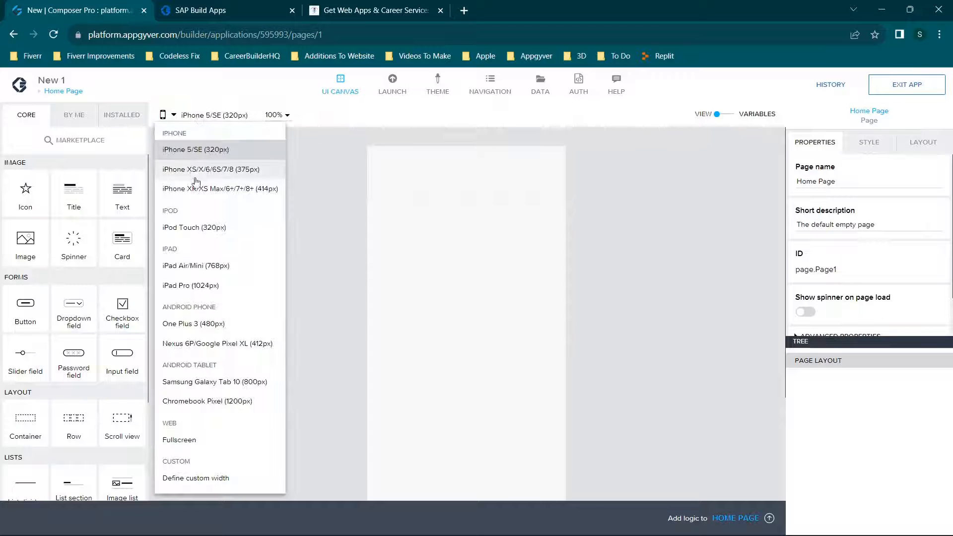
left_click(194, 188)
left_click(338, 115)
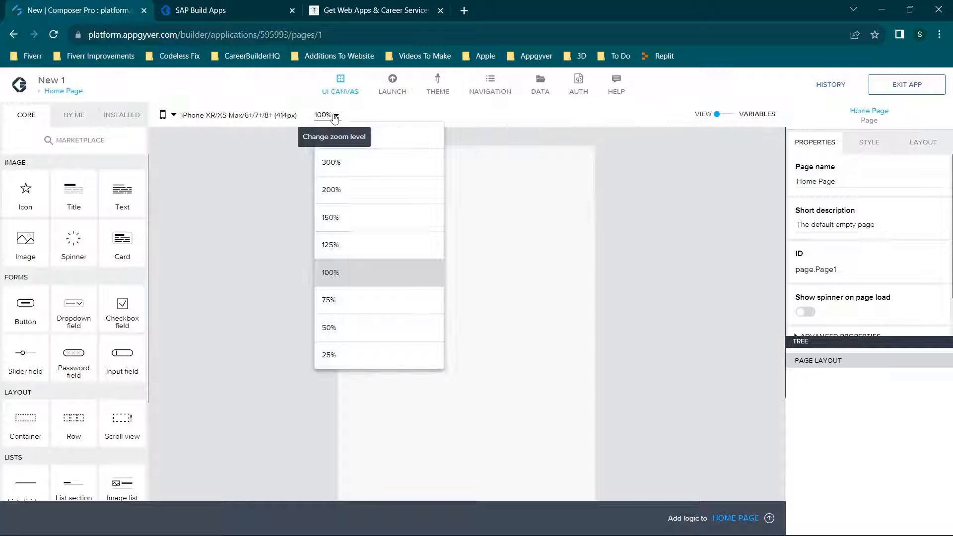
left_click(274, 241)
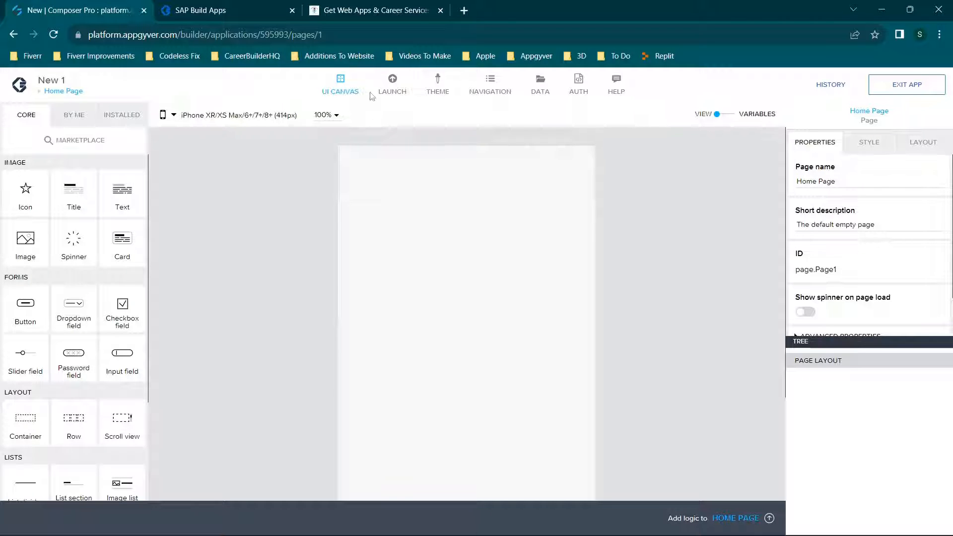
Check the launch preview options and view the empty Home Page in the web app preview.
left_click(393, 90)
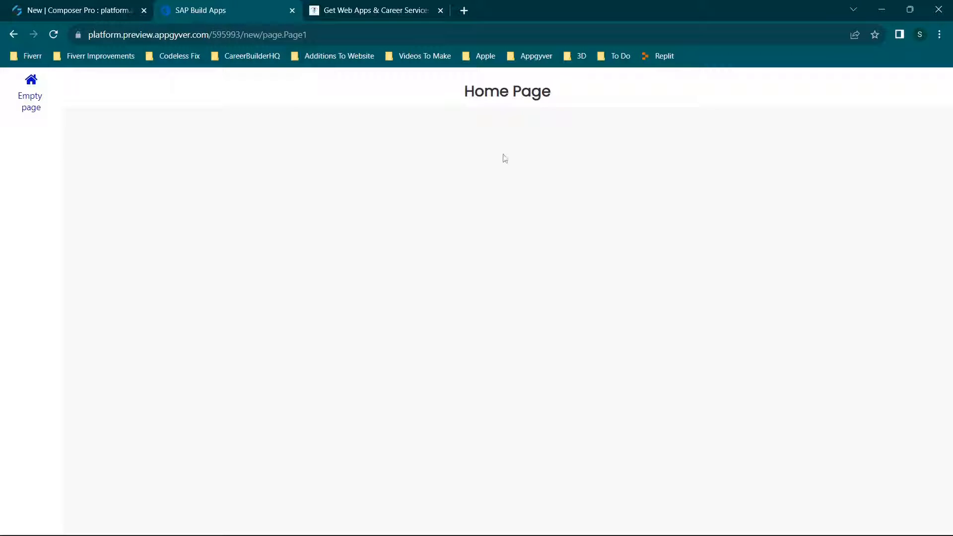
left_click_drag(463, 93, 600, 93)
left_click(453, 211)
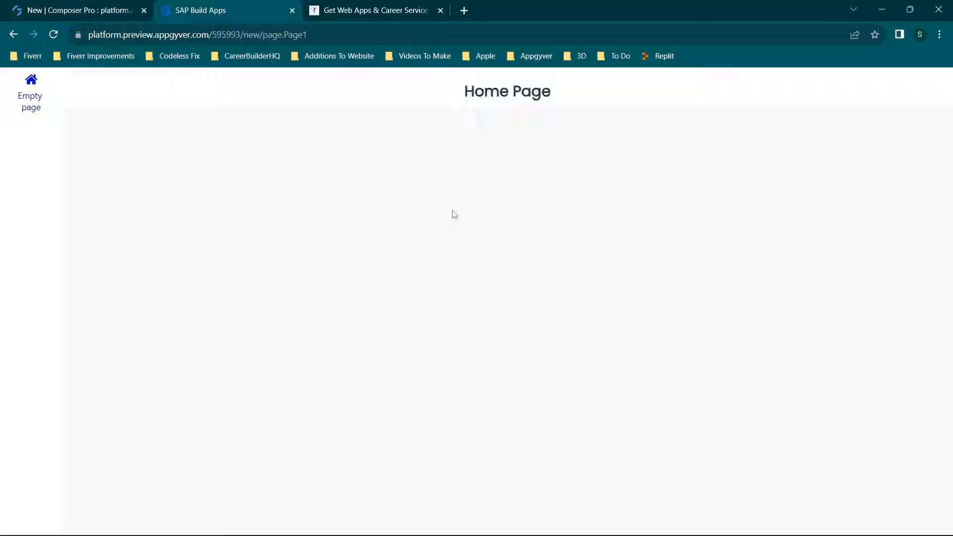
Return to Composer Pro, close the launch view, add a button component to the Home Page canvas and save.
left_click(103, 11)
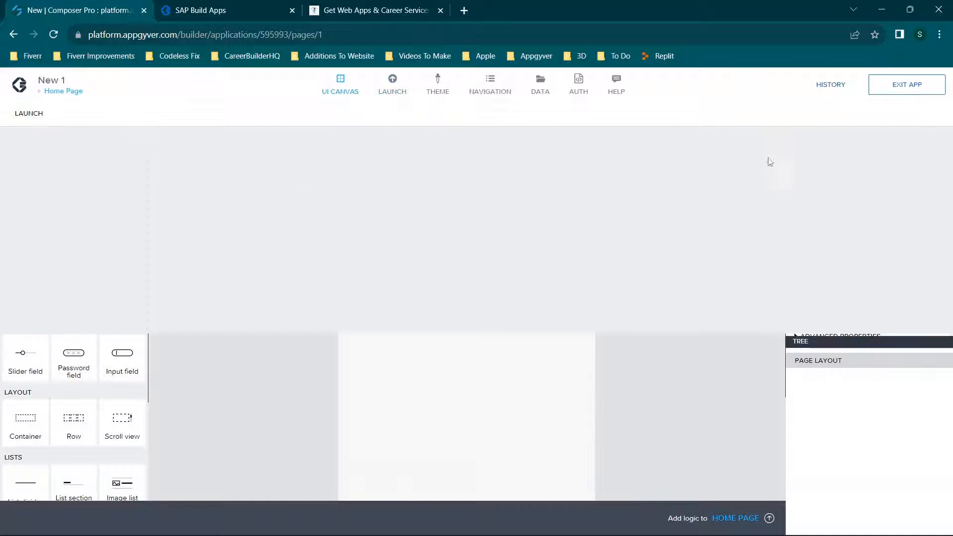
left_click_drag(121, 198, 80, 198)
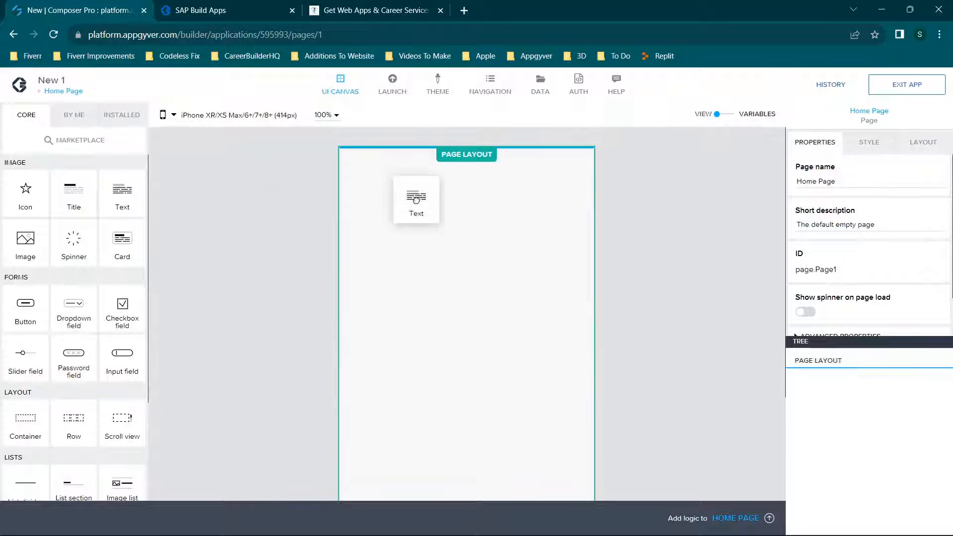
left_click_drag(24, 306, 397, 248)
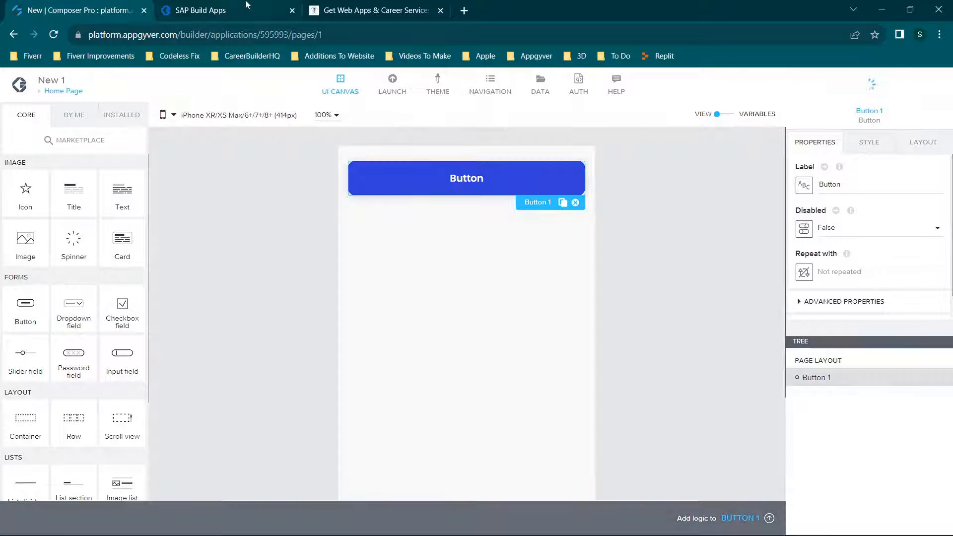
Check the new button on the Home Page in the web app preview and return to the builder.
left_click(247, 4)
left_click(511, 151)
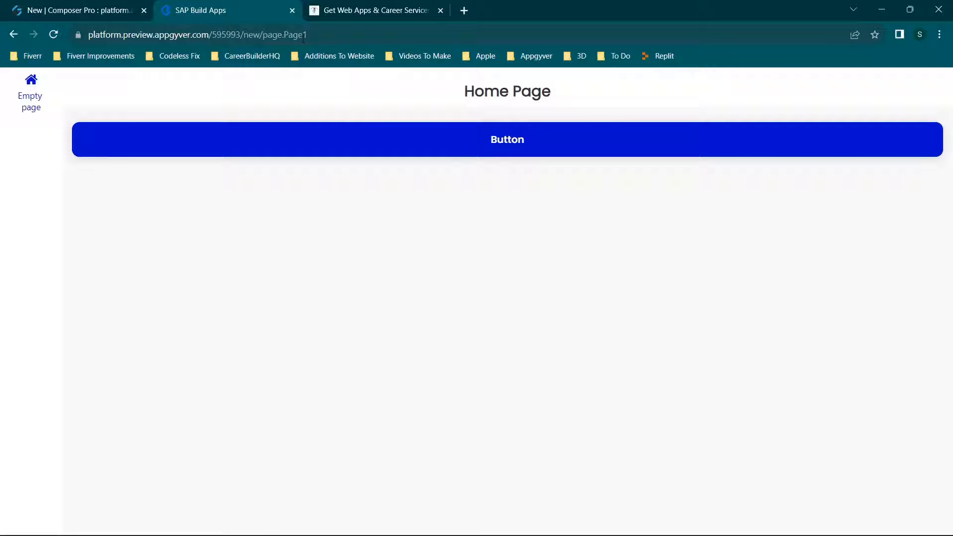
left_click(42, 4)
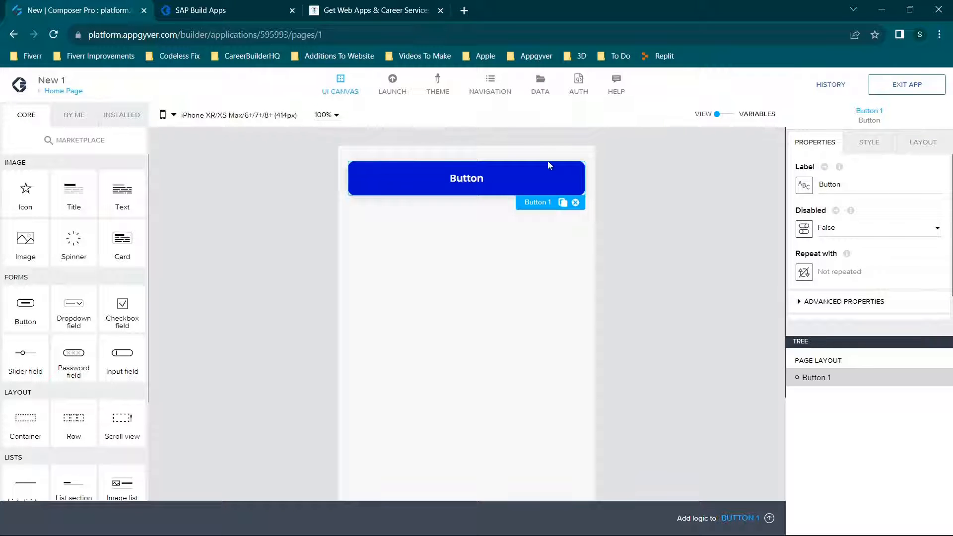
Review the web and mobile app preview options for launching, and revisit the running web preview.
left_click(399, 94)
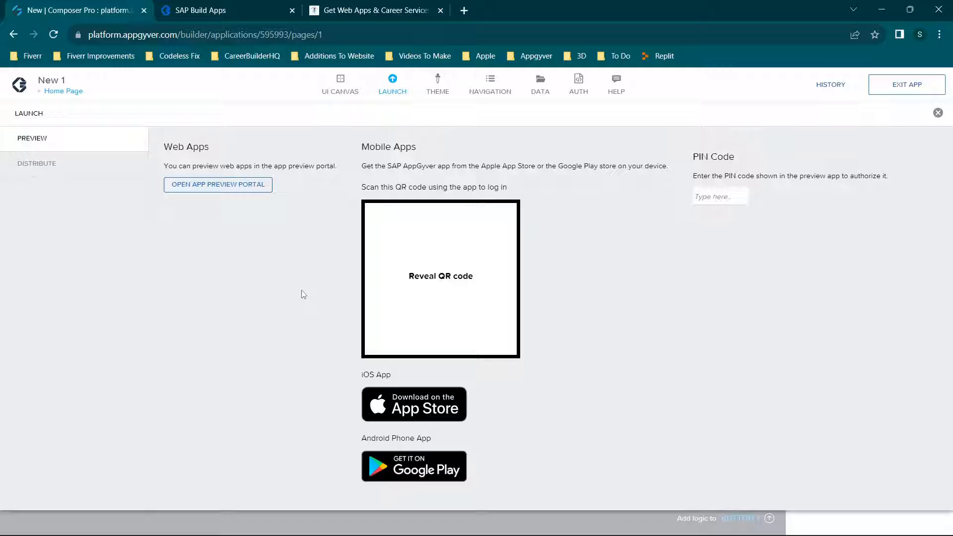
left_click(225, 5)
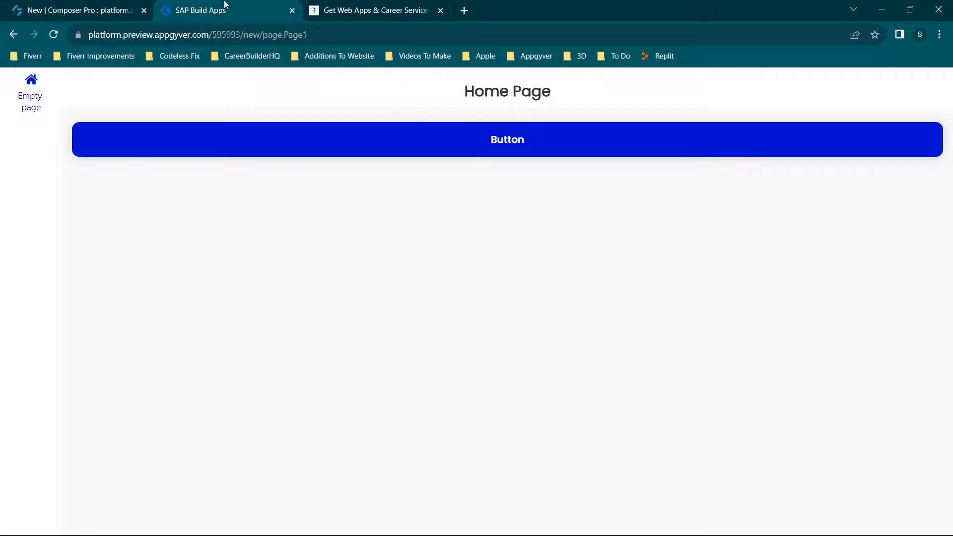
left_click(33, 10)
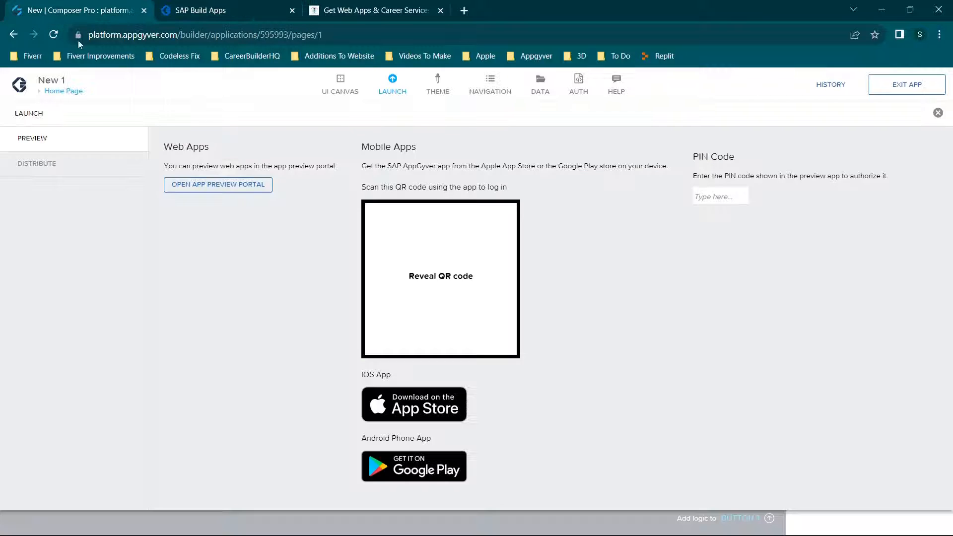
View the app's distribution options and open the Build Service page for the application.
left_click(64, 171)
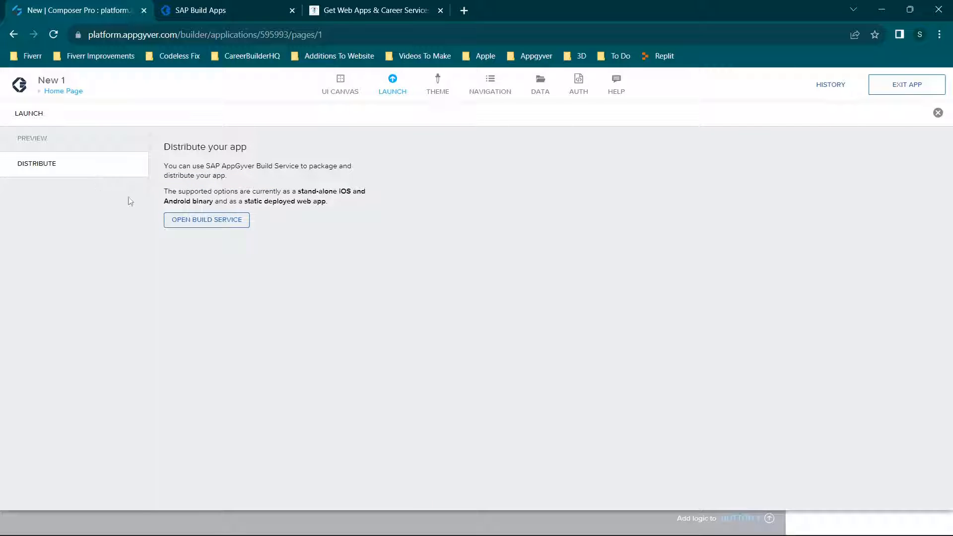
left_click(204, 221)
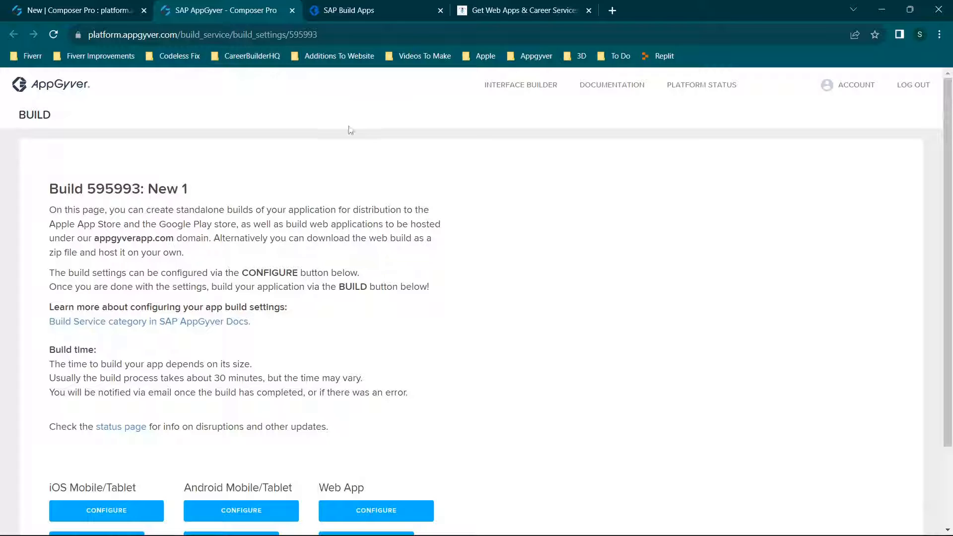
scroll(330, 164, "down", 2)
scroll(329, 163, "up", 2)
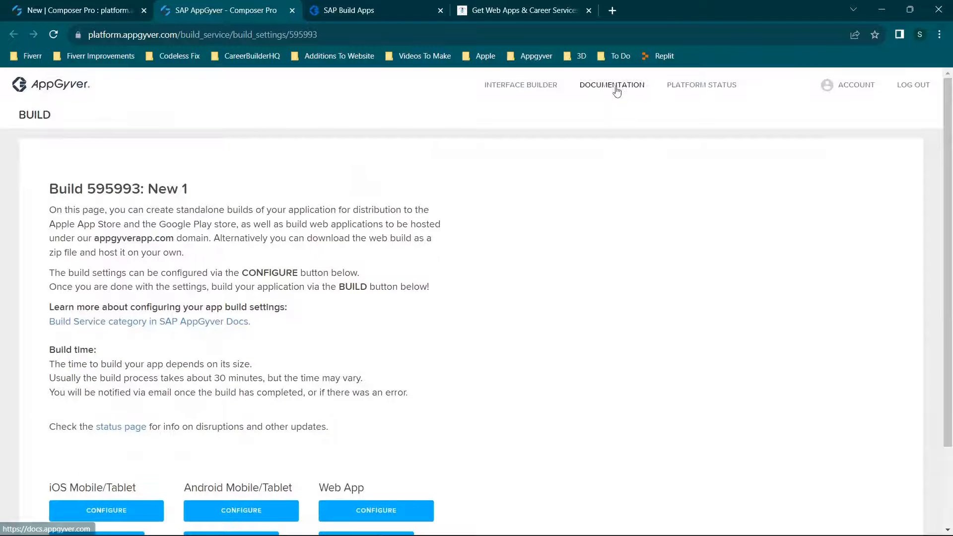
View the AppGyver Community Edition documentation site and close it again.
left_click(612, 85)
left_click(380, 11)
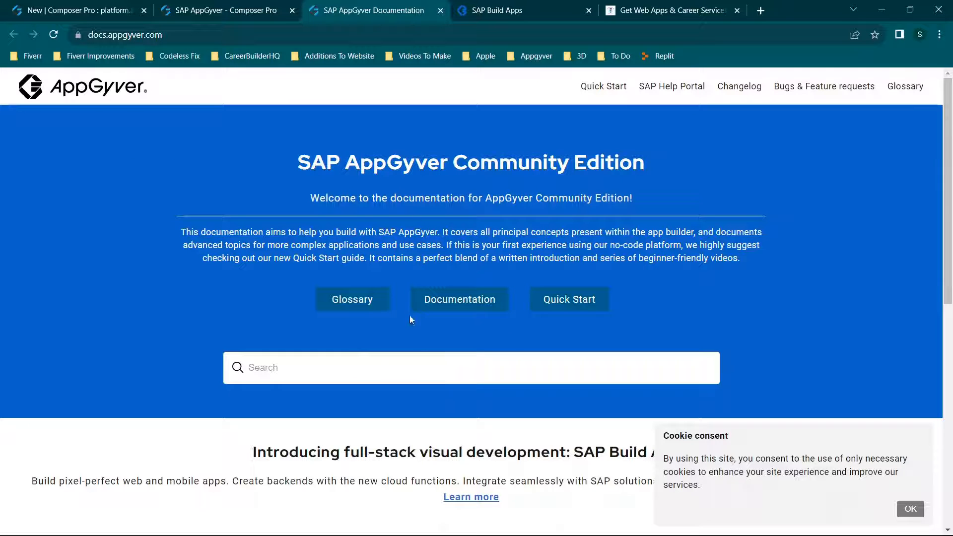
key("ctrl+w")
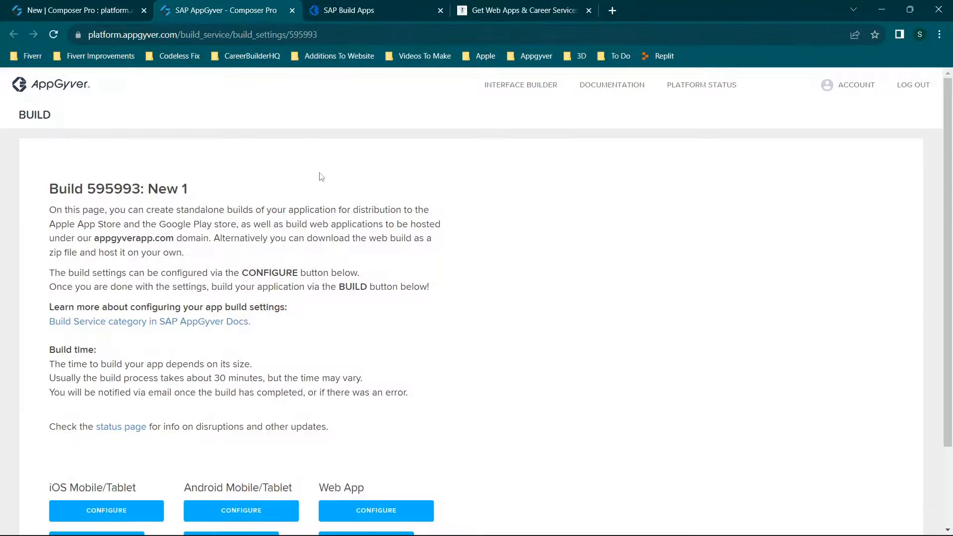
Examine the iOS Mobile/Tablet, Android Mobile/Tablet and Web App build options on the build page.
scroll(321, 177, "down", 2)
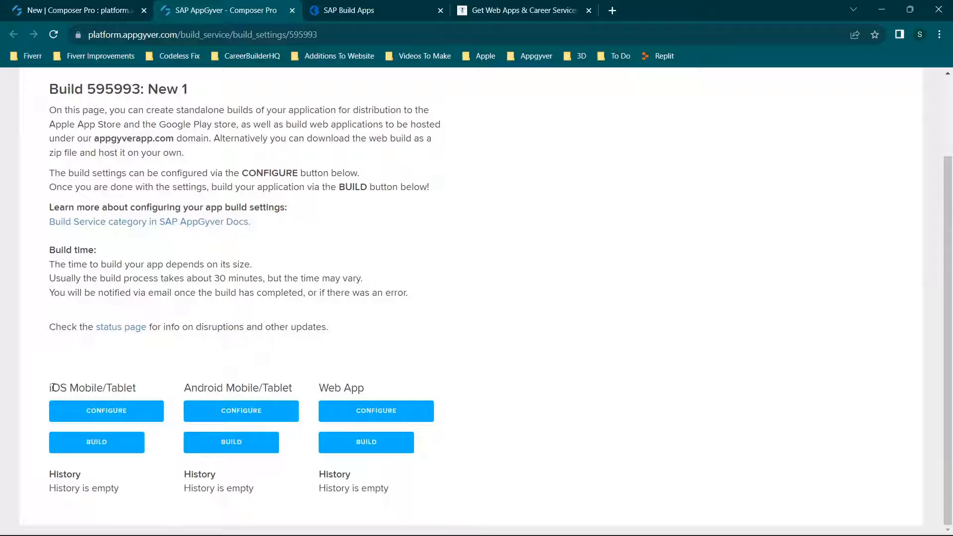
left_click_drag(52, 387, 458, 490)
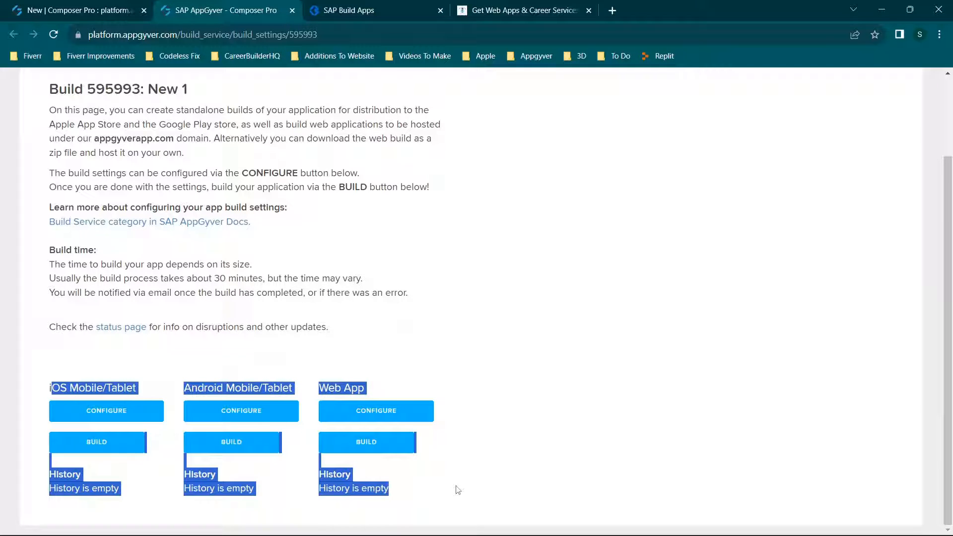
left_click(434, 361)
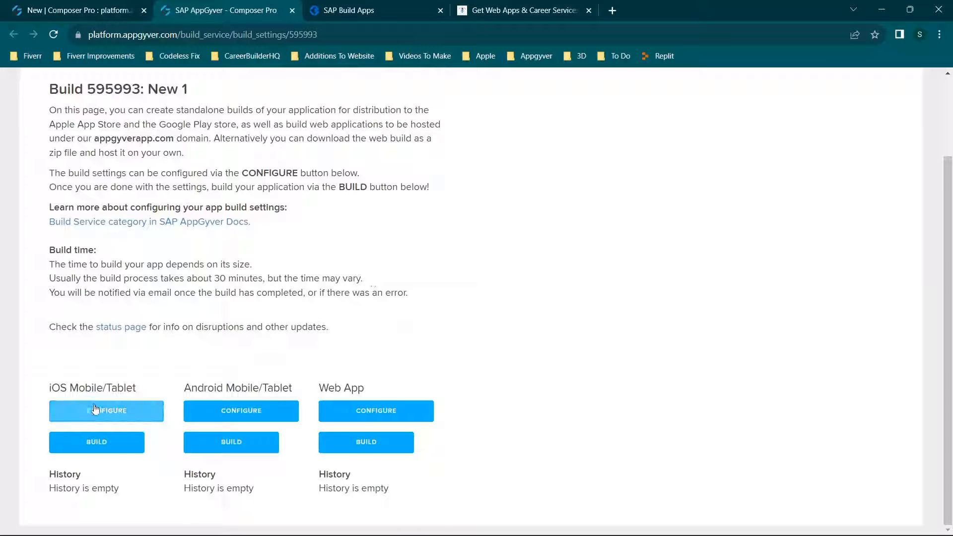
Look through the Web App build's bundle settings, image assets and permissions, and return to the build overview.
left_click(380, 415)
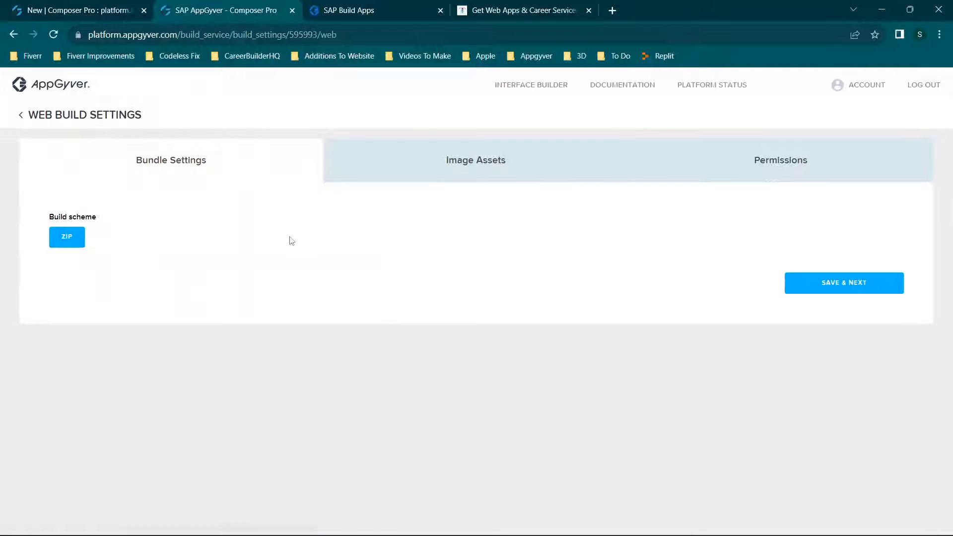
left_click(464, 168)
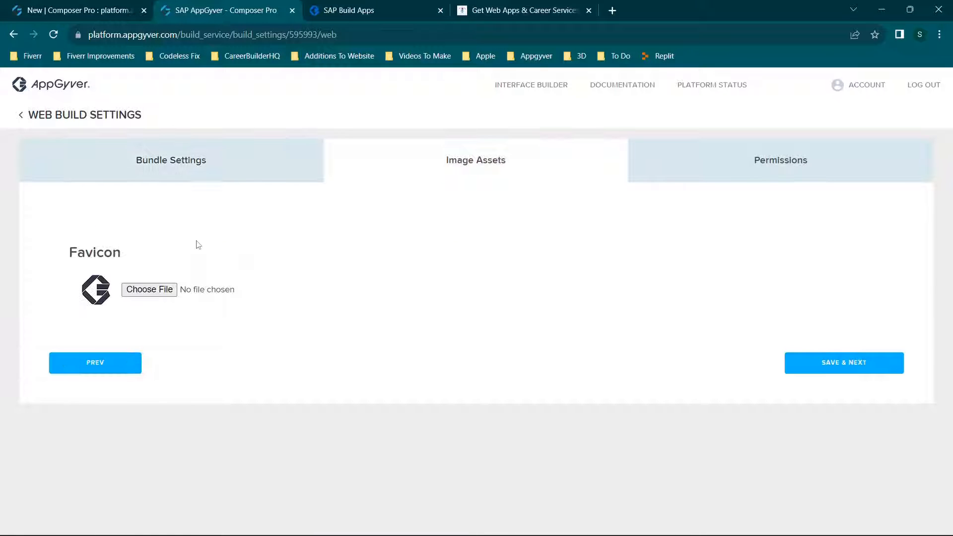
left_click(726, 158)
left_click(54, 115)
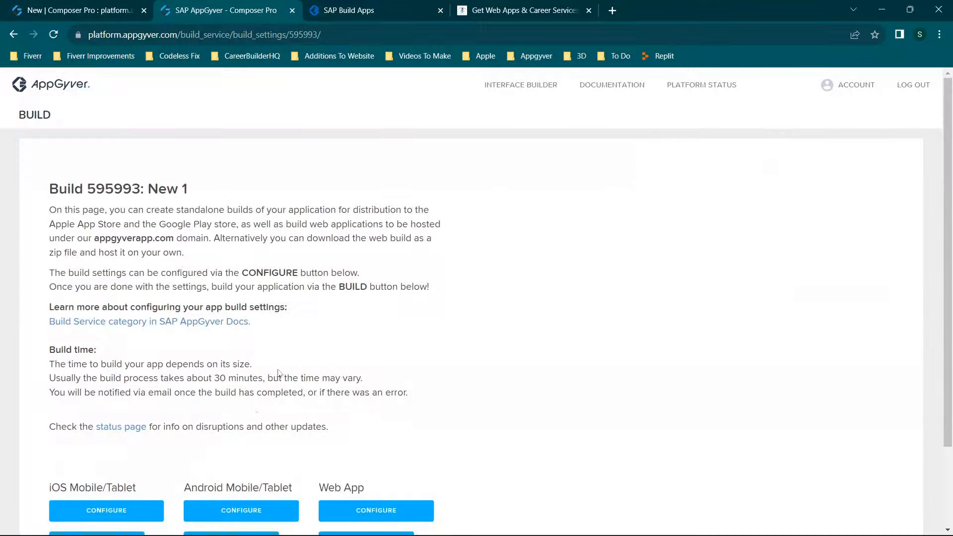
Look through the Android build's keystore, bundle settings, image assets and permissions, and return to the build overview.
scroll(246, 437, "down", 2)
left_click(247, 413)
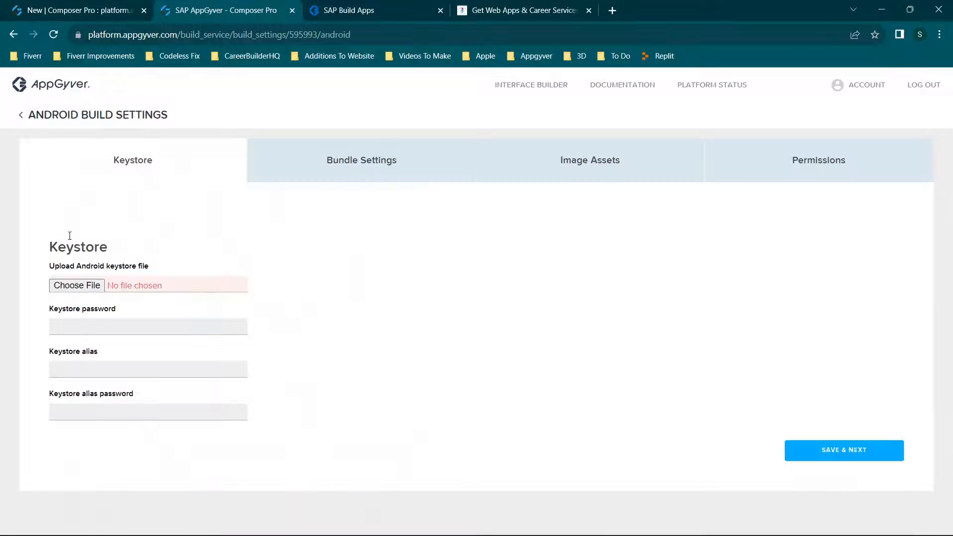
left_click(395, 158)
left_click(522, 160)
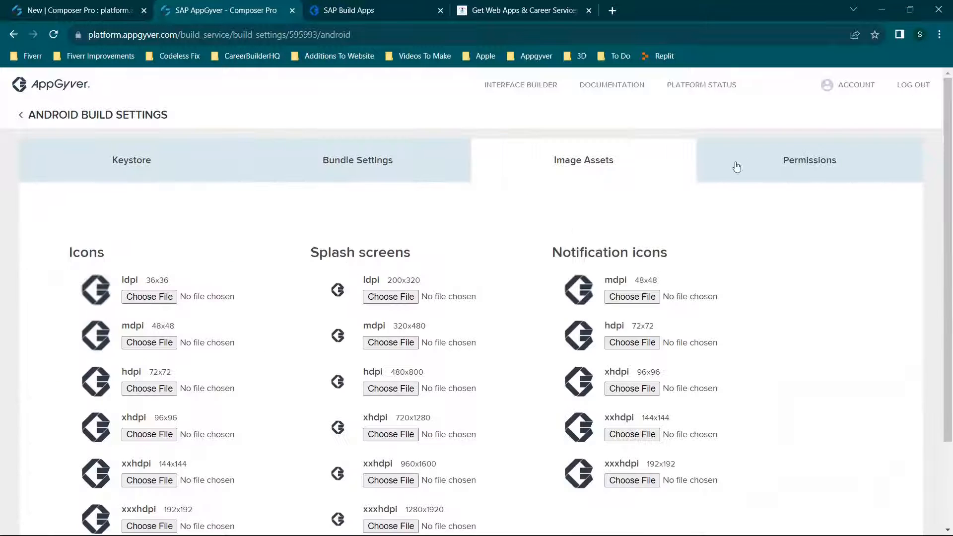
left_click(798, 159)
left_click(55, 115)
Look through the iOS build's bundle settings, image assets and usage strings, and return to the build overview.
scroll(100, 347, "down", 2)
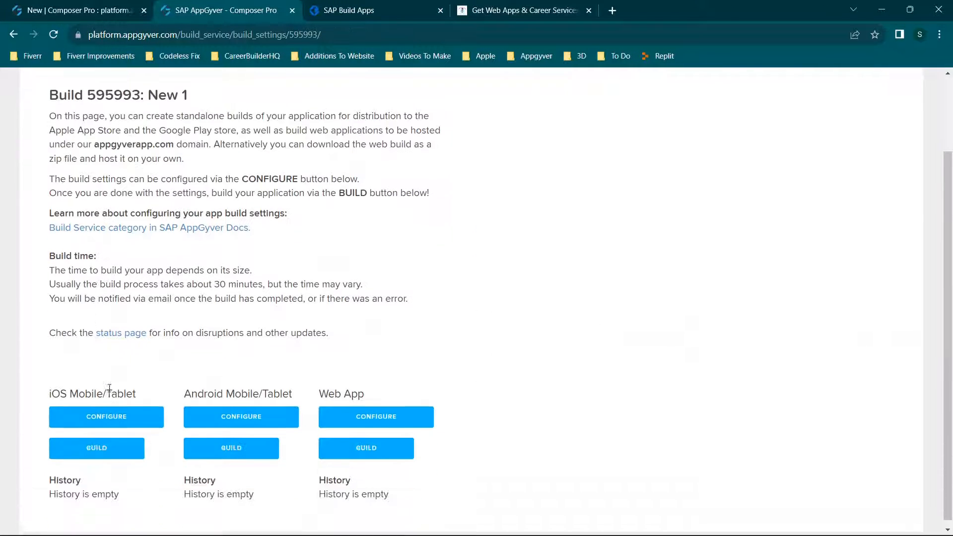
left_click(94, 350)
left_click(389, 159)
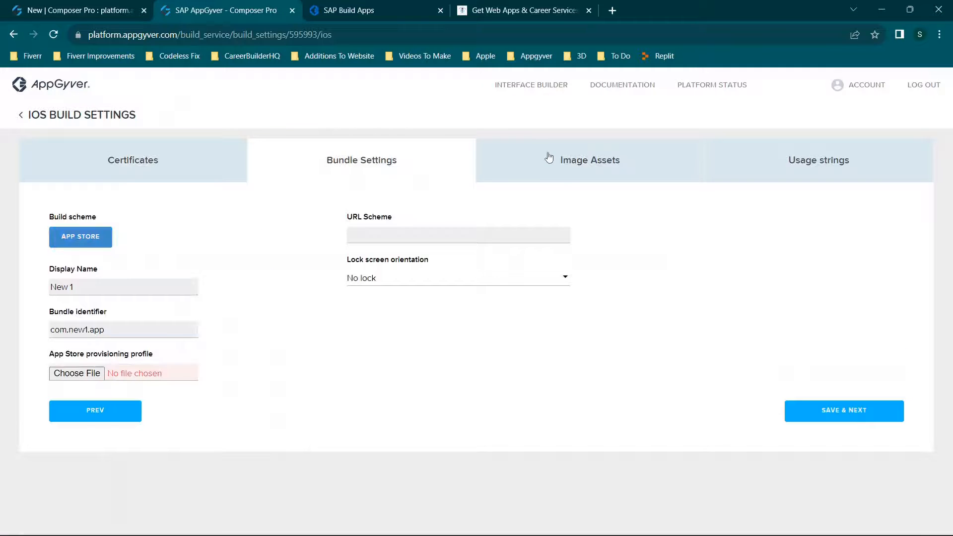
left_click(548, 158)
left_click(811, 159)
left_click(36, 119)
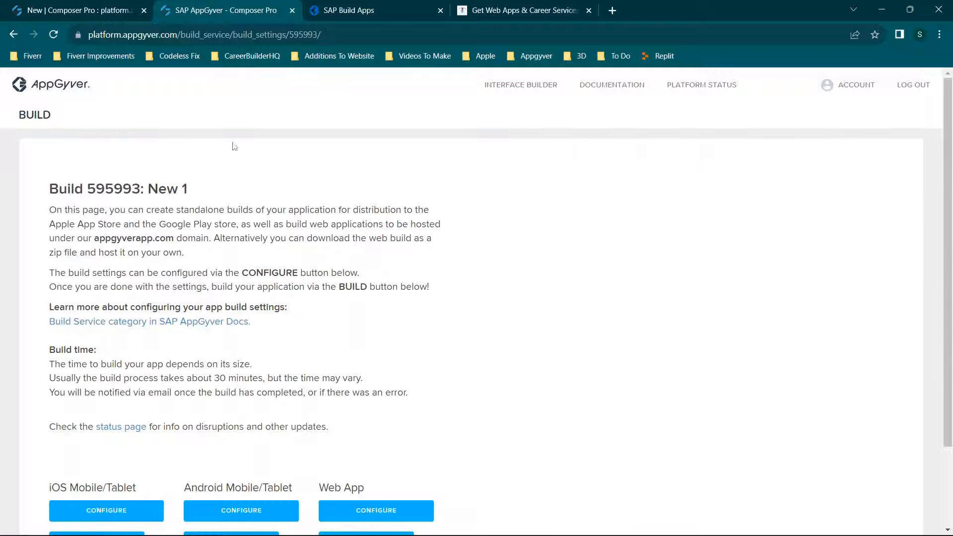
Close the build service page and the launch view, and open the theme's color palettes.
left_click(292, 11)
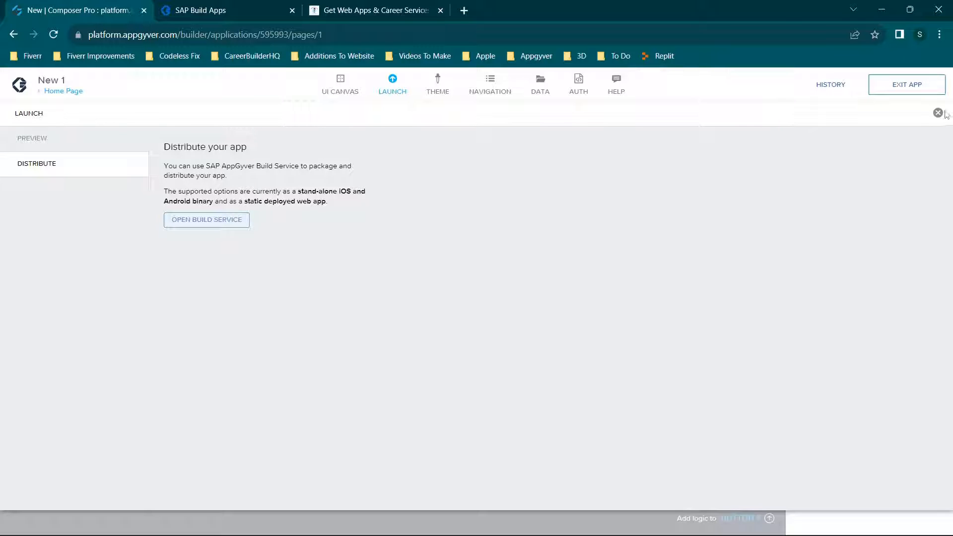
left_click(938, 113)
left_click(440, 91)
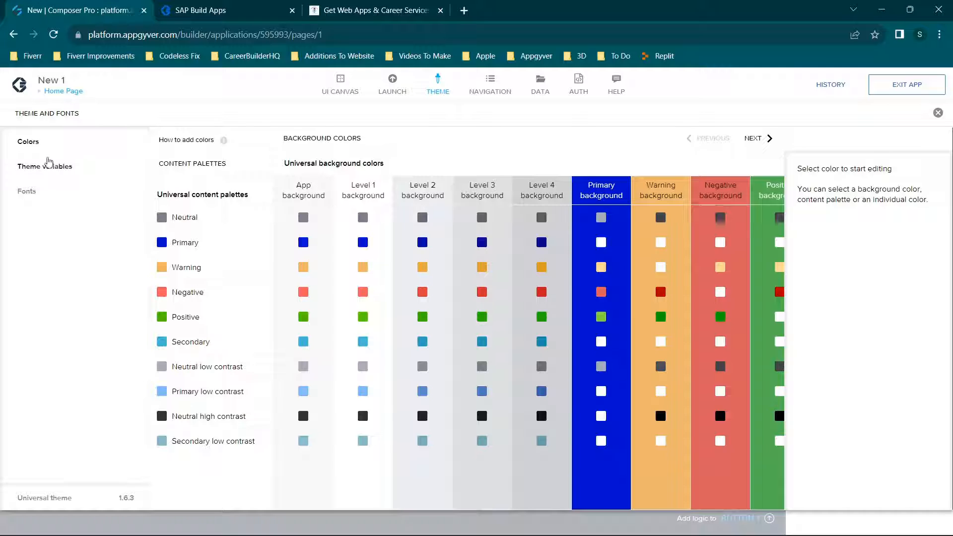
Look through the theme variables, expanding the Text group under text sizes and the Navigation group under colors.
left_click(46, 175)
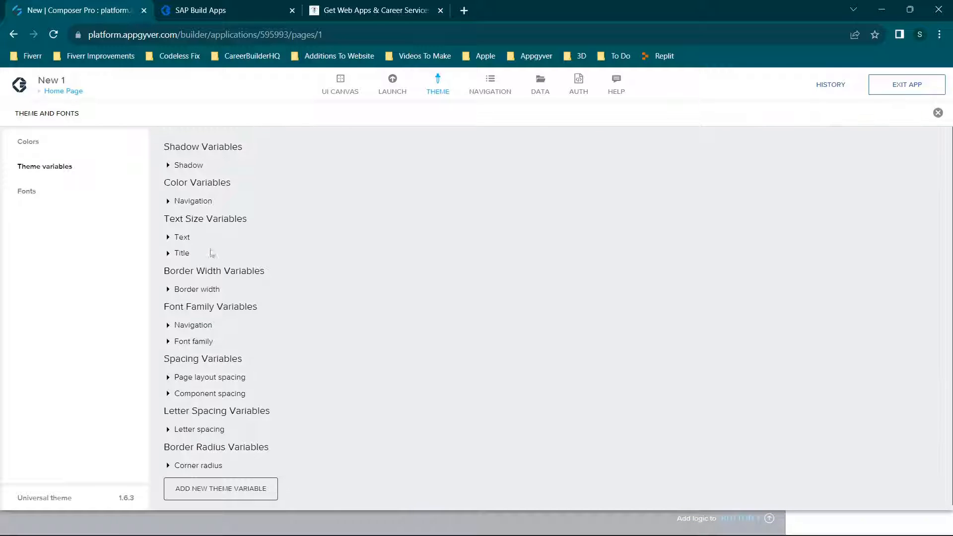
left_click(169, 237)
scroll(427, 249, "down", 4)
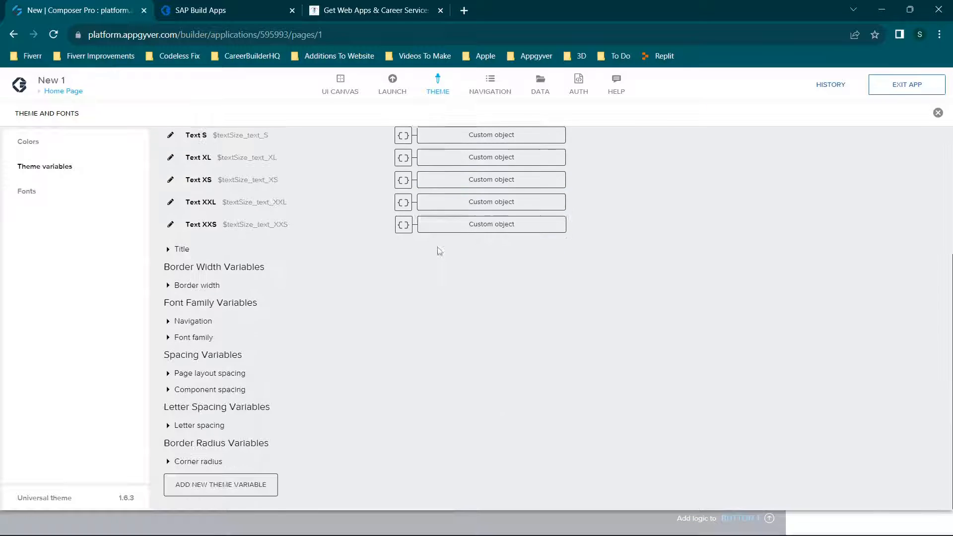
scroll(287, 215, "up", 4)
left_click(167, 194)
scroll(287, 224, "down", 6)
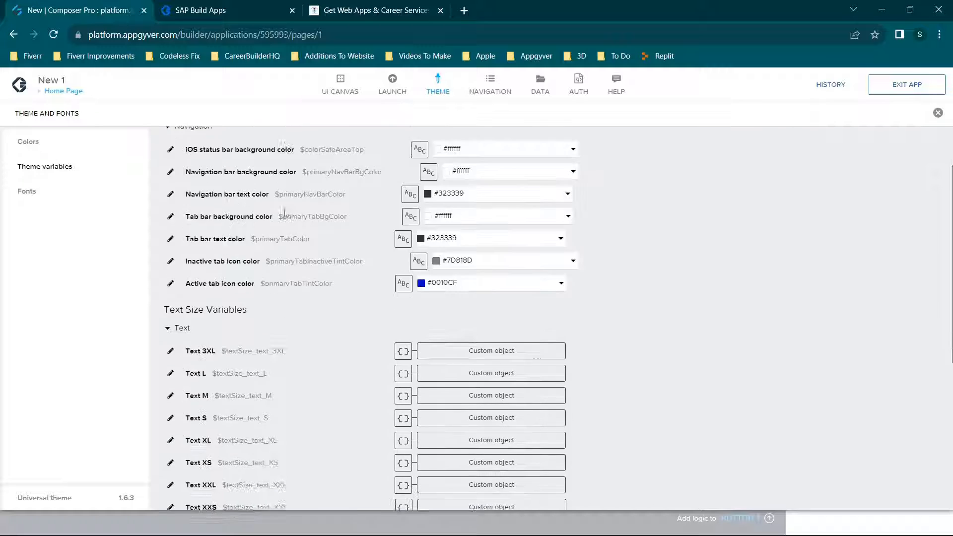
scroll(287, 224, "up", 6)
Look through the theme's default fonts and return to the UI canvas.
left_click(49, 191)
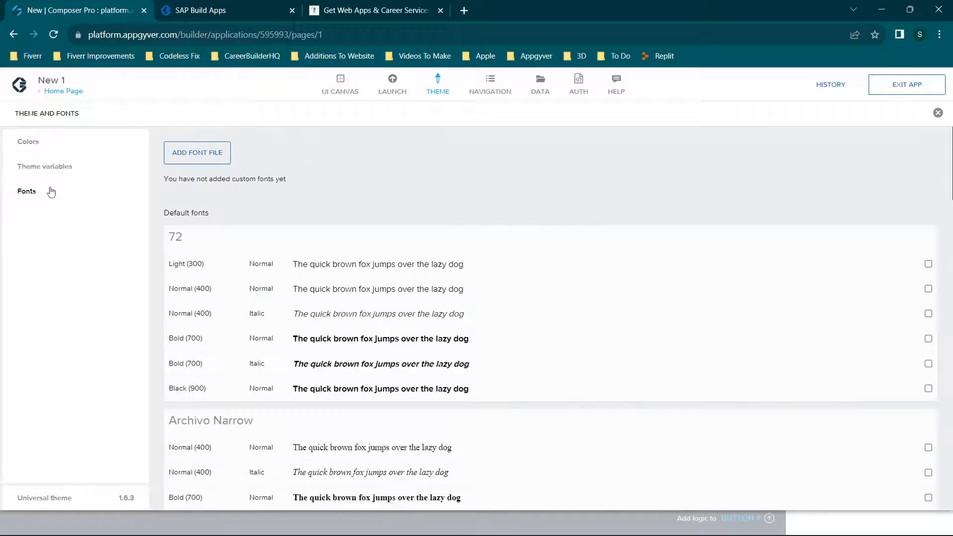
scroll(304, 189, "down", 8)
scroll(314, 189, "down", 5)
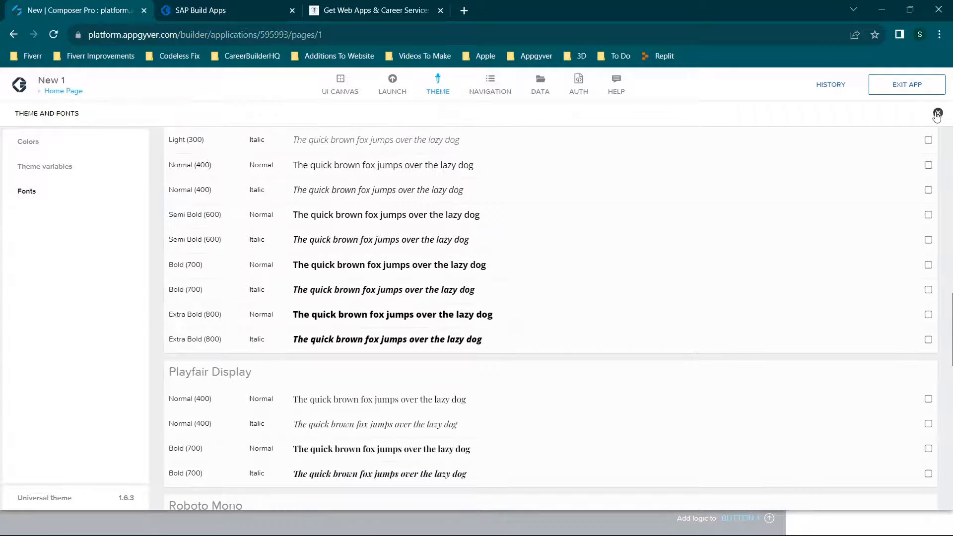
left_click(938, 112)
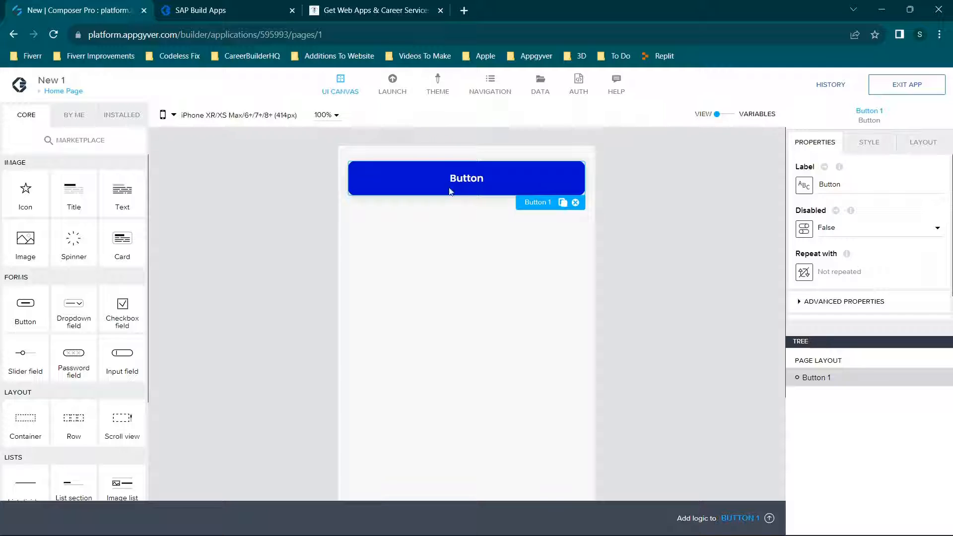
Add a Text component below the button and an Image list item beneath the text.
left_click_drag(119, 201, 415, 217)
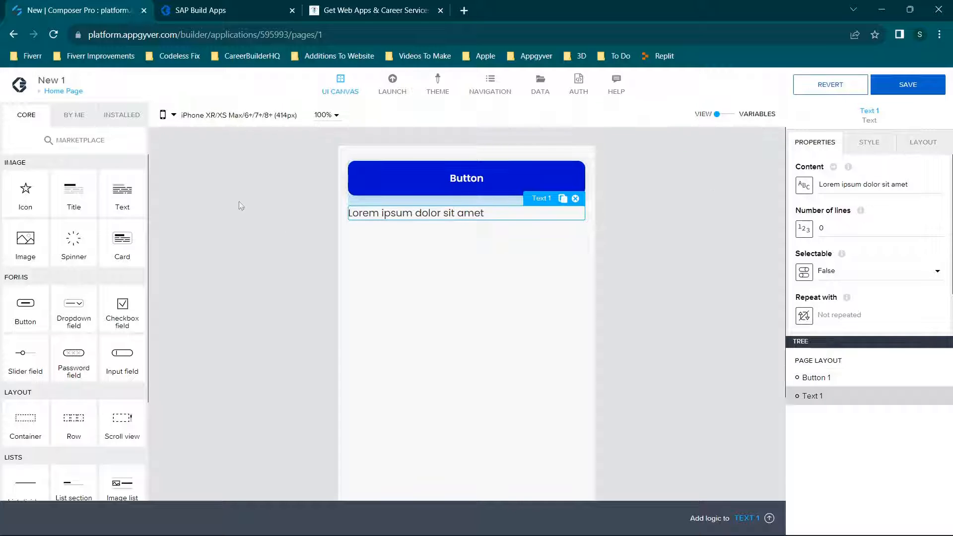
scroll(298, 315, "down", 3)
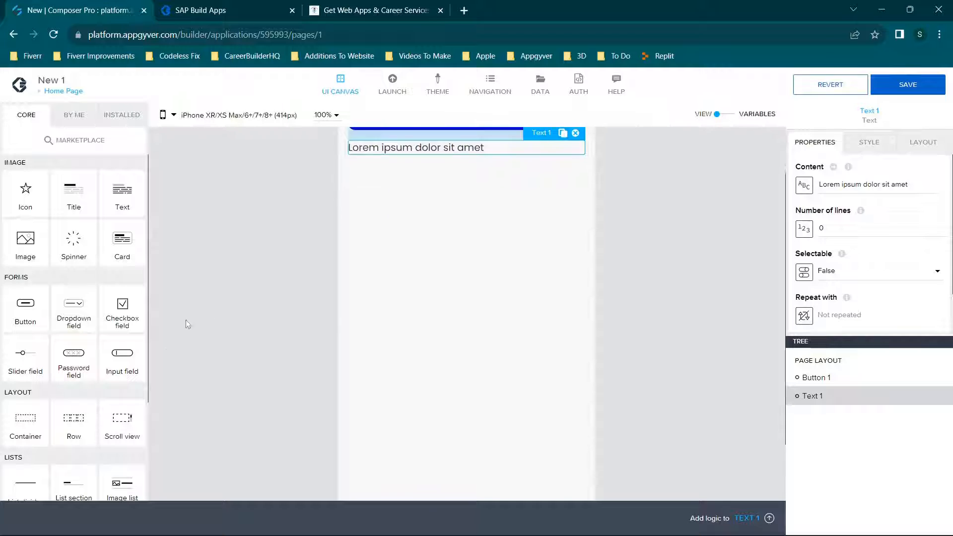
scroll(122, 392, "down", 3)
left_click_drag(124, 360, 441, 269)
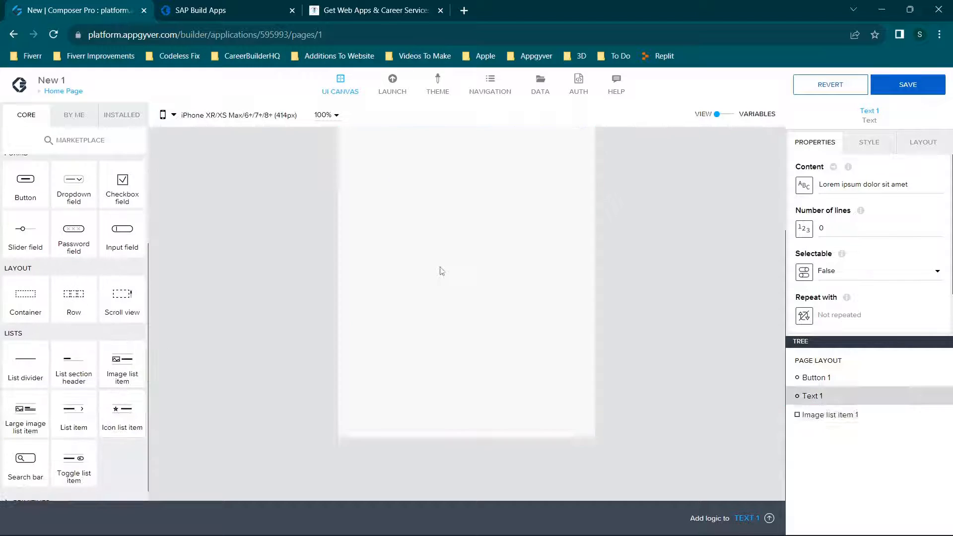
double_click(439, 252)
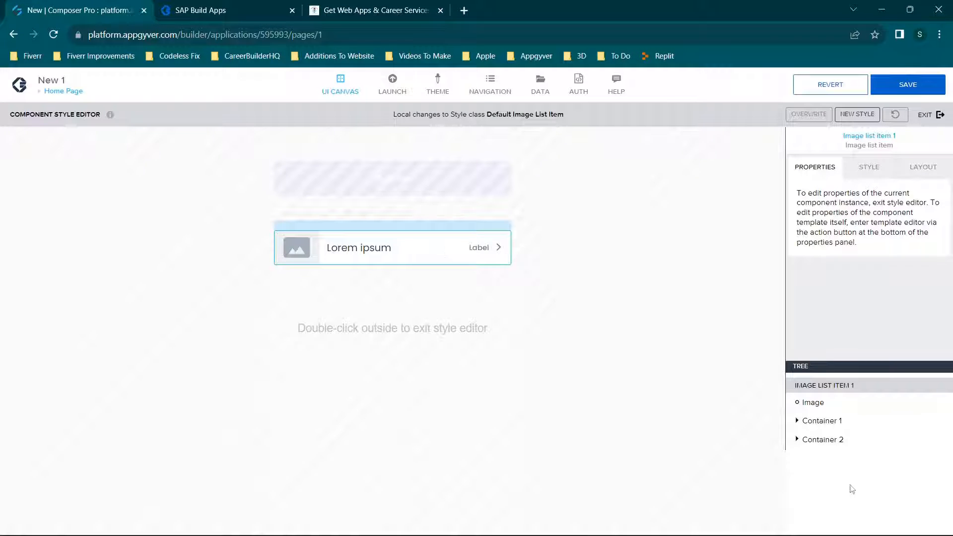
double_click(708, 169)
Examine the Text component's layout spacing options and its available style classes.
left_click(456, 218)
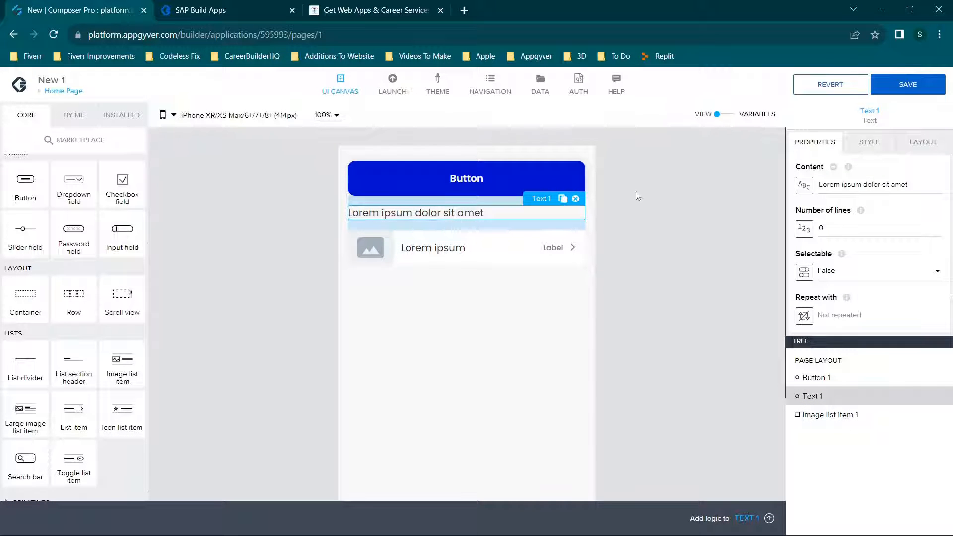
left_click(922, 143)
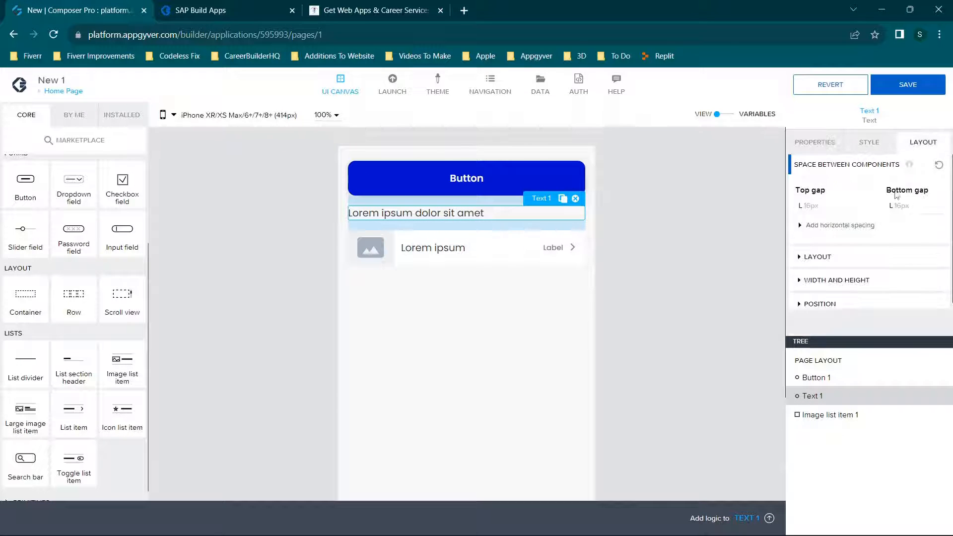
scroll(859, 247, "down", 1)
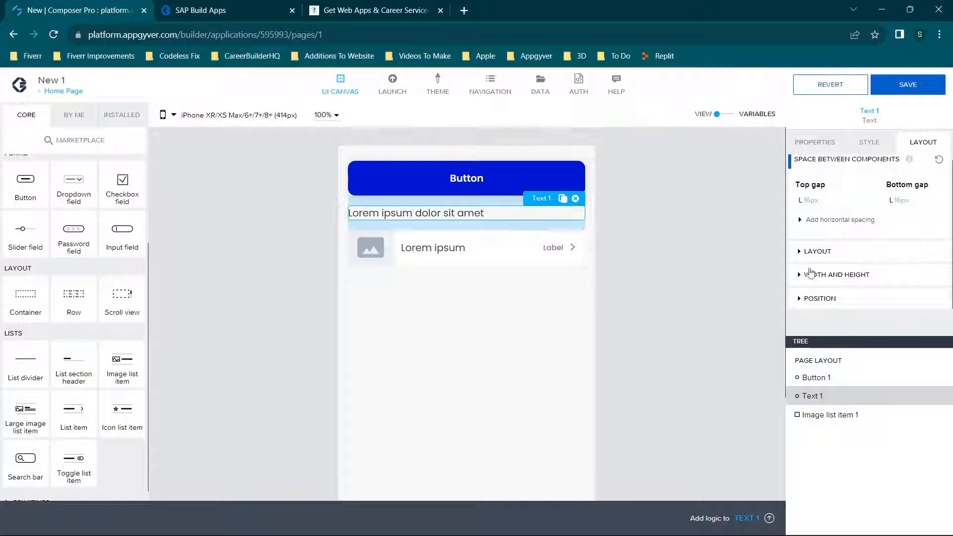
left_click(869, 143)
scroll(891, 238, "down", 5)
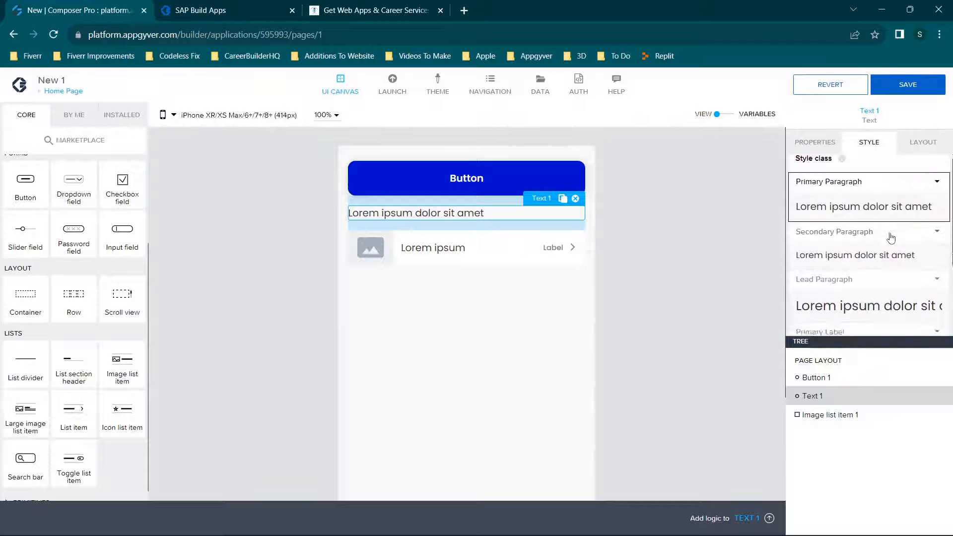
scroll(890, 239, "up", 3)
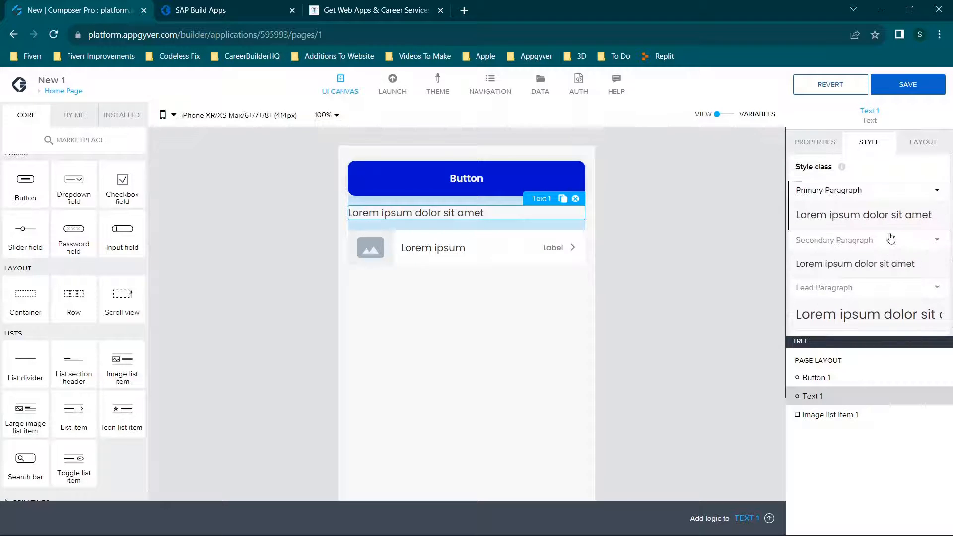
Open the Text component's Primary Paragraph style for editing and look through its typography settings.
left_click(937, 190)
left_click(856, 216)
scroll(877, 218, "down", 3)
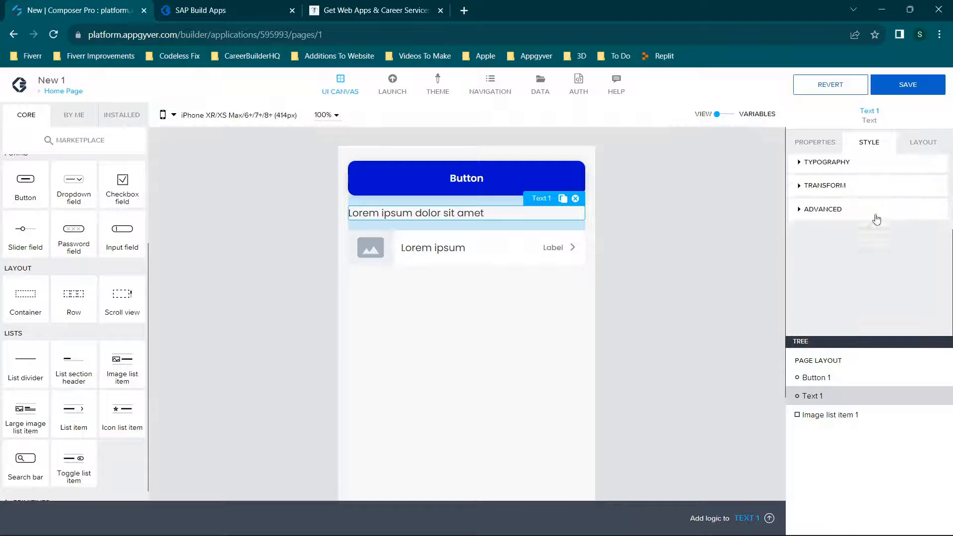
scroll(877, 219, "up", 3)
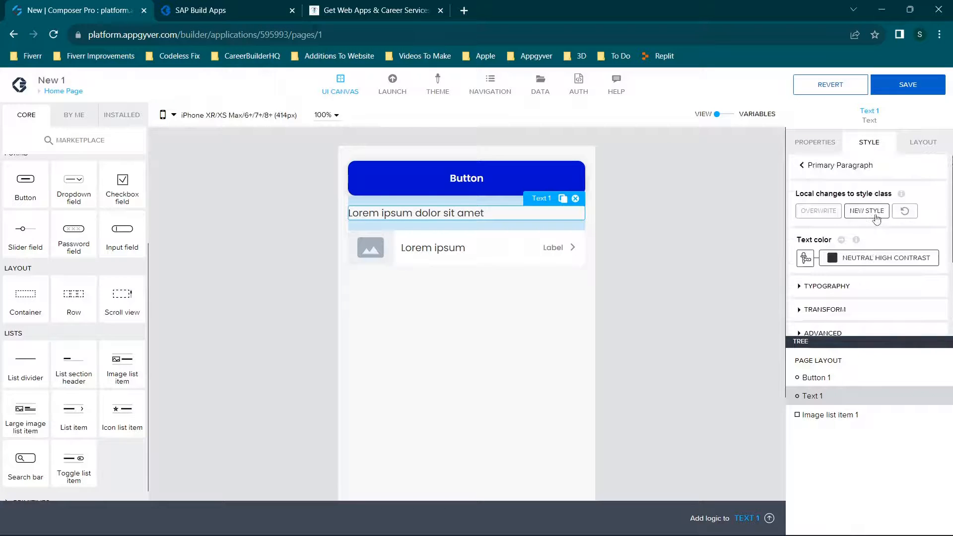
left_click(834, 287)
scroll(836, 263, "down", 1)
scroll(850, 210, "down", 2)
scroll(860, 211, "down", 2)
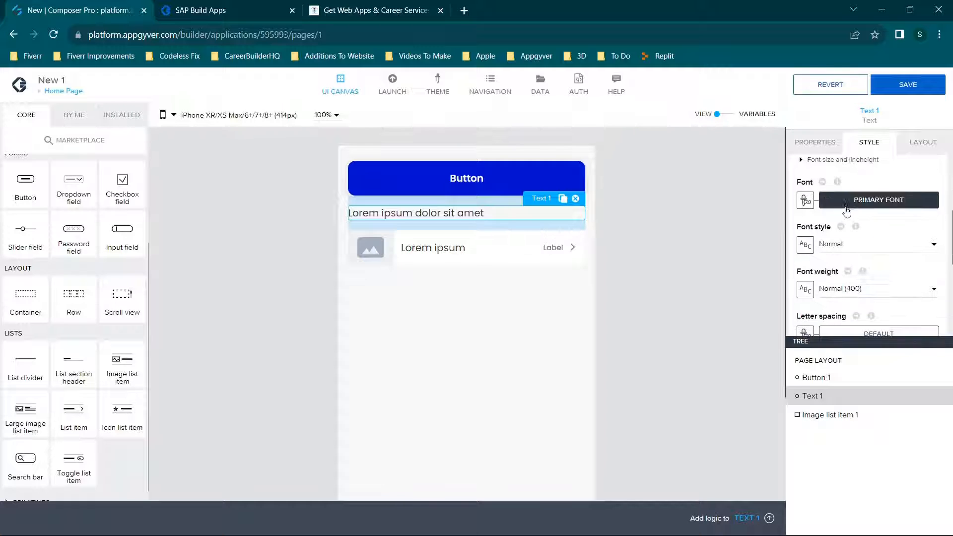
Look at the font and font style choices, and the decoration and text transform settings of the text.
left_click(861, 200)
left_click(860, 200)
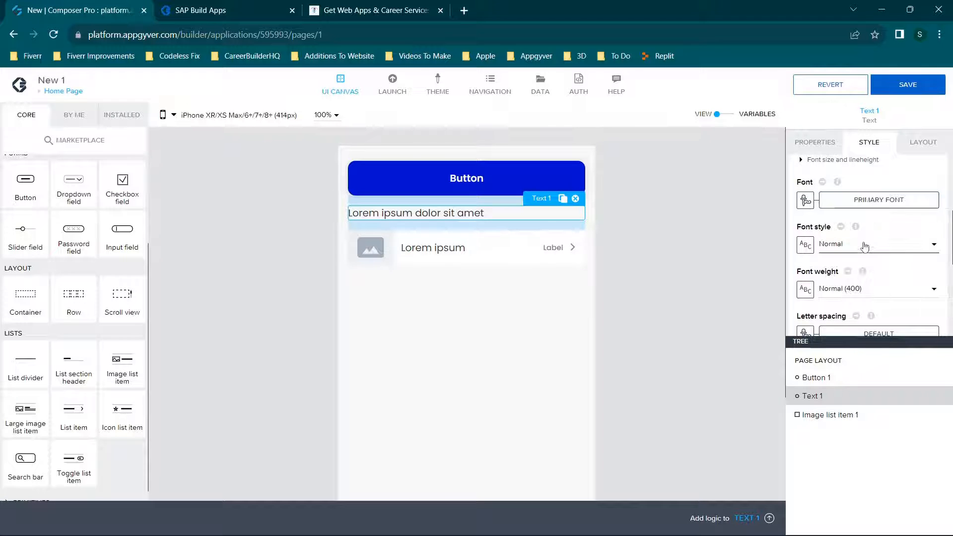
left_click(861, 247)
left_click(861, 249)
scroll(864, 252, "down", 2)
scroll(863, 252, "down", 2)
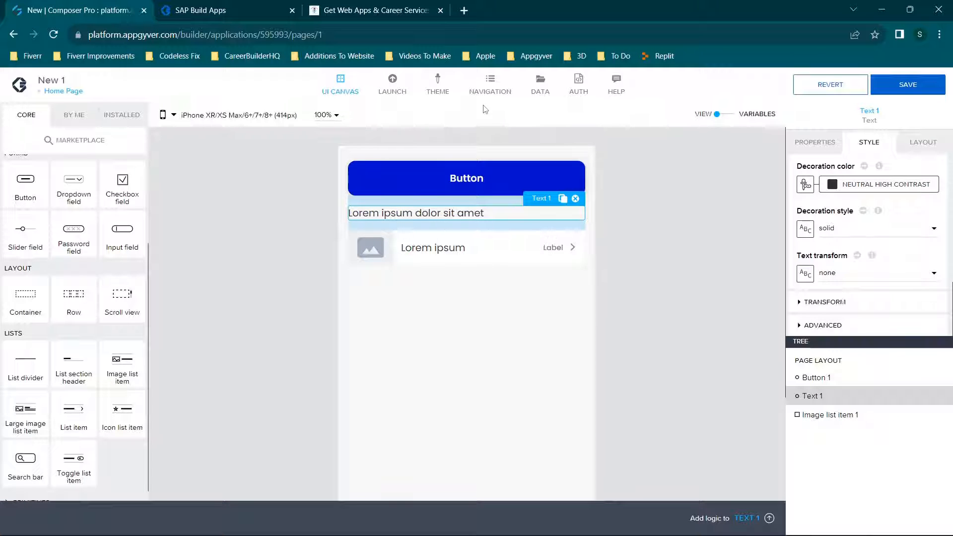
Remove the Text component between the button and the image list item, and save the app.
left_click(576, 199)
left_click(889, 93)
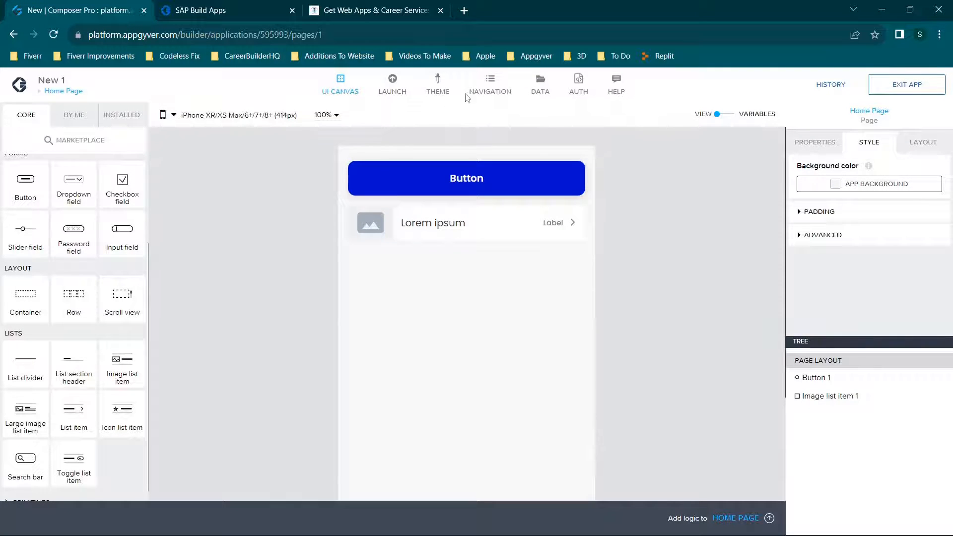
Revisit the theme's font list from its beginning.
left_click(438, 86)
scroll(443, 119, "up", 5)
scroll(444, 139, "up", 10)
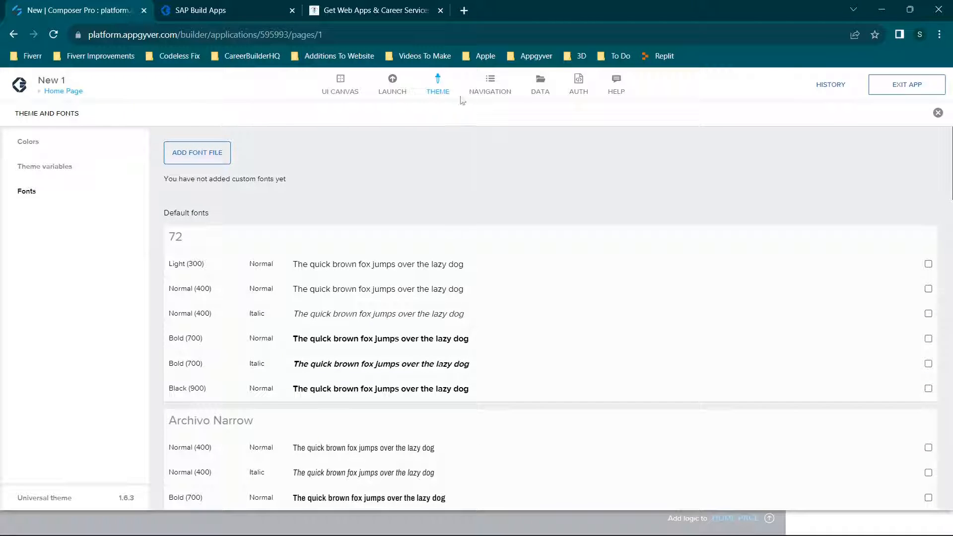
Look at the app's built-in and custom navigation settings, ending on the built-in navigation.
left_click(498, 90)
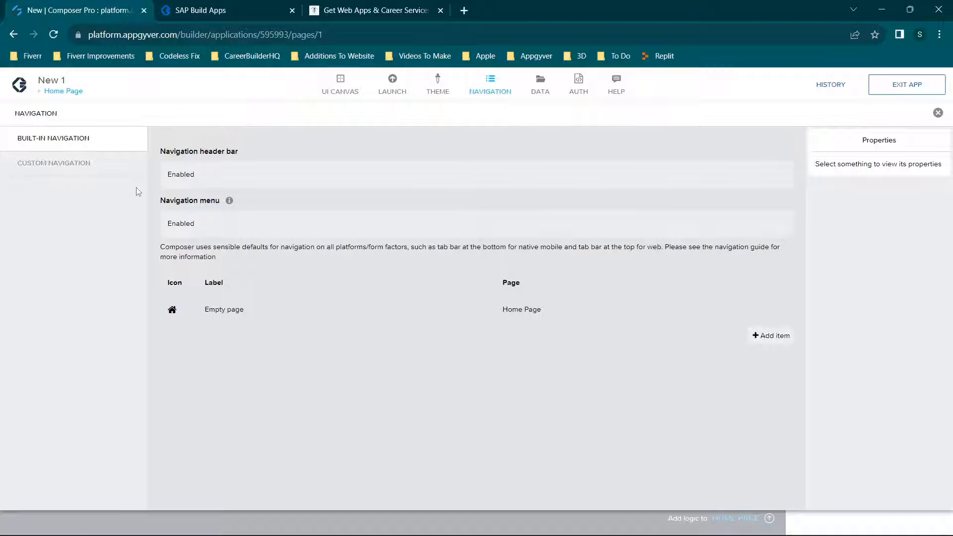
left_click(75, 172)
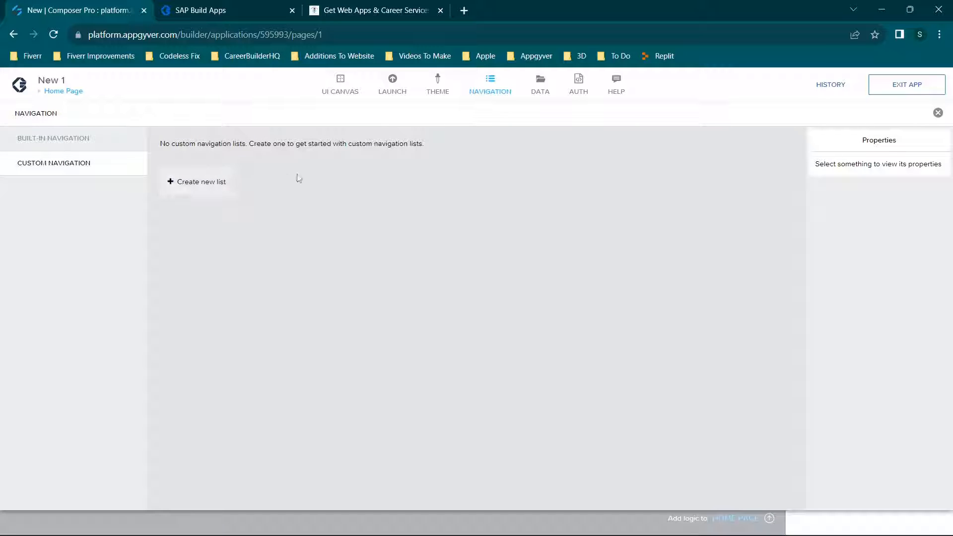
left_click(88, 142)
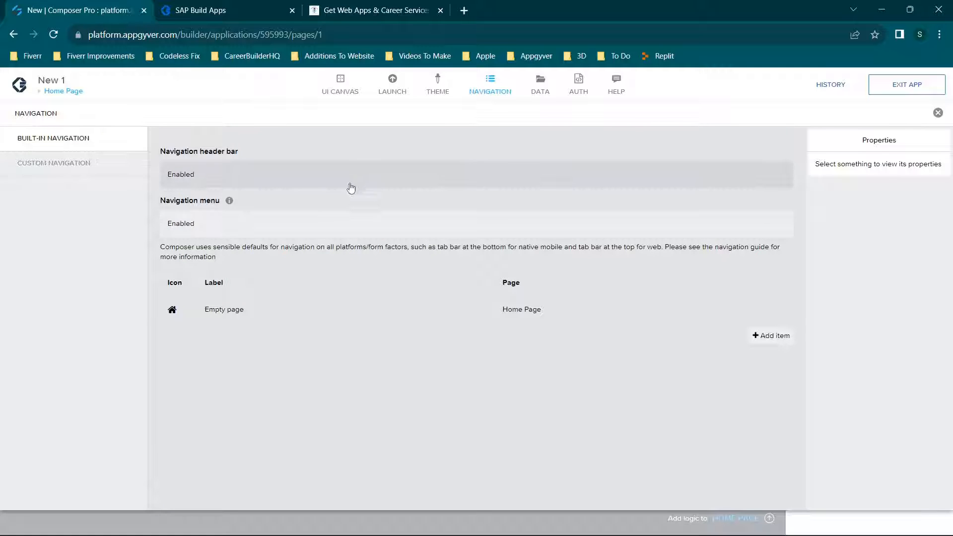
Open the navigation header bar's properties, highlight the Home Page title in the app preview, and return to Composer Pro.
left_click(236, 183)
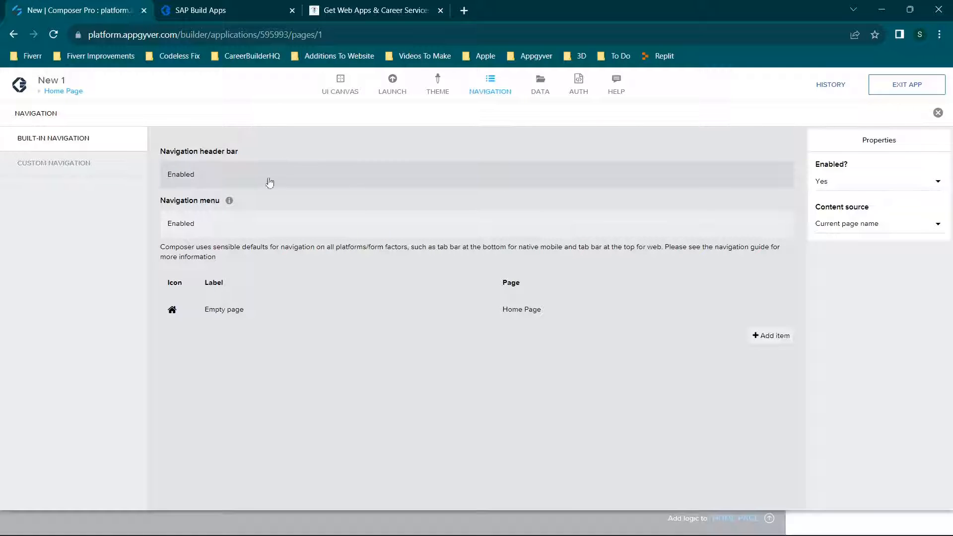
left_click(194, 7)
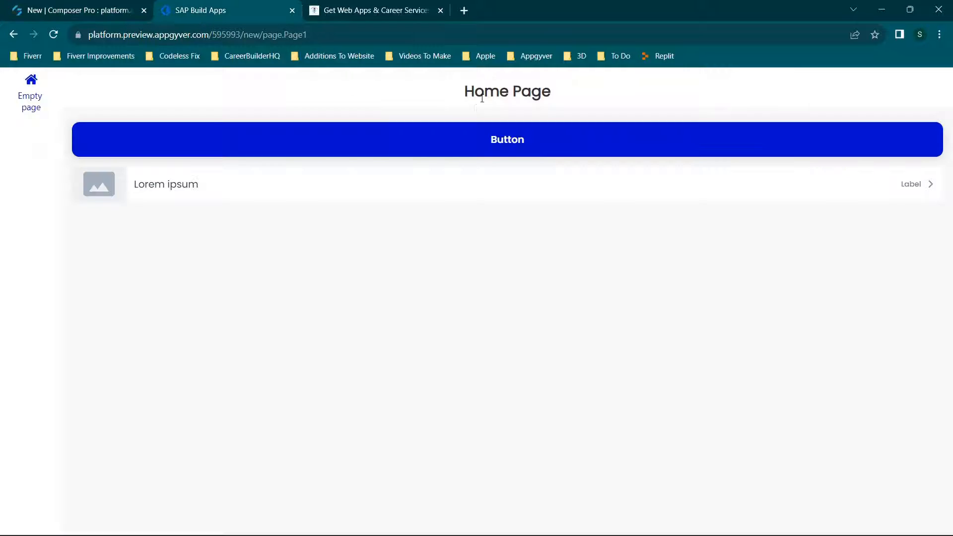
triple_click(522, 91)
left_click(80, 10)
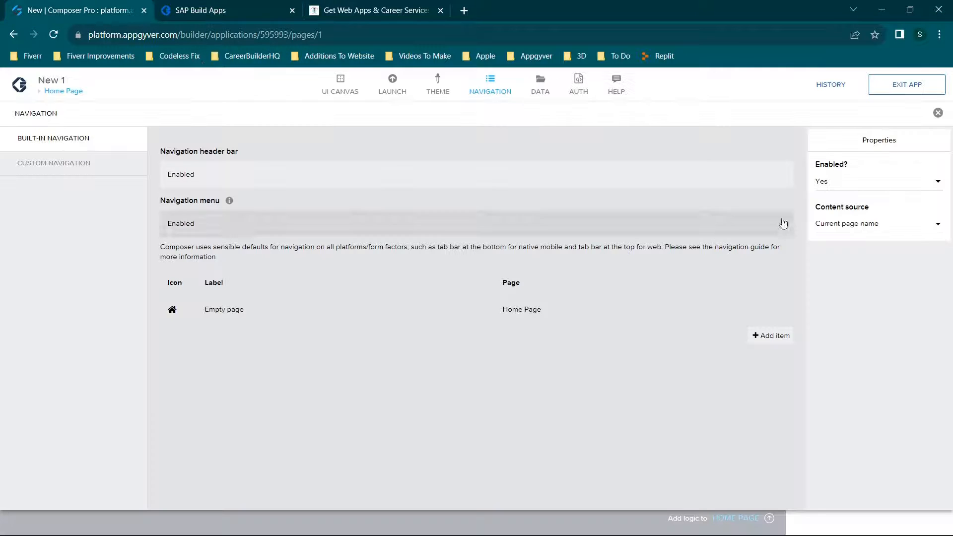
Set the navigation header bar's Enabled property to No, save the app, and check the app preview.
left_click(868, 187)
left_click(848, 206)
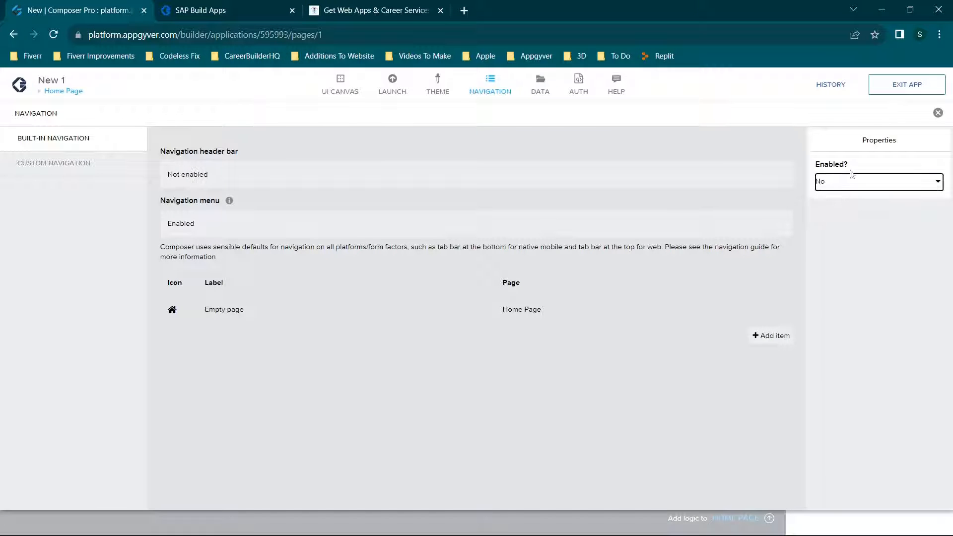
left_click(906, 85)
left_click(198, 10)
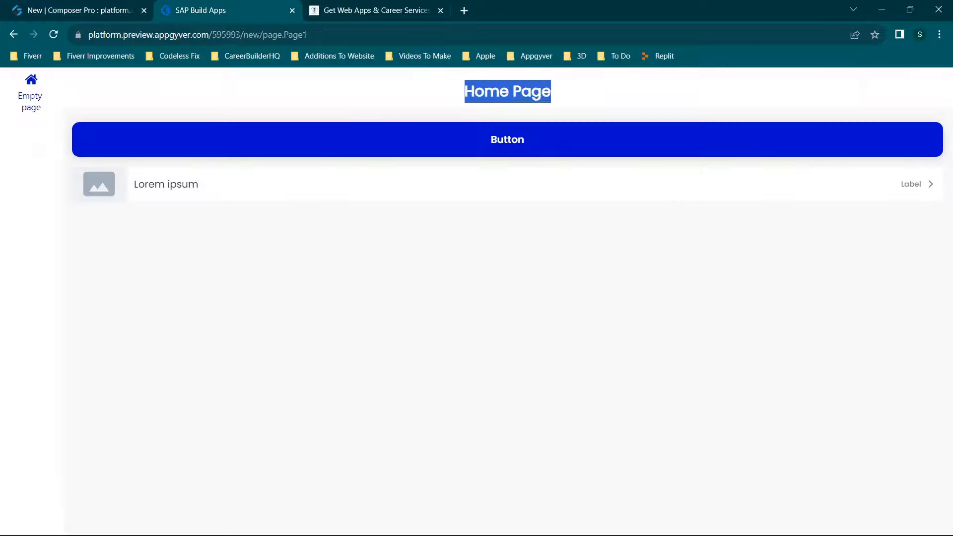
left_click(57, 5)
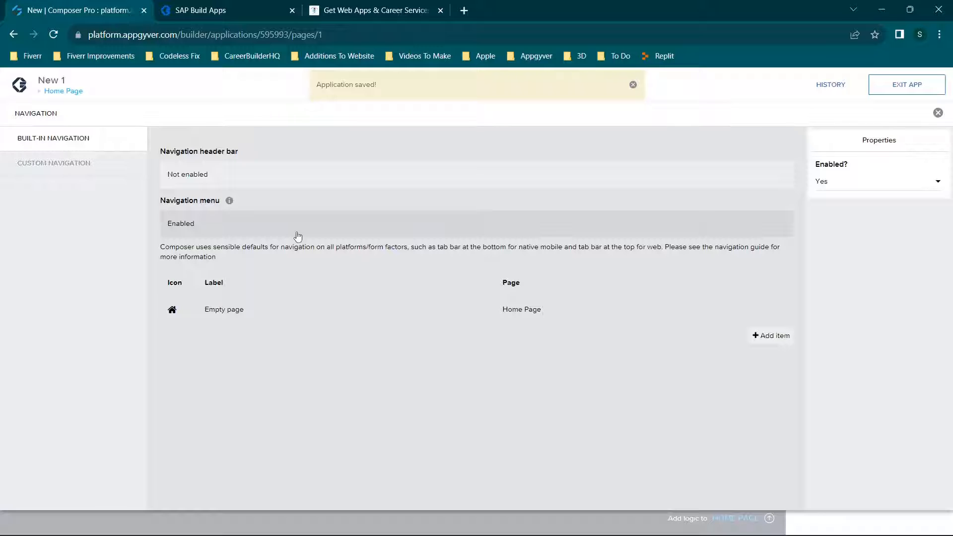
left_click(234, 10)
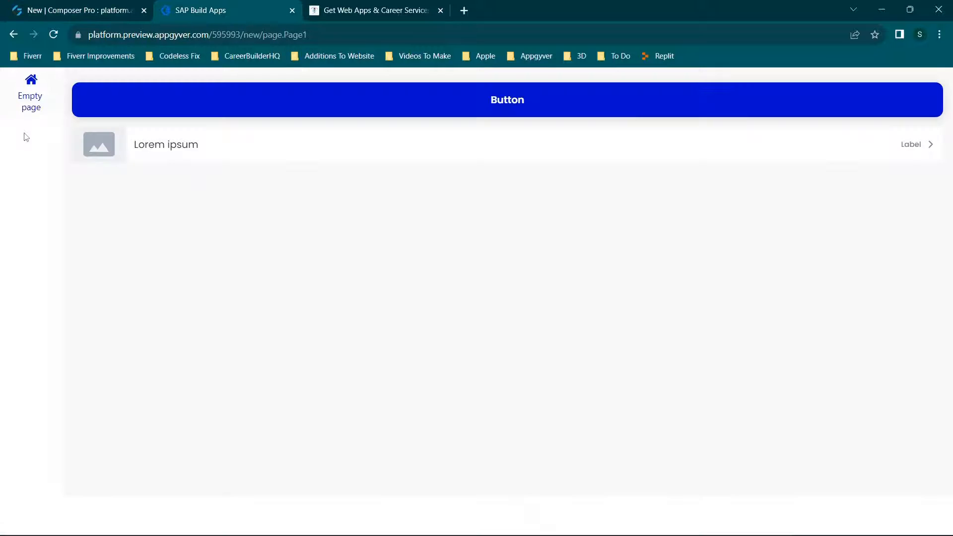
Add two more items to the built-in navigation menu, save the app, and check the menu in the app preview.
left_click(65, 4)
left_click(841, 182)
left_click(842, 183)
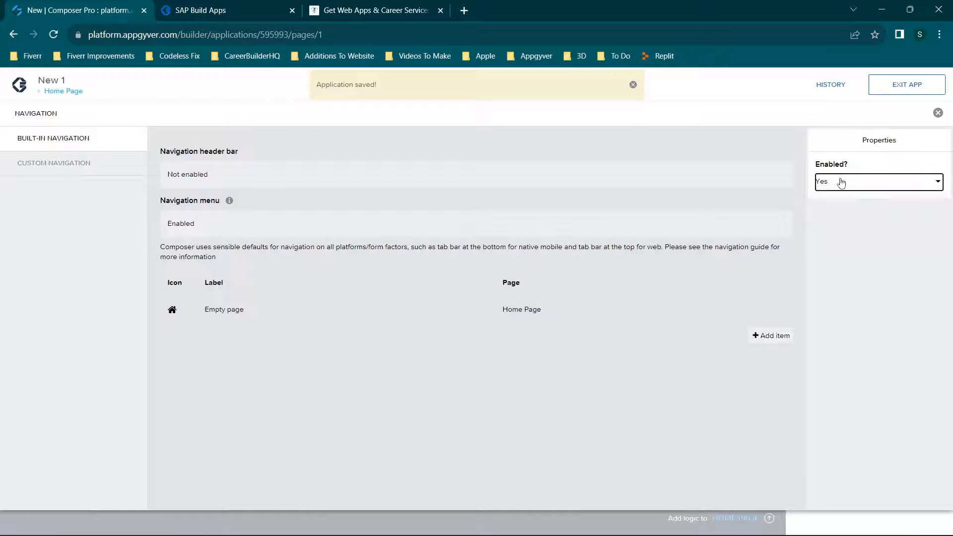
left_click(765, 338)
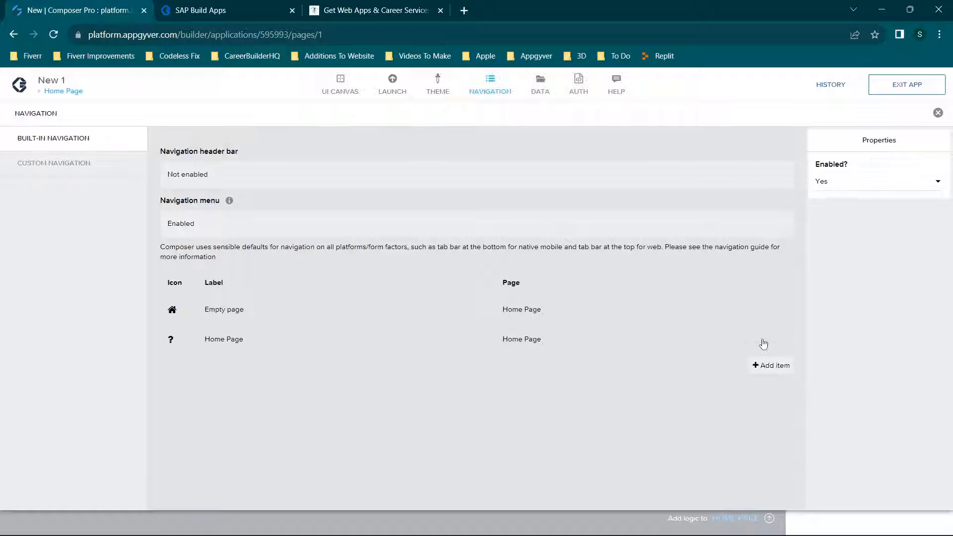
left_click(762, 368)
left_click(908, 84)
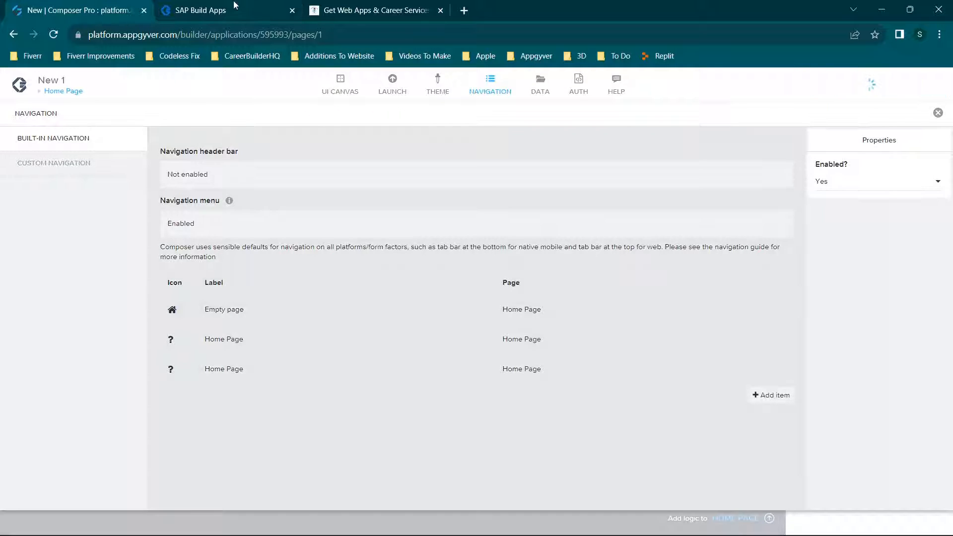
left_click(219, 10)
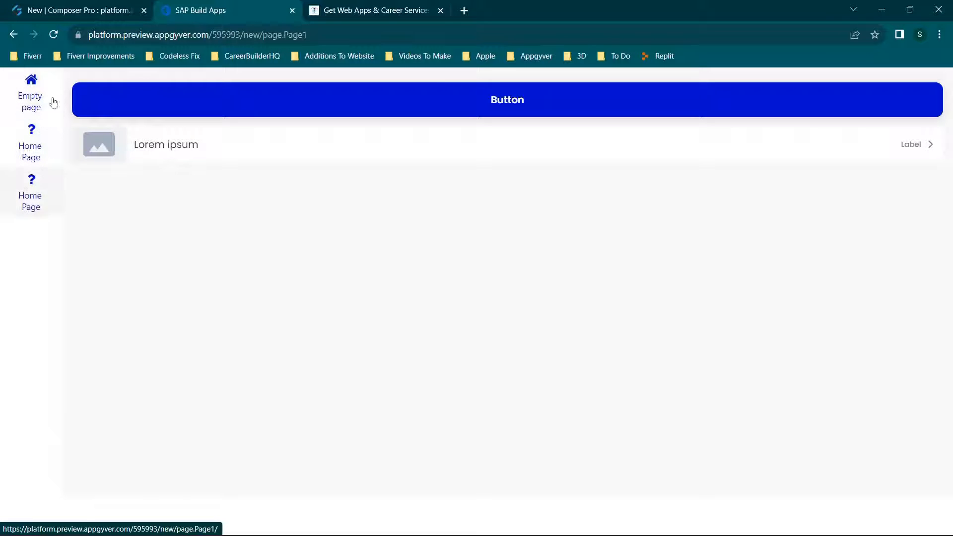
Back in Composer Pro, look at the first added Home Page item's tab name, page choices and available icons, leaving them as they are.
left_click(66, 7)
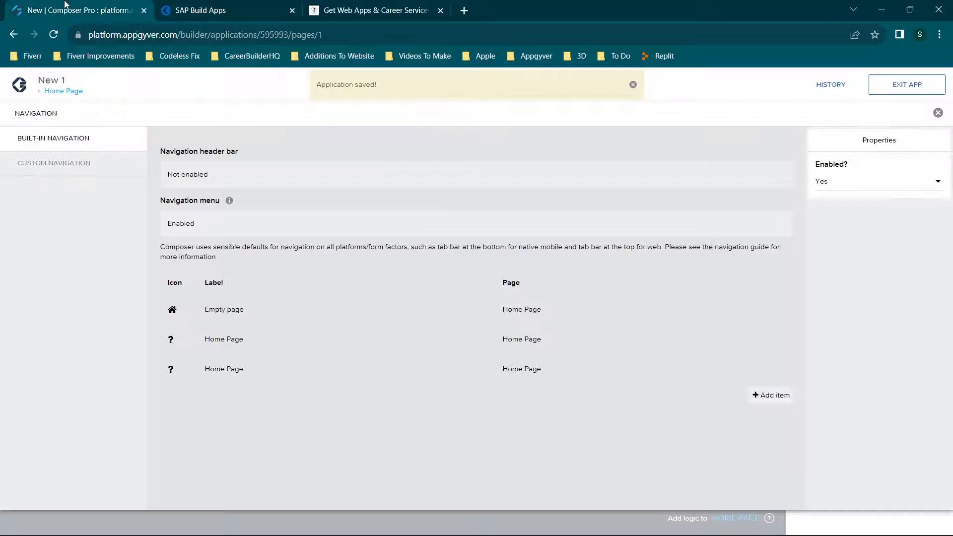
left_click(208, 343)
left_click_drag(889, 224, 815, 226)
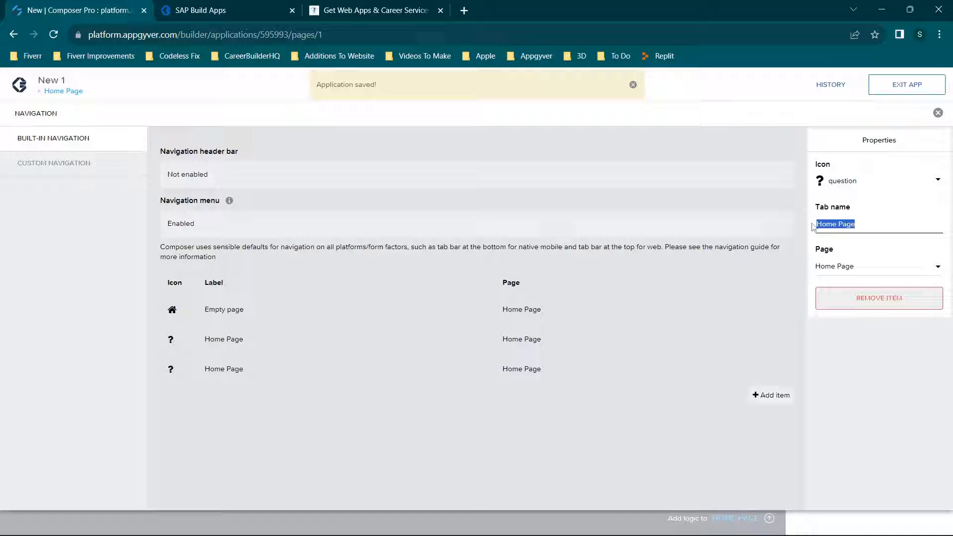
left_click(867, 267)
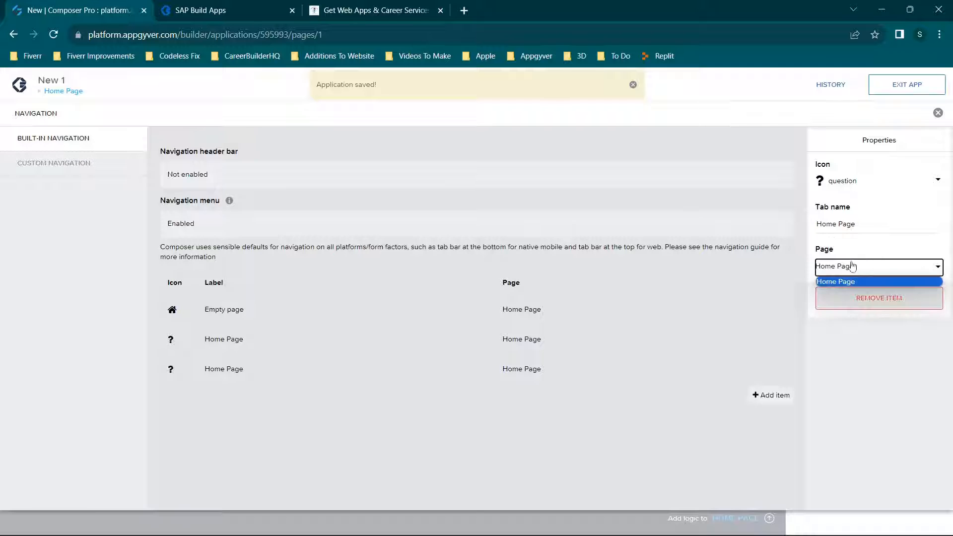
left_click(854, 187)
scroll(638, 266, "down", 1)
scroll(636, 272, "up", 1)
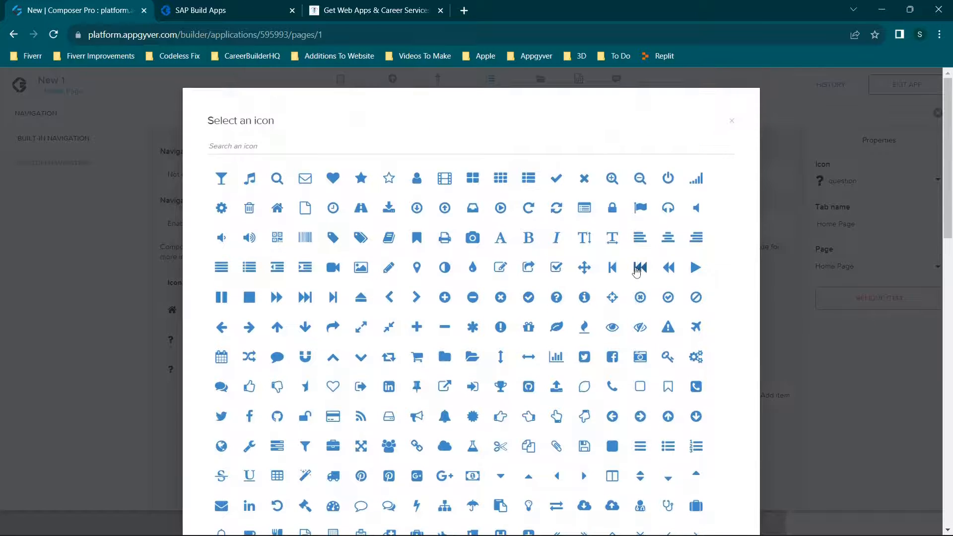
left_click(734, 118)
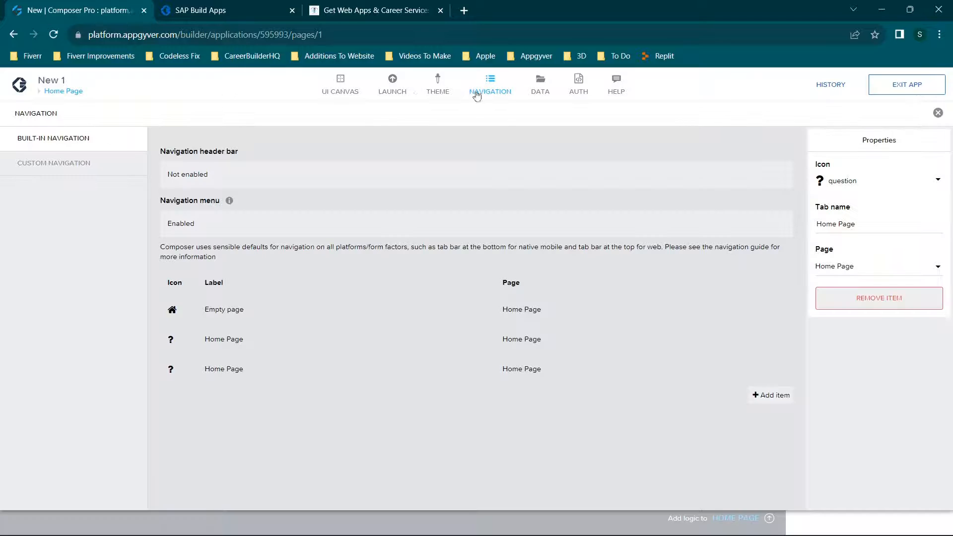
Look at the data configurator's data resources and connectors, ending on the connectors.
left_click(547, 97)
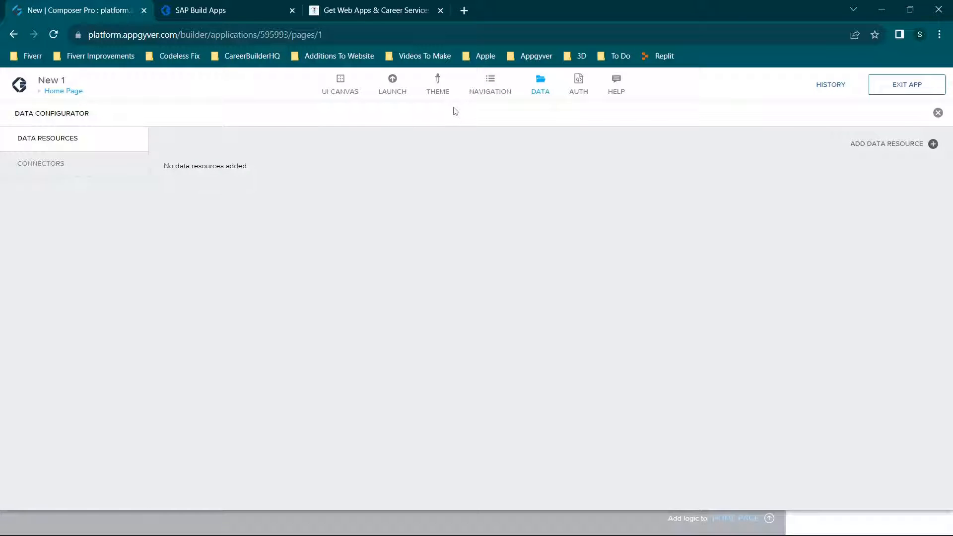
left_click(69, 158)
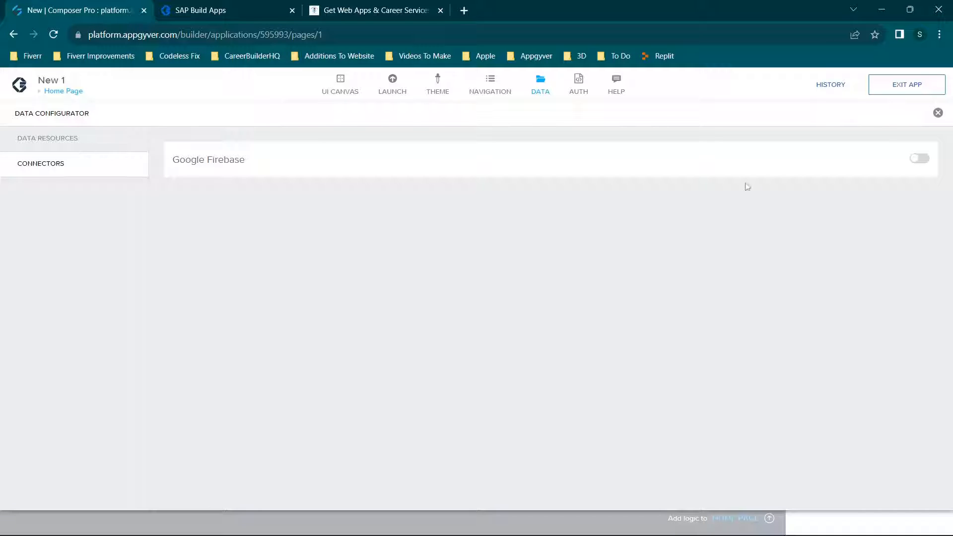
left_click(52, 149)
left_click(65, 166)
Enable the Google Firebase connector together with its iOS, Android and web app configurations.
left_click(920, 163)
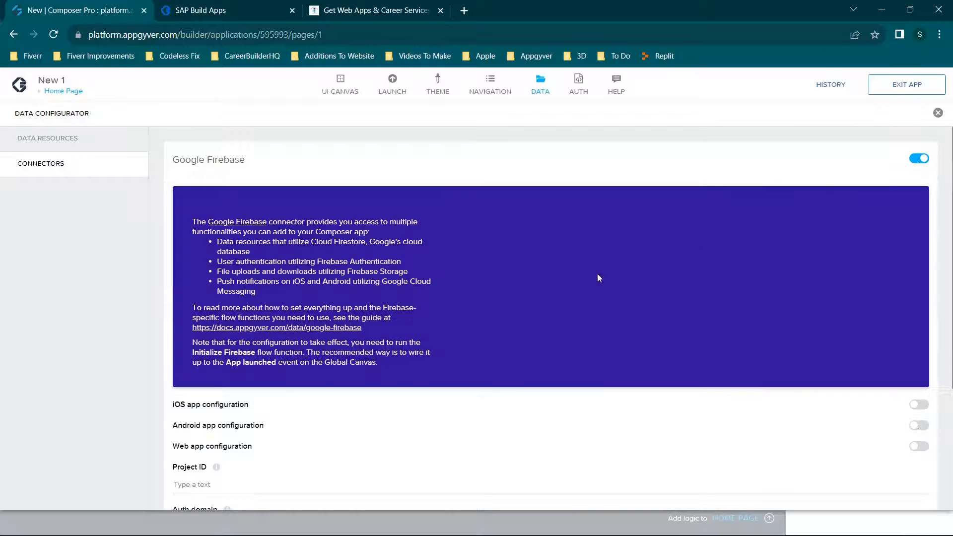
scroll(564, 283, "down", 3)
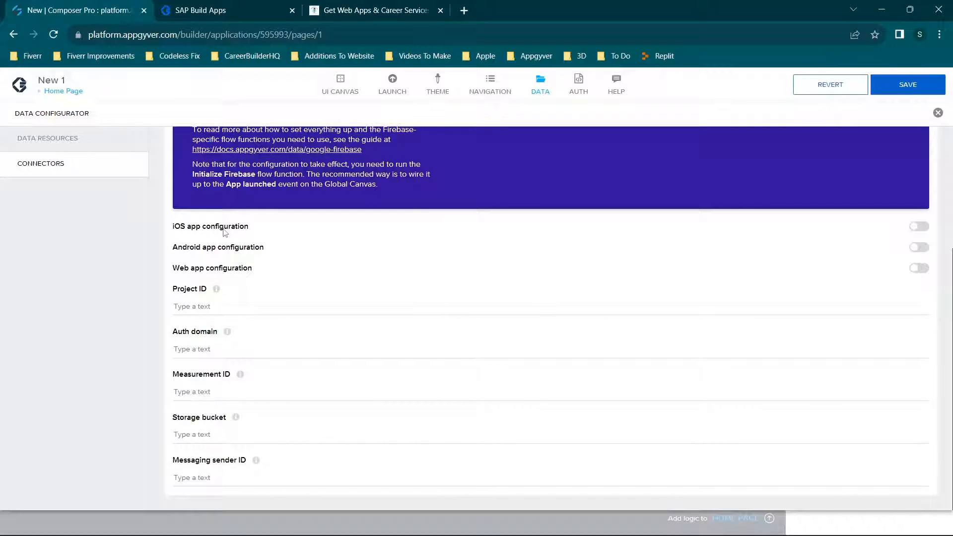
left_click(918, 228)
scroll(919, 264, "down", 3)
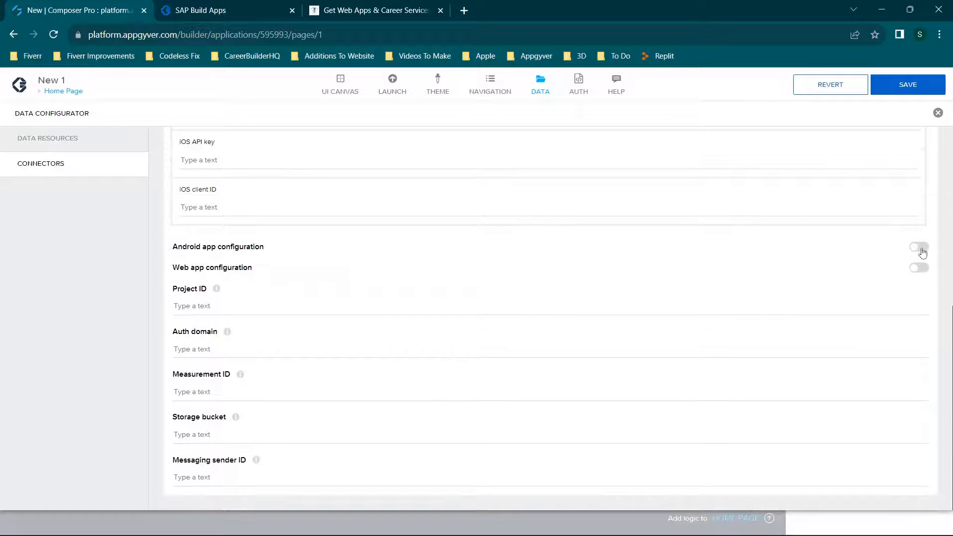
left_click(919, 247)
scroll(925, 295, "down", 3)
left_click(924, 268)
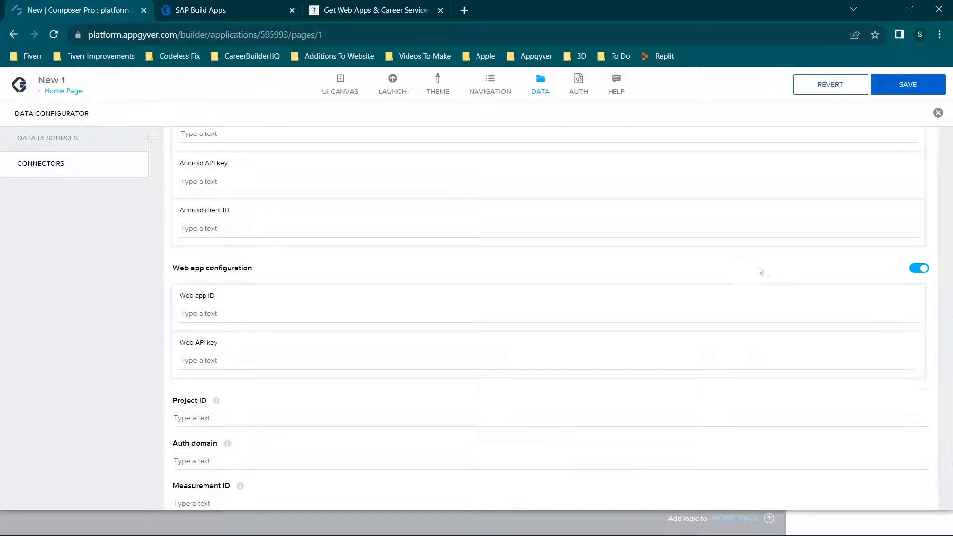
Review the Google Firebase connector's description and the iOS, Android, web and project configuration fields.
scroll(754, 283, "down", 3)
scroll(418, 342, "up", 12)
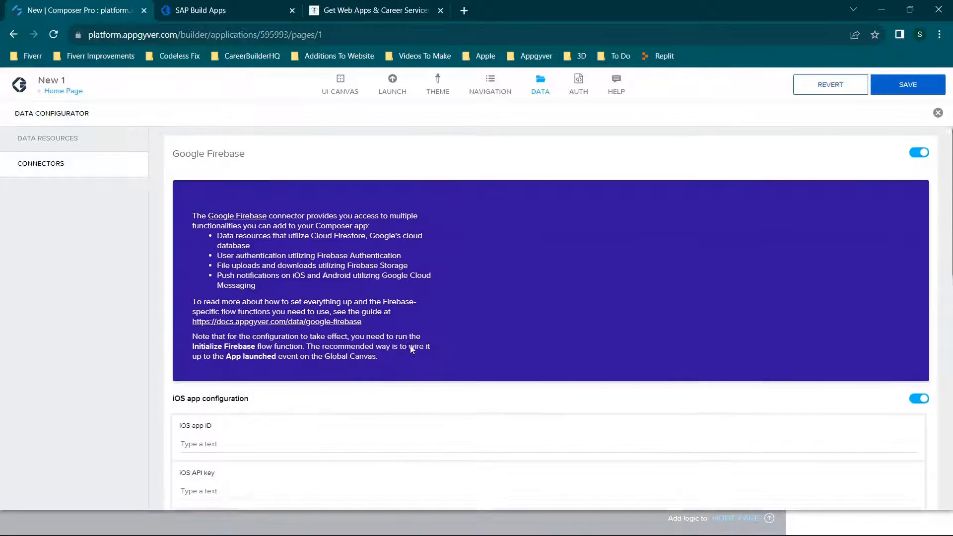
scroll(521, 221, "down", 2)
scroll(545, 231, "down", 10)
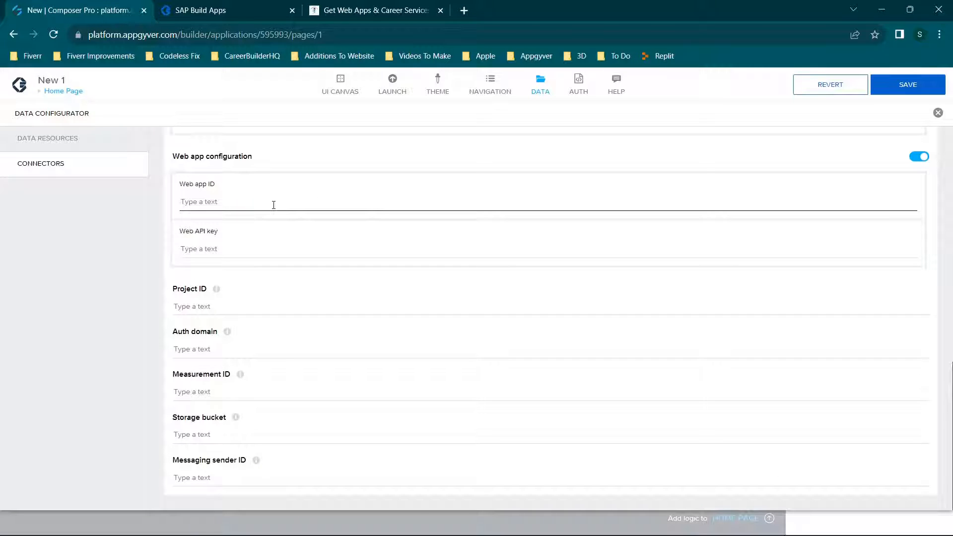
scroll(238, 319, "up", 9)
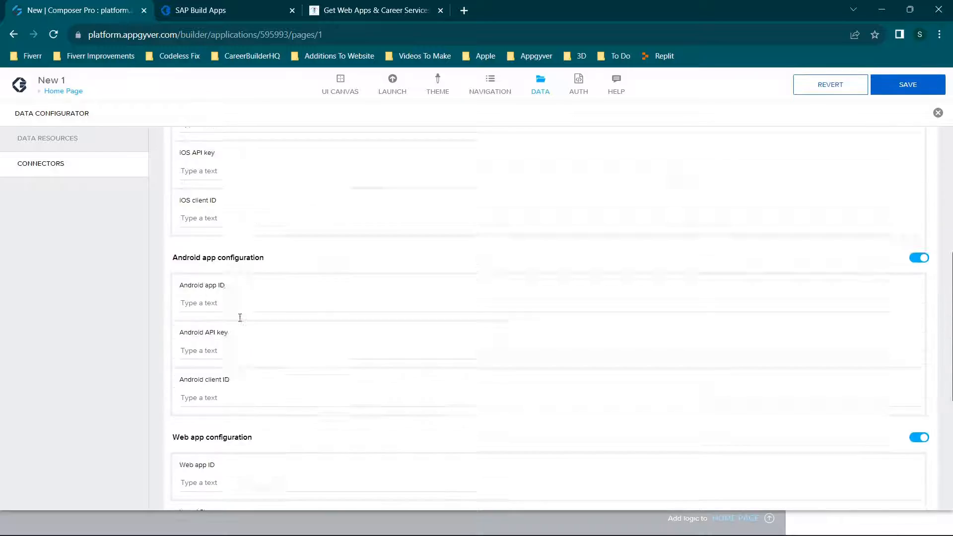
scroll(240, 318, "up", 3)
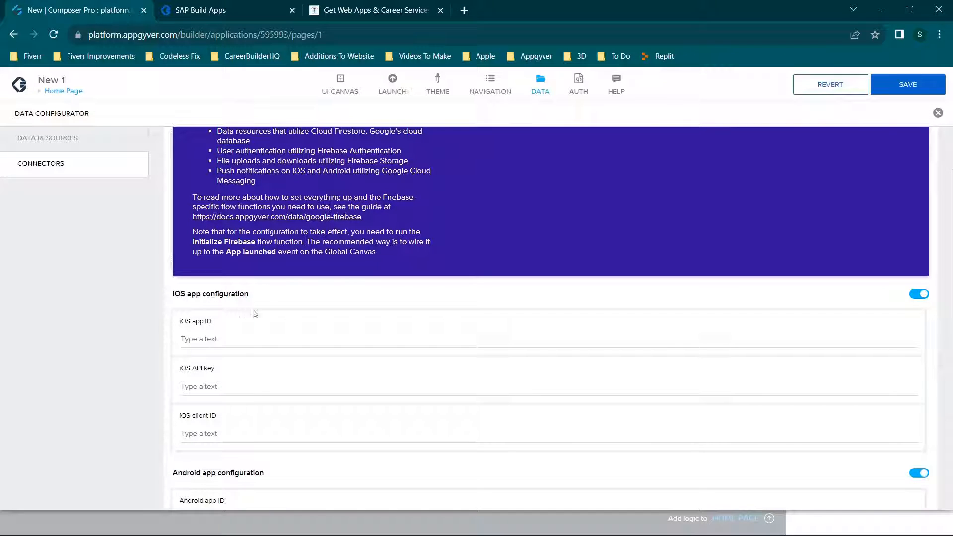
scroll(254, 312, "up", 2)
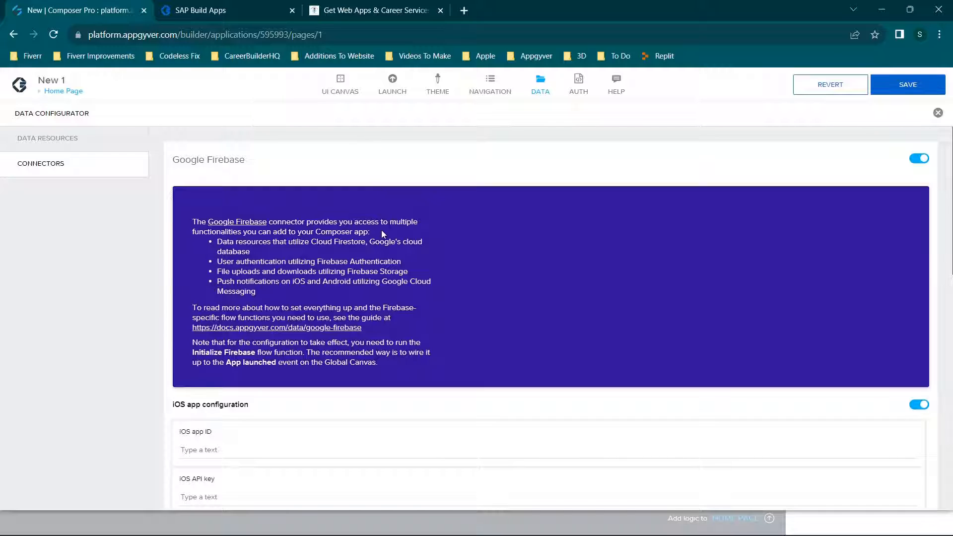
Open a new REST API direct integration data resource and look at its Get collection test and schema settings.
left_click(59, 143)
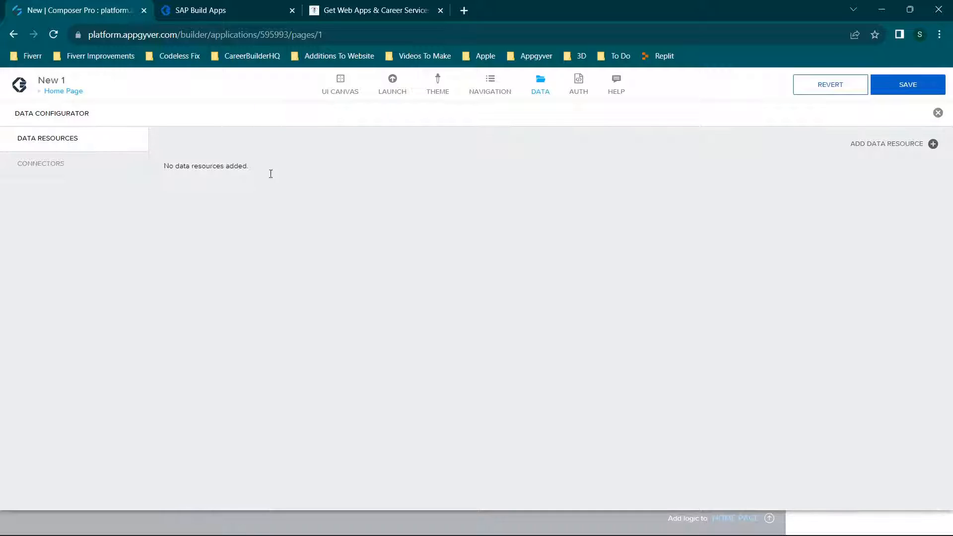
left_click(867, 146)
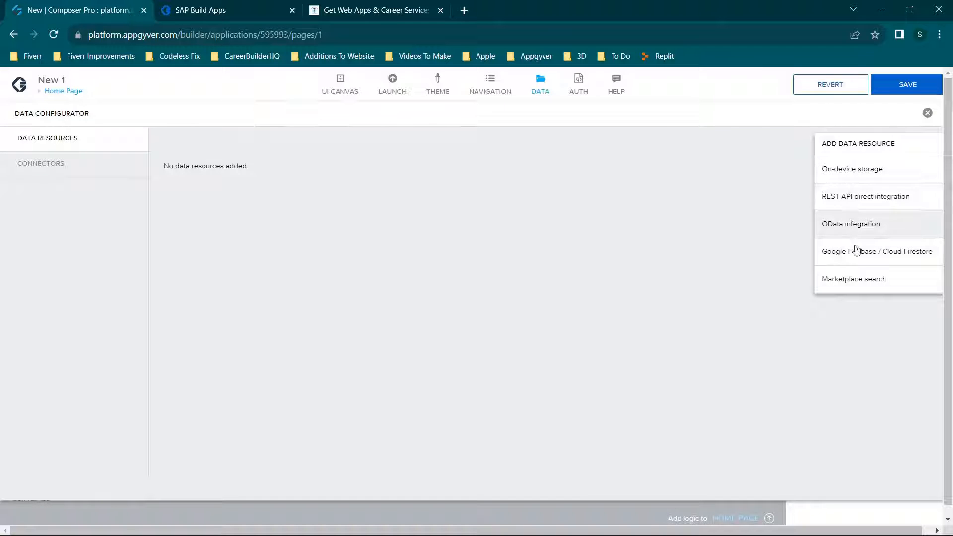
left_click(856, 198)
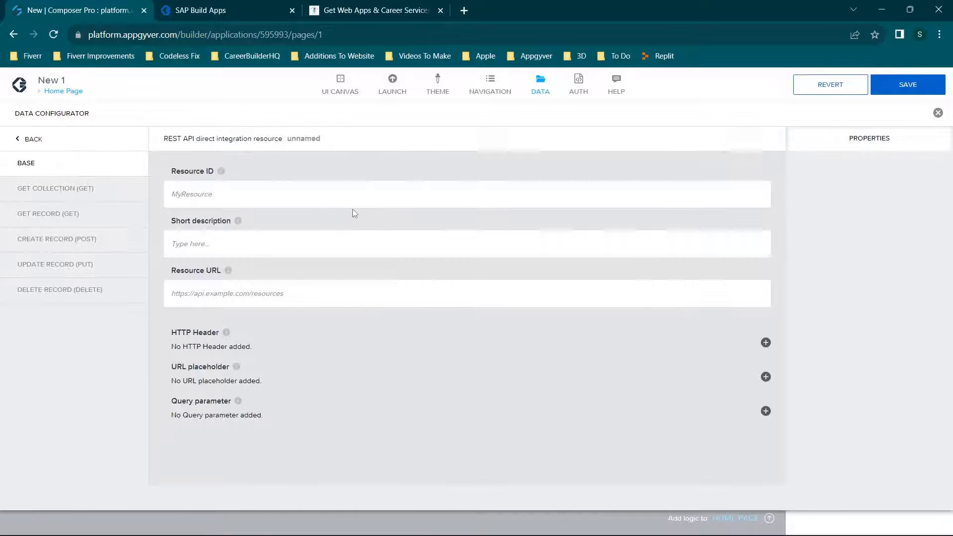
left_click(85, 188)
left_click(279, 166)
left_click(346, 165)
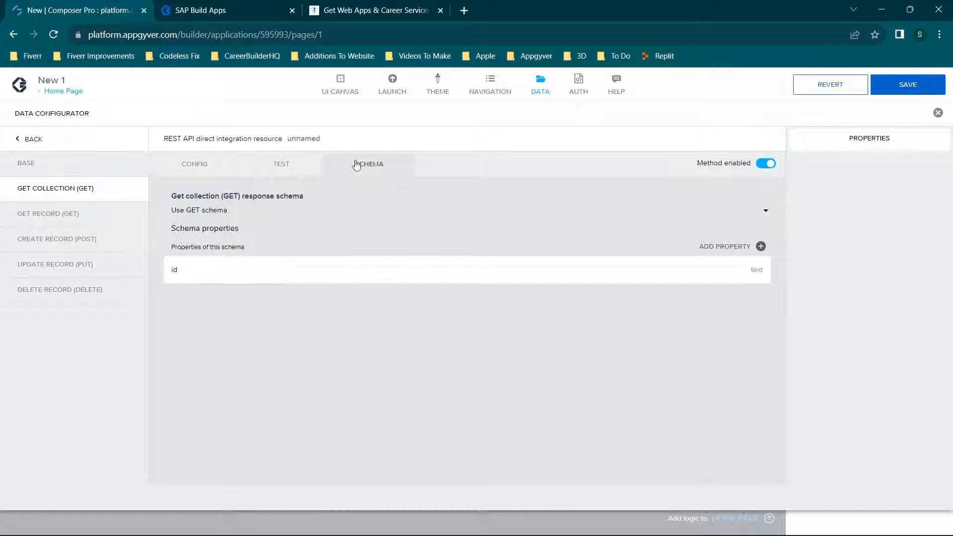
Enable Google Firebase email/password authentication for the app, look over its initial view setting, and return to the UI canvas.
left_click(581, 92)
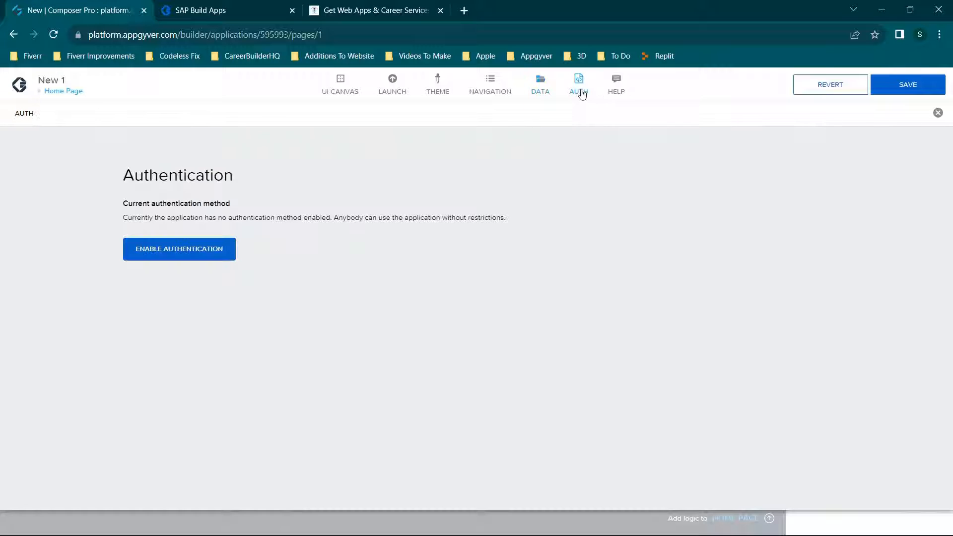
left_click(208, 249)
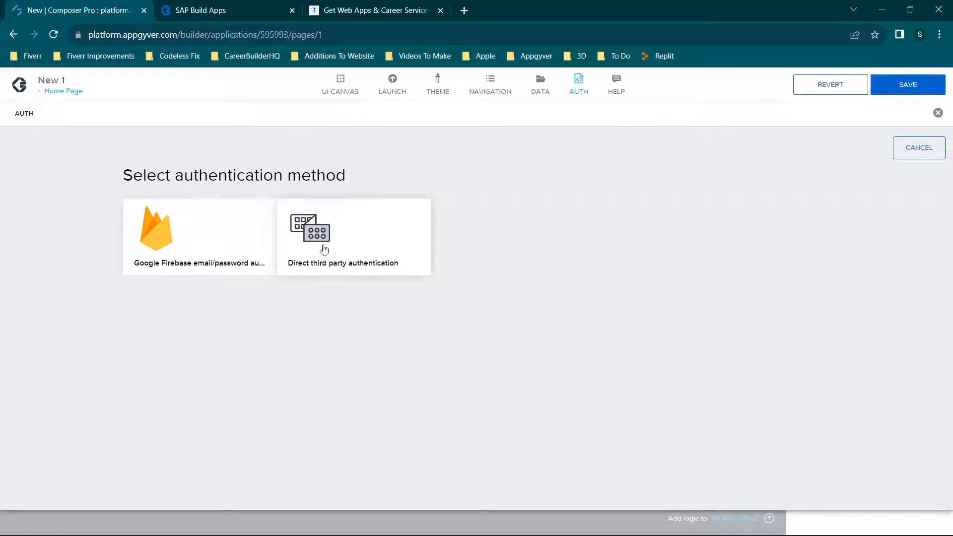
left_click(182, 243)
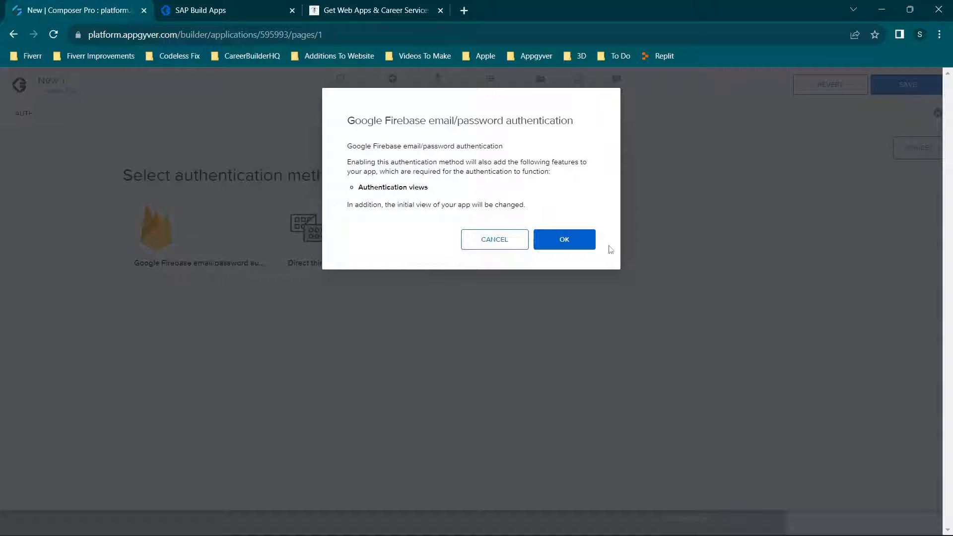
left_click(574, 245)
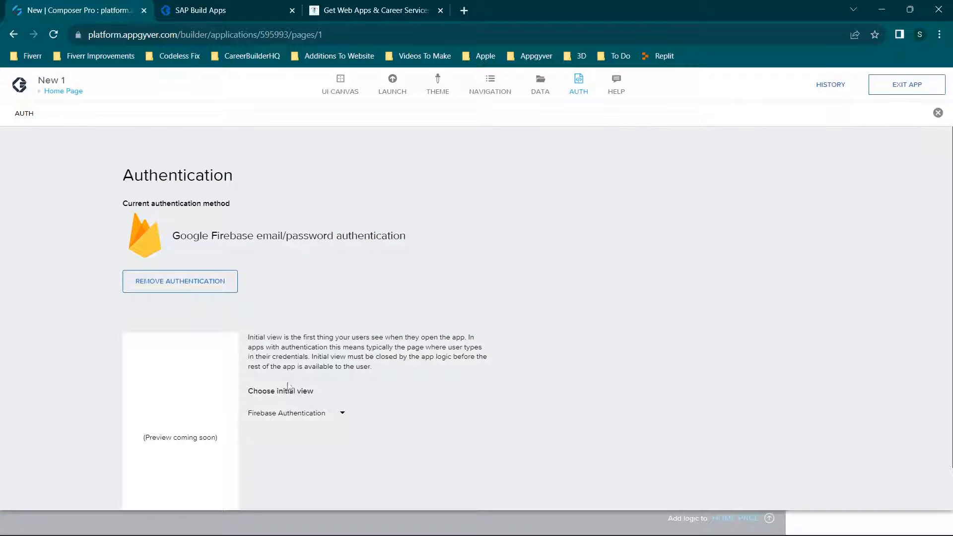
scroll(288, 387, "down", 1)
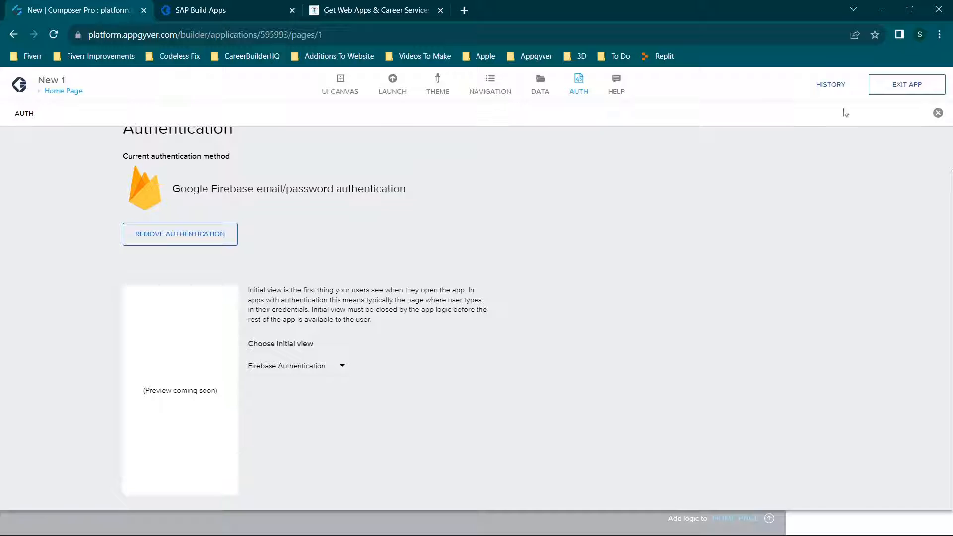
left_click(938, 112)
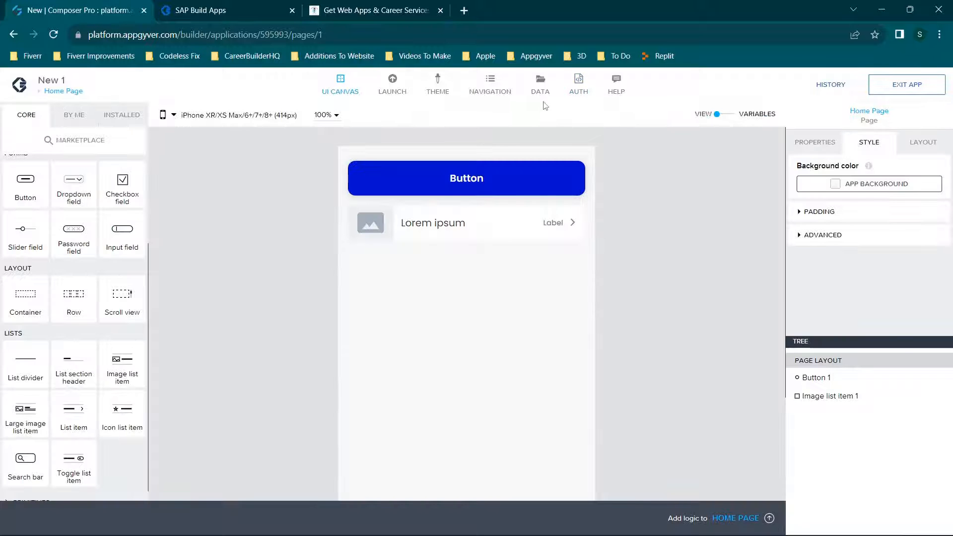
Open the Firebase Authentication page, select its Log in button, and save the app.
left_click(60, 91)
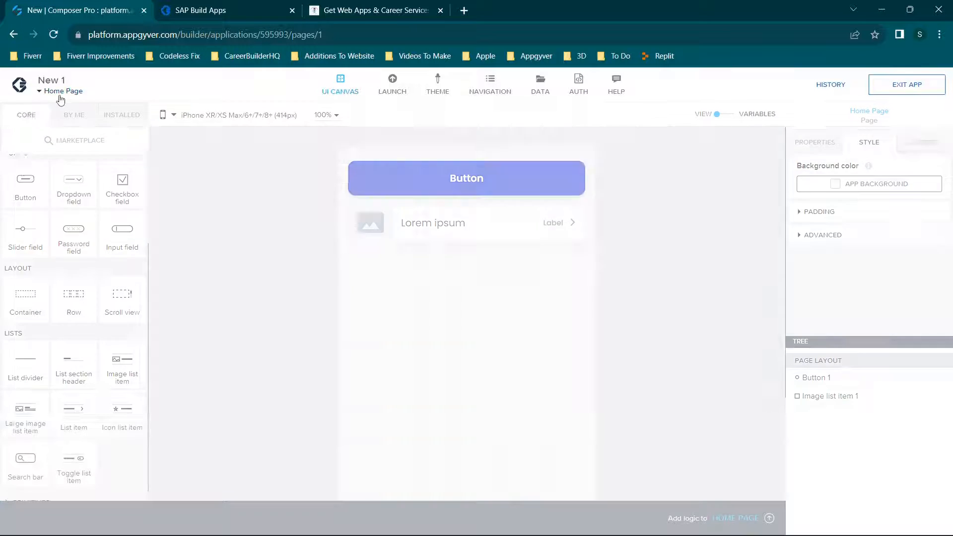
left_click(91, 236)
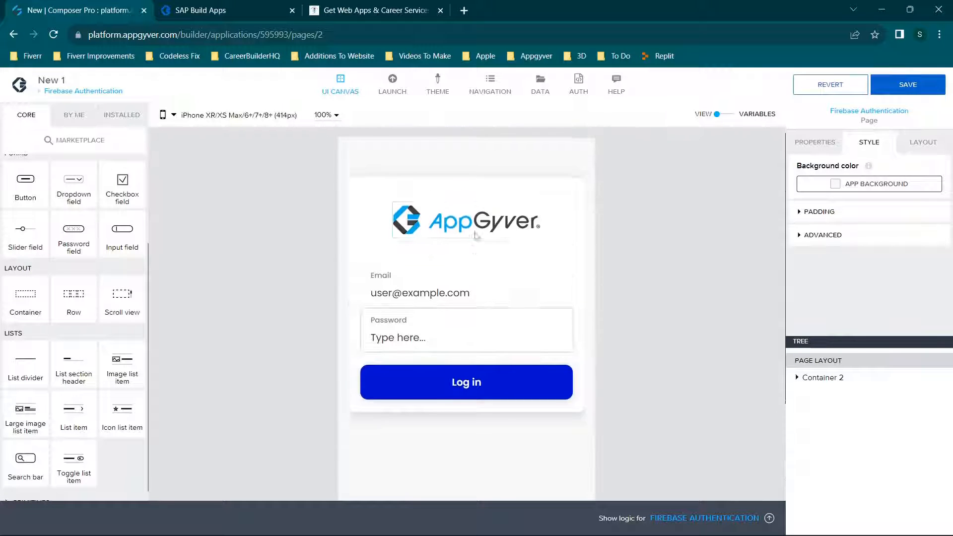
left_click(492, 385)
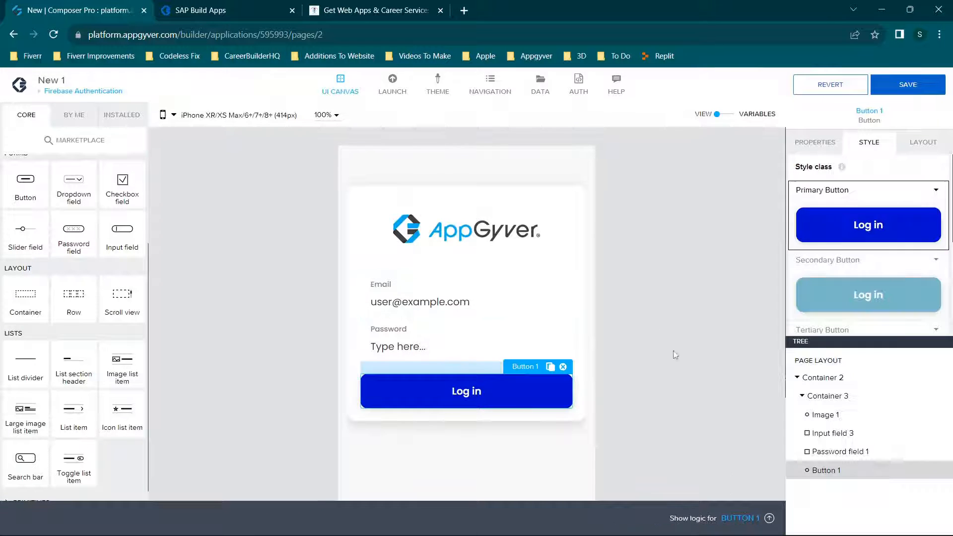
left_click(908, 85)
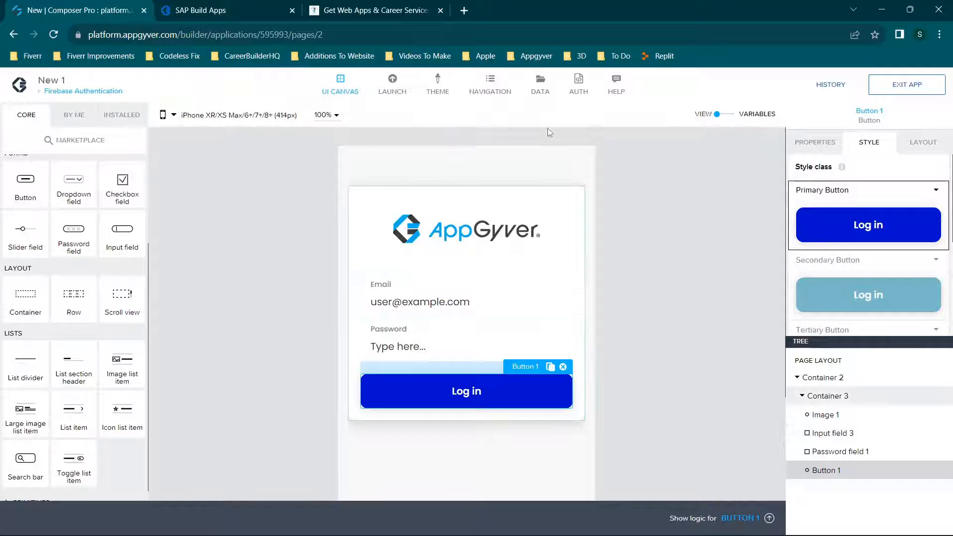
Open the Help overview with its documentation, forums and changelog resources.
left_click(618, 87)
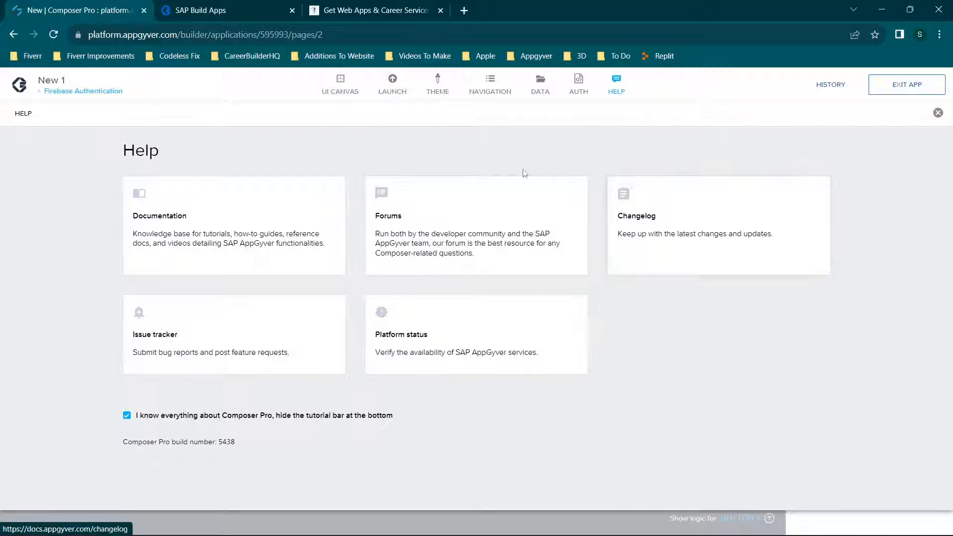
Close the Help overview and look at the app's change history with its rollback options.
left_click(937, 113)
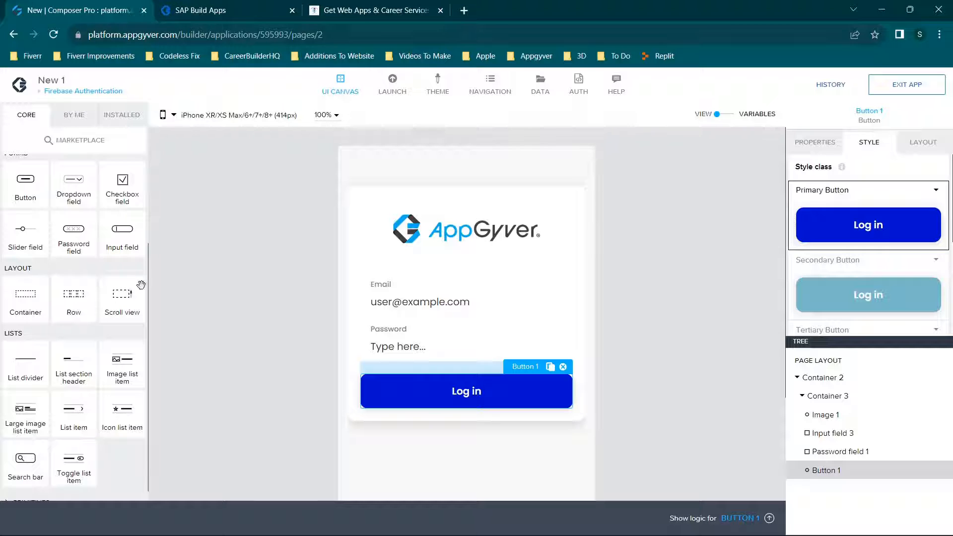
scroll(134, 280, "up", 3)
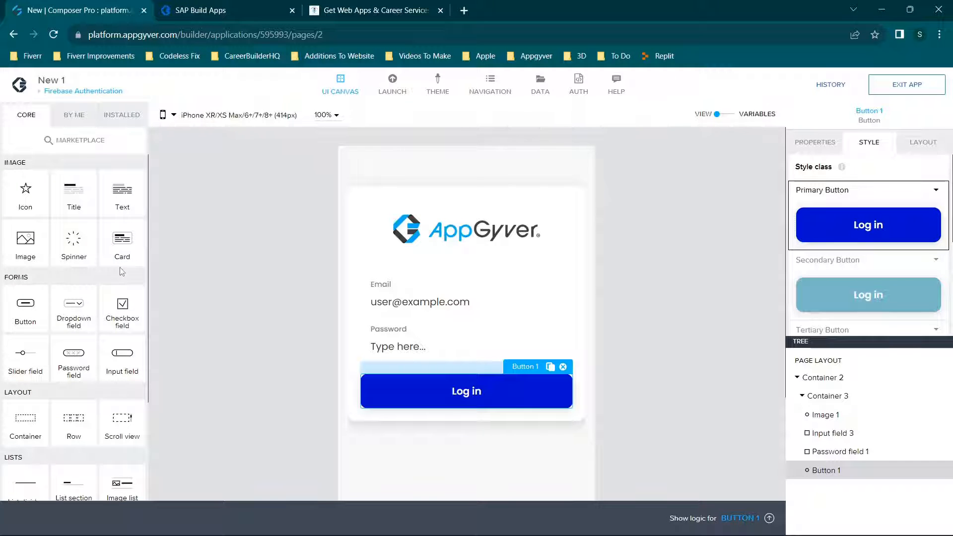
left_click(831, 85)
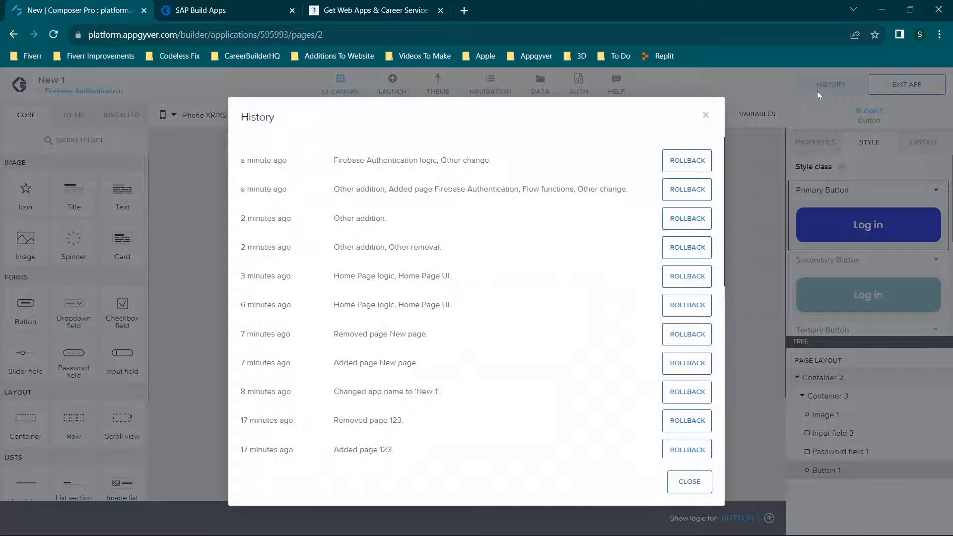
left_click(706, 114)
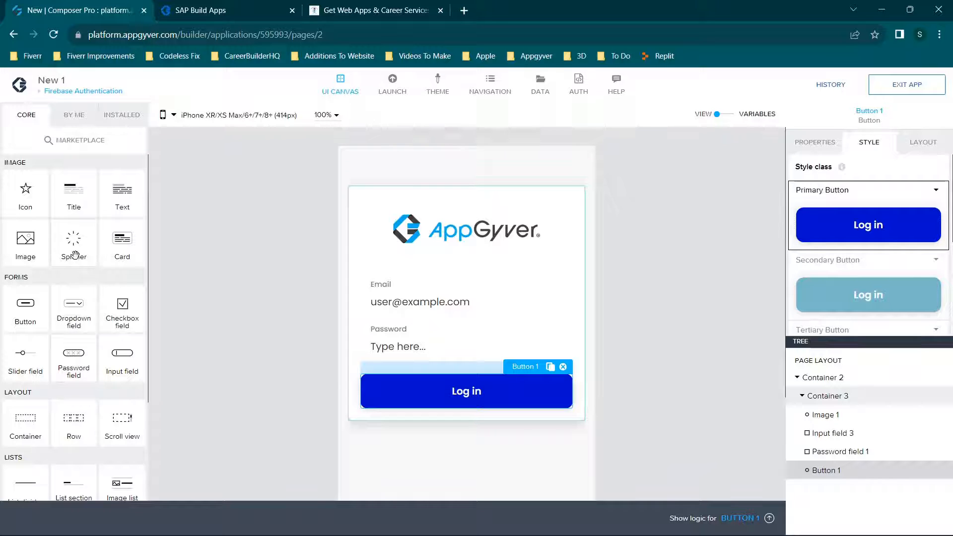
Look through the core component library and switch from the Firebase Authentication page to the Home Page.
scroll(75, 254, "down", 3)
scroll(74, 254, "up", 3)
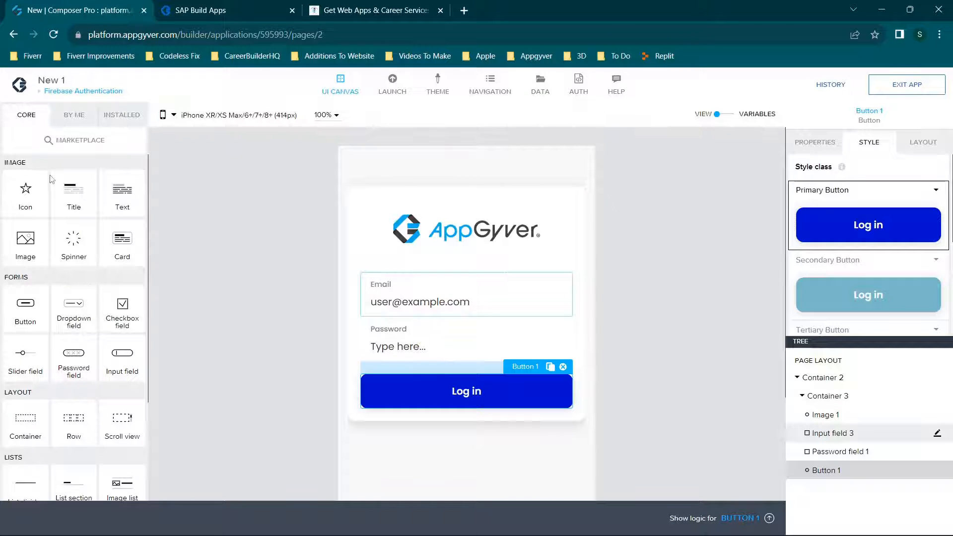
scroll(49, 156, "down", 1)
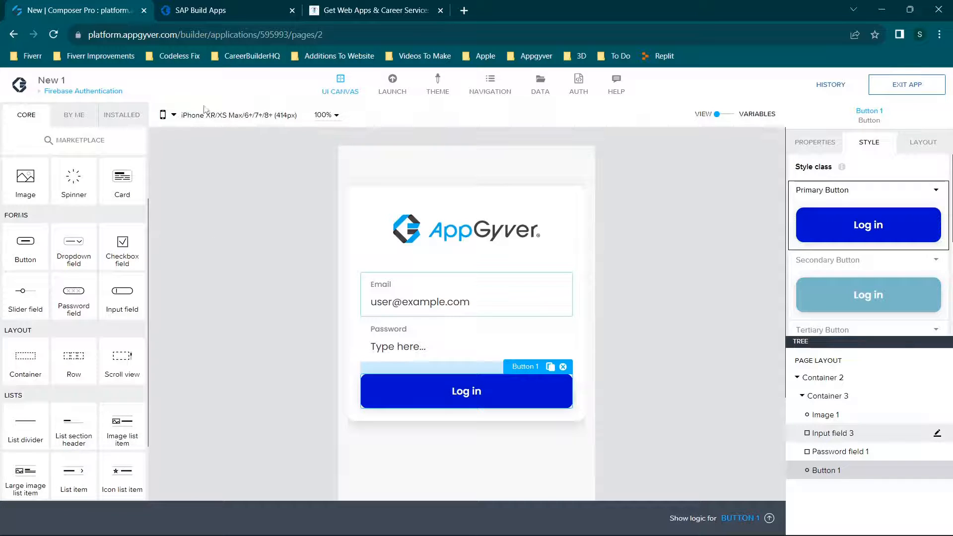
left_click(48, 94)
left_click(198, 225)
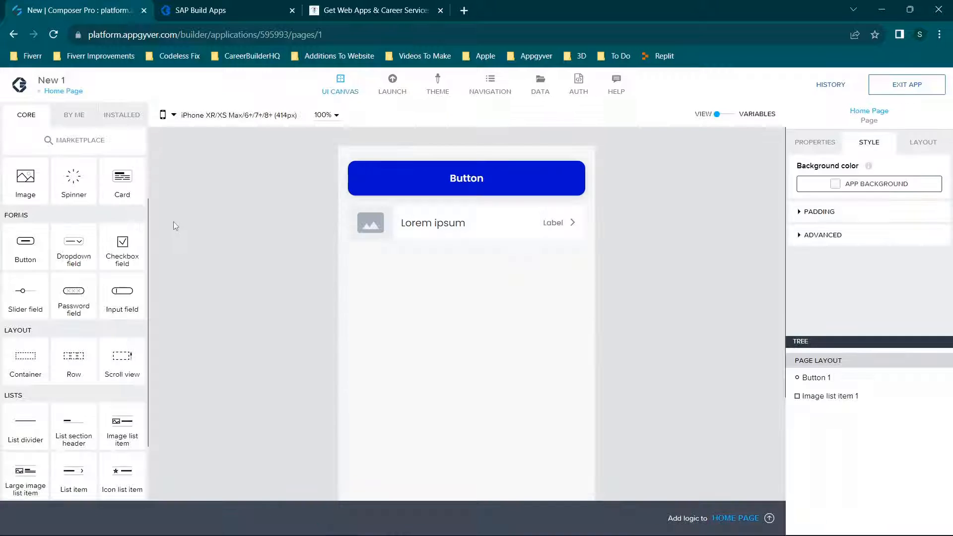
Add an Icon component to the Home Page and move it above the button.
scroll(84, 212, "up", 1)
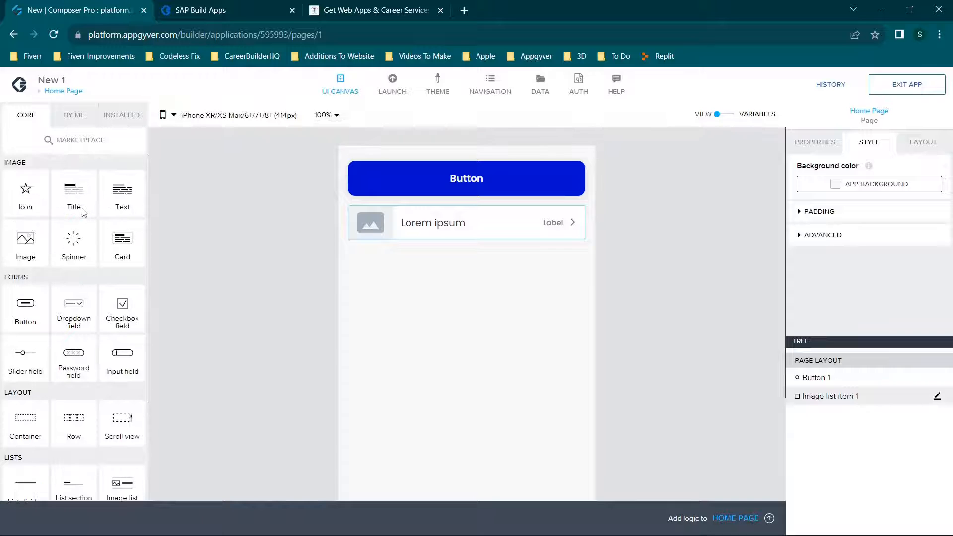
left_click_drag(28, 180, 354, 256)
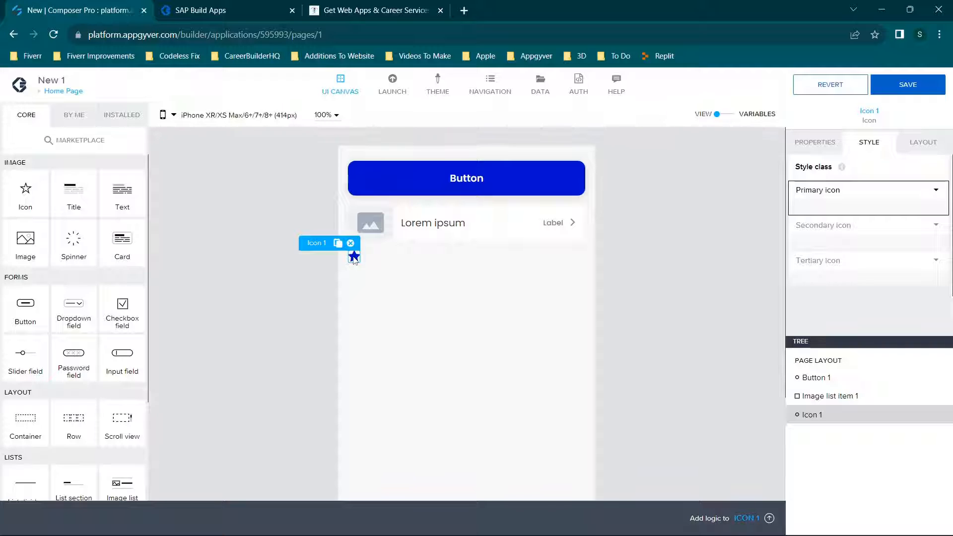
left_click_drag(354, 258, 411, 263)
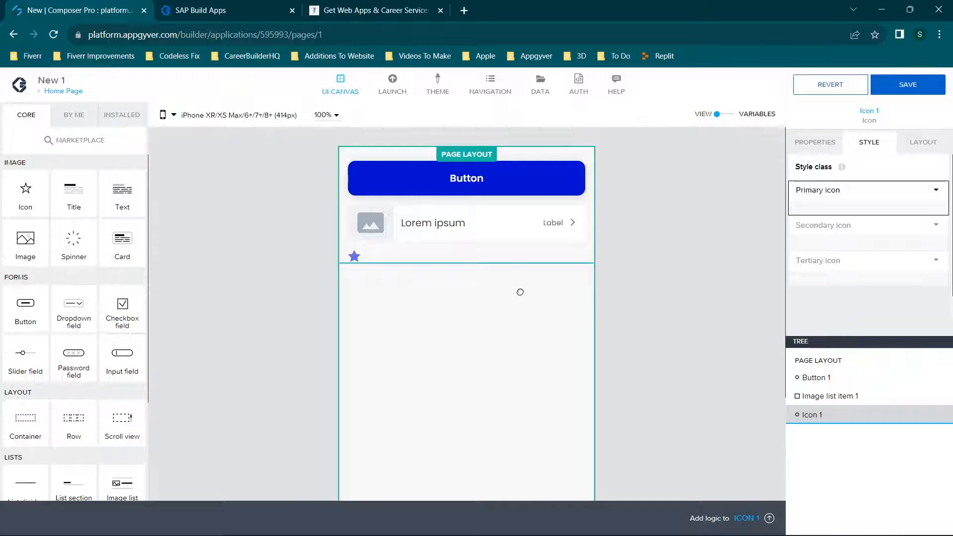
left_click_drag(520, 292, 504, 291)
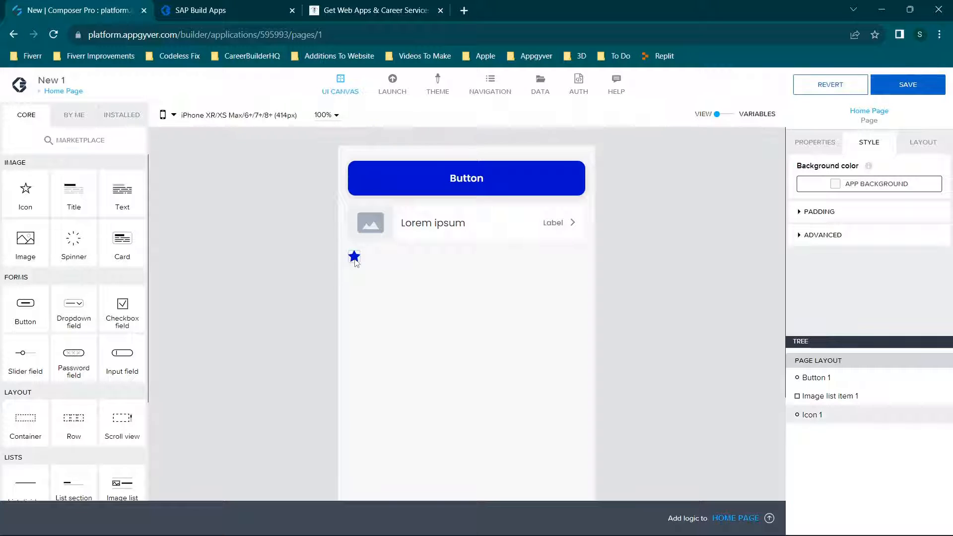
left_click_drag(355, 262, 388, 172)
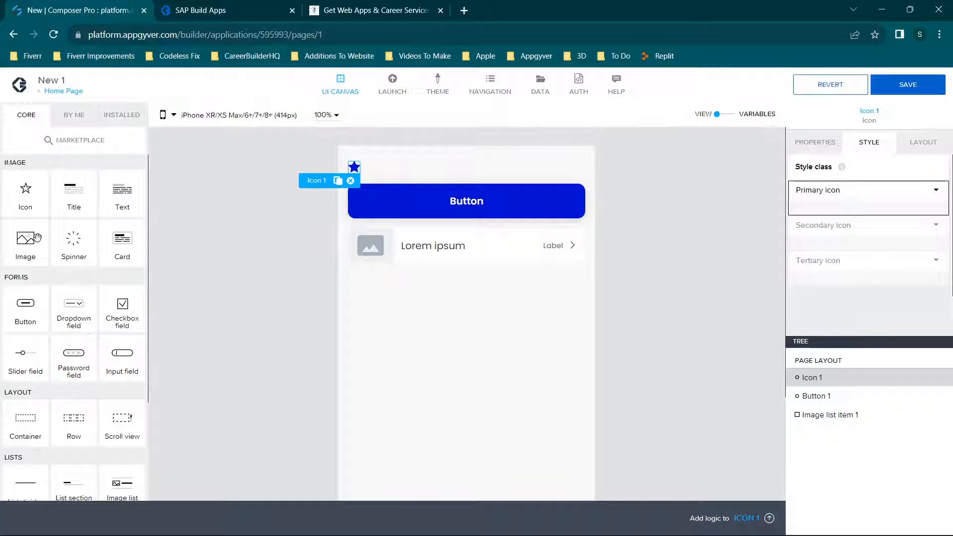
Add a Title, a Text and a Dropdown field below the image list item, and save the app.
left_click_drag(75, 197, 454, 289)
left_click_drag(122, 191, 477, 312)
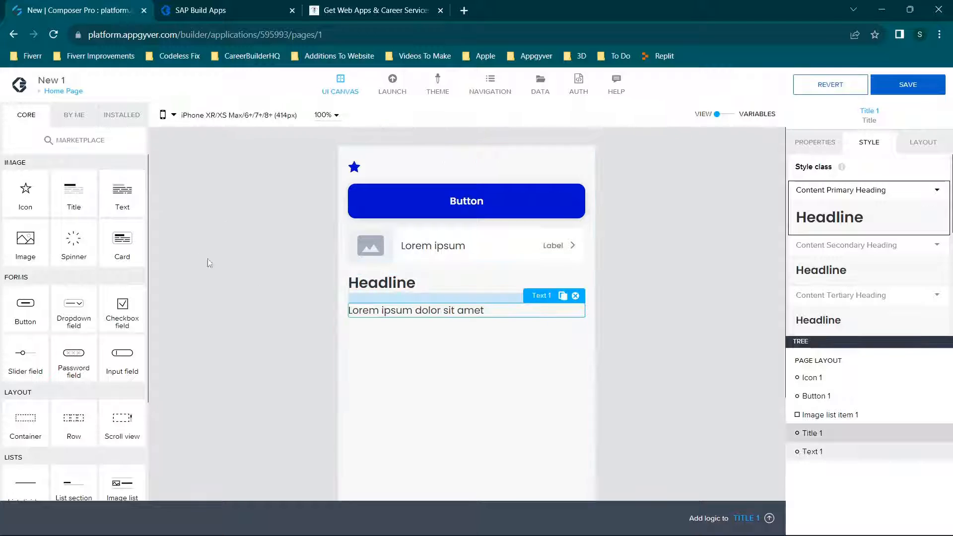
scroll(101, 252, "down", 3)
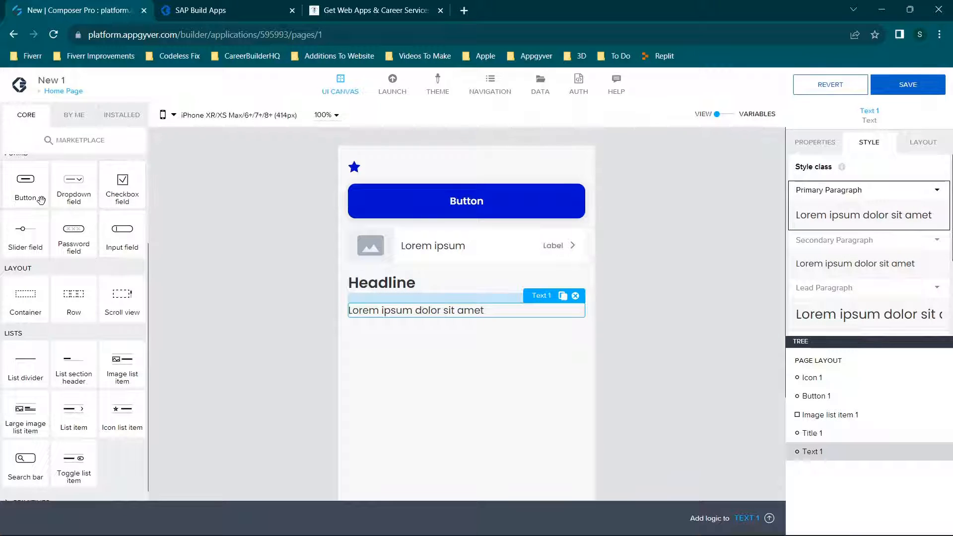
left_click_drag(74, 198, 400, 361)
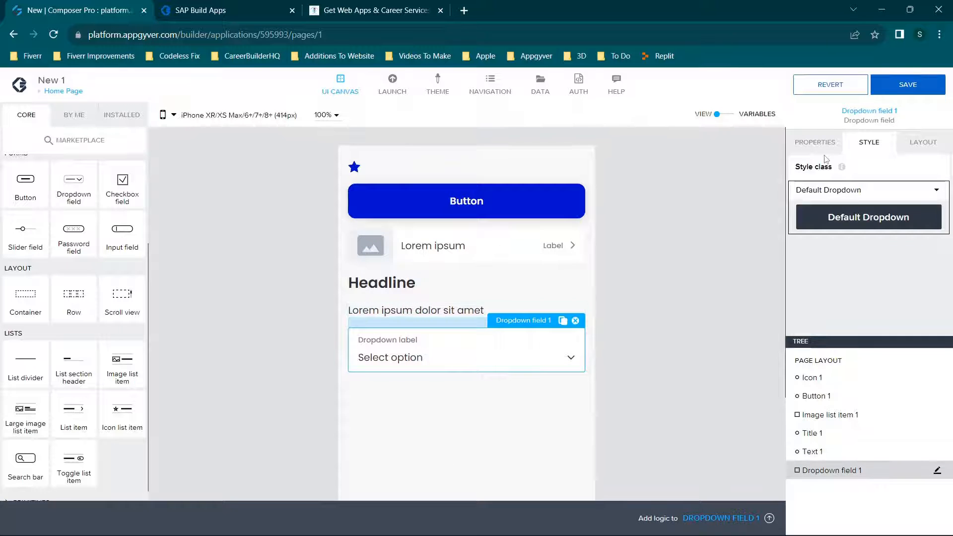
left_click(897, 92)
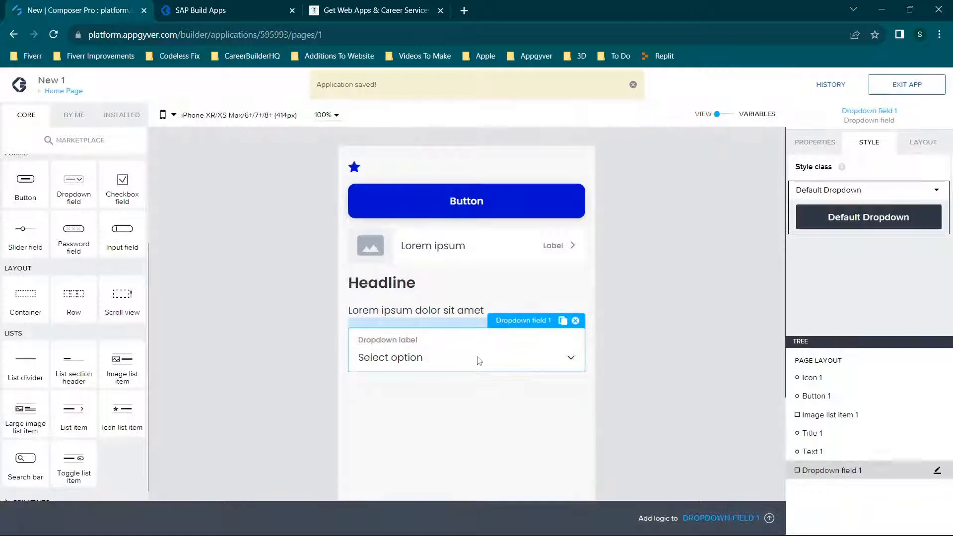
Open the dropdown field's style editor, check the app's web preview, and exit the style editor.
double_click(421, 355)
left_click(229, 9)
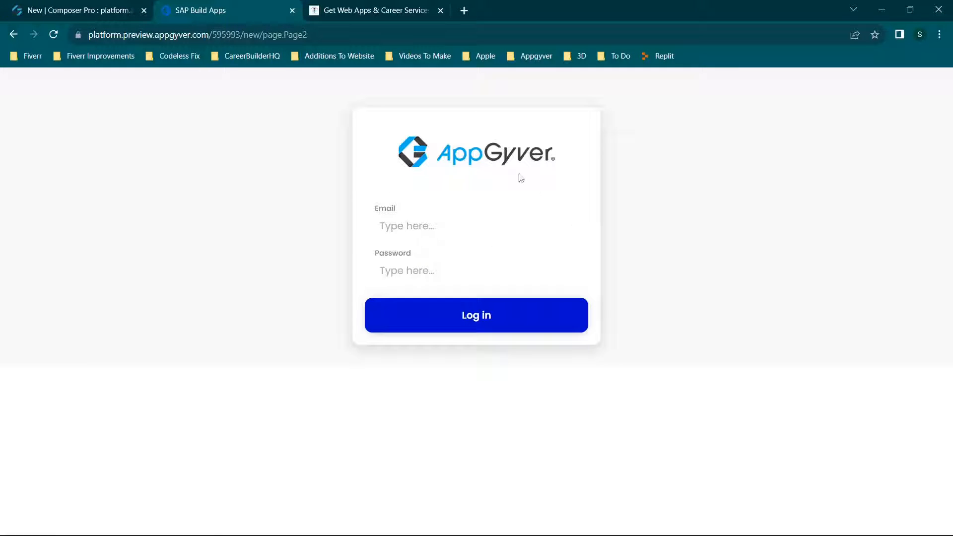
left_click(73, 4)
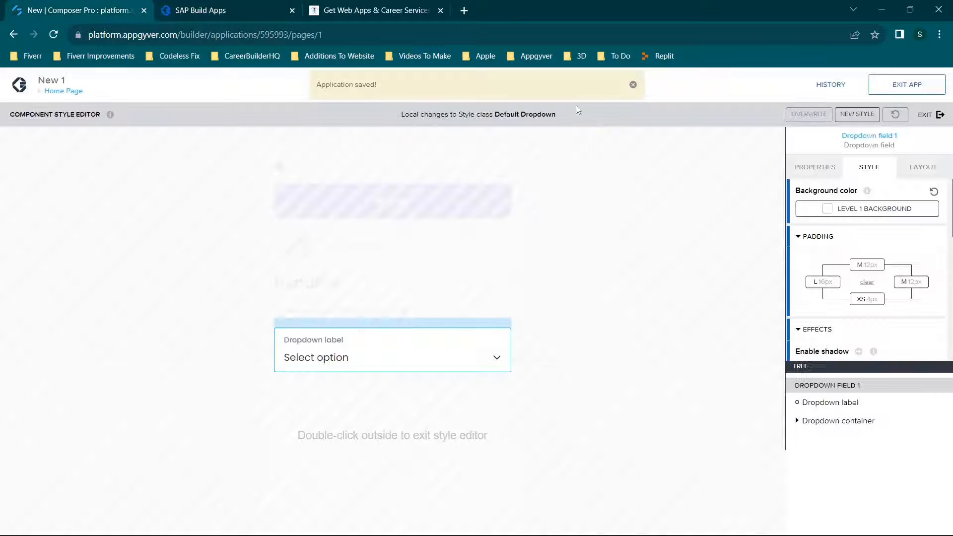
double_click(681, 177)
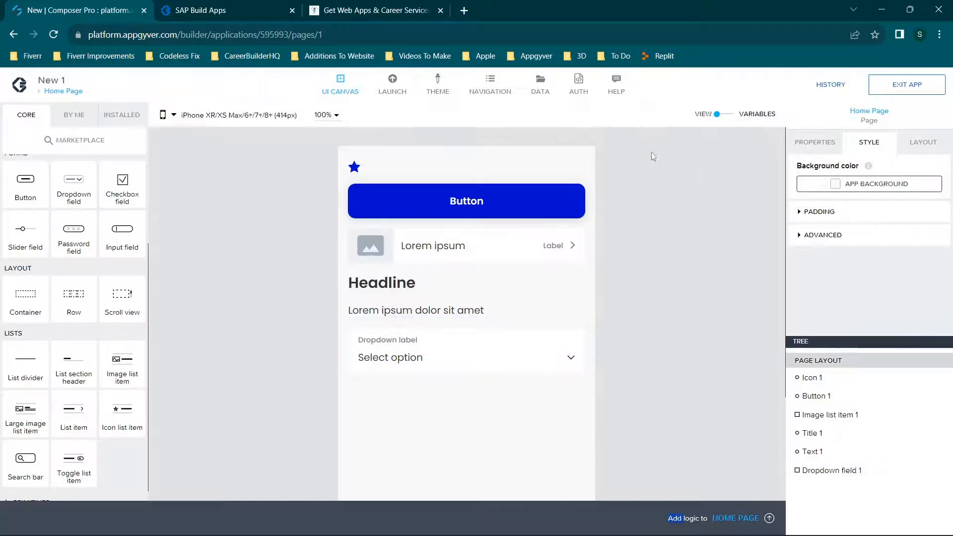
Disable authentication for the app and return to the UI canvas.
left_click(579, 85)
left_click(191, 292)
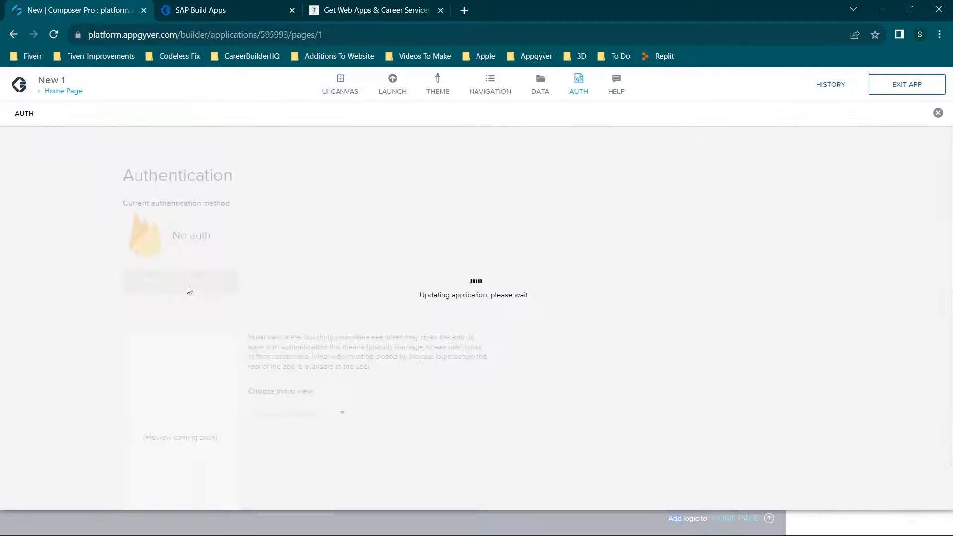
left_click(939, 112)
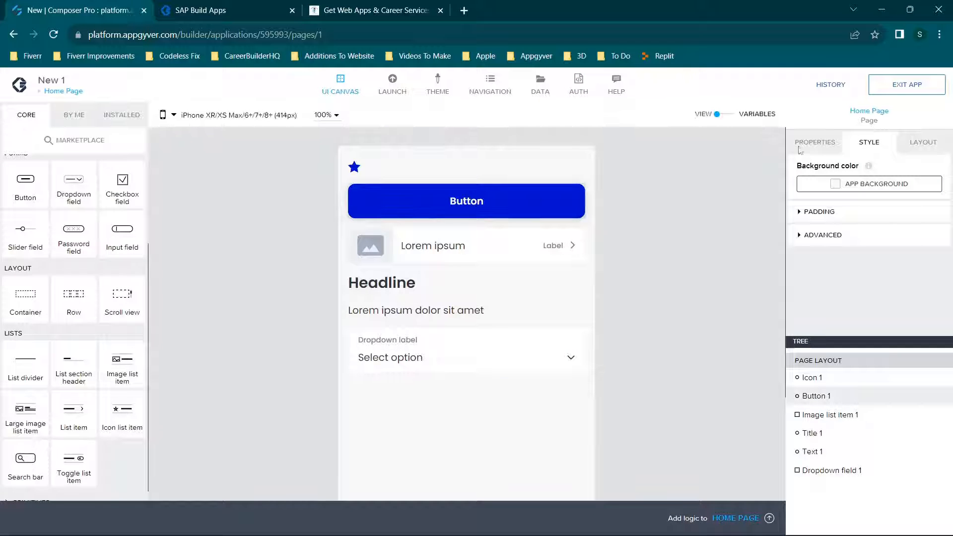
Test the dropdown field and the button in the app's web preview, and return to Composer Pro.
left_click(224, 9)
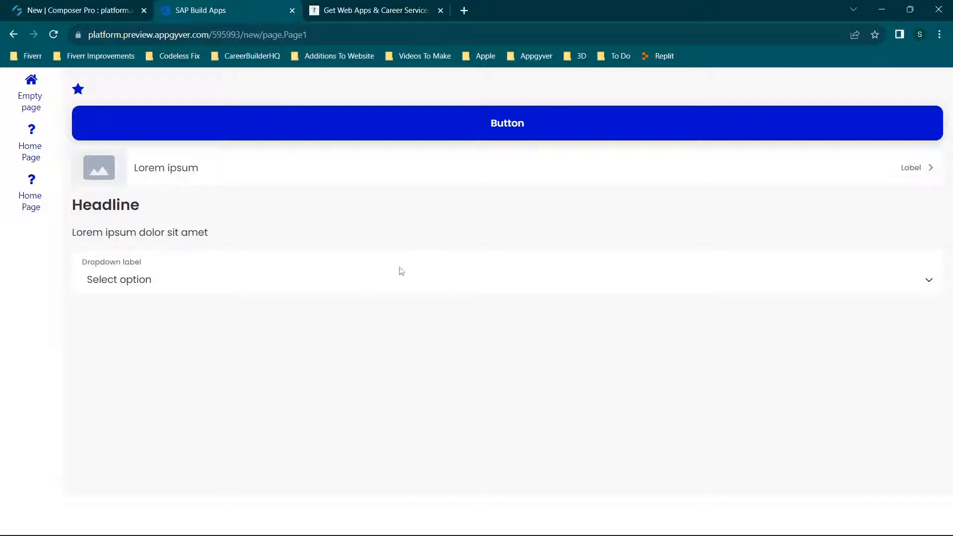
left_click(189, 270)
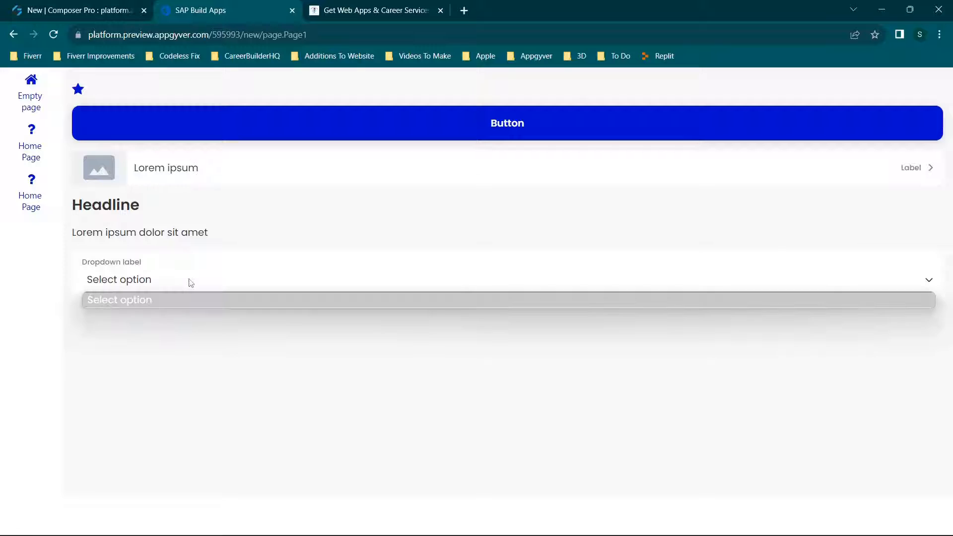
left_click(190, 252)
left_click(512, 115)
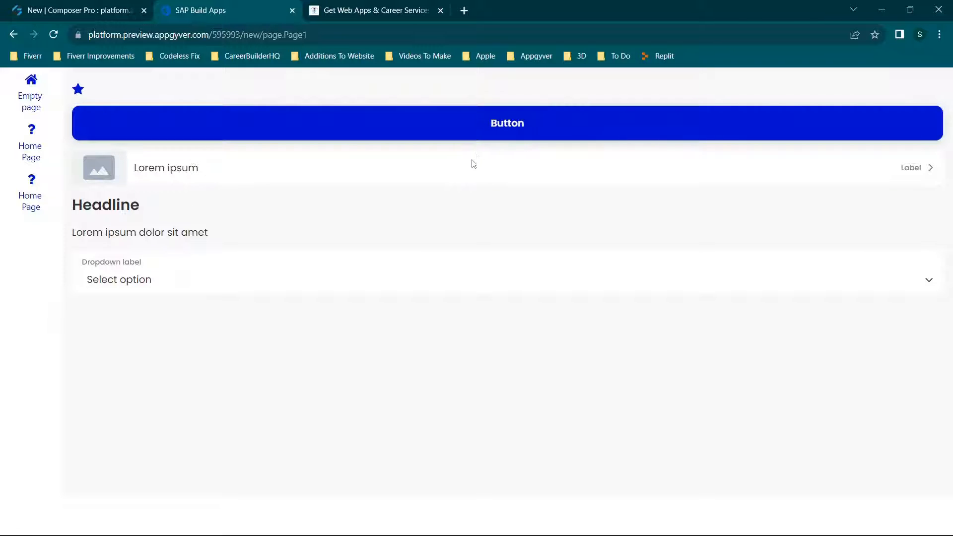
left_click(88, 9)
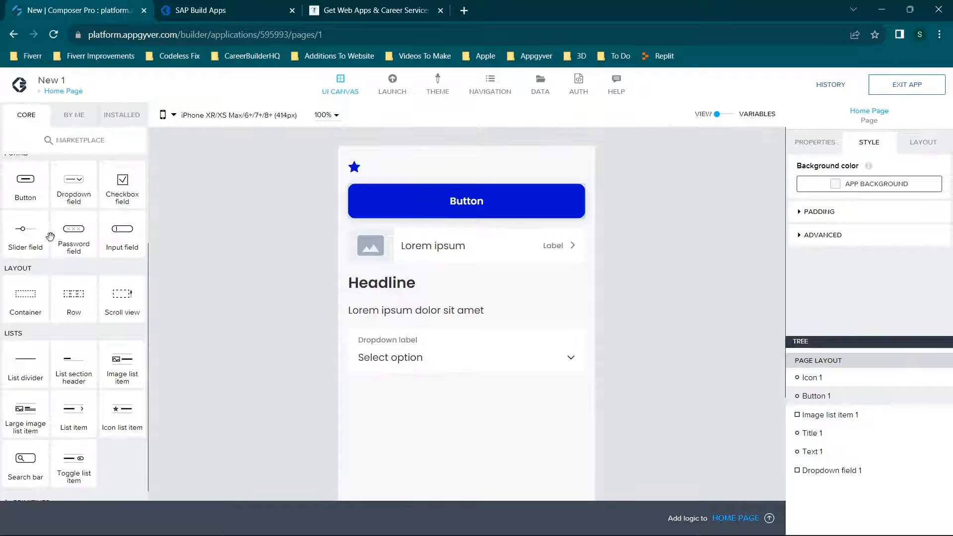
Look through the core component library and expand its Primitives group.
scroll(80, 302, "down", 1)
scroll(83, 302, "up", 3)
scroll(81, 302, "down", 3)
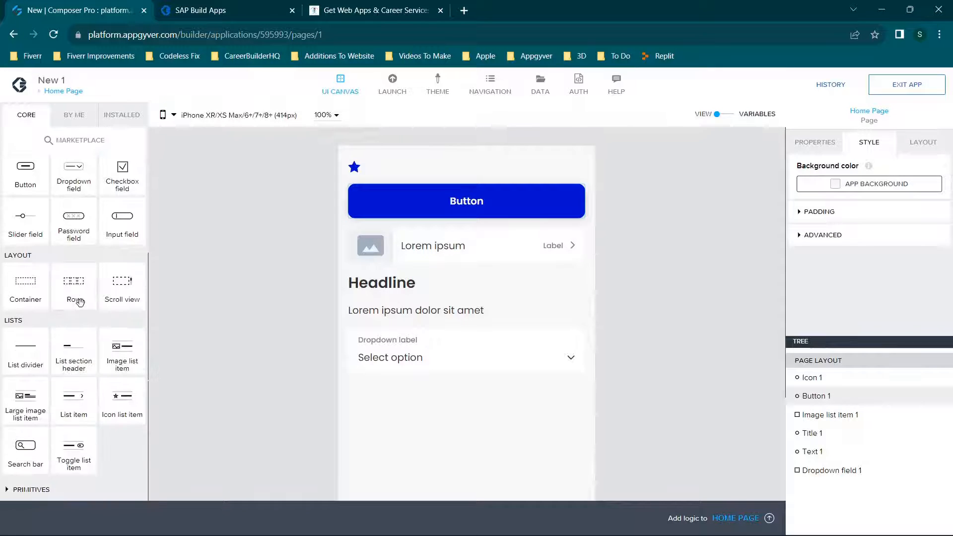
left_click(29, 490)
scroll(74, 446, "down", 2)
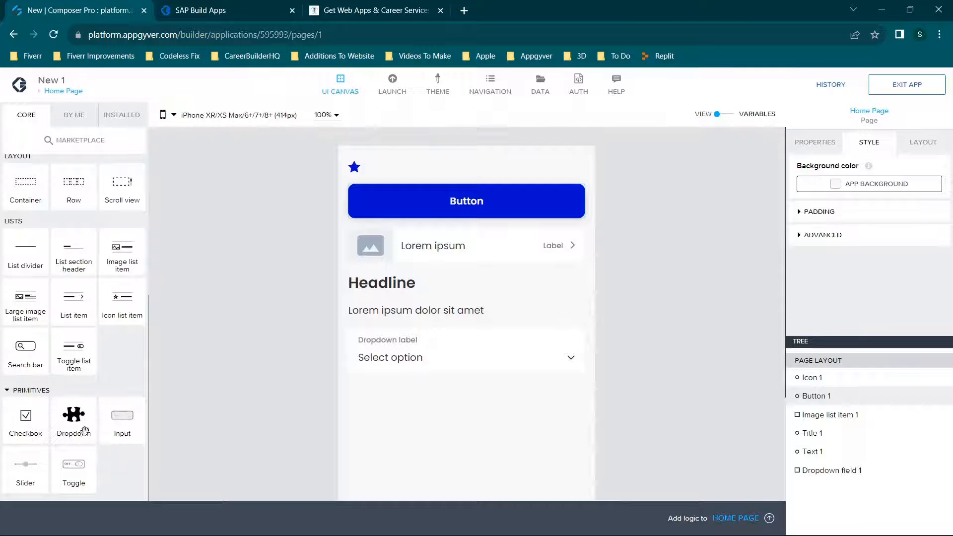
scroll(84, 431, "up", 5)
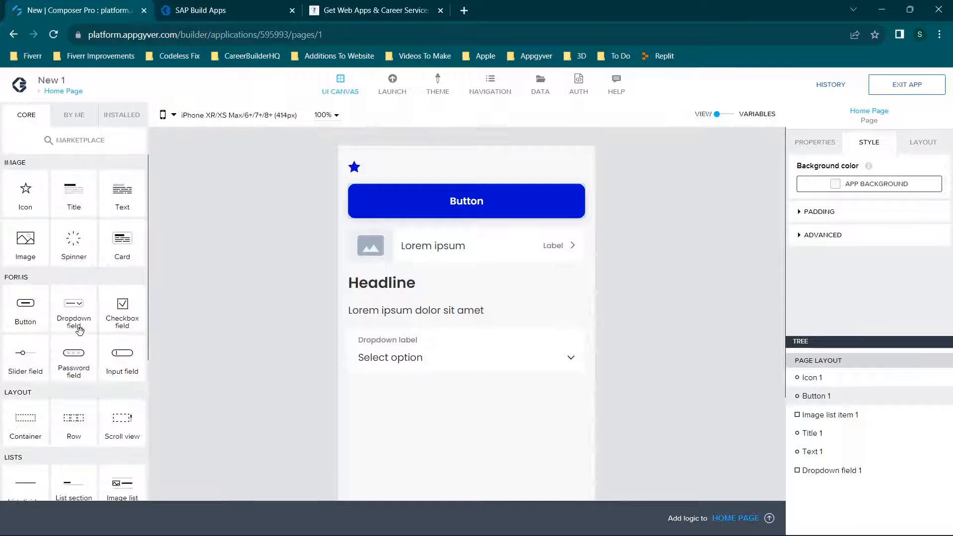
Open the Marketplace and browse its view components, flow functions and sample data sections.
left_click(78, 149)
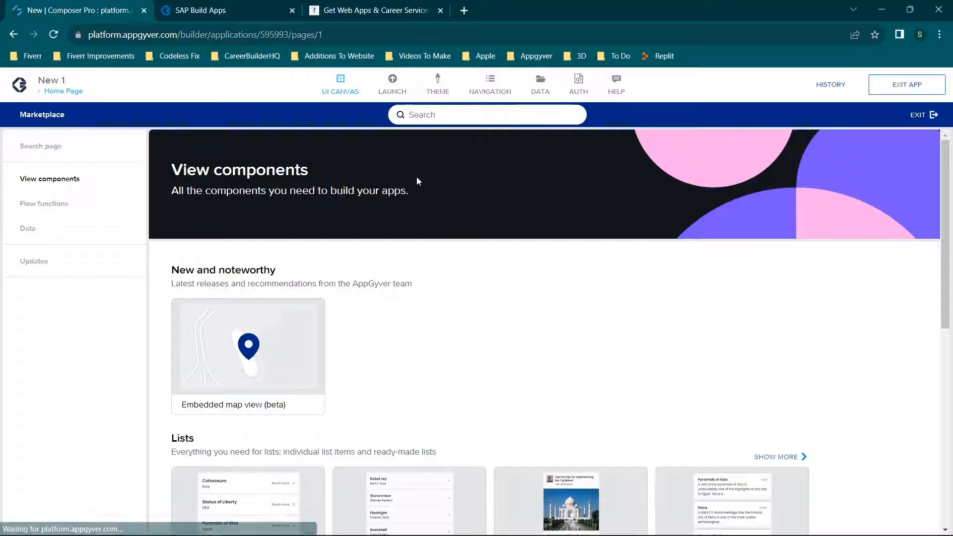
scroll(453, 234, "down", 8)
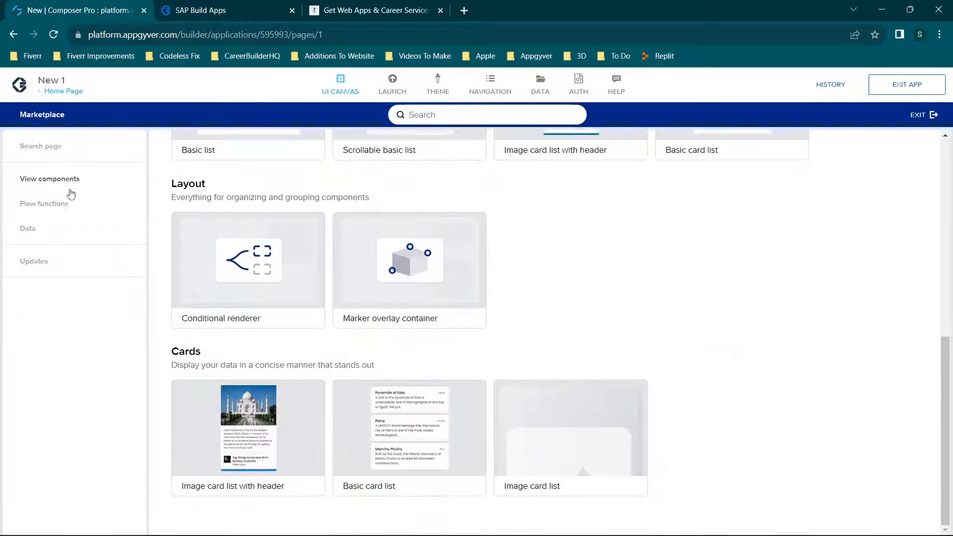
left_click(58, 204)
scroll(546, 270, "down", 7)
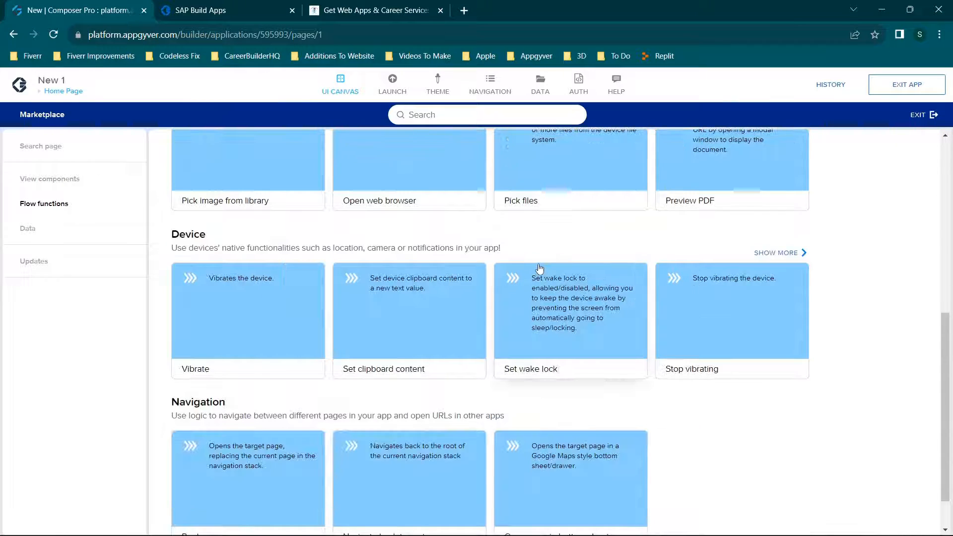
left_click(56, 180)
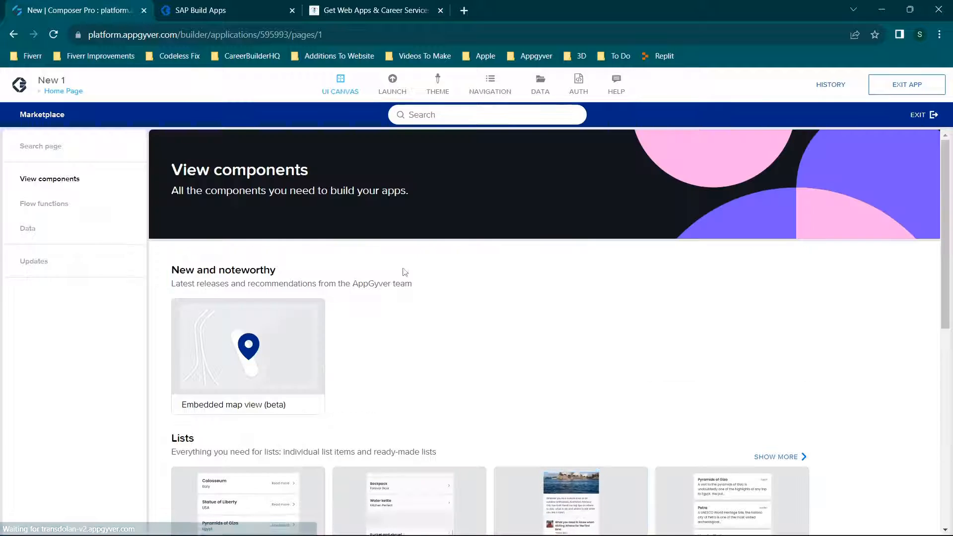
scroll(407, 263, "down", 4)
scroll(515, 347, "down", 6)
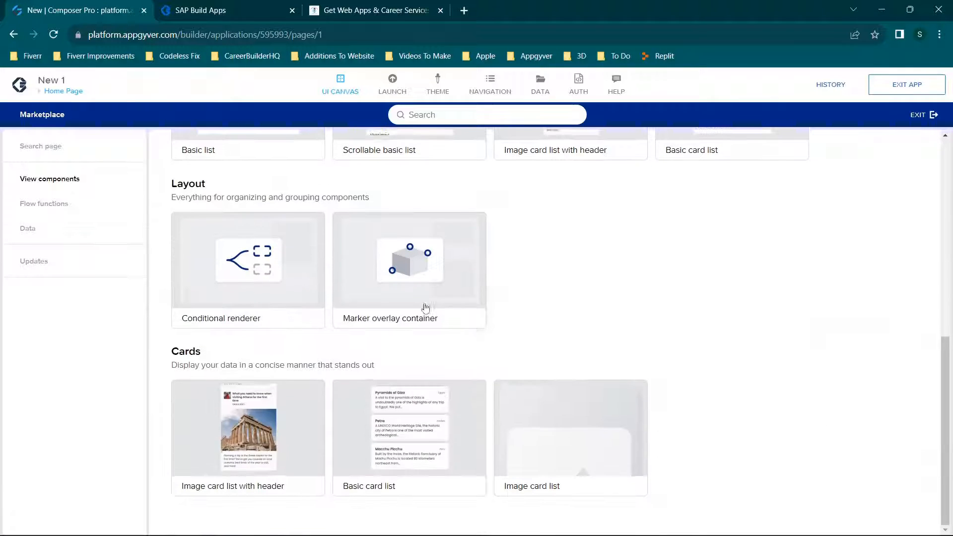
left_click(35, 205)
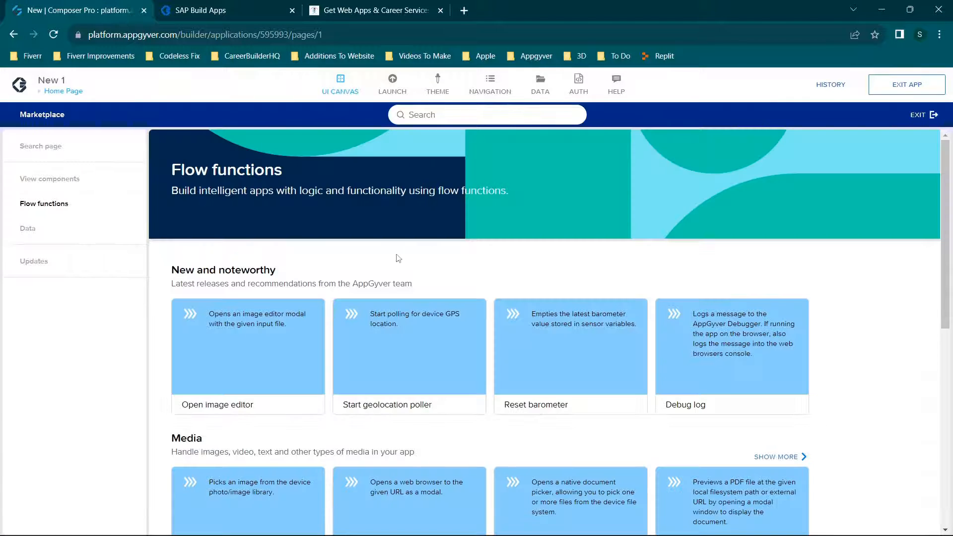
scroll(398, 255, "down", 7)
left_click(30, 234)
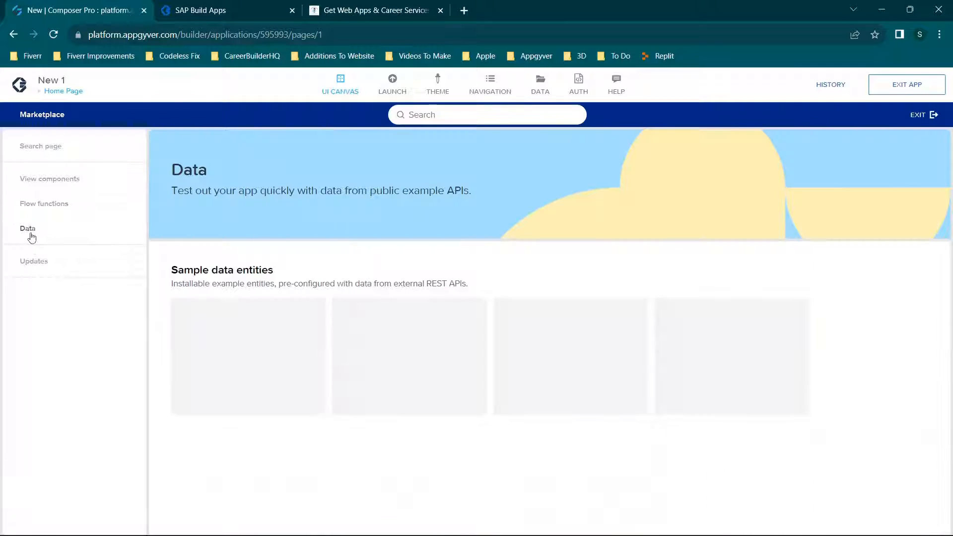
Check the Marketplace updates, then install the Basic list component from the Lists group of the view components.
left_click(47, 264)
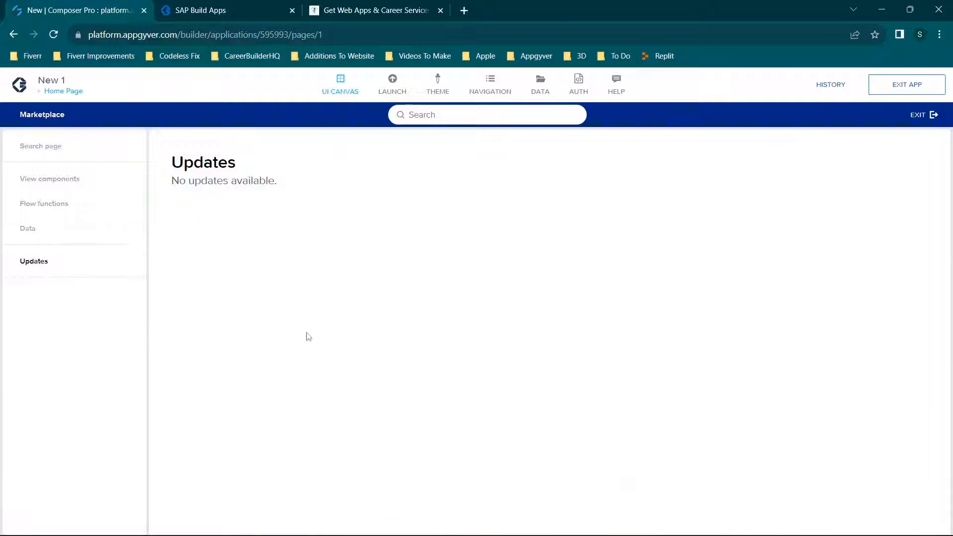
left_click(60, 178)
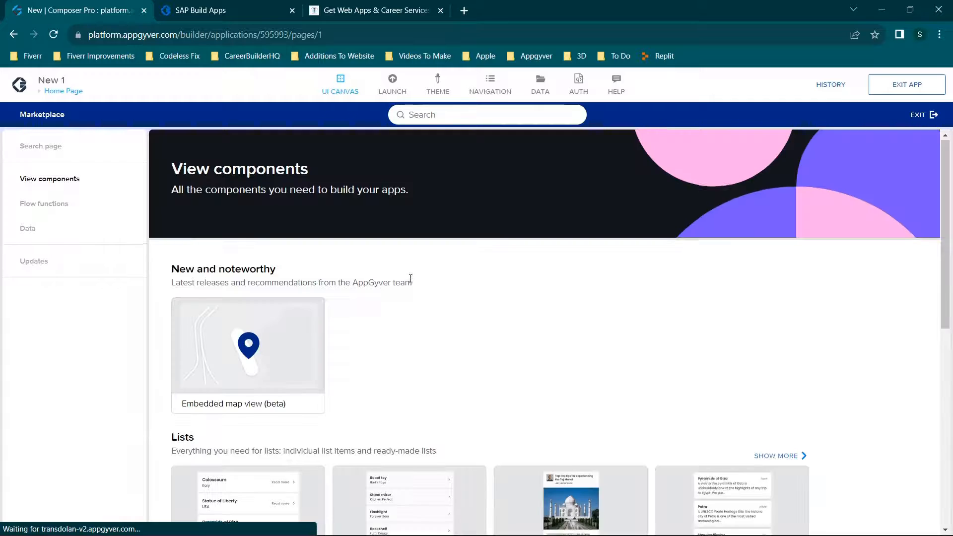
scroll(337, 251, "down", 4)
scroll(338, 251, "up", 5)
scroll(330, 305, "down", 4)
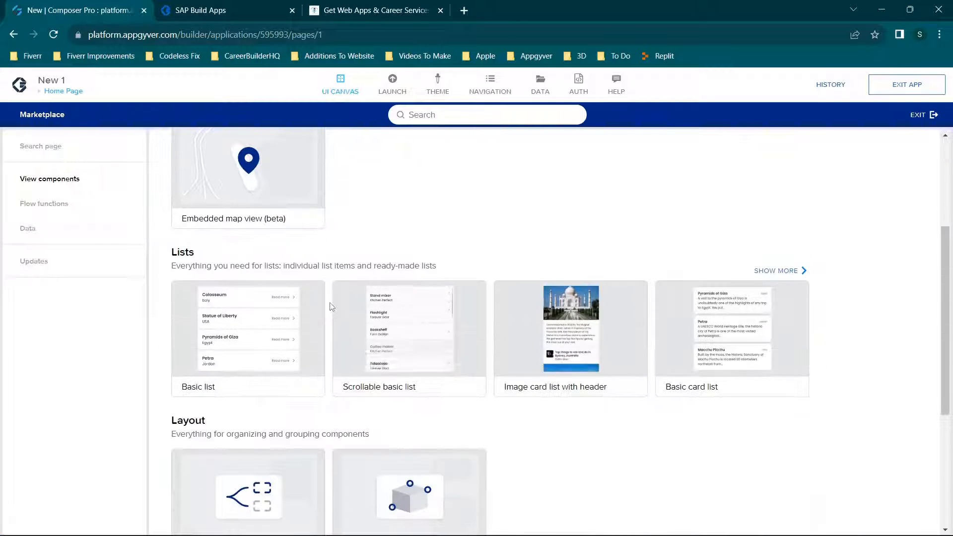
left_click(234, 343)
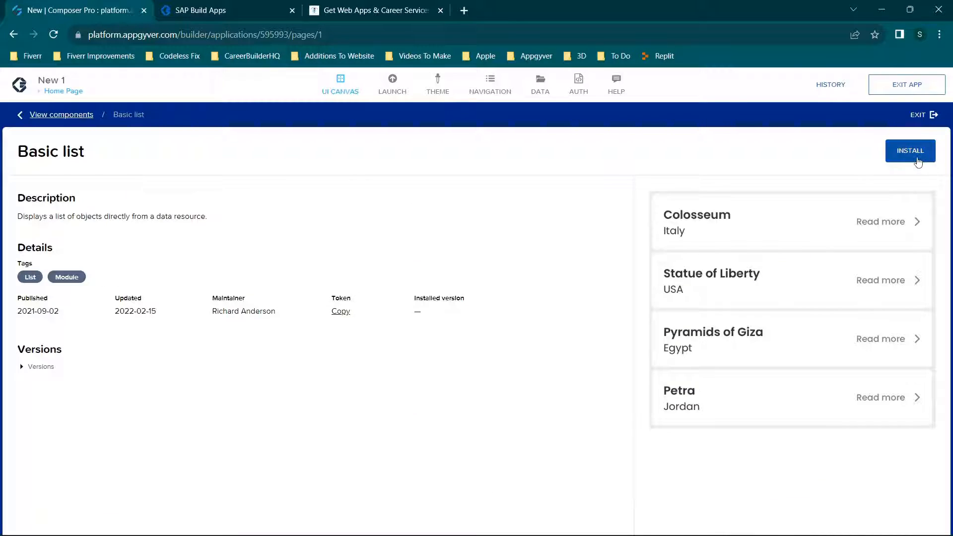
left_click(919, 150)
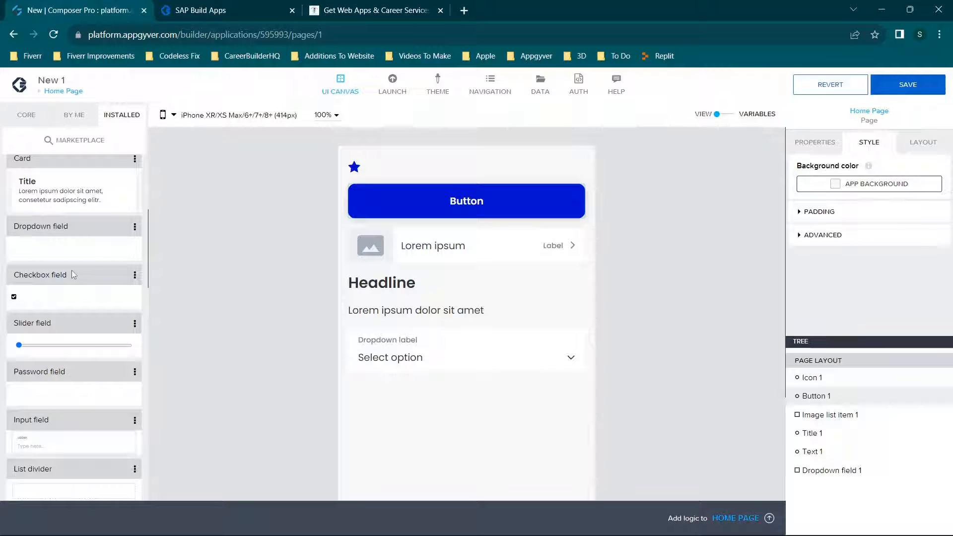
Add the installed Basic list component to the page directly below the image list item and save the app.
scroll(72, 270, "down", 9)
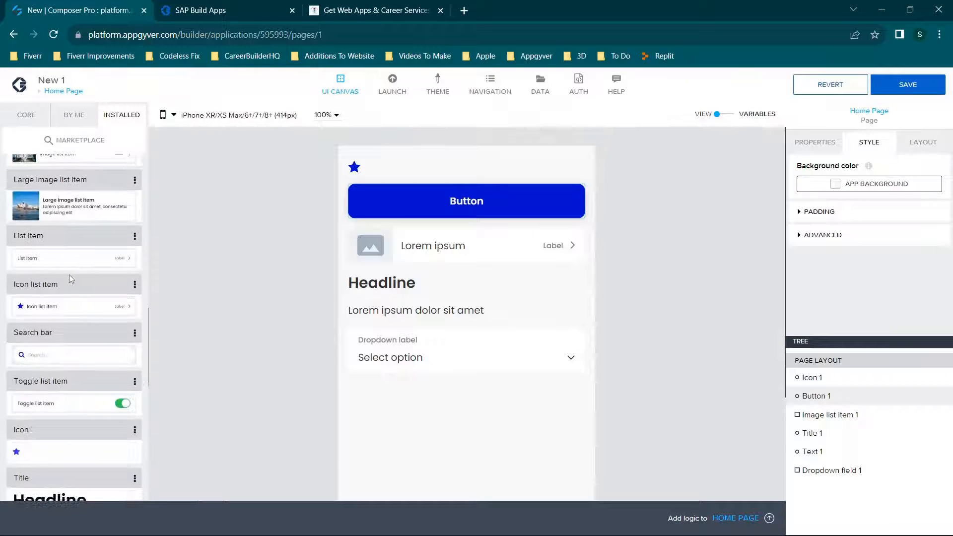
scroll(70, 276, "down", 10)
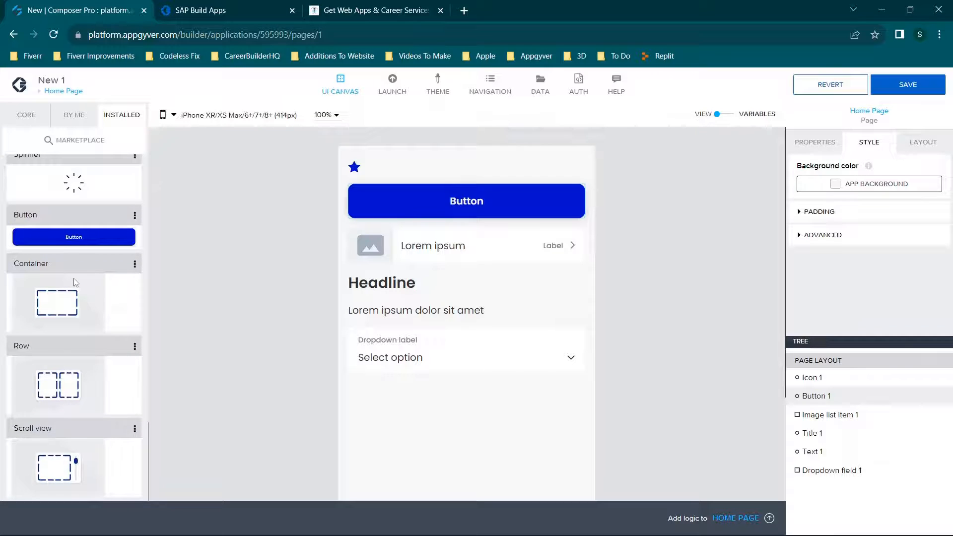
scroll(75, 282, "up", 18)
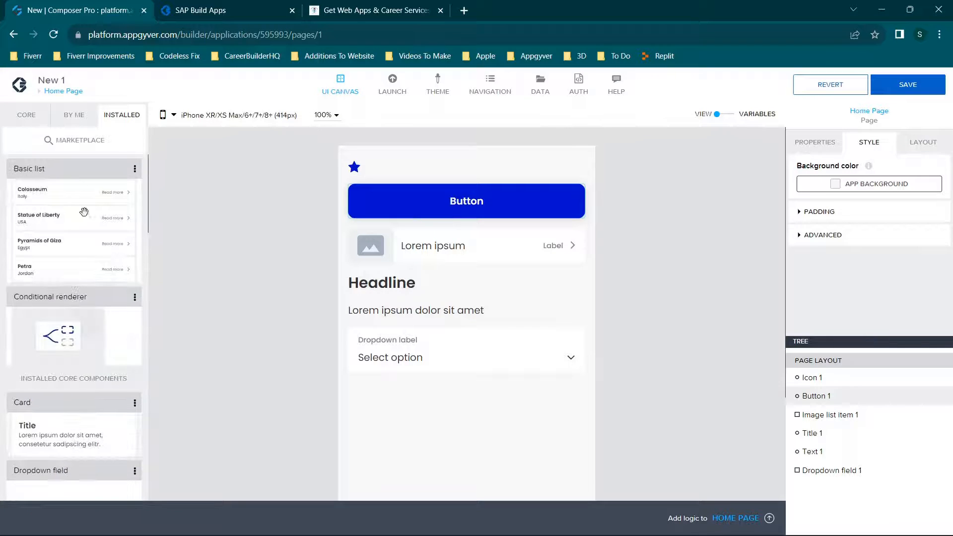
left_click_drag(60, 219, 447, 295)
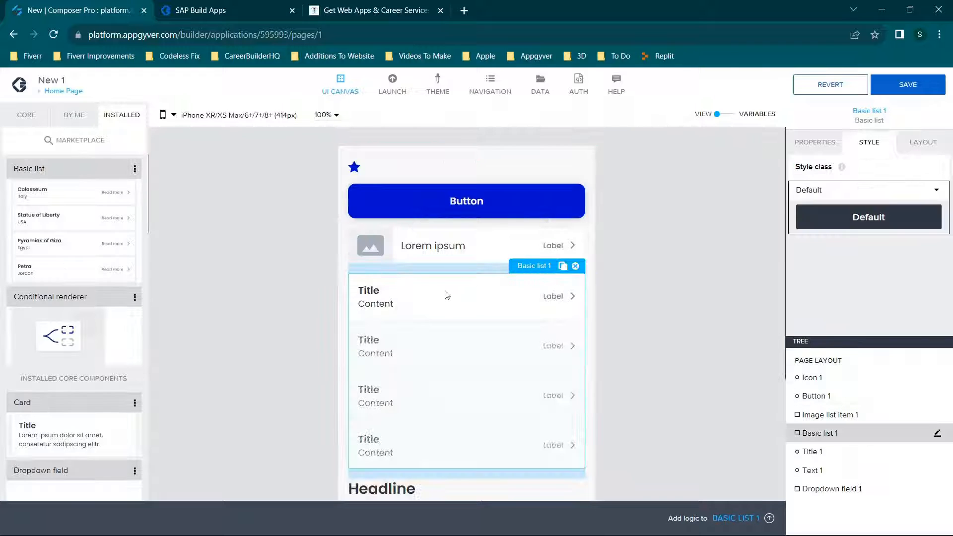
left_click(903, 93)
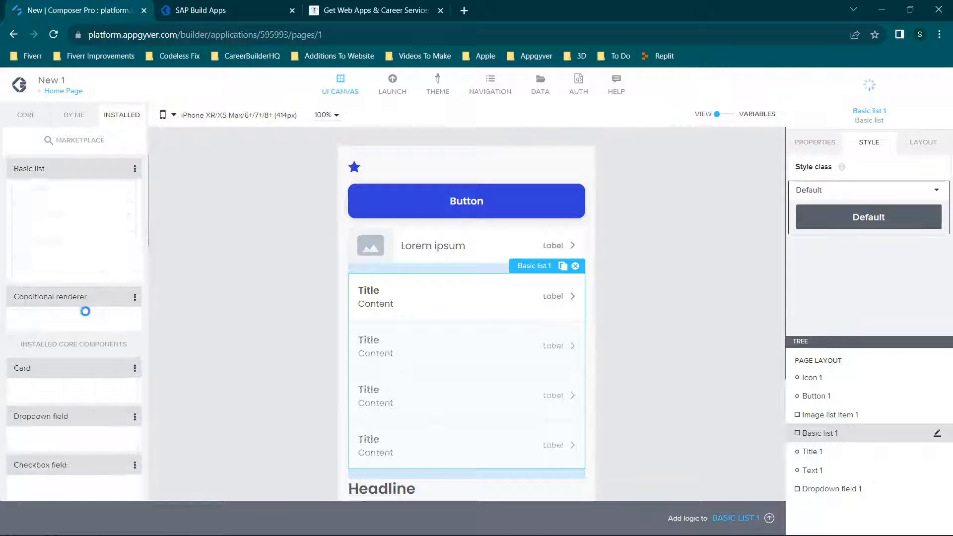
Look over the page with the list in place and browse the core component library.
scroll(417, 270, "down", 1)
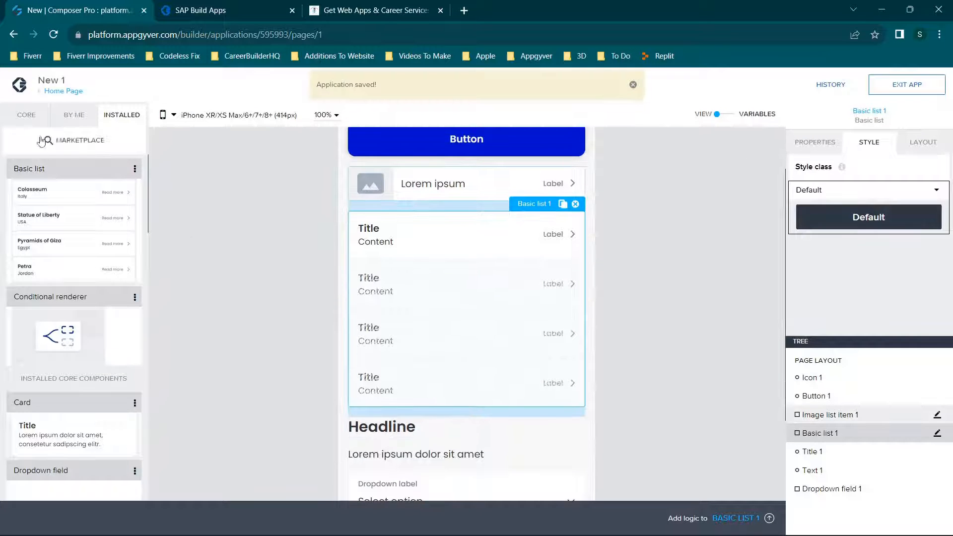
left_click(27, 115)
scroll(113, 282, "down", 5)
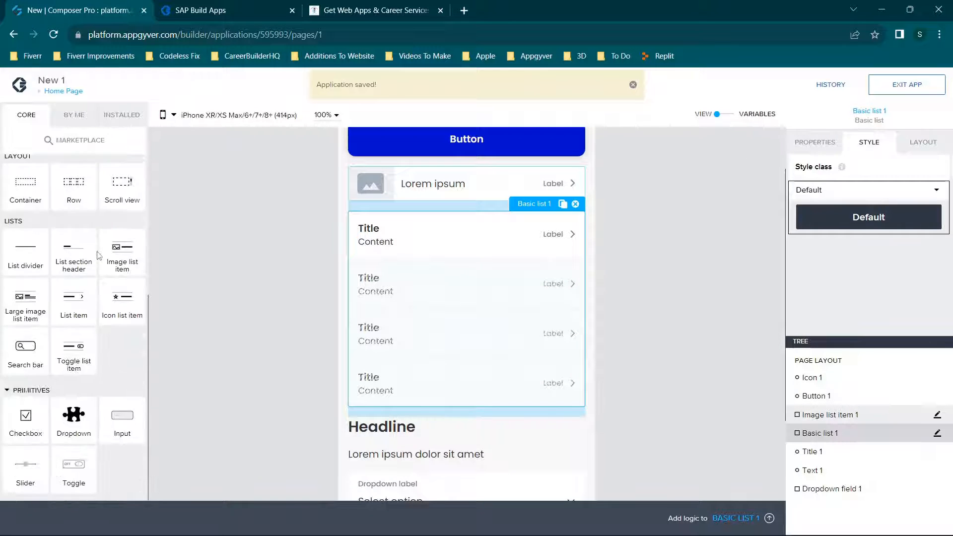
scroll(93, 243, "up", 5)
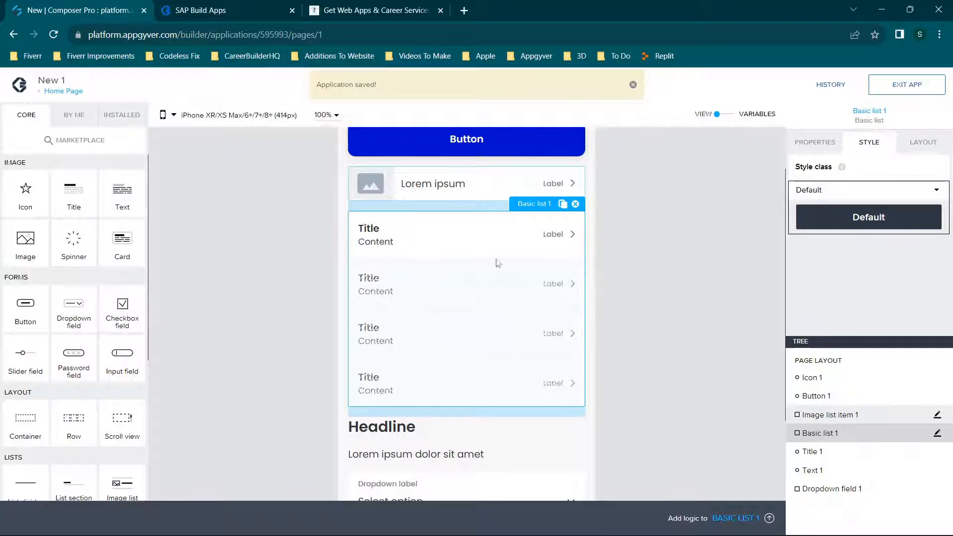
scroll(498, 263, "up", 2)
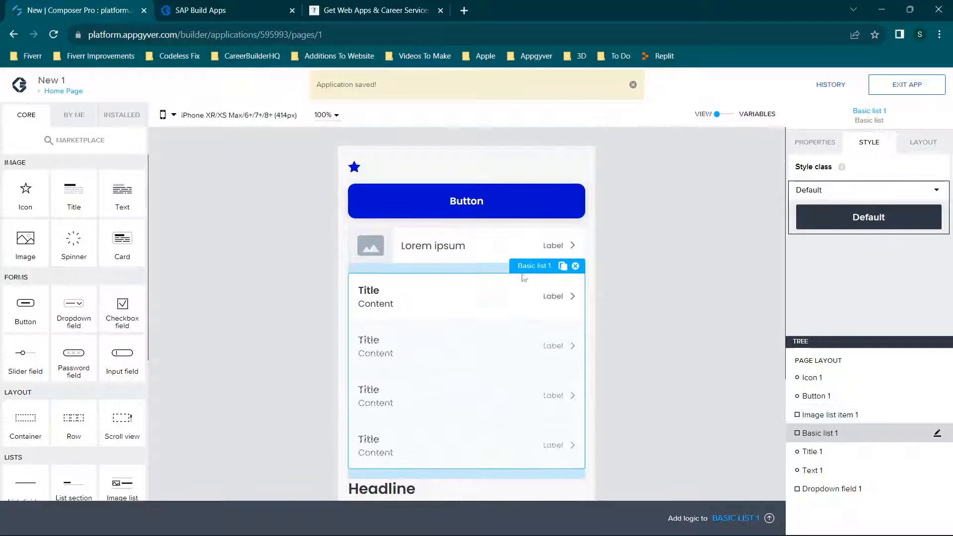
Preview the page at iPod Touch (320px) width, then set the preview device to Samsung Galaxy Tab 10 (800px).
left_click(168, 115)
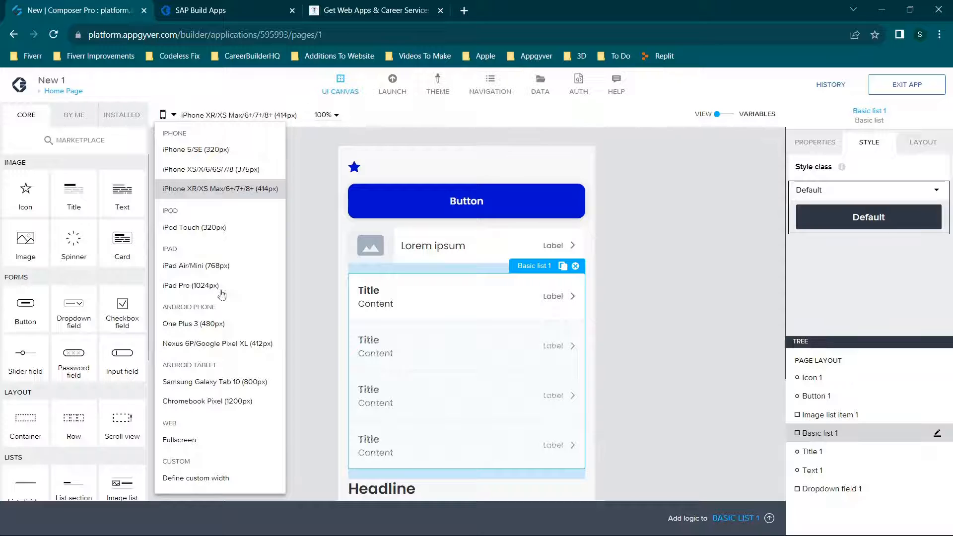
left_click(208, 227)
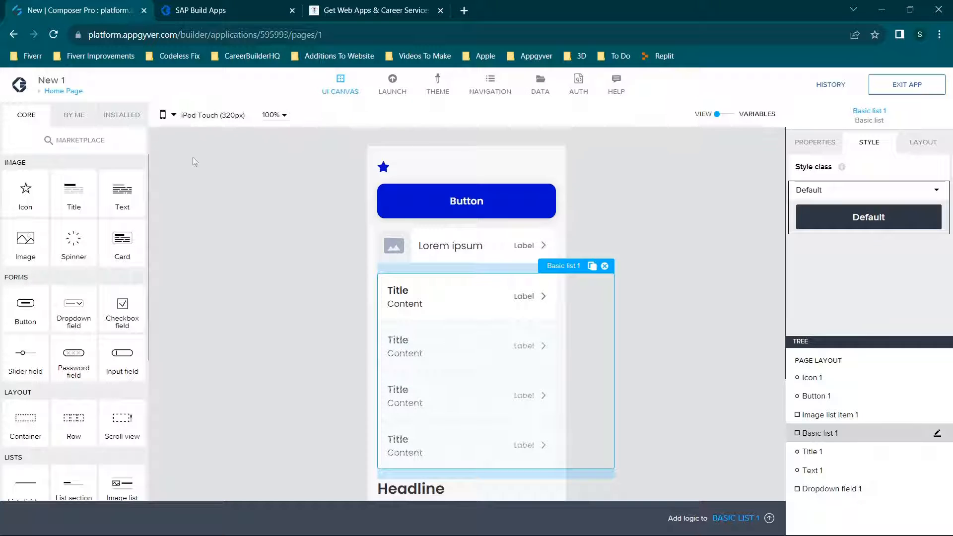
left_click(169, 116)
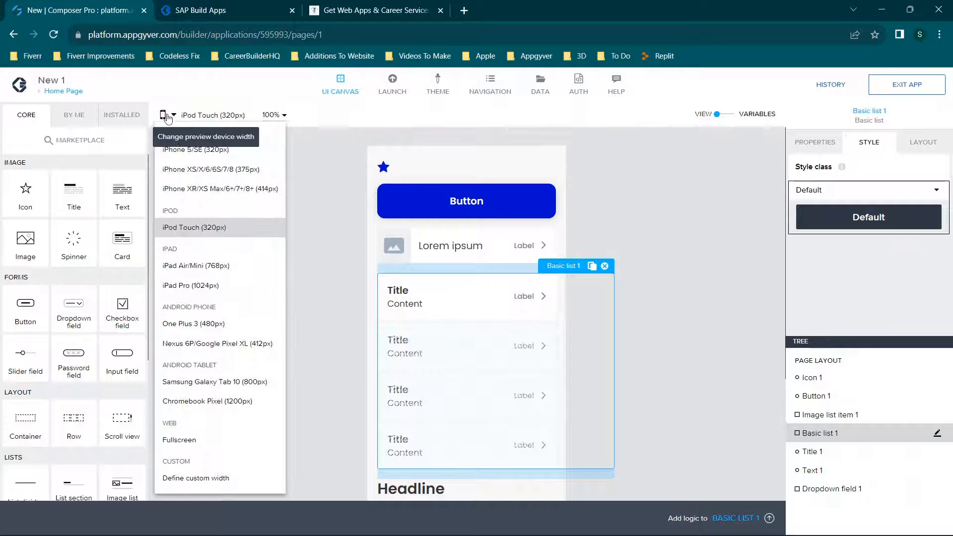
left_click(211, 386)
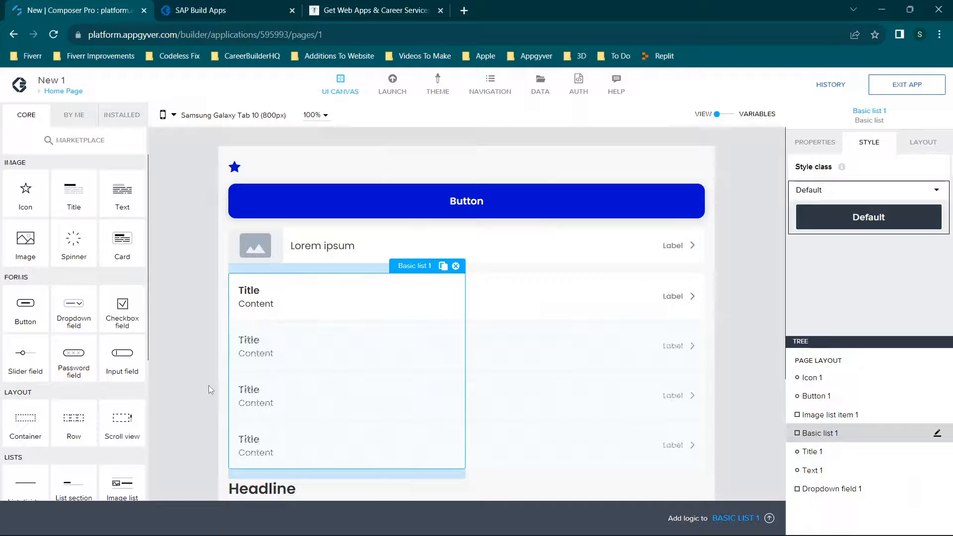
left_click(173, 116)
left_click(745, 213)
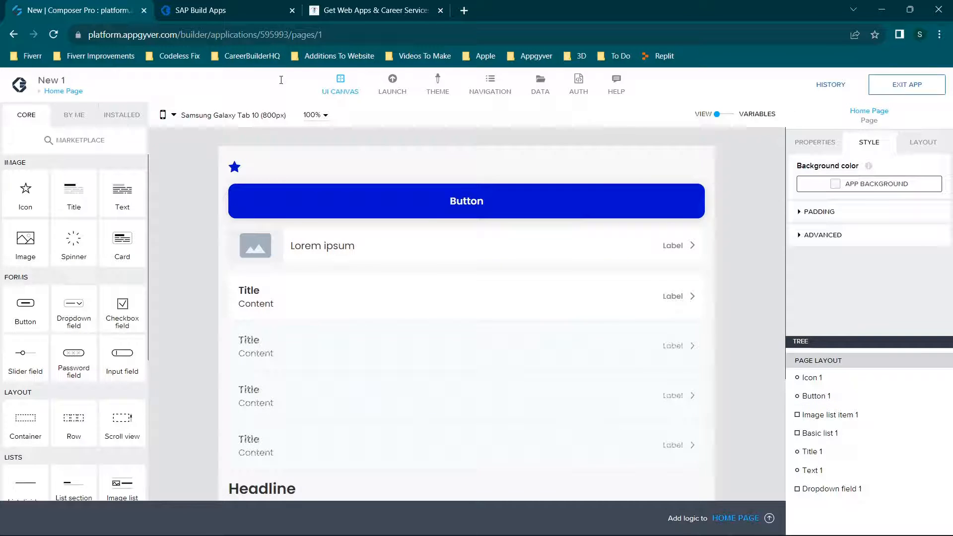
left_click(326, 116)
left_click(731, 204)
Move the dropdown field up so it sits directly below the Basic list, above the headline.
scroll(603, 264, "down", 4)
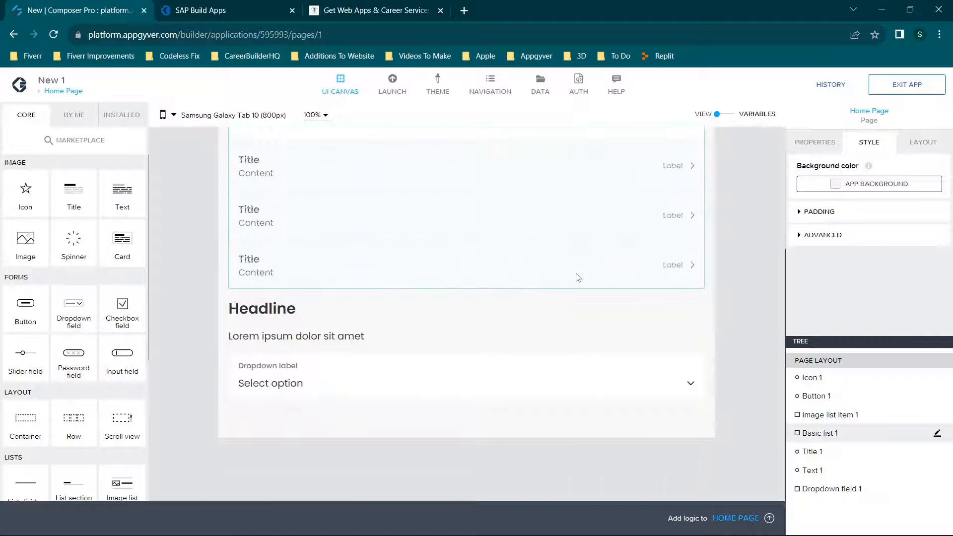
scroll(576, 276, "up", 4)
scroll(579, 277, "down", 4)
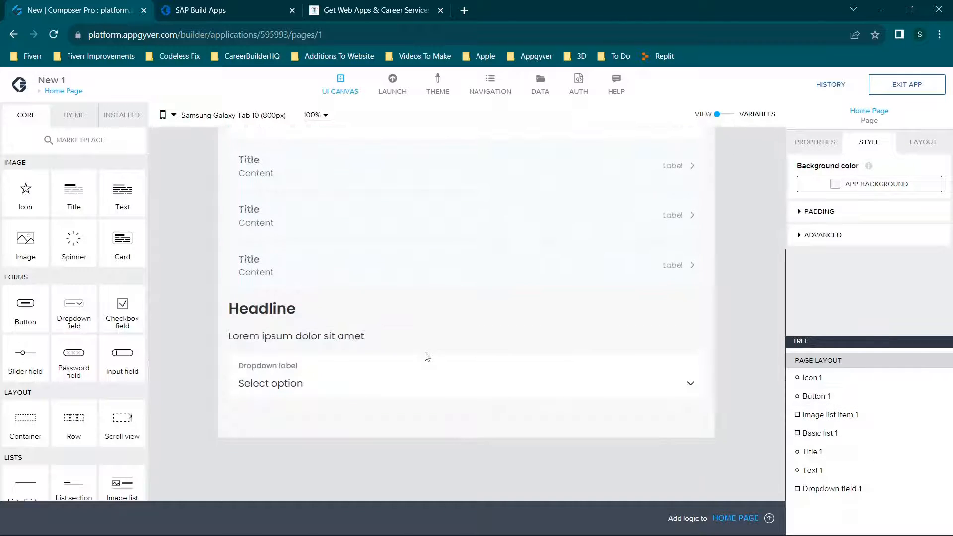
left_click_drag(427, 357, 408, 311)
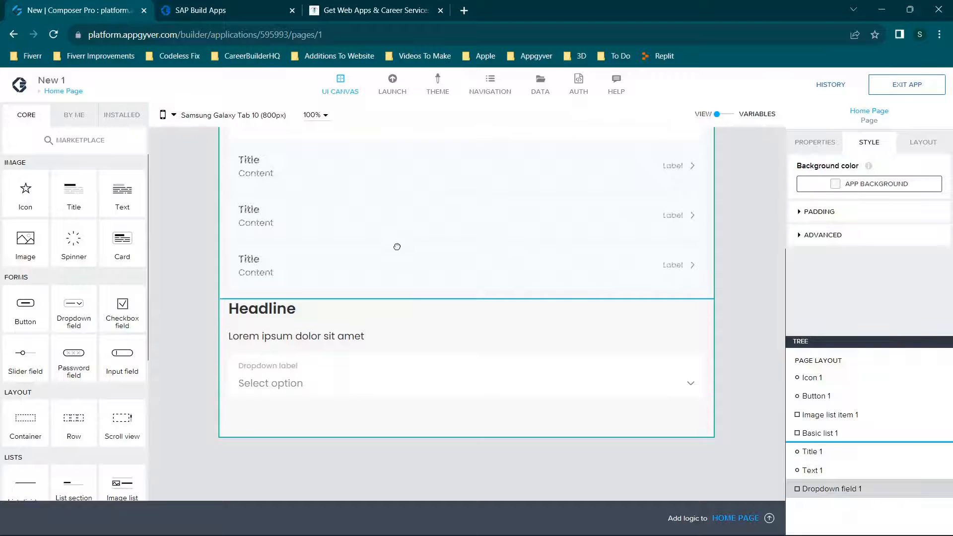
left_click_drag(397, 246, 399, 248)
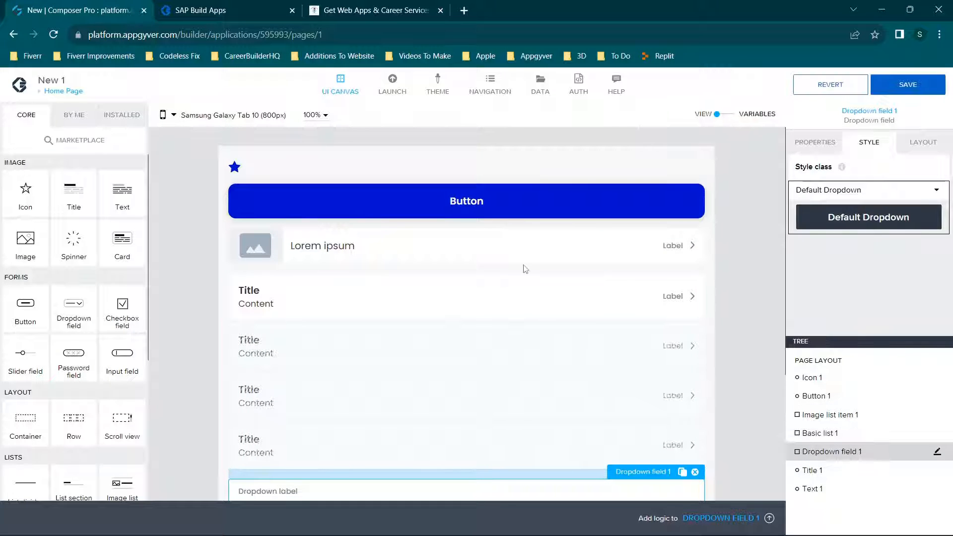
scroll(498, 248, "down", 3)
scroll(503, 245, "up", 3)
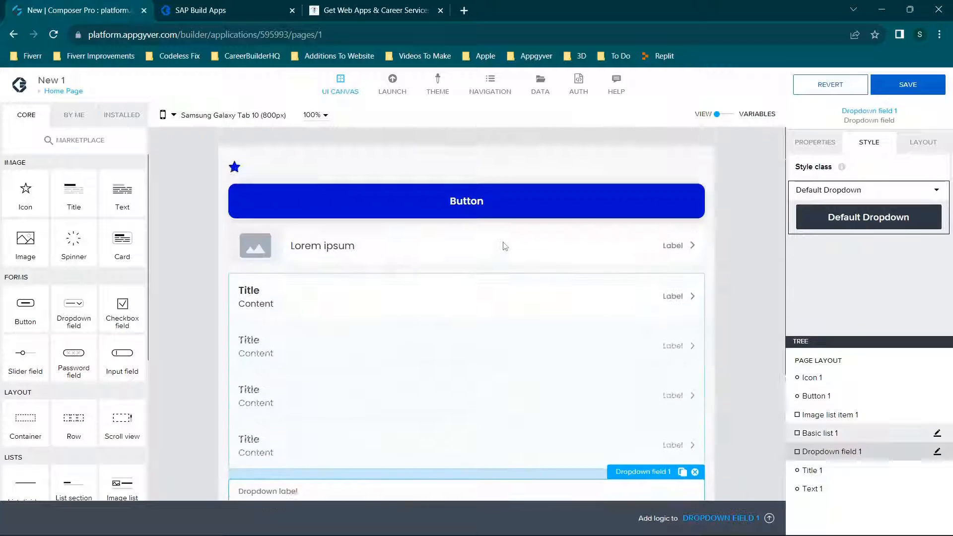
scroll(505, 249, "down", 2)
scroll(505, 249, "up", 2)
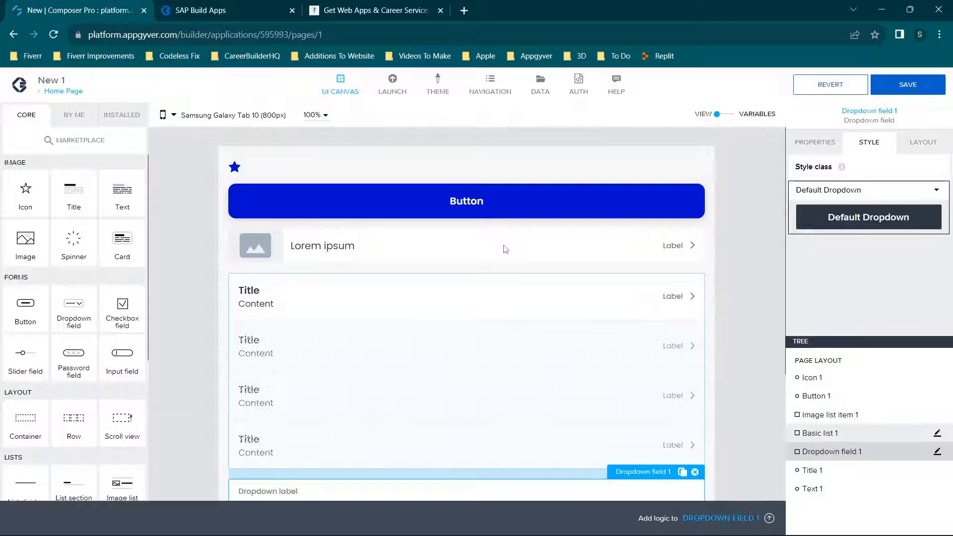
Select the button and then the Basic list, and inspect the list's properties and layout settings.
left_click(441, 208)
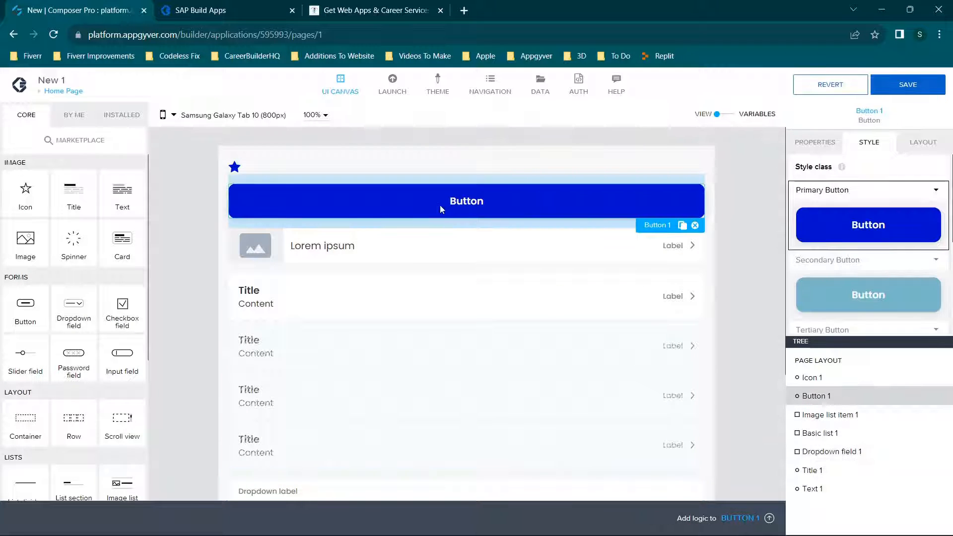
left_click(457, 309)
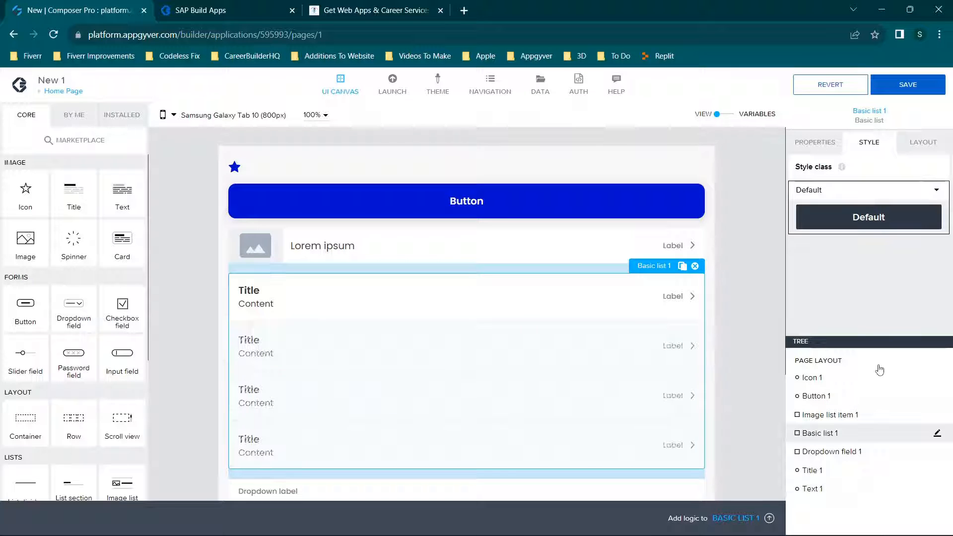
left_click(817, 145)
left_click(922, 143)
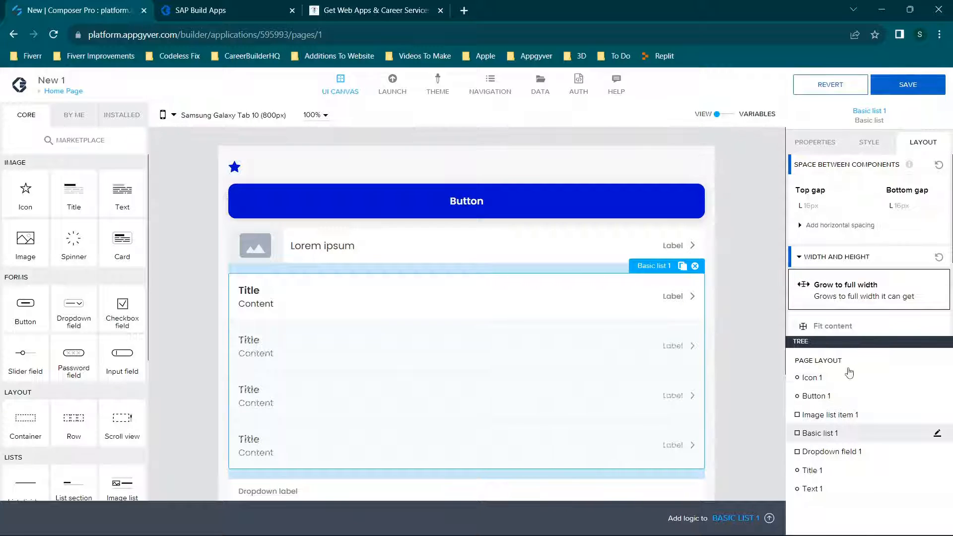
Reorder the component tree so that Text 1 sits between Image list item 1 and Basic list 1.
scroll(549, 341, "down", 2)
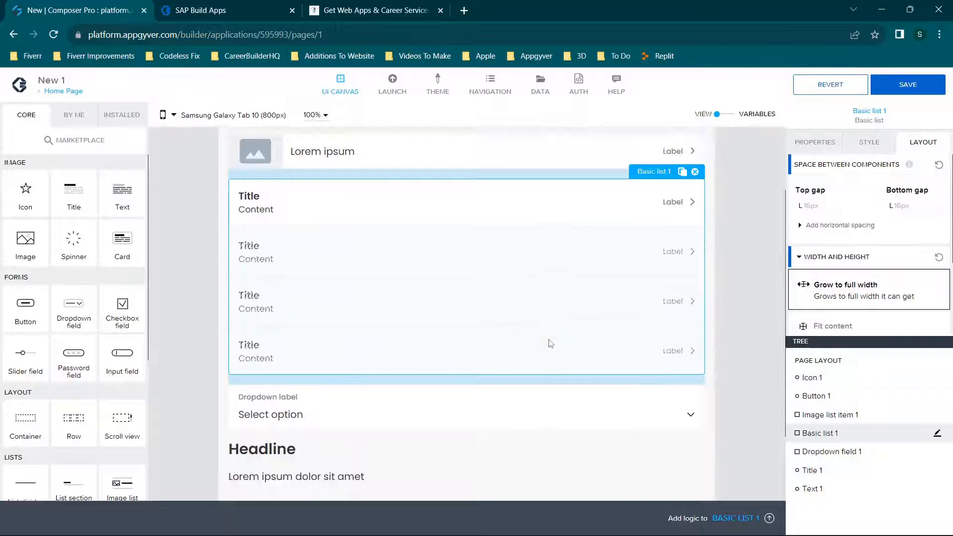
scroll(549, 341, "up", 2)
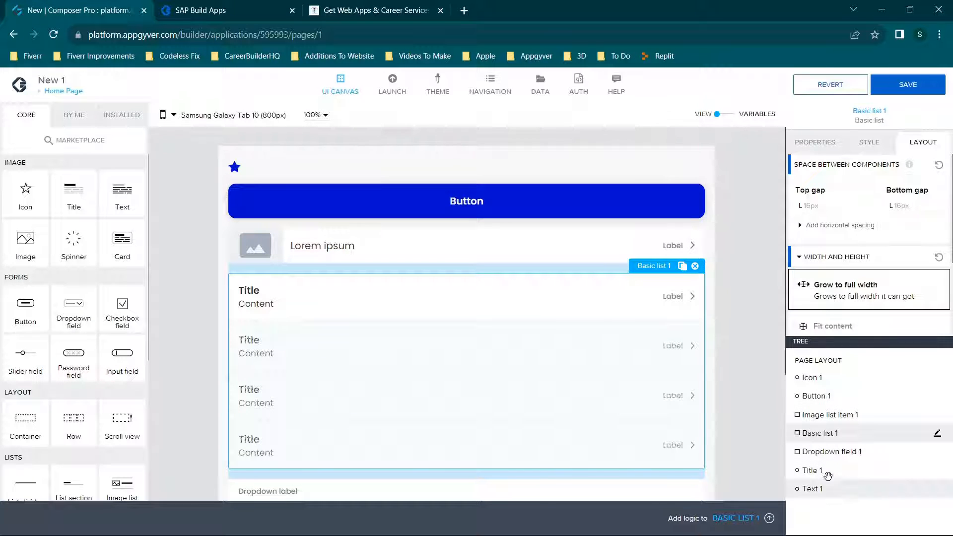
scroll(662, 315, "down", 4)
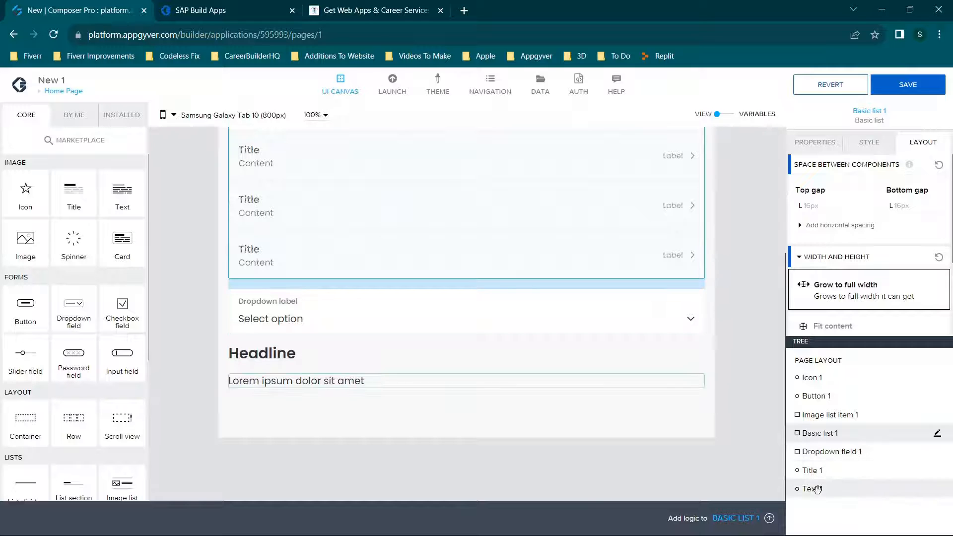
left_click_drag(819, 490, 819, 432)
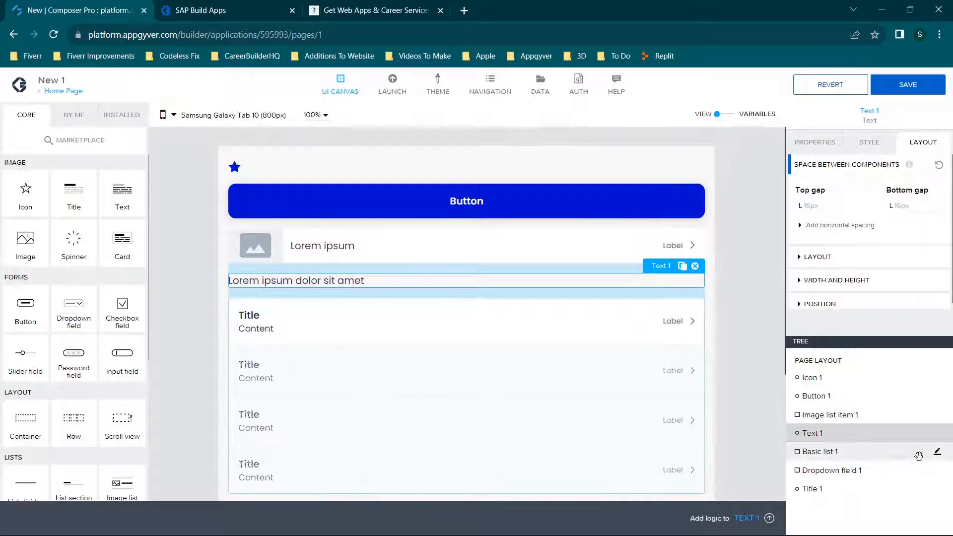
View the properties of Image list item 1 and open the component in the style editor.
left_click(941, 460)
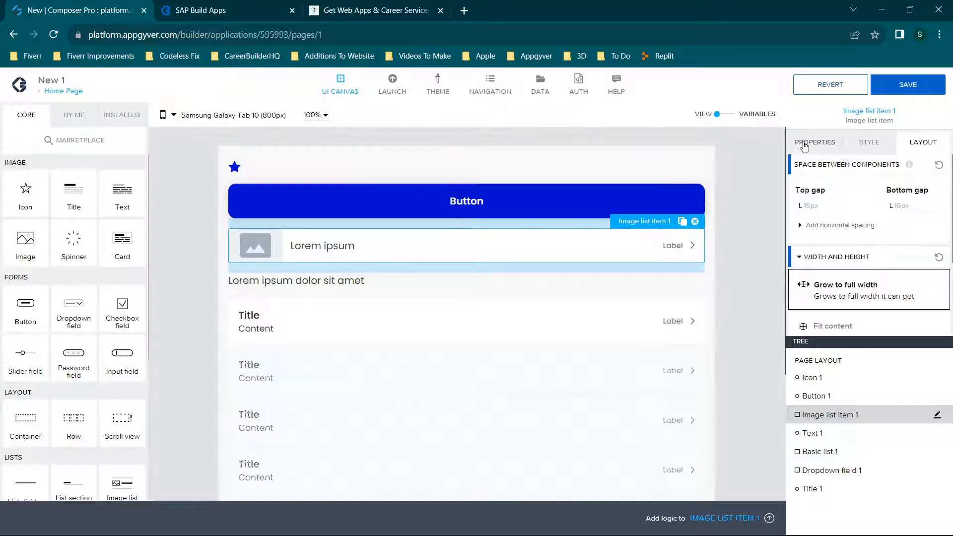
left_click(815, 143)
left_click(937, 416)
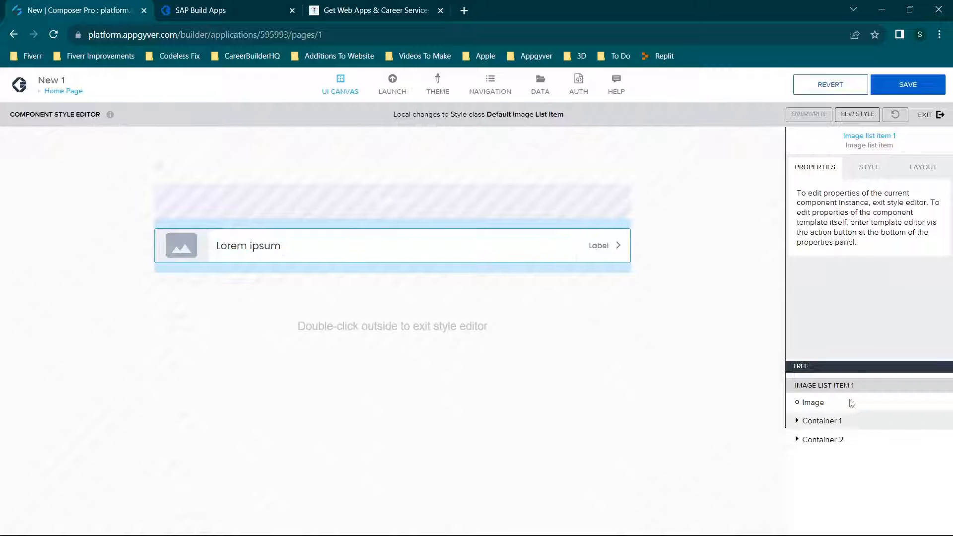
Exit the style editor and select Text 1, Image list item 1 and Dropdown field 1 in turn to locate each on the page.
double_click(688, 301)
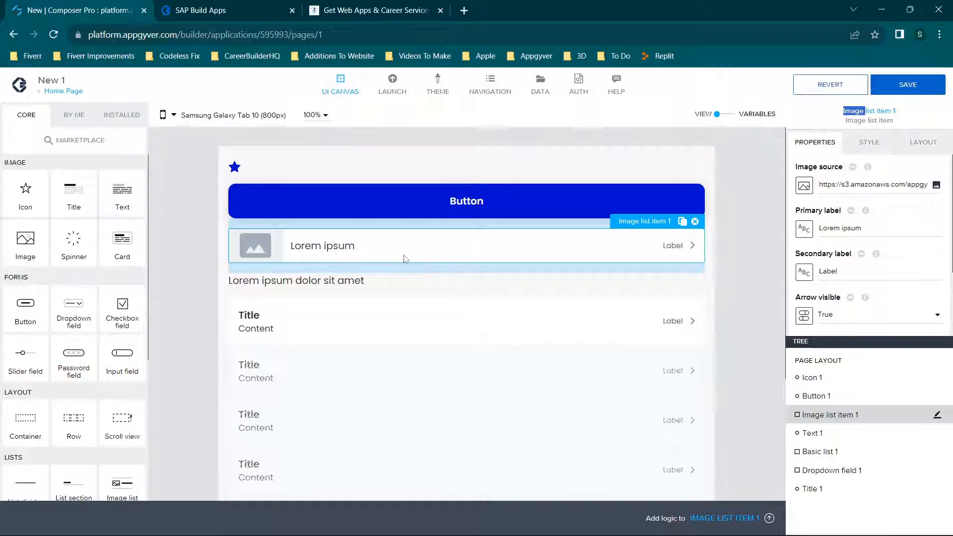
left_click(349, 285)
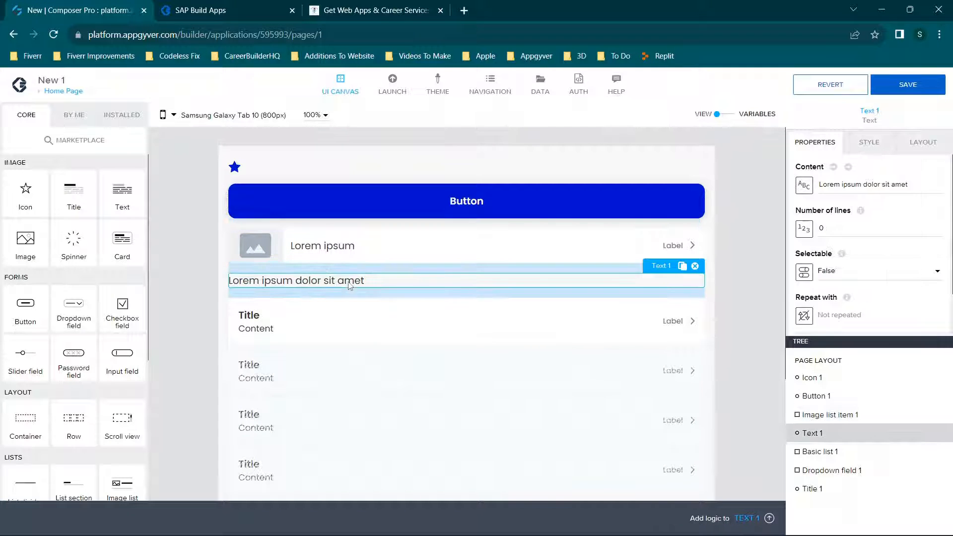
left_click(814, 415)
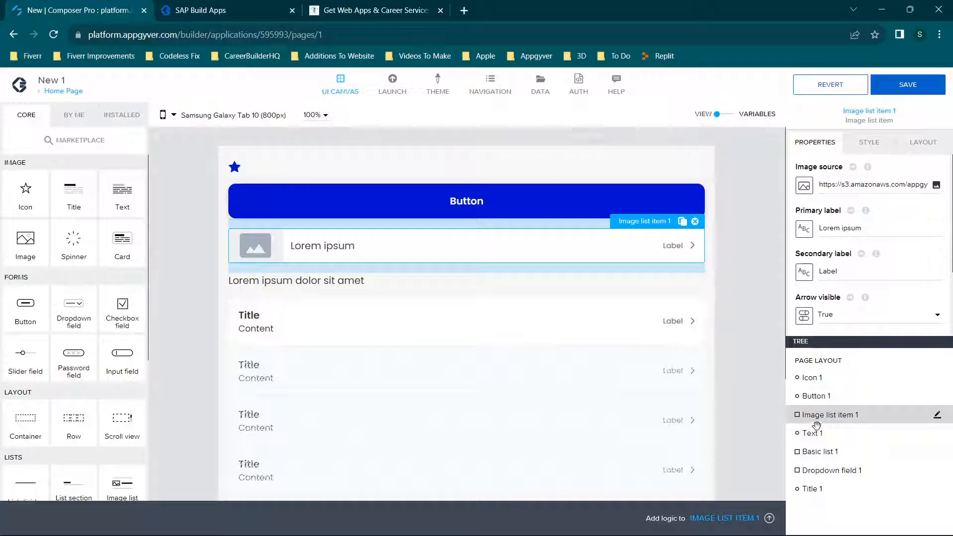
left_click(818, 470)
scroll(526, 357, "down", 4)
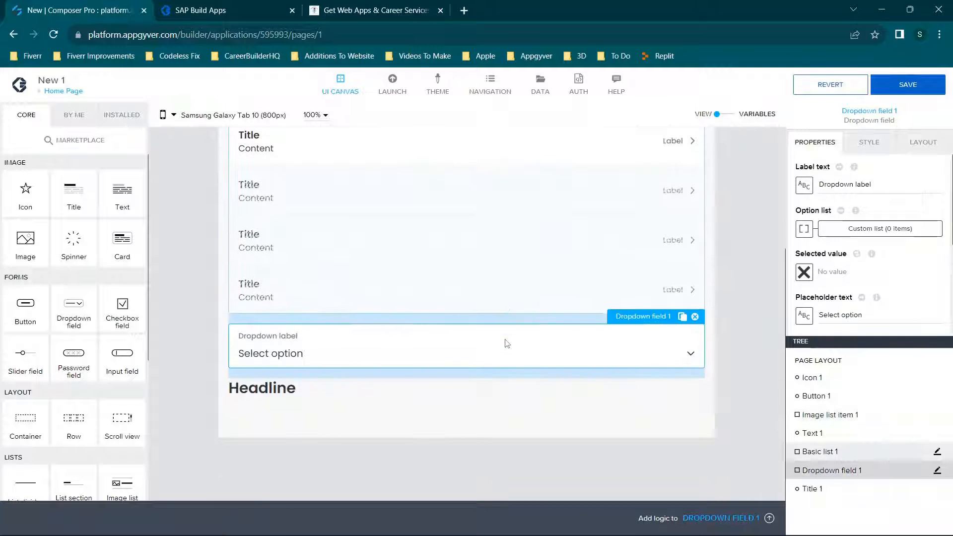
scroll(482, 282, "up", 4)
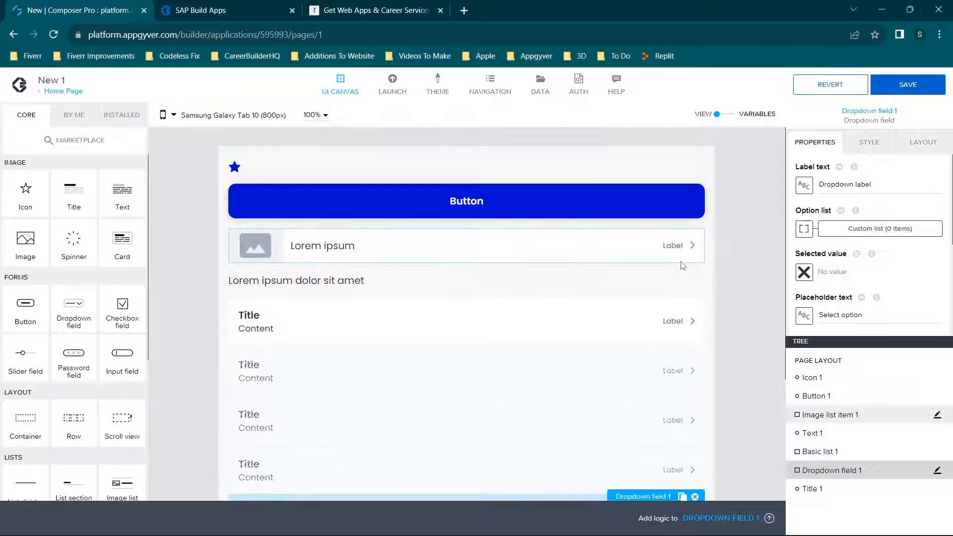
Select Button 1, expand its advanced properties and set its label to "Hey".
left_click(571, 211)
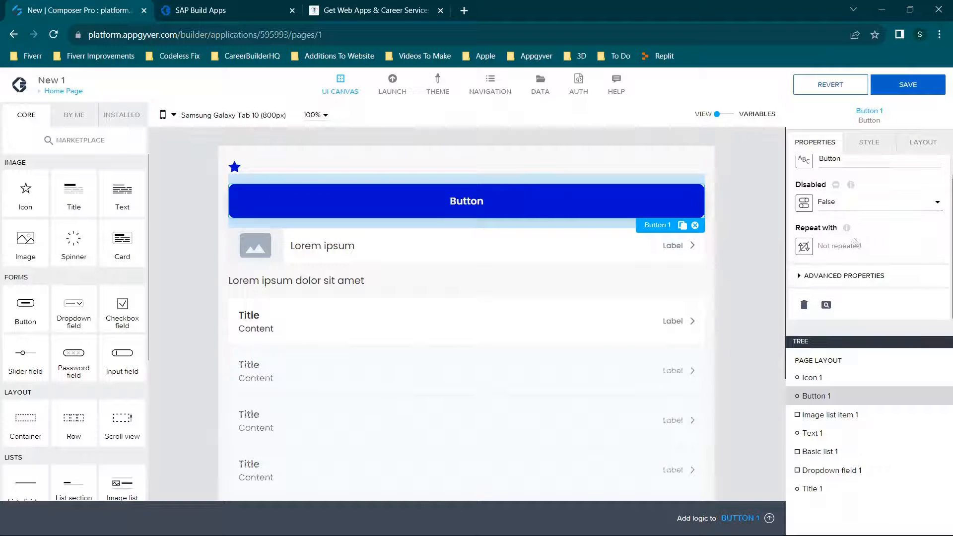
scroll(849, 251, "down", 1)
left_click(836, 275)
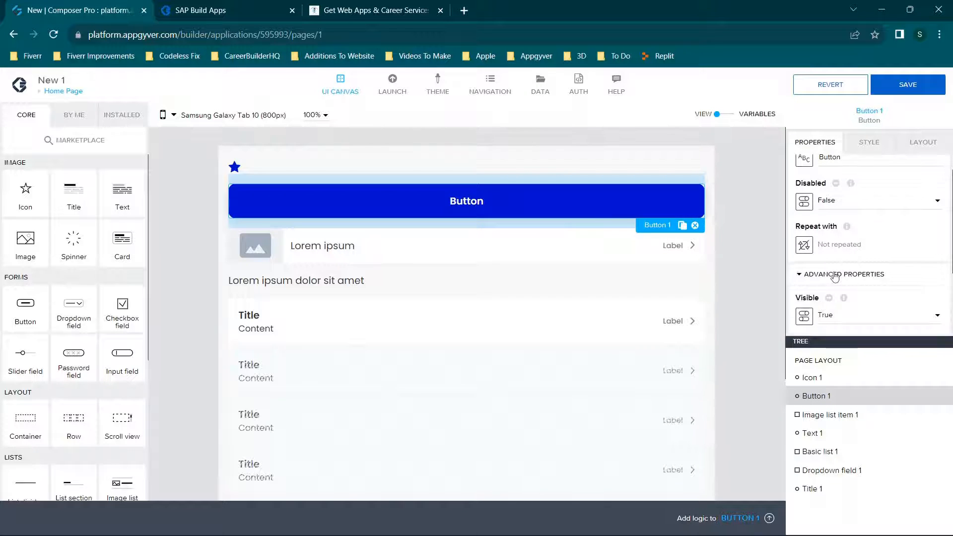
scroll(836, 277, "up", 1)
double_click(864, 182)
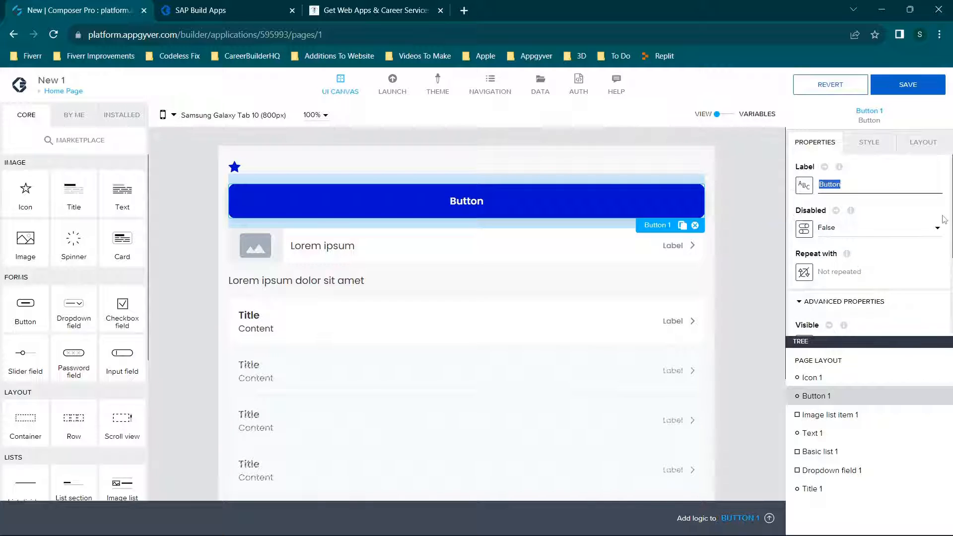
type("Hey")
Set the button's Disabled property to True, save the app and check the button in the web preview.
left_click(852, 233)
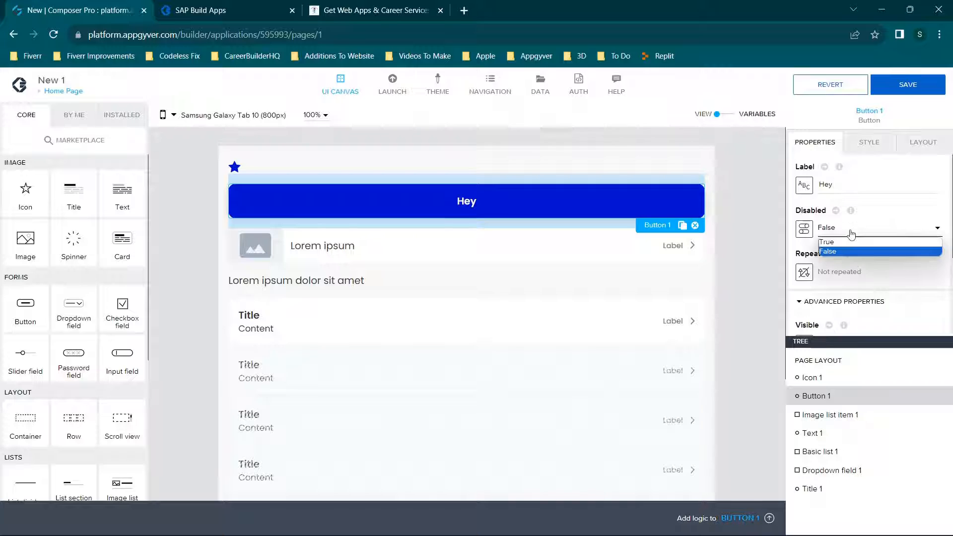
left_click(845, 242)
left_click(928, 86)
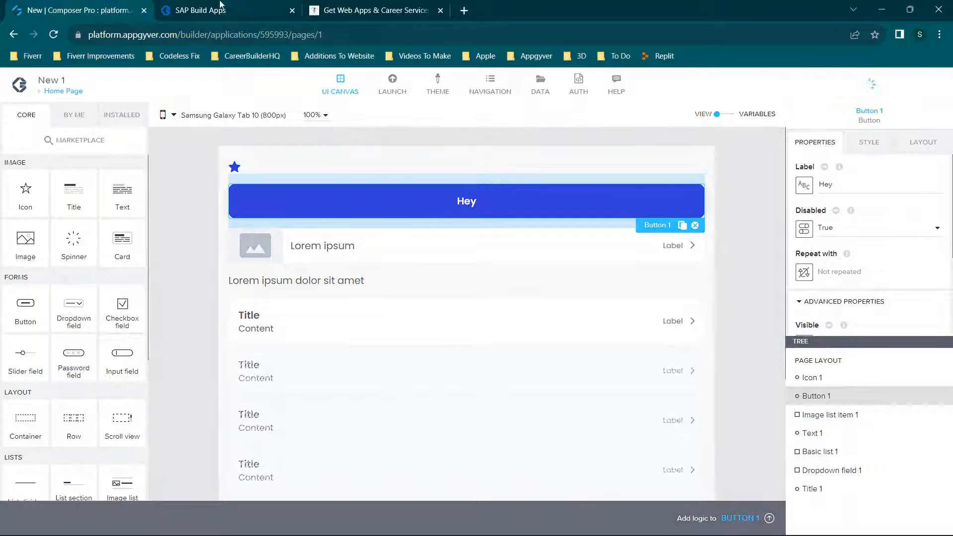
left_click(220, 6)
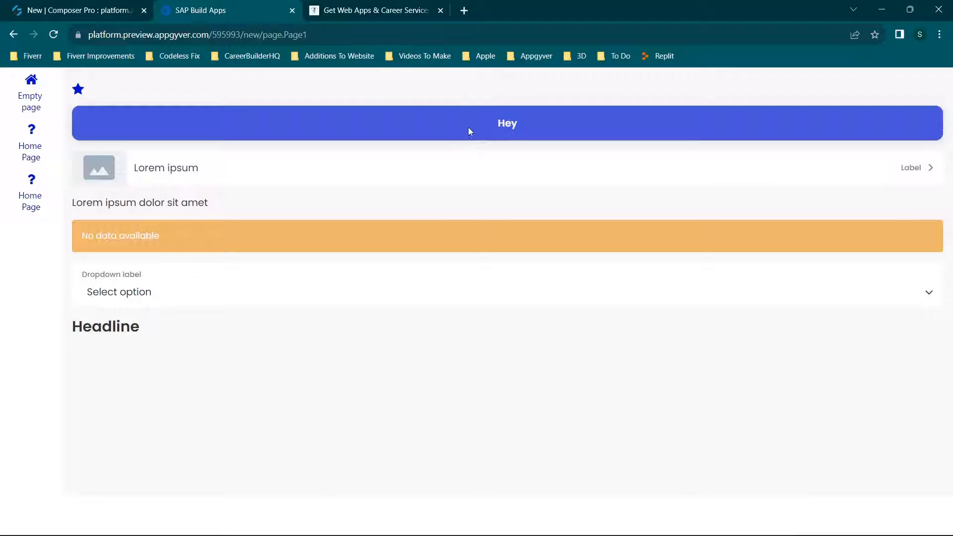
left_click(99, 5)
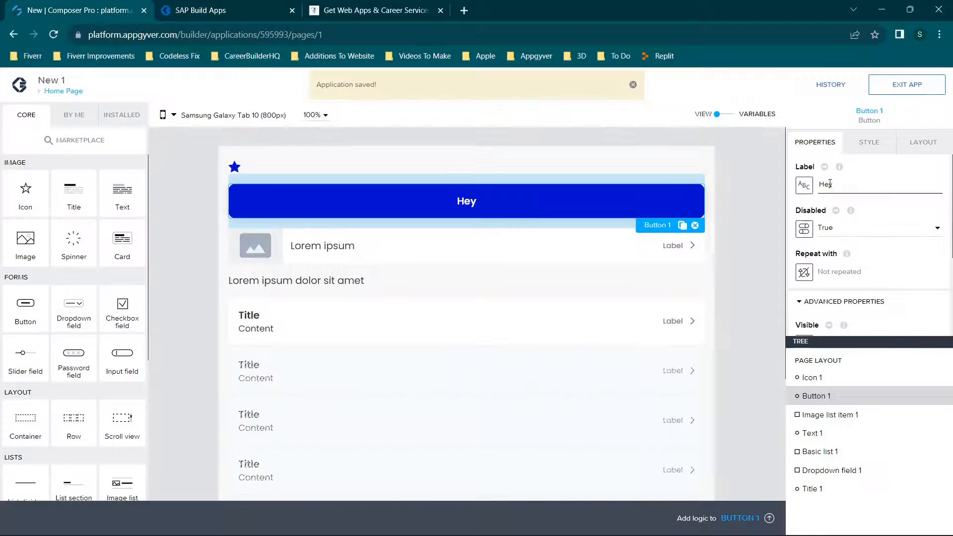
Set the button's Disabled property to False and review its advanced properties, including the component display name.
left_click(844, 228)
left_click(844, 252)
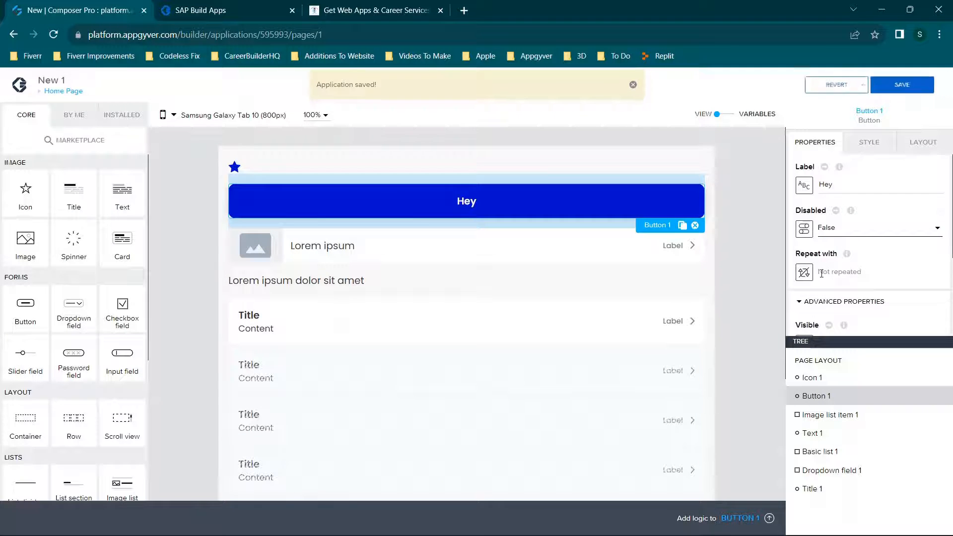
scroll(809, 218, "down", 1)
scroll(814, 219, "down", 2)
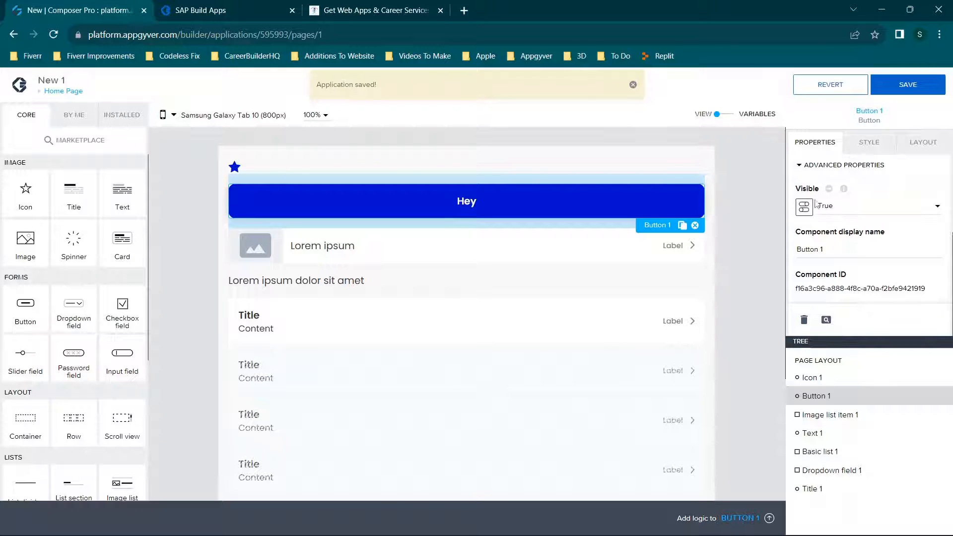
left_click(843, 245)
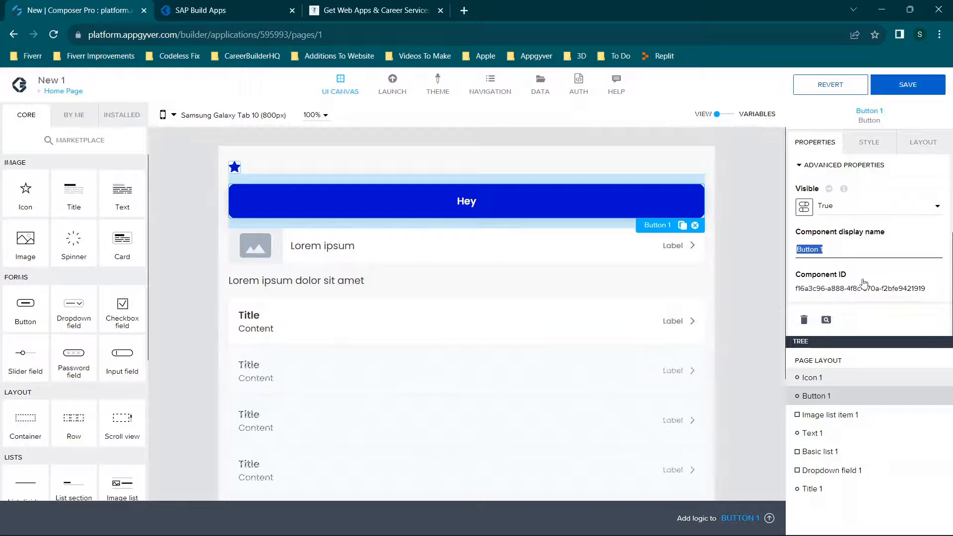
View the Button component's marketplace page and examine its version history.
left_click(825, 320)
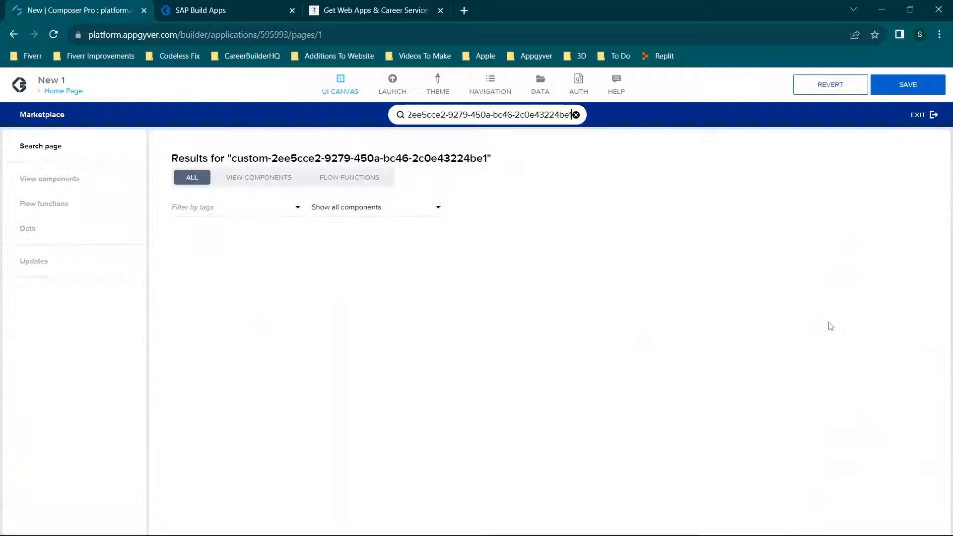
left_click(277, 304)
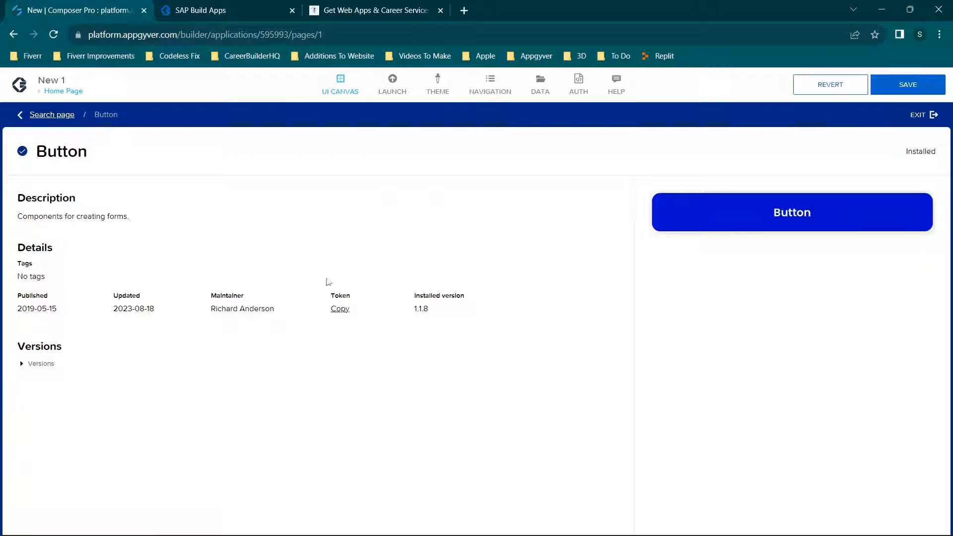
left_click(29, 364)
scroll(866, 202, "down", 4)
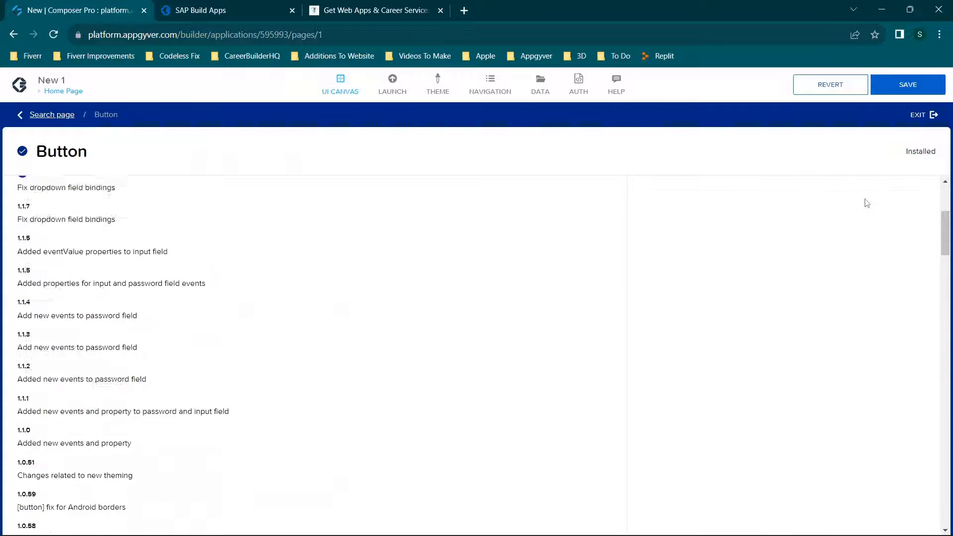
scroll(81, 283, "up", 3)
scroll(652, 245, "down", 5)
left_click(932, 117)
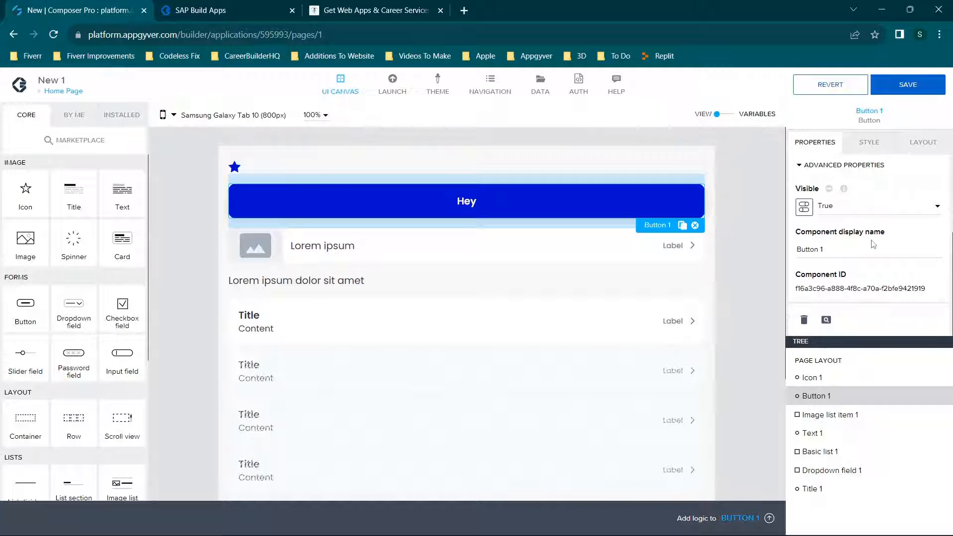
Review the style classes available for the Hey button.
left_click(869, 142)
scroll(867, 211, "down", 4)
scroll(868, 211, "up", 4)
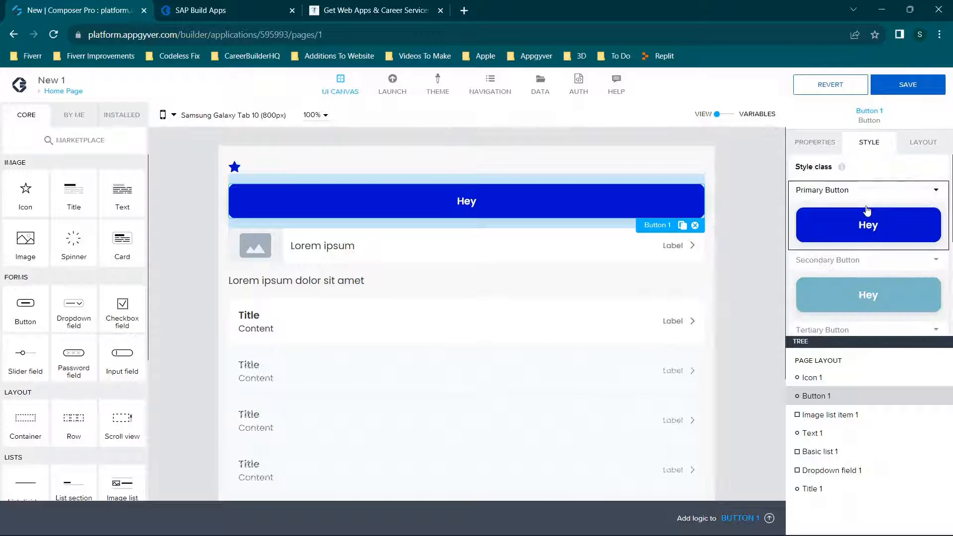
scroll(868, 211, "down", 4)
scroll(868, 211, "up", 4)
Open the Primary Button style for editing and examine its style settings, including the Shape options.
left_click(929, 193)
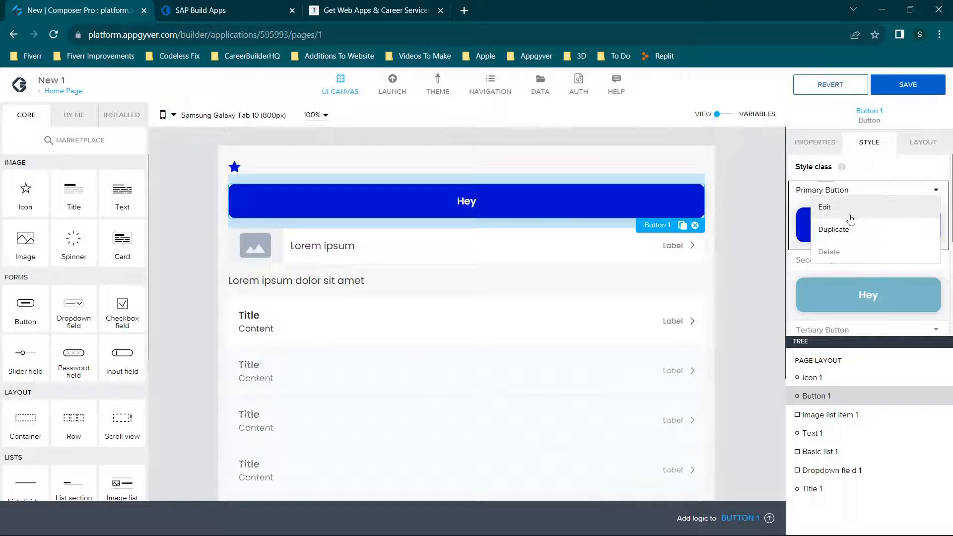
left_click(848, 209)
scroll(866, 241, "down", 3)
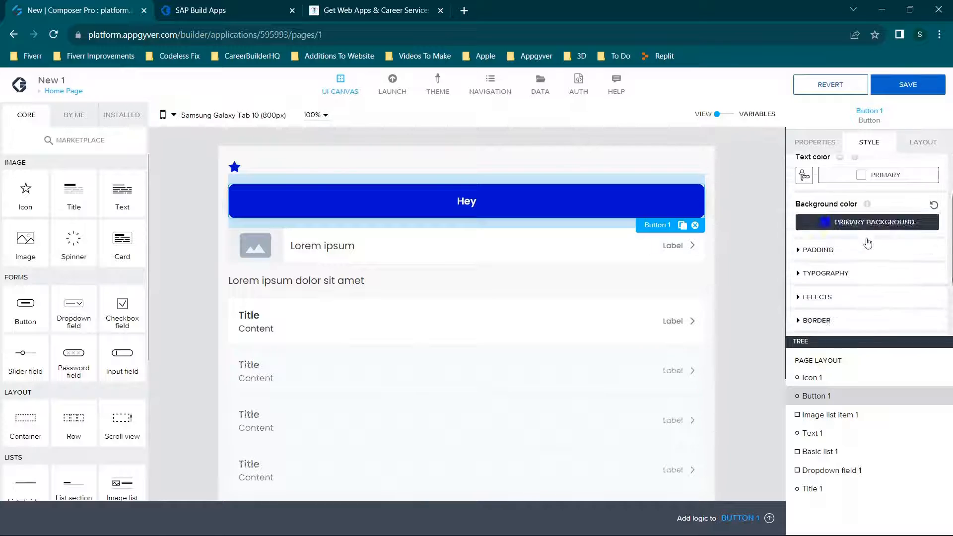
scroll(867, 241, "up", 3)
scroll(869, 242, "down", 3)
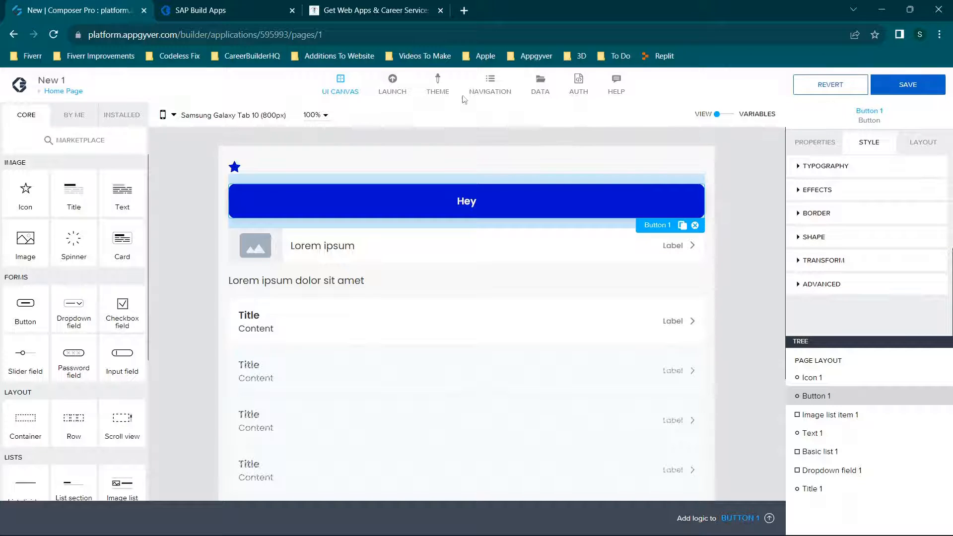
left_click(801, 239)
scroll(826, 308, "down", 1)
scroll(815, 278, "up", 4)
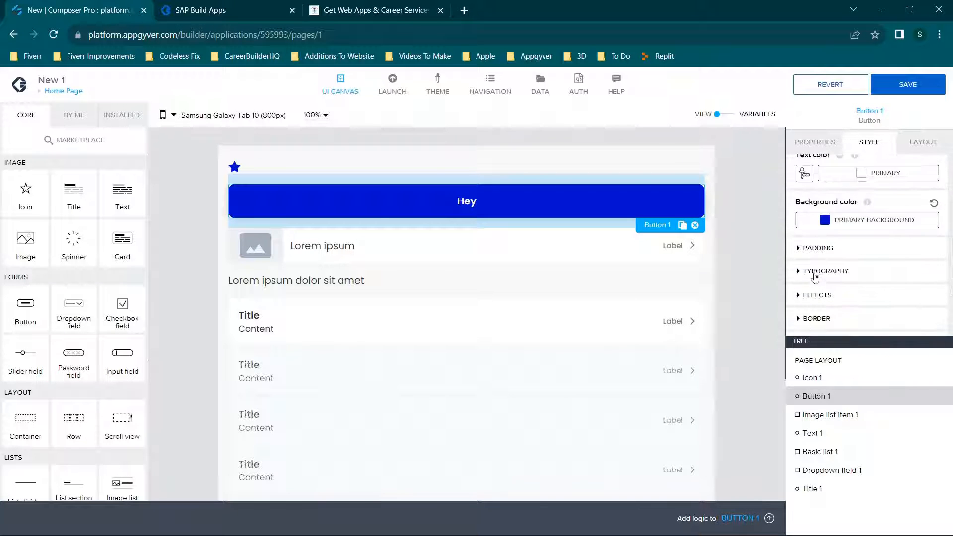
Create a green #64FF00 palette named "thgfhgfh" as the button's background color and save the app.
left_click(847, 221)
scroll(864, 397, "down", 2)
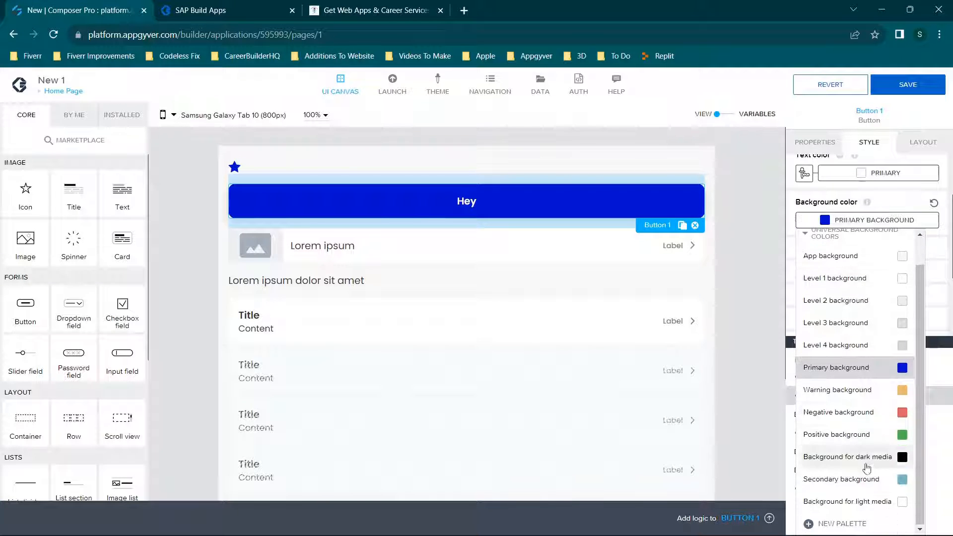
left_click(845, 523)
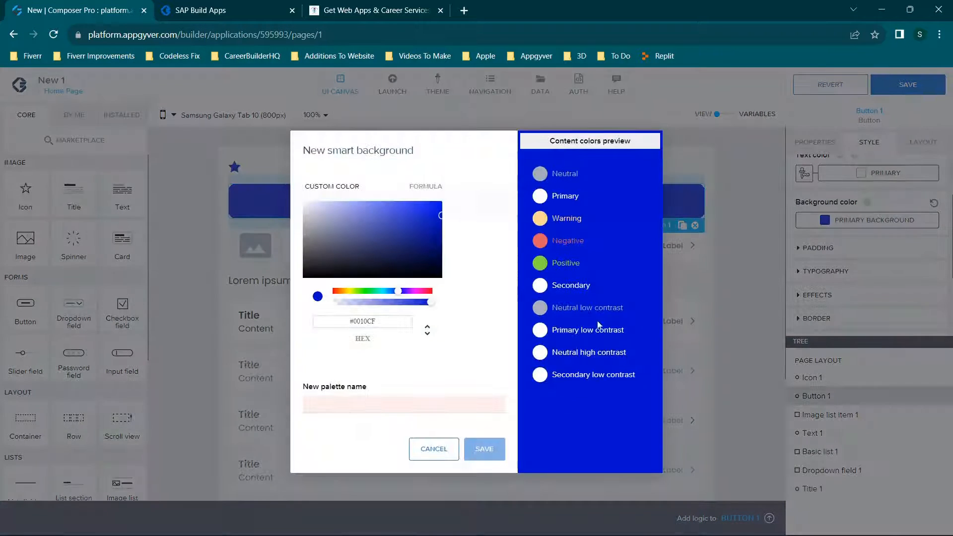
left_click(359, 292)
left_click(441, 204)
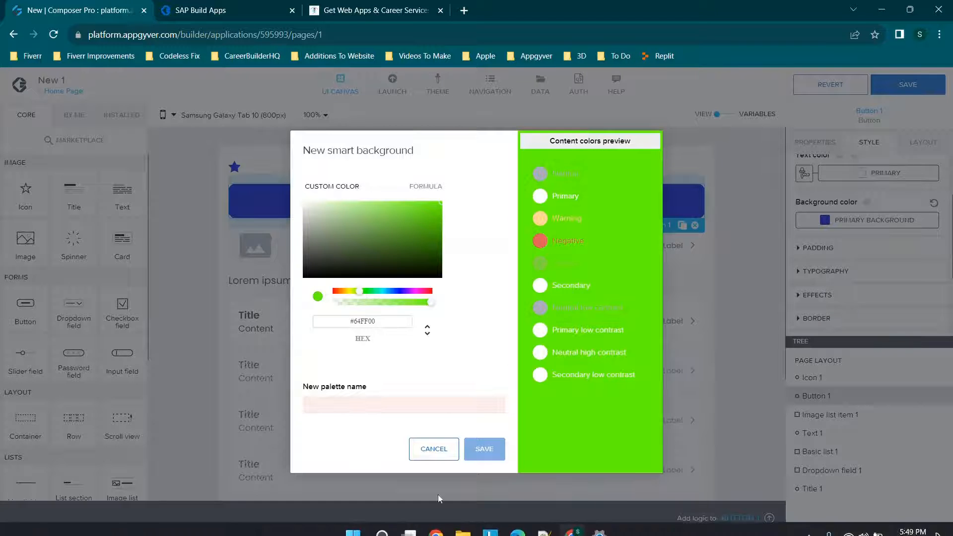
left_click(373, 404)
type("thgfhgfh")
left_click(485, 449)
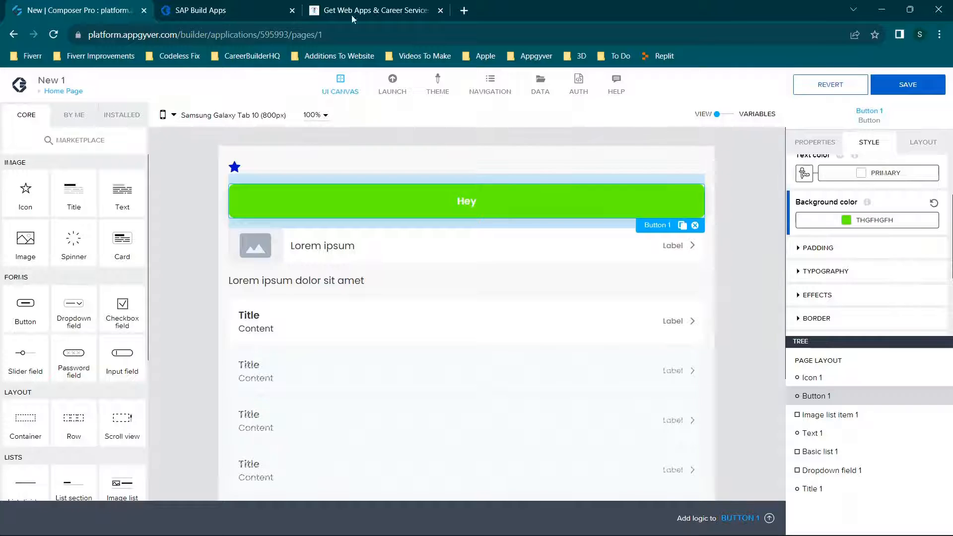
left_click(918, 84)
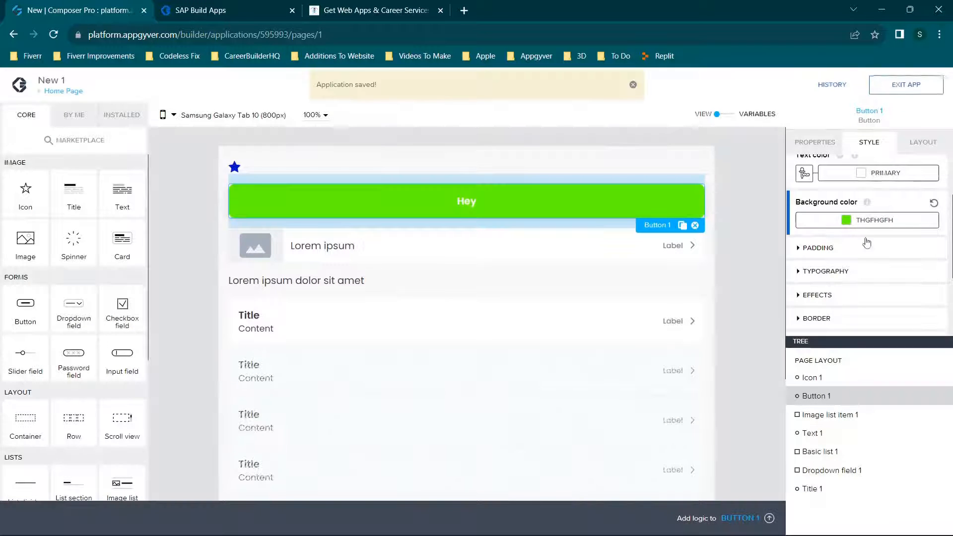
Try several theme spacings for the button's top padding and set it to XXXL (28px).
left_click(838, 254)
left_click(875, 281)
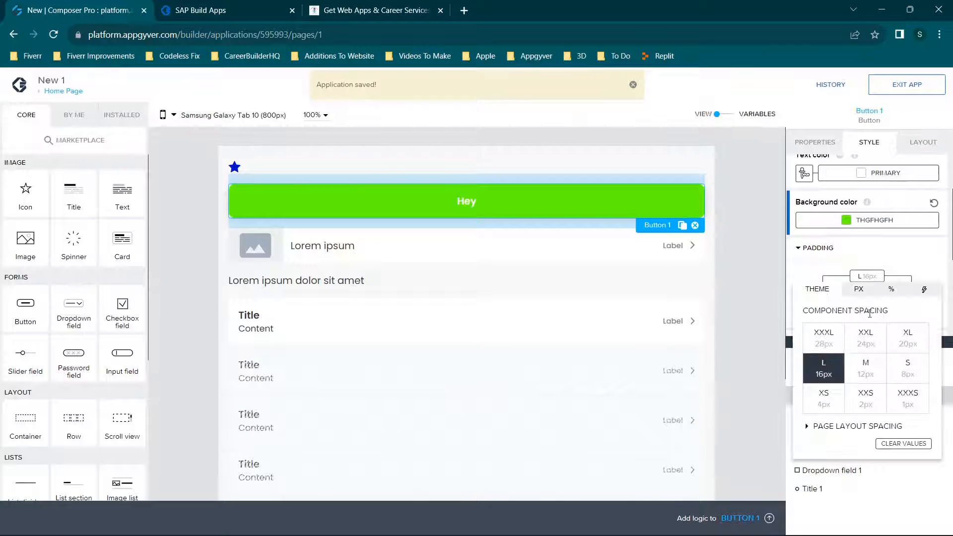
left_click(869, 353)
left_click(865, 370)
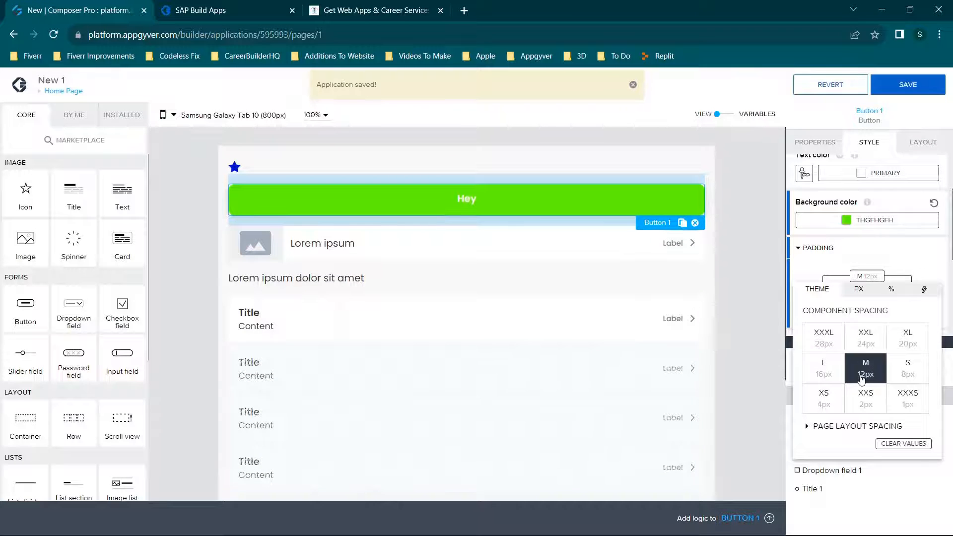
left_click(865, 397)
left_click(820, 398)
left_click(816, 333)
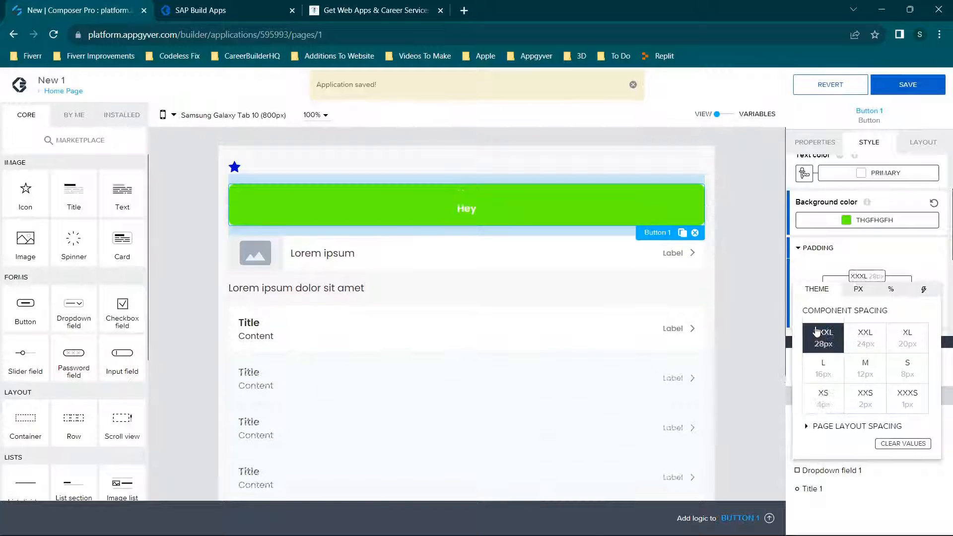
left_click(871, 246)
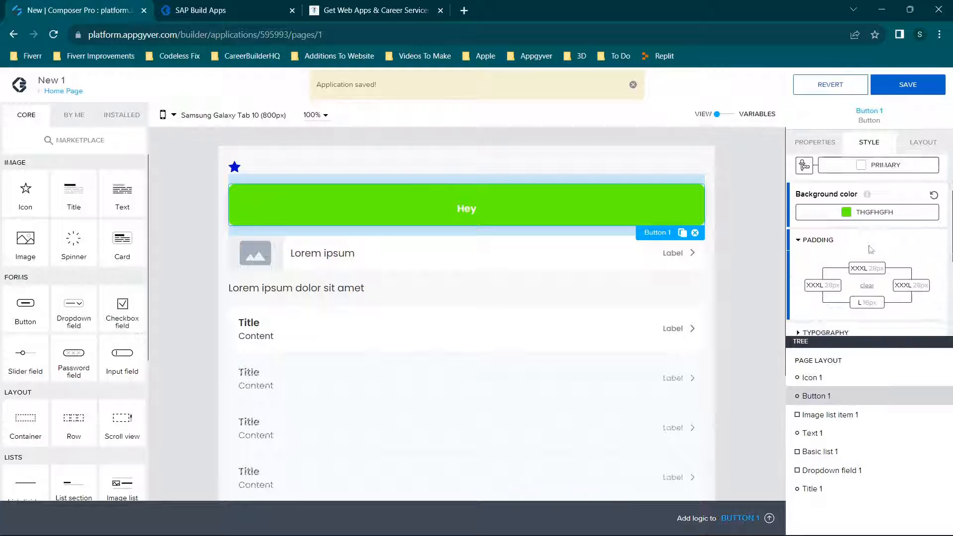
Examine the Hey button's remaining style settings and its layout options for spacing, width and height, and position.
scroll(878, 234, "down", 5)
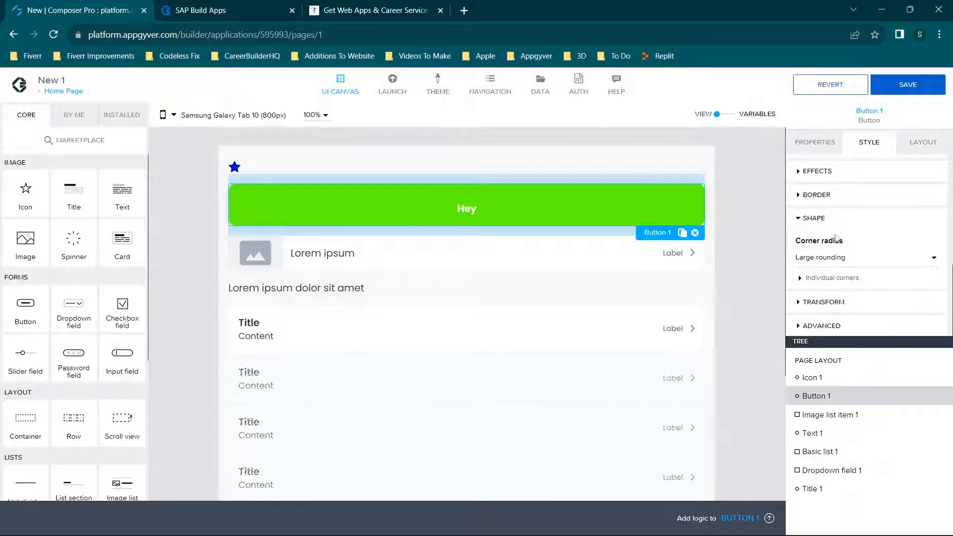
left_click(919, 144)
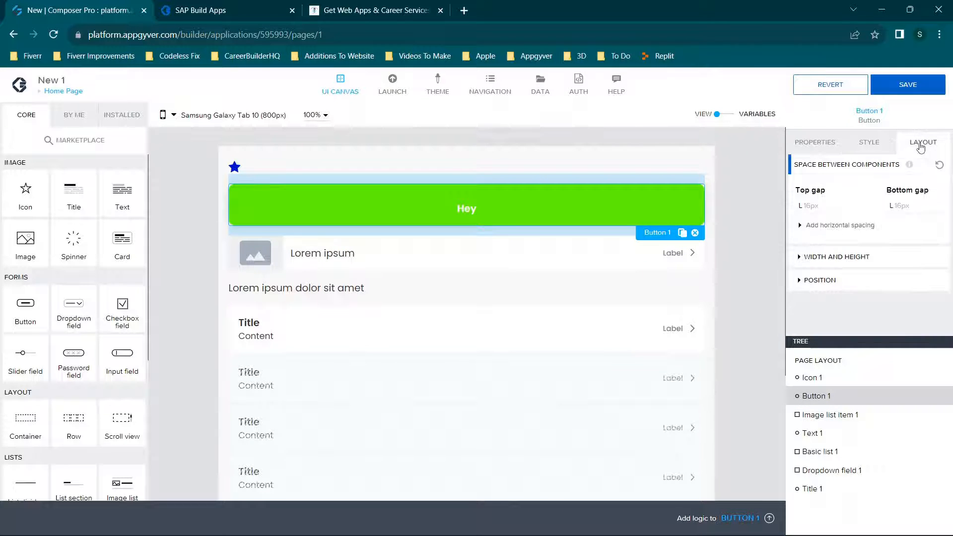
left_click(852, 259)
scroll(847, 298, "down", 3)
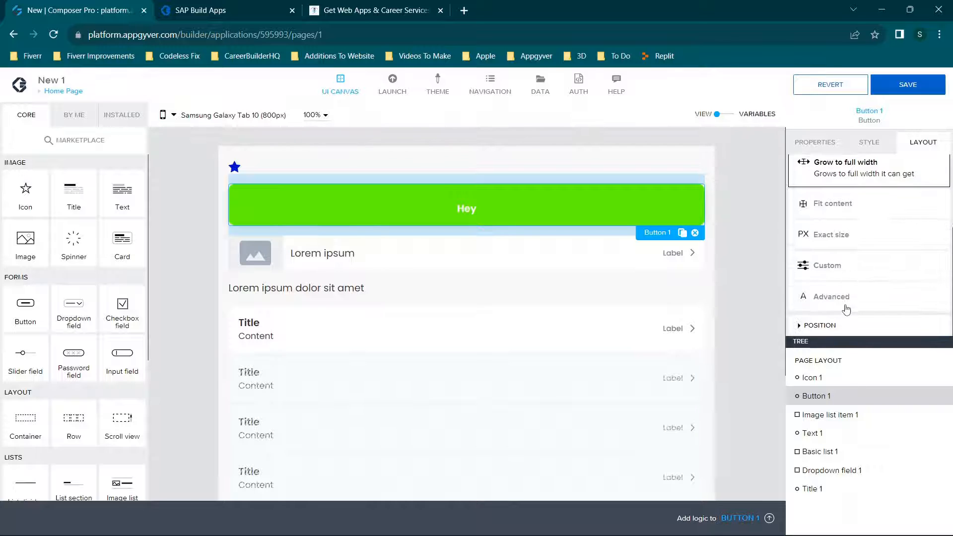
left_click(836, 329)
scroll(859, 266, "down", 4)
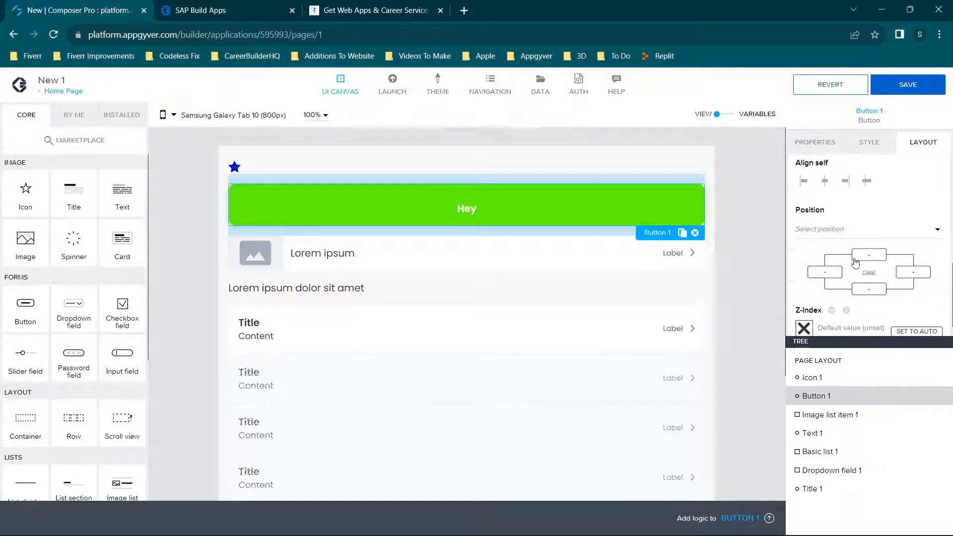
scroll(854, 260, "up", 3)
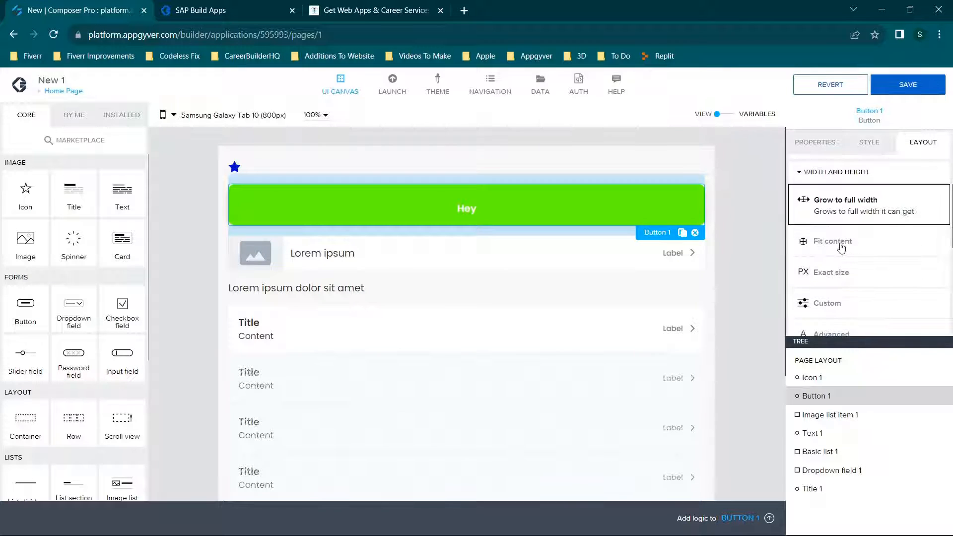
Try the Fit content width on the Hey button, restore Grow to full width, and save the app.
left_click(842, 248)
left_click(831, 201)
left_click(896, 94)
scroll(874, 248, "down", 3)
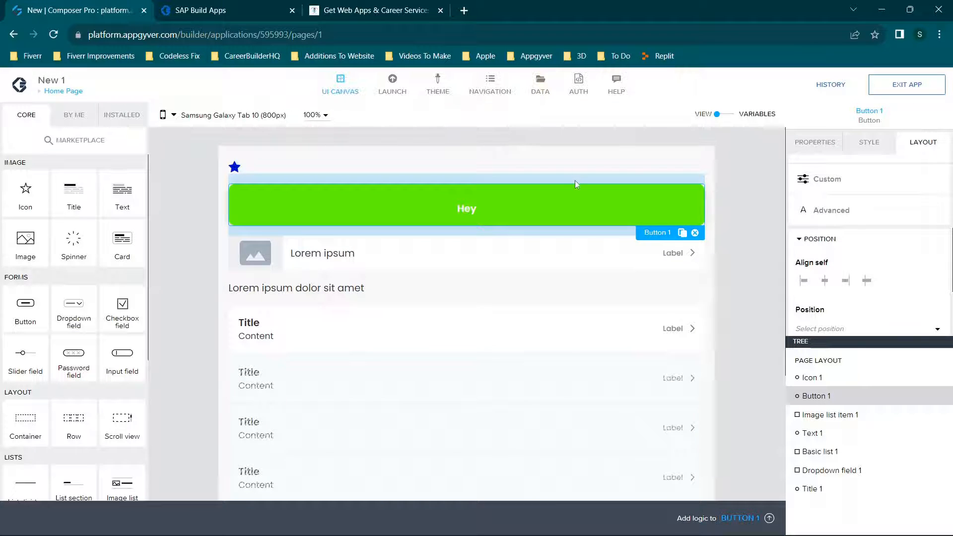
mouse_move(707, 519)
Clear the Home Page by removing the icon, Hey button, image list item, text, basic list, dropdown field and title.
left_click(234, 167)
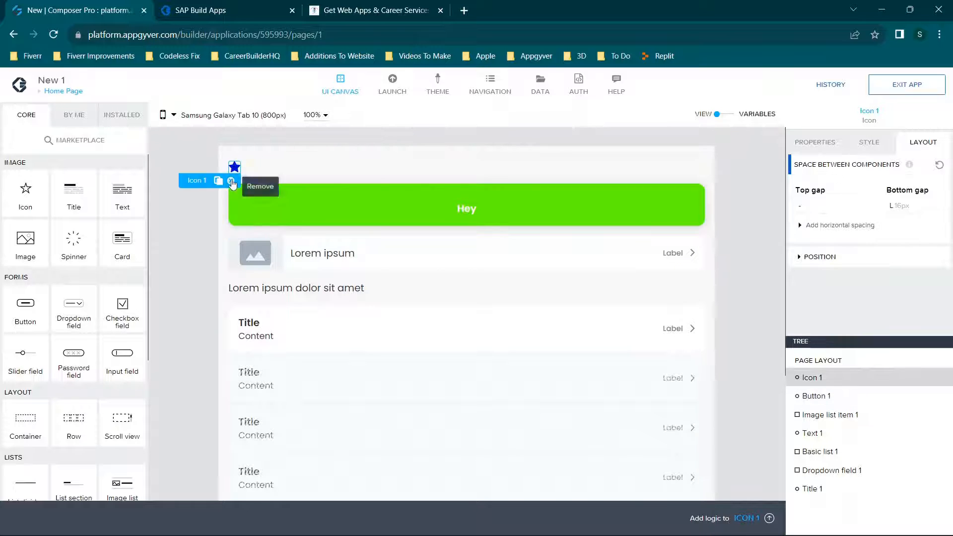
left_click(240, 178)
left_click(696, 209)
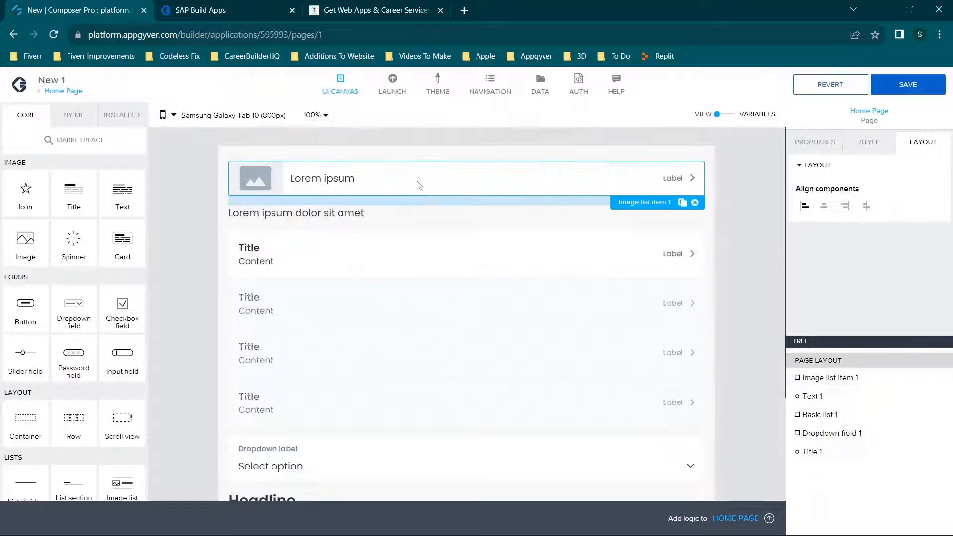
left_click(695, 202)
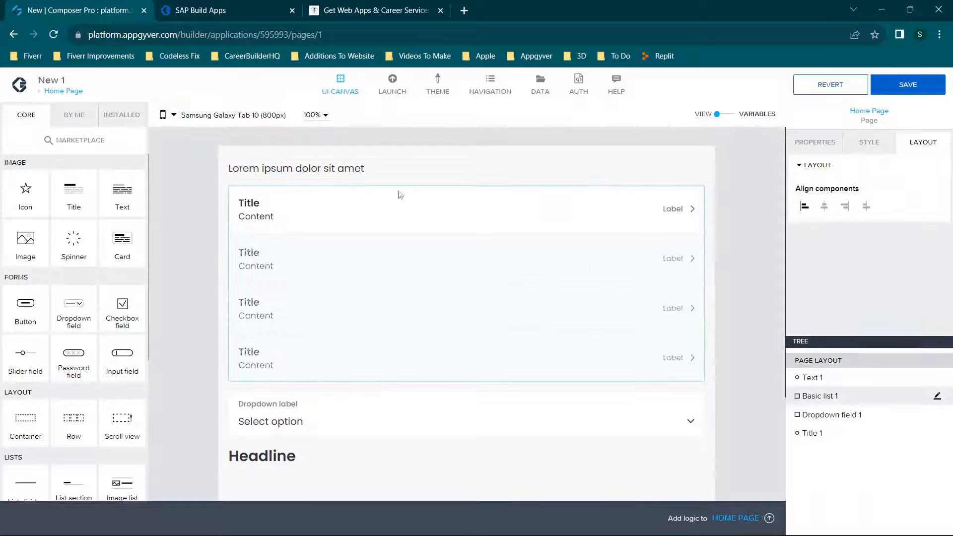
left_click(347, 171)
left_click(695, 183)
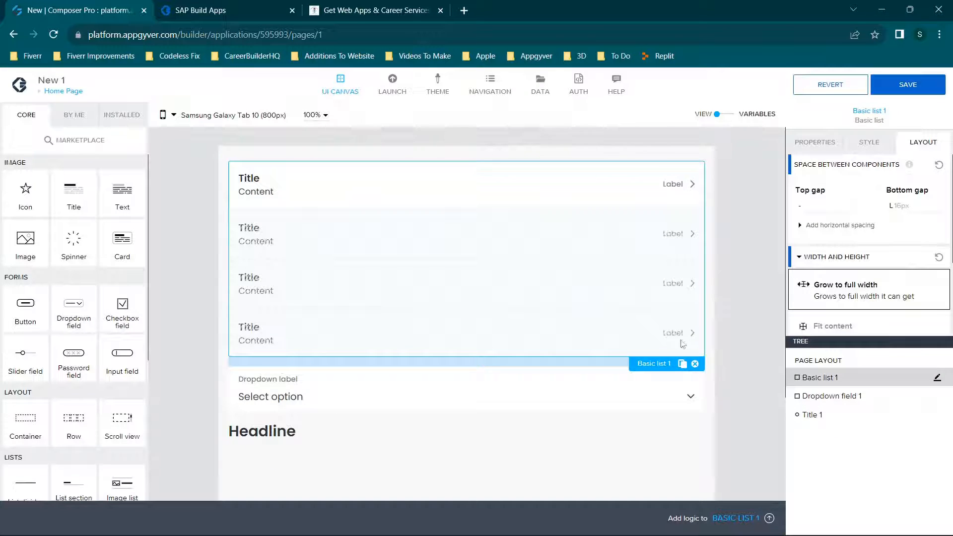
left_click(695, 364)
left_click(452, 188)
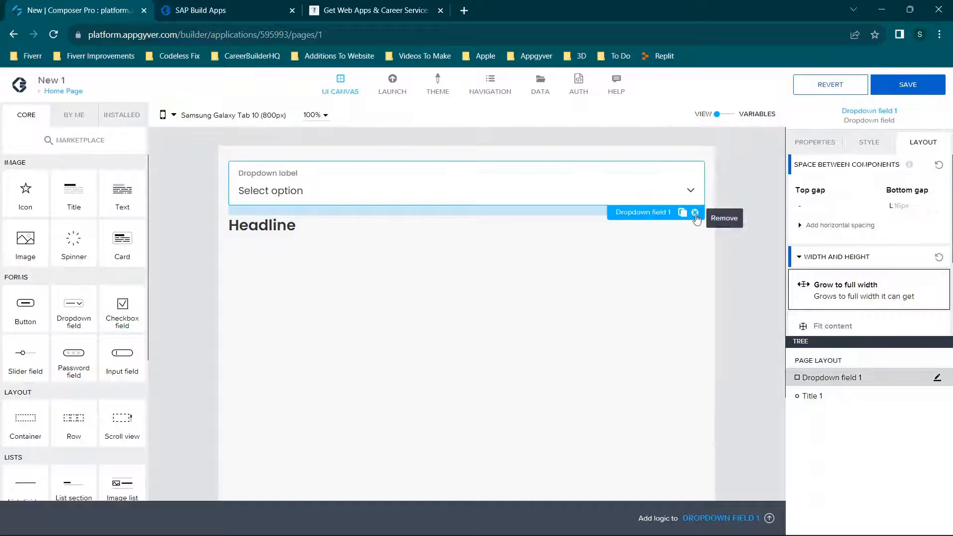
left_click(696, 214)
left_click(404, 171)
left_click(696, 183)
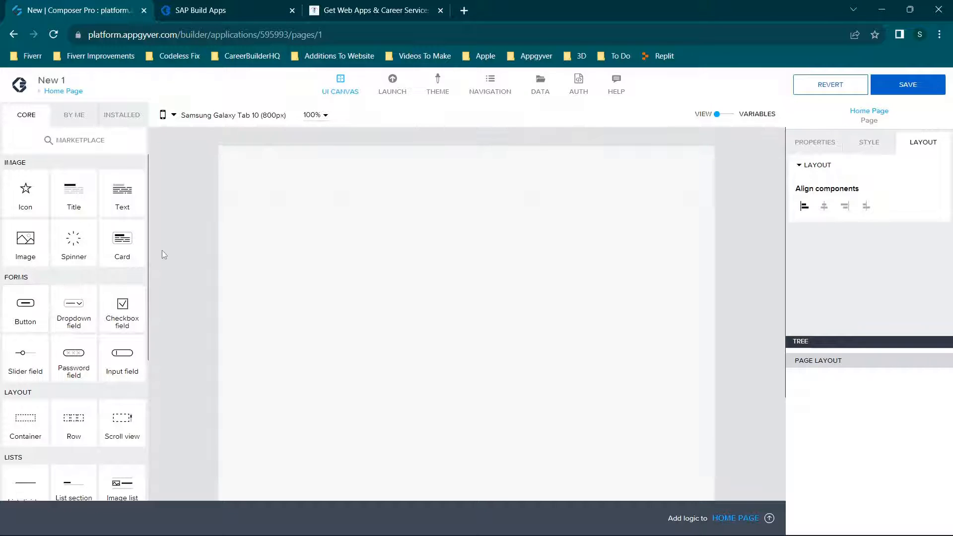
Add a button to the empty Home Page with a text component above it, and save the app.
left_click_drag(26, 312, 495, 276)
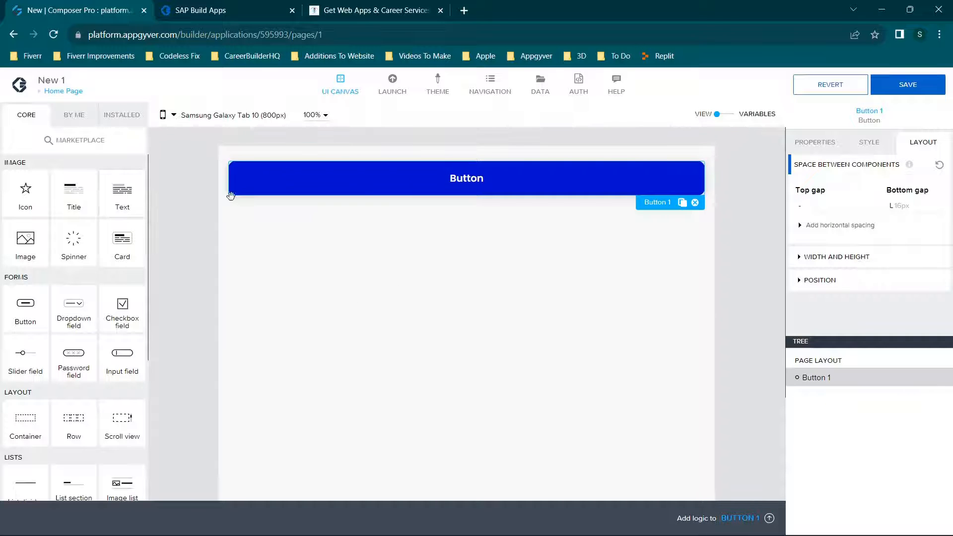
left_click_drag(231, 195, 500, 166)
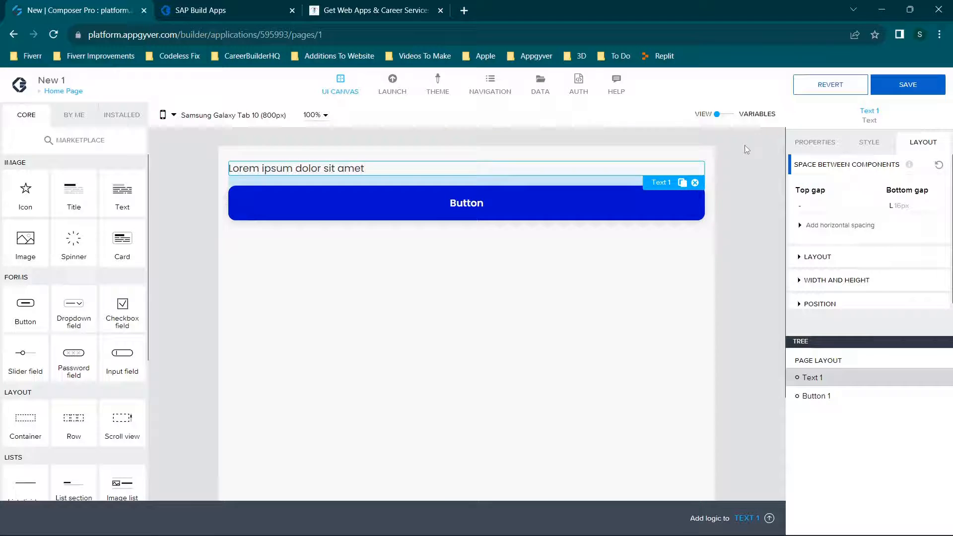
left_click(893, 81)
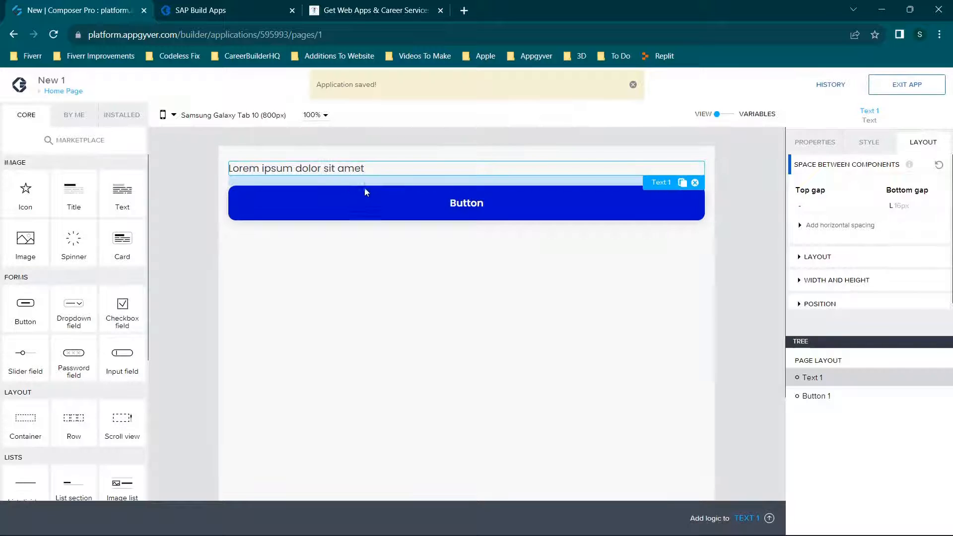
Open the new button's logic editor and examine its Core, By Me and Installed flow functions.
left_click(452, 210)
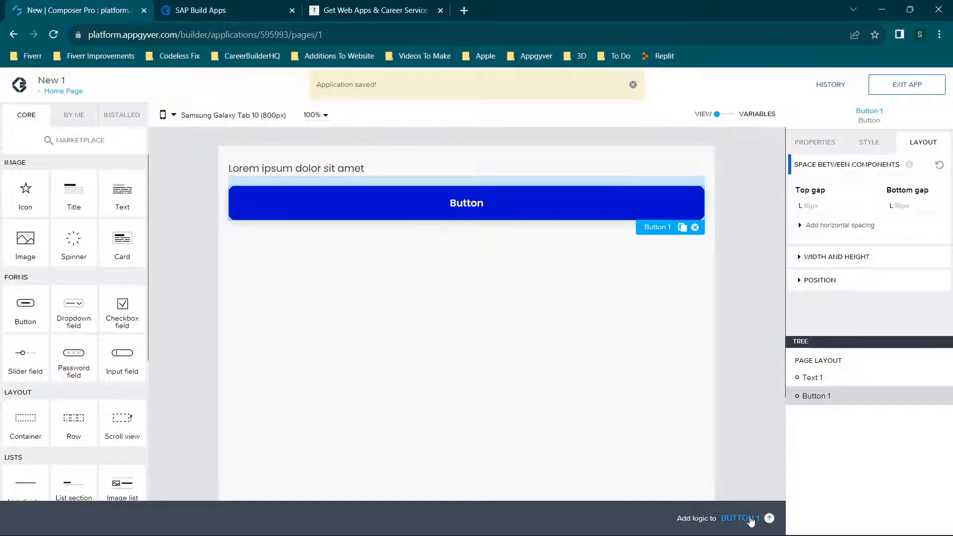
left_click(769, 519)
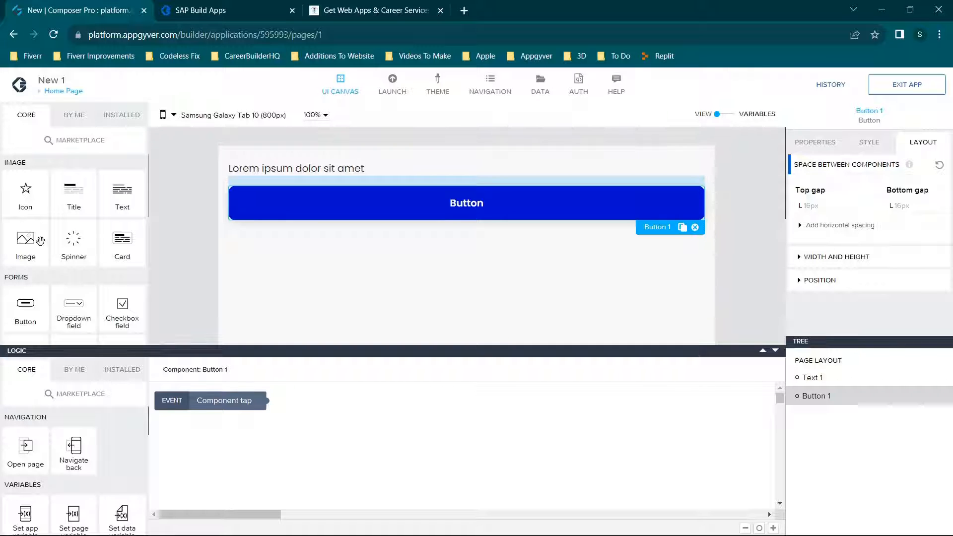
scroll(84, 439, "down", 4)
scroll(81, 442, "up", 4)
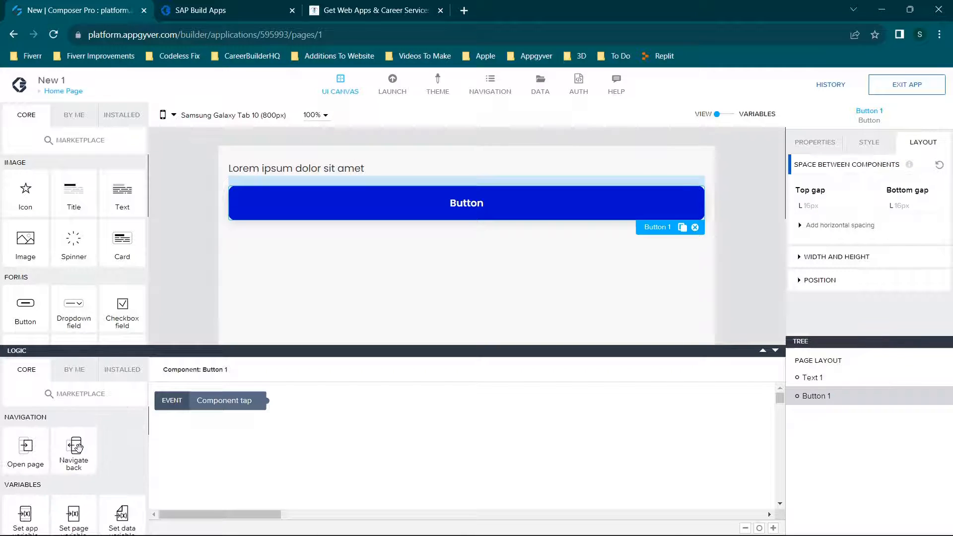
scroll(82, 483, "down", 4)
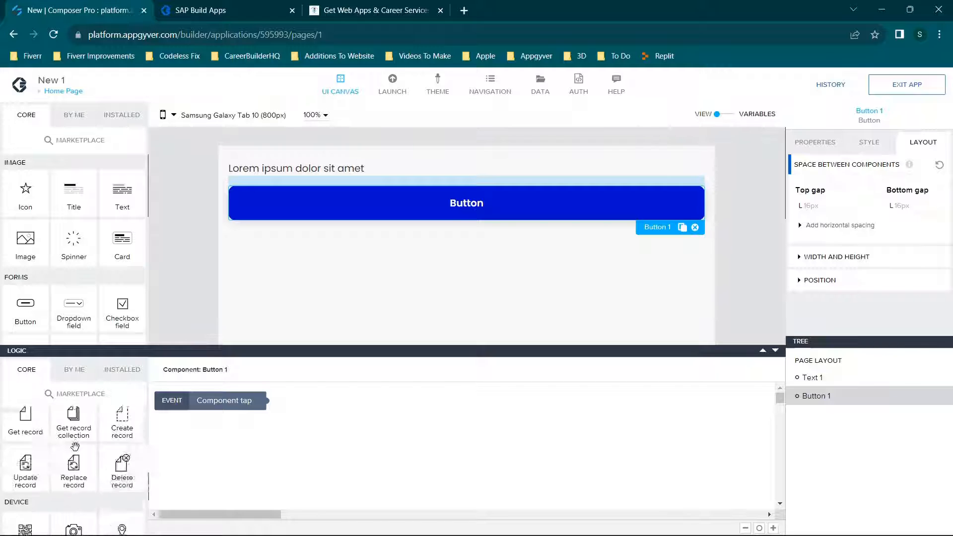
scroll(80, 467, "up", 4)
left_click(65, 375)
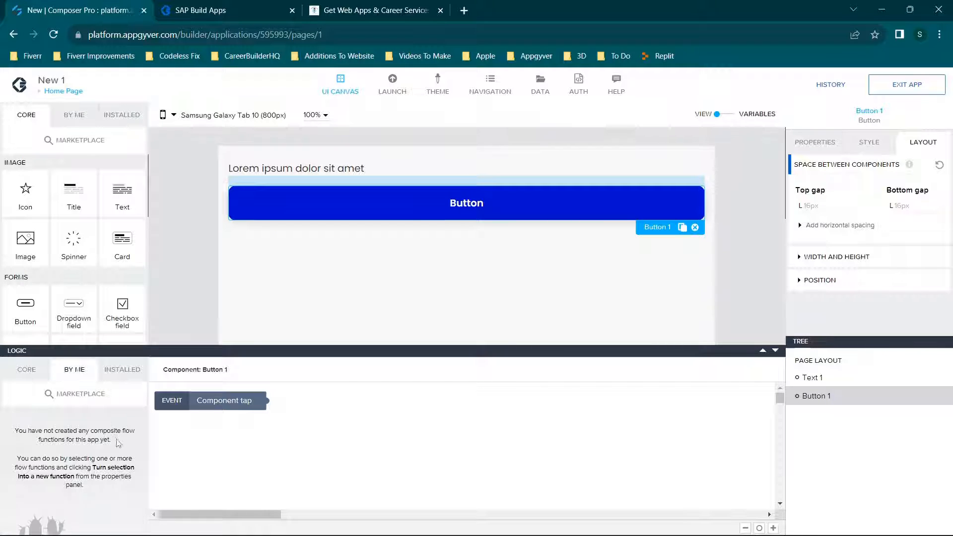
left_click(122, 369)
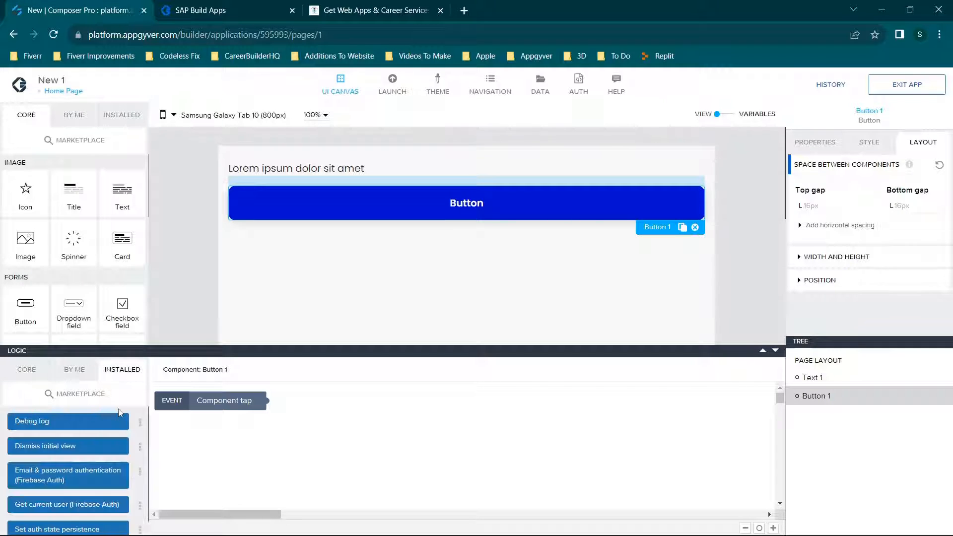
left_click(122, 115)
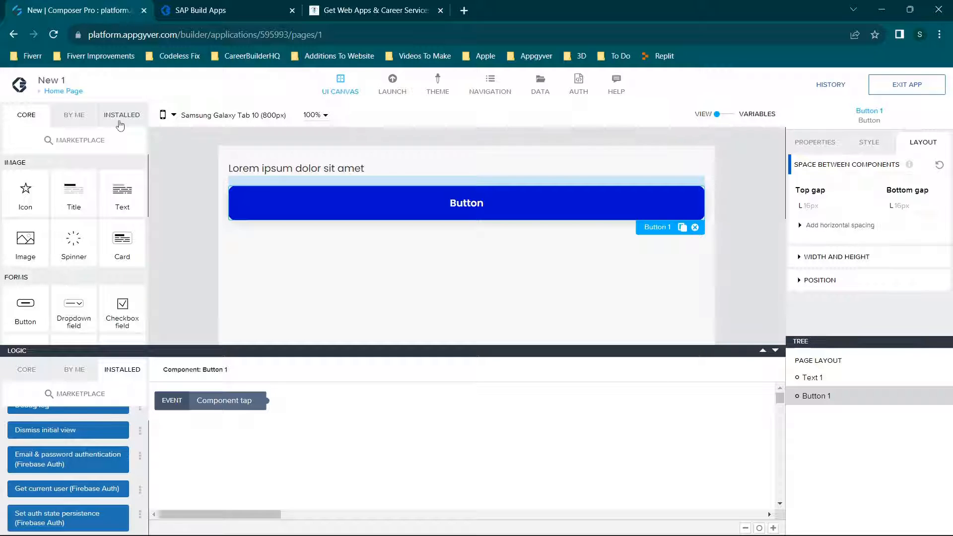
left_click(21, 118)
Install the "Pick image from library" flow function from the marketplace and save the app.
left_click(68, 397)
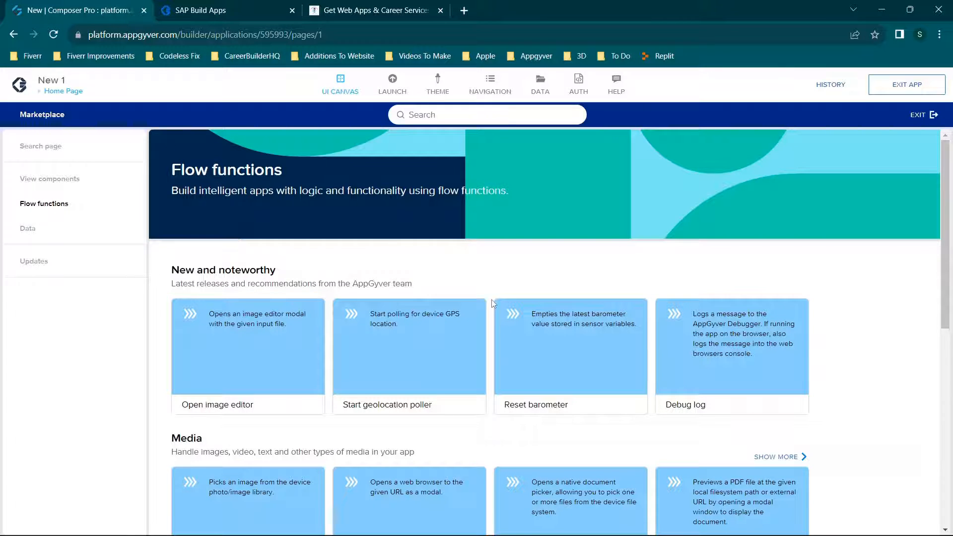
scroll(493, 304, "down", 4)
left_click(252, 333)
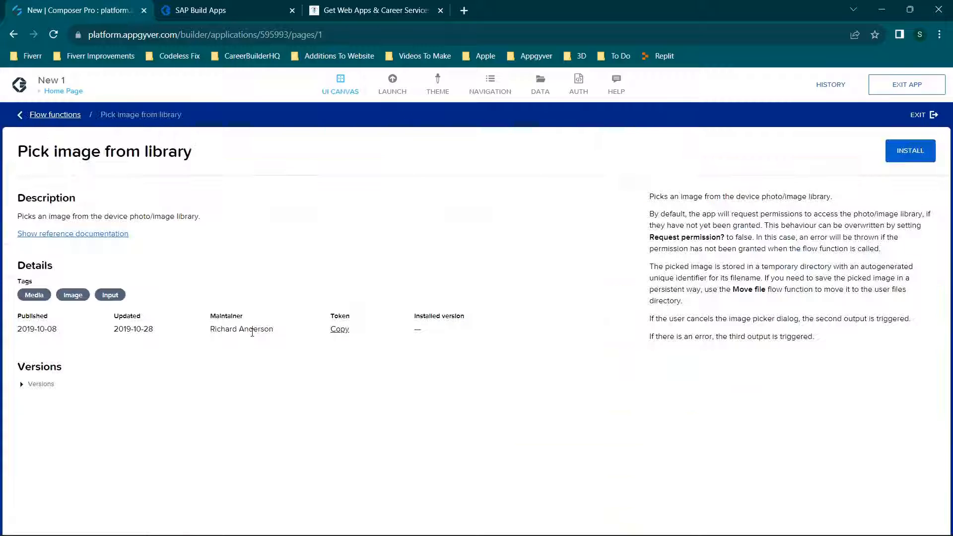
left_click(907, 149)
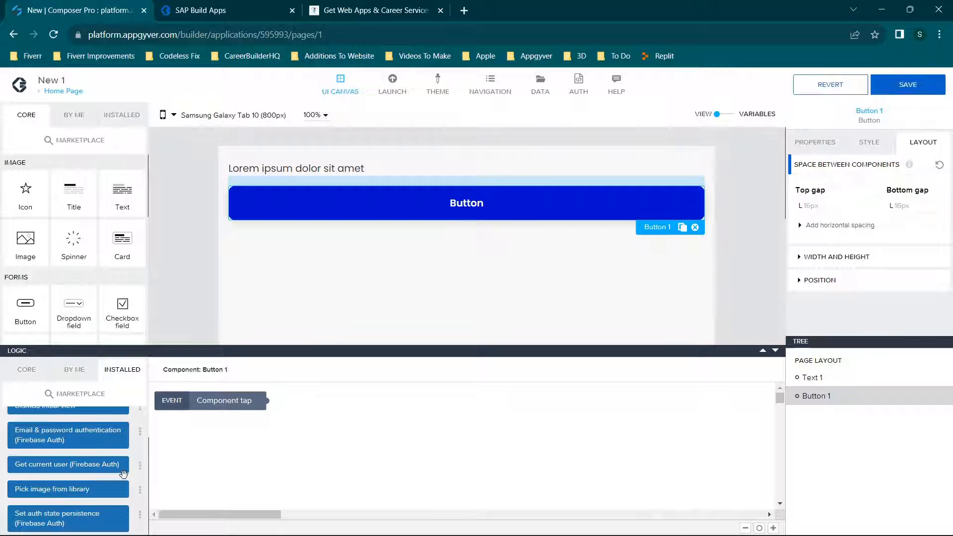
scroll(97, 462, "up", 1)
scroll(74, 428, "down", 1)
left_click(909, 84)
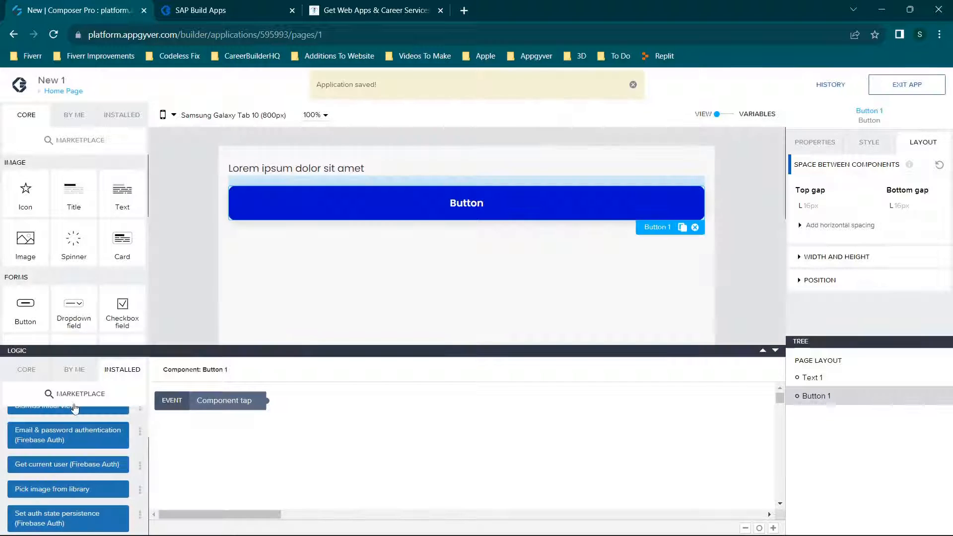
Return to the core flow functions, reopen the button's logic editor to inspect the Component tap event, and close the editor.
left_click(23, 378)
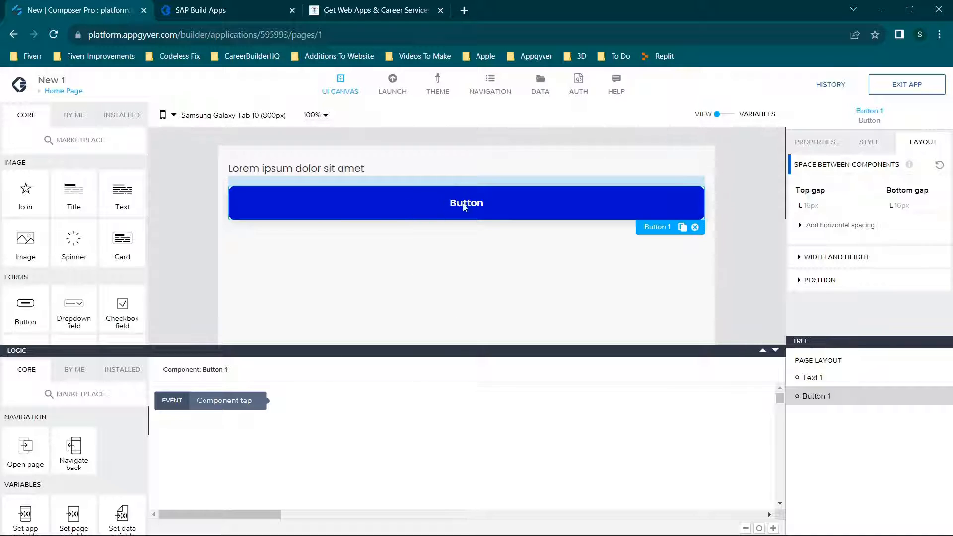
left_click(775, 350)
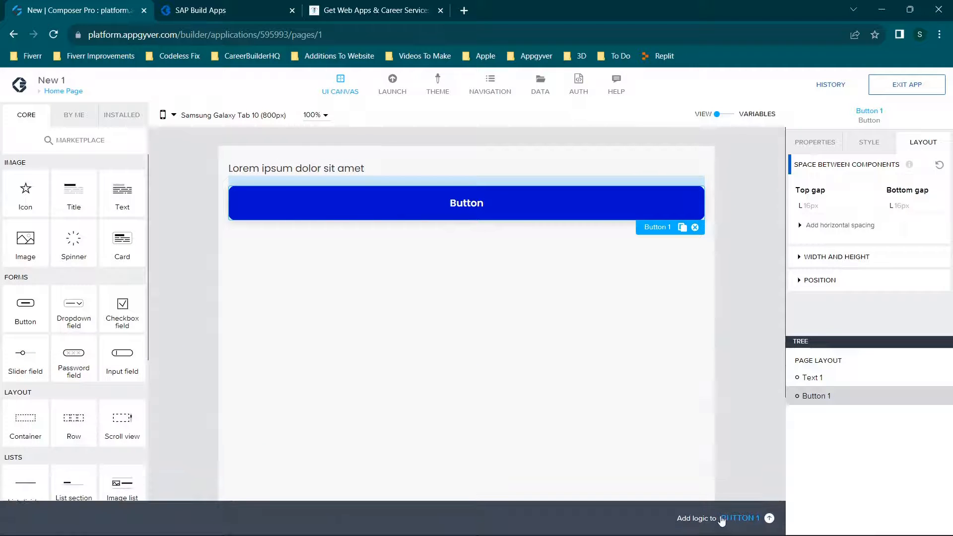
left_click(743, 518)
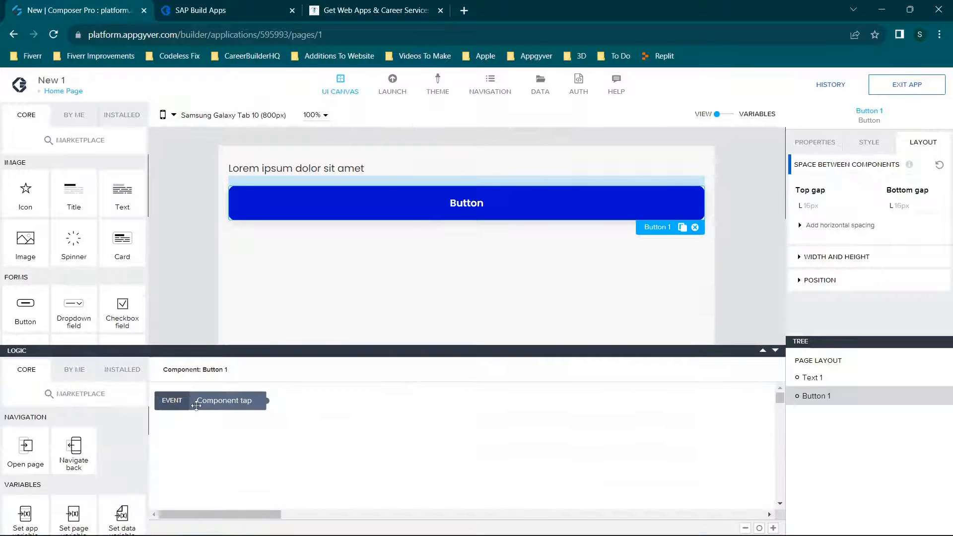
left_click(196, 403)
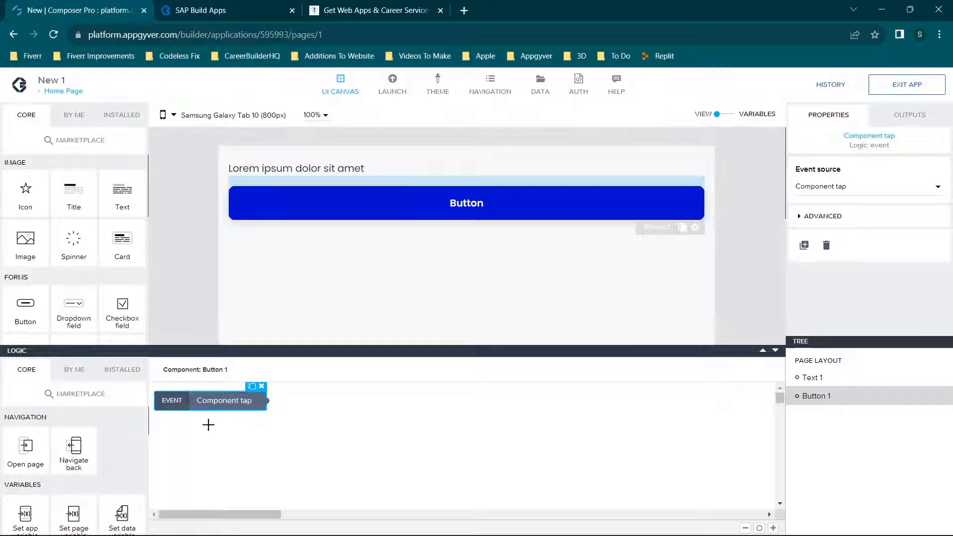
scroll(111, 453, "down", 10)
scroll(112, 453, "up", 10)
left_click(776, 350)
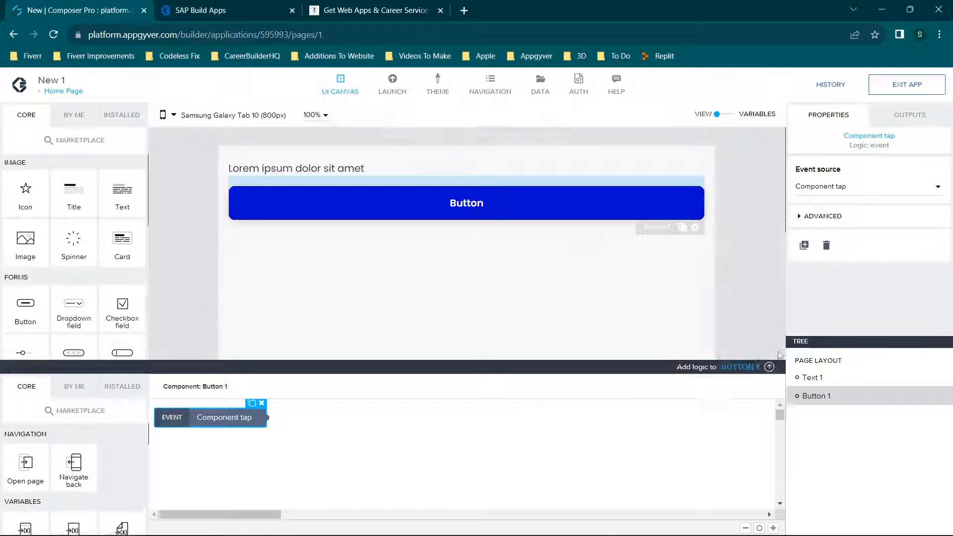
Create a new page named "2".
left_click(63, 91)
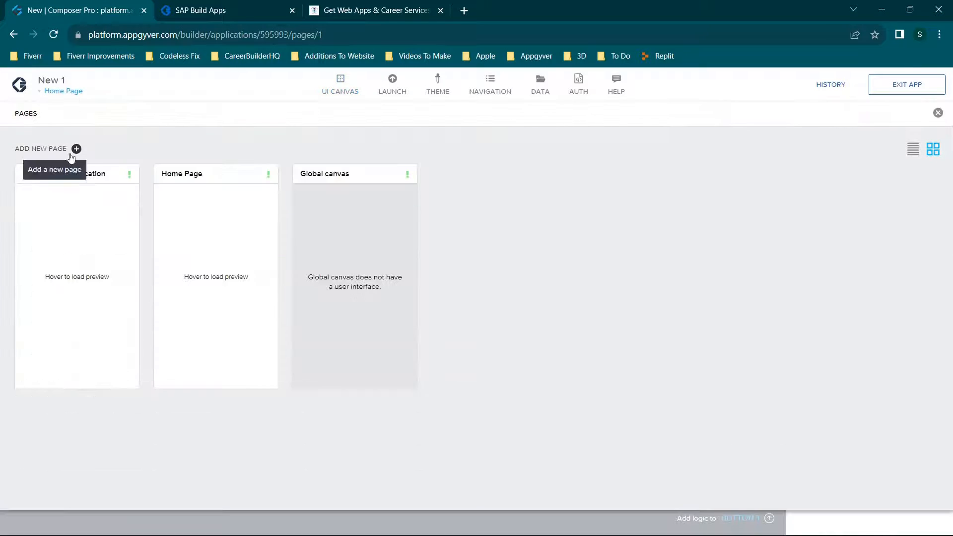
mouse_move(77, 231)
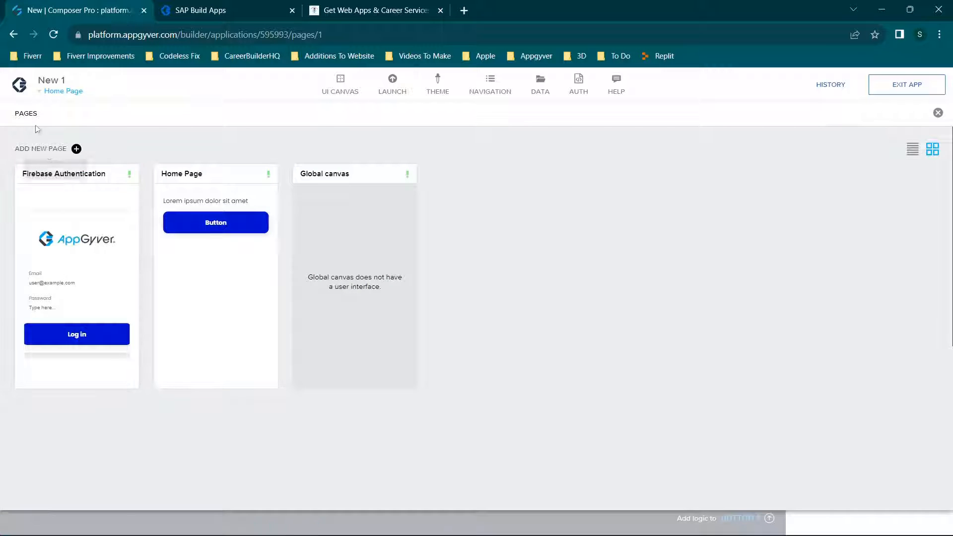
left_click(77, 149)
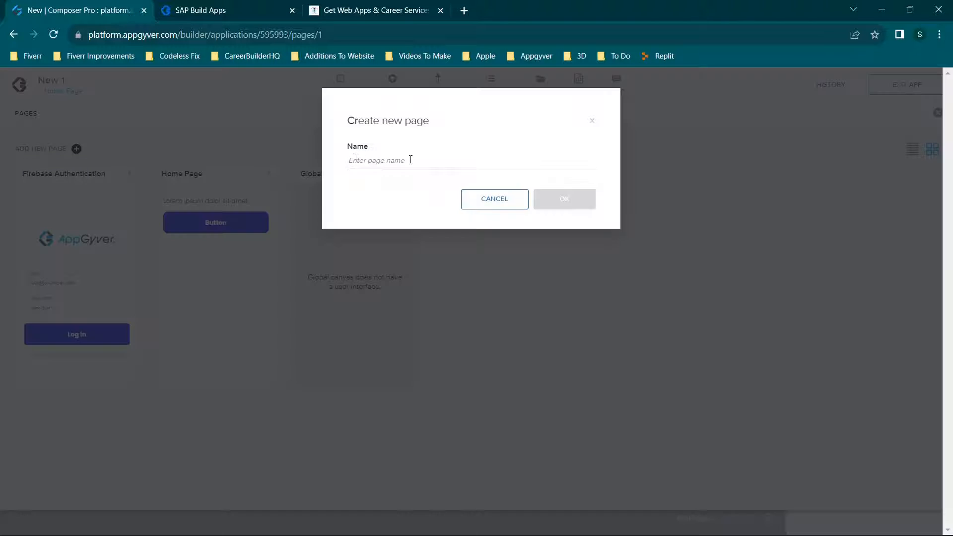
type("2")
left_click(547, 207)
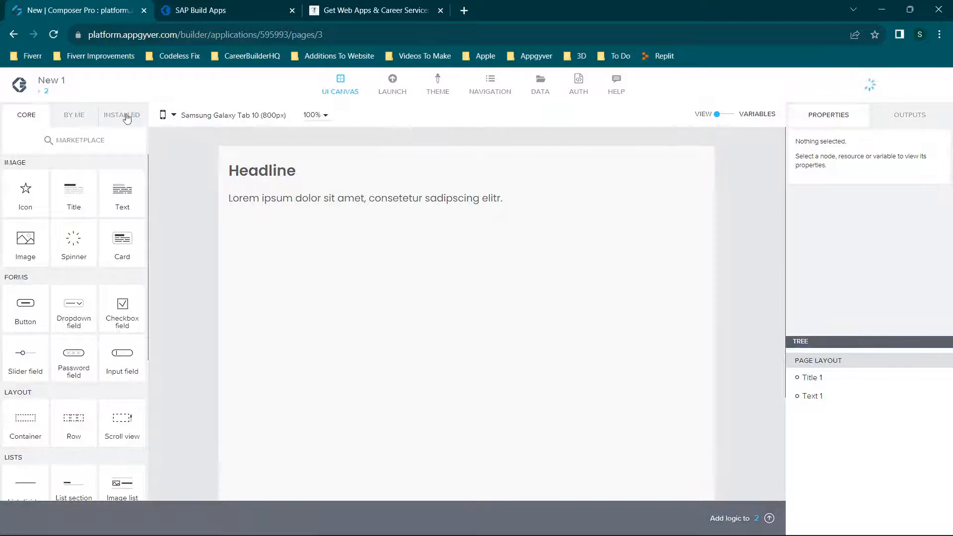
Return to the Home Page and place an Open page function beside the Component tap event in the button's logic.
left_click(44, 94)
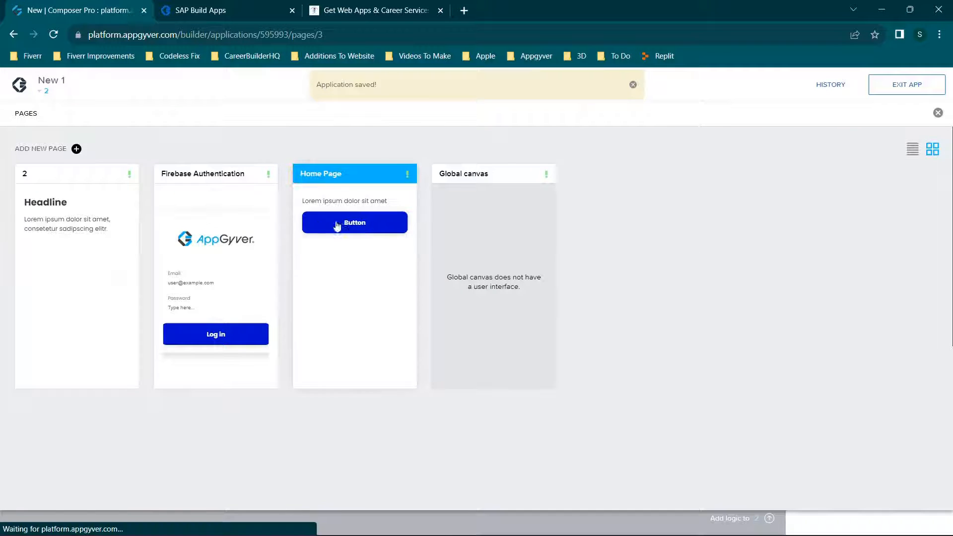
left_click(340, 224)
left_click(437, 206)
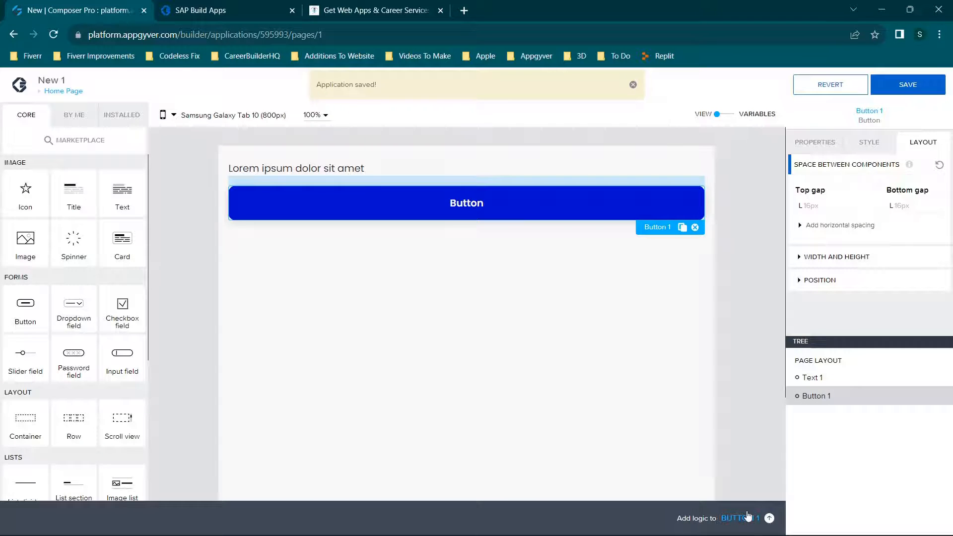
left_click(740, 518)
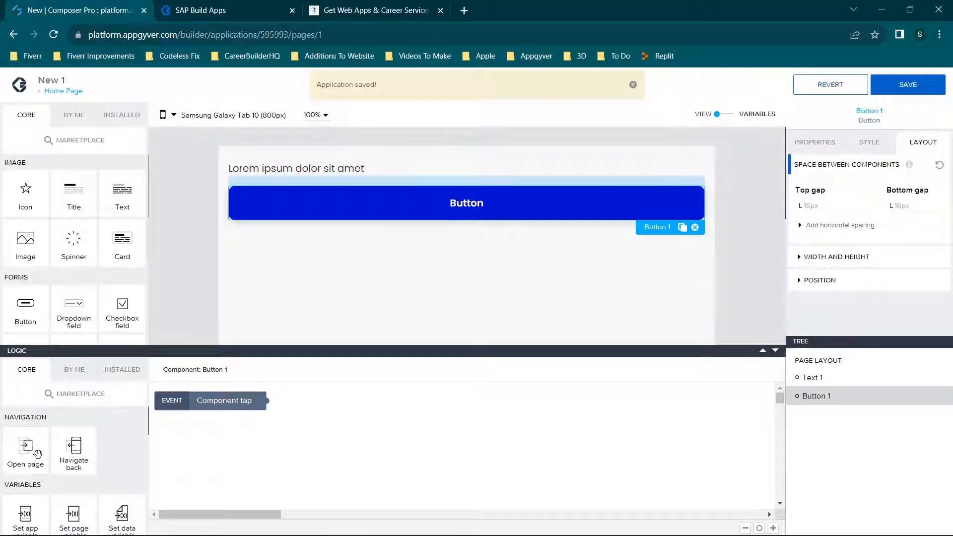
left_click_drag(37, 453, 361, 418)
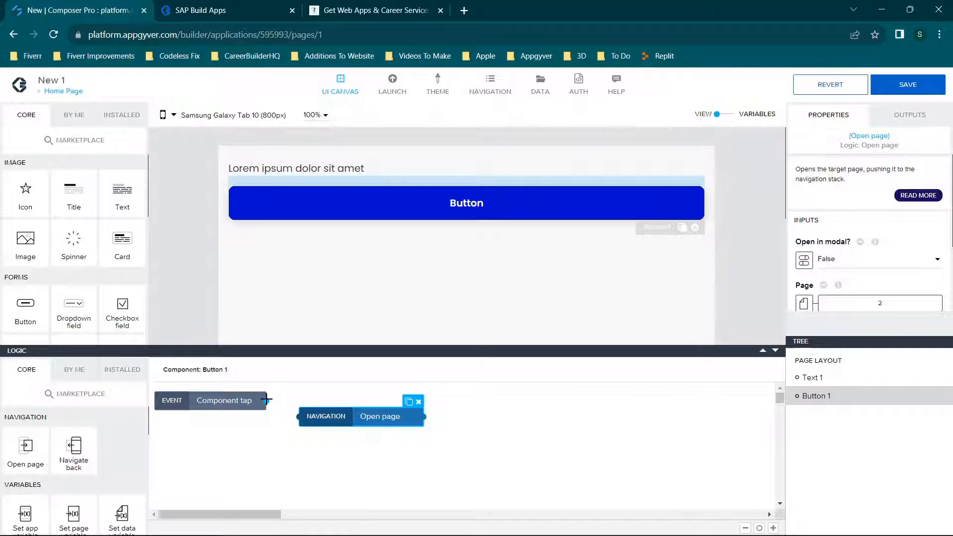
Connect the Component tap event to the Open page function and save the app.
left_click_drag(266, 400, 295, 421)
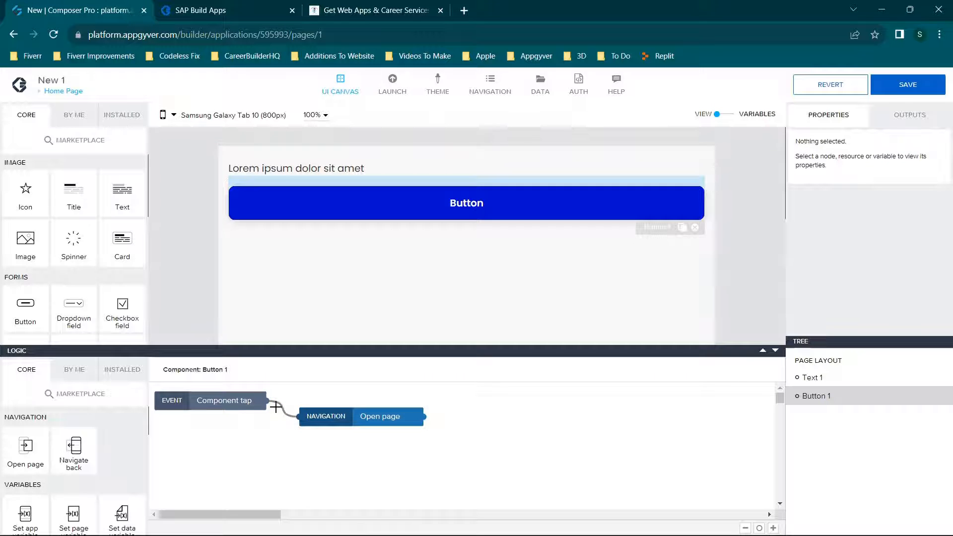
left_click(886, 85)
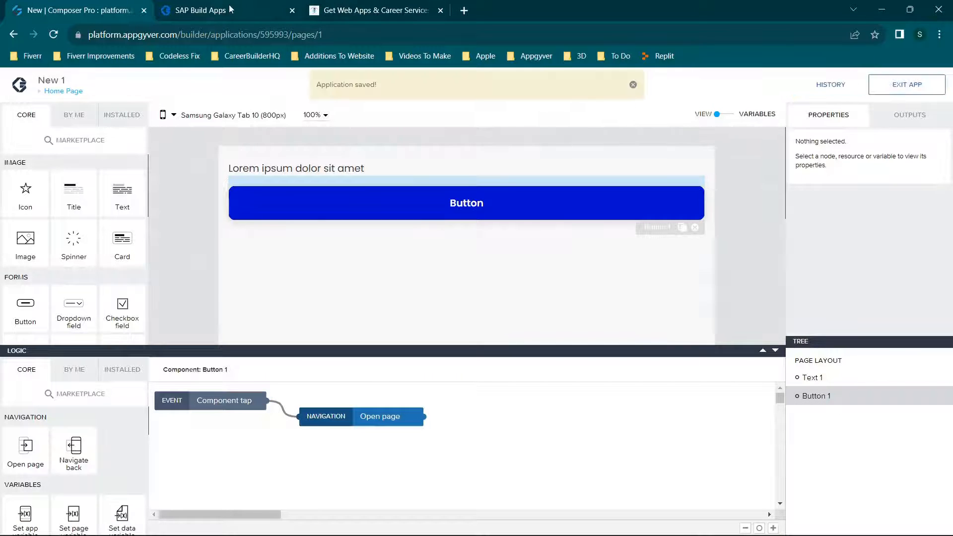
Test the button's navigation to the second page in the app preview, and return to the builder.
left_click(231, 9)
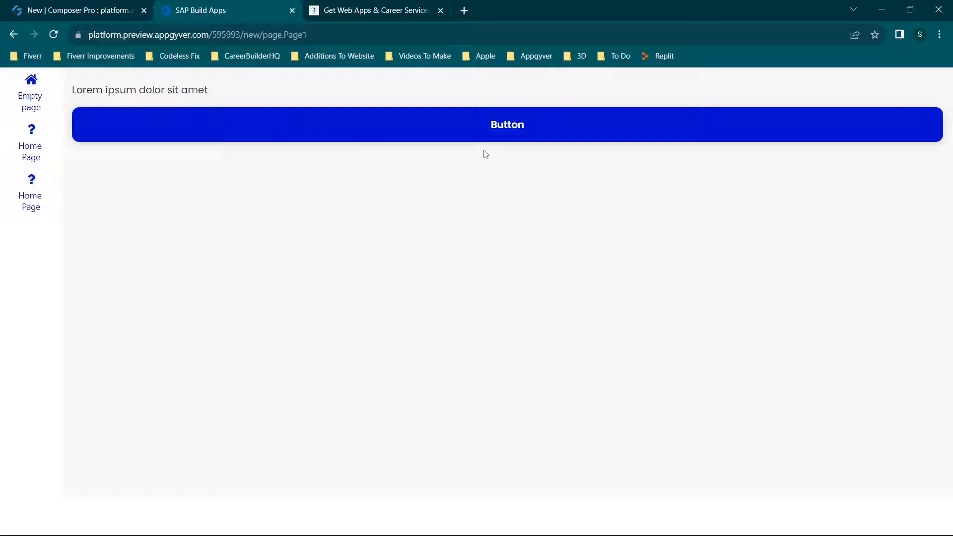
left_click(498, 140)
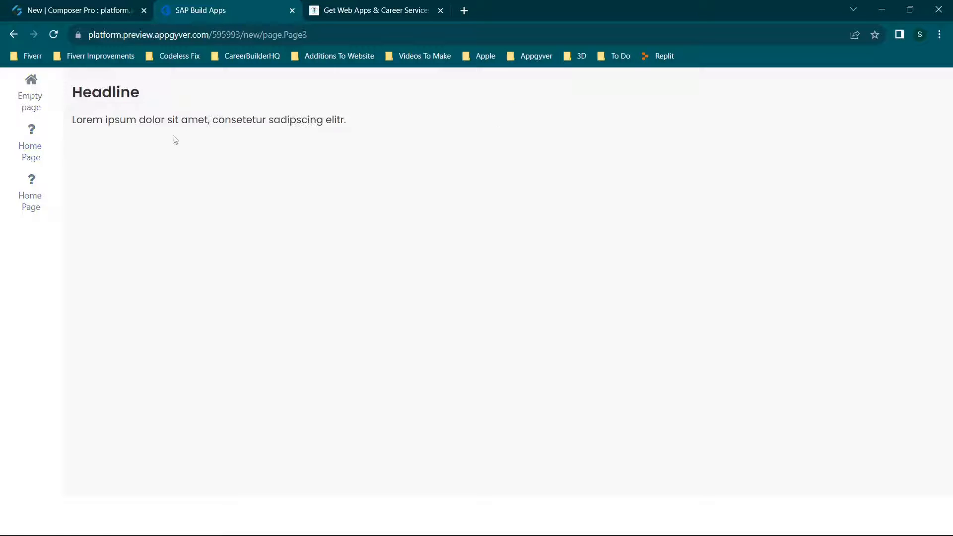
left_click(49, 10)
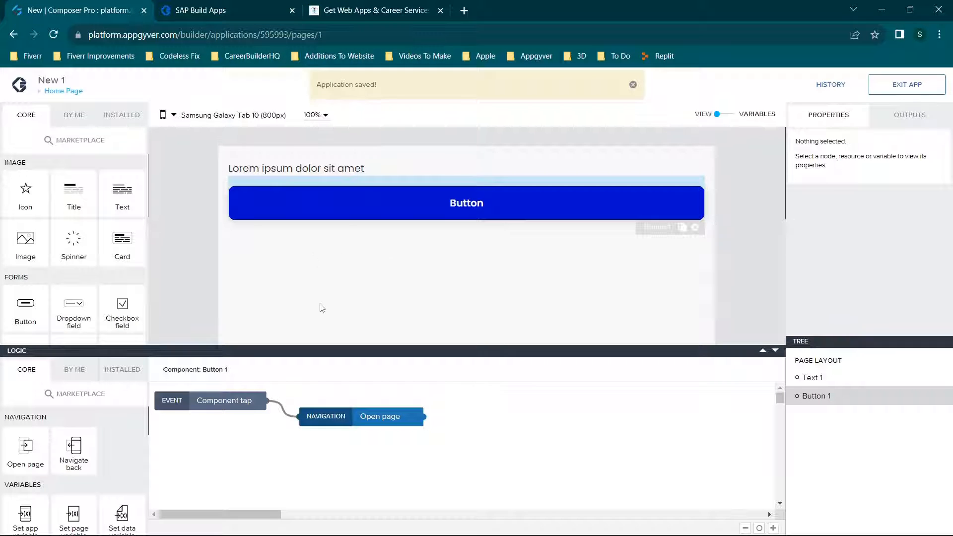
Place a Confirm dialog function between Component tap and Open page, removing the direct connection between those two.
scroll(83, 451, "down", 1)
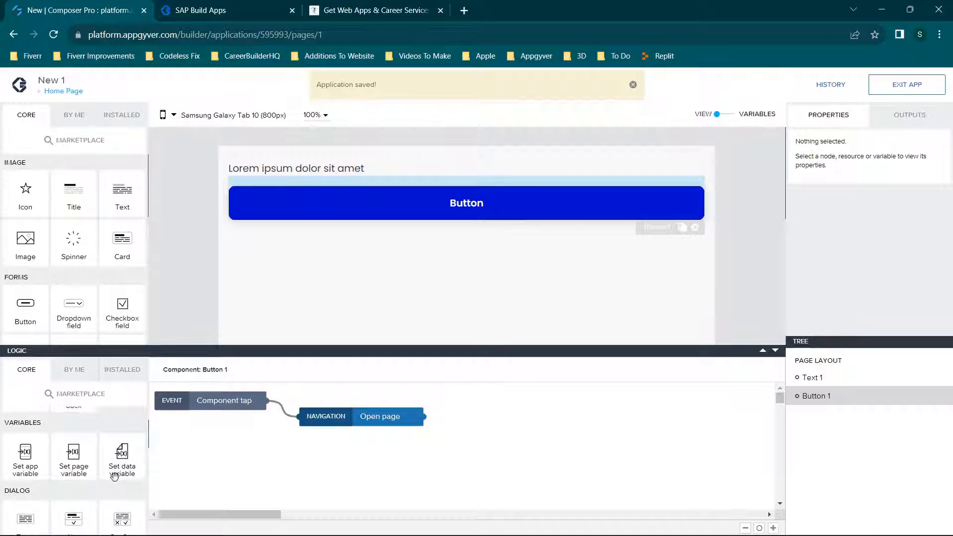
scroll(20, 452, "down", 1)
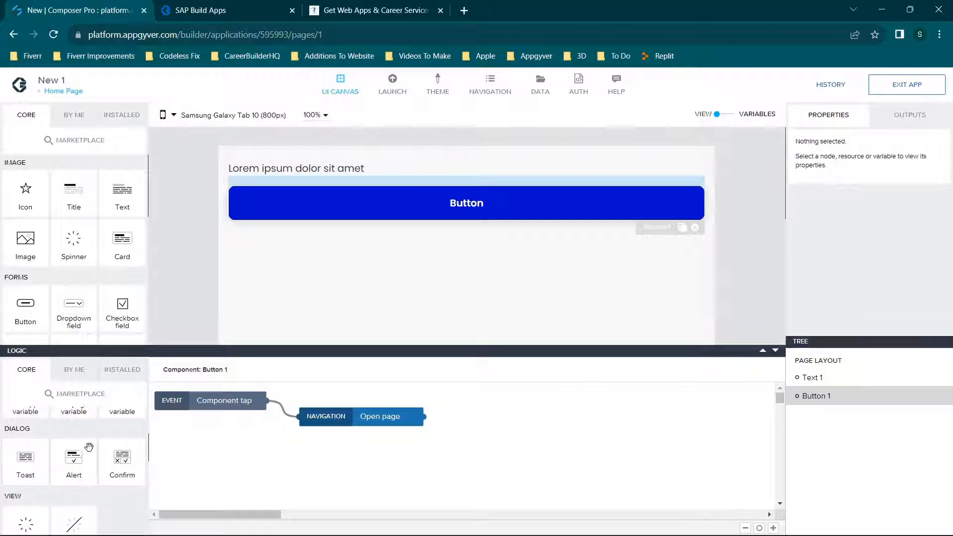
scroll(81, 446, "up", 1)
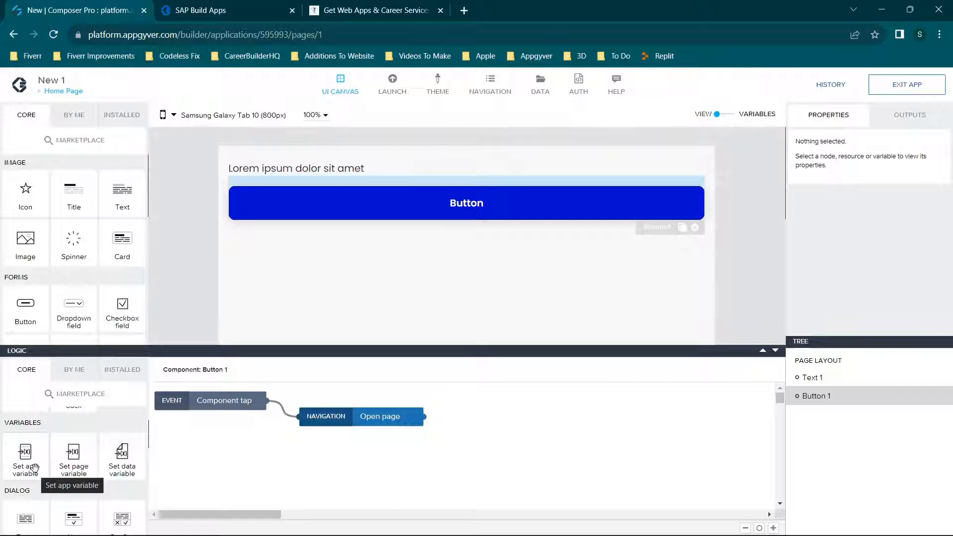
scroll(32, 467, "down", 1)
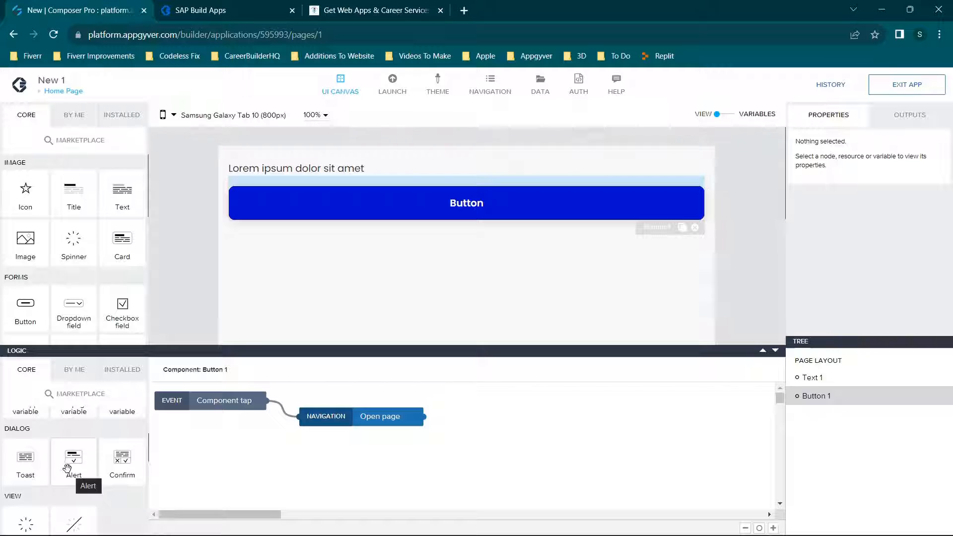
left_click_drag(122, 457, 327, 446)
left_click_drag(383, 416, 508, 414)
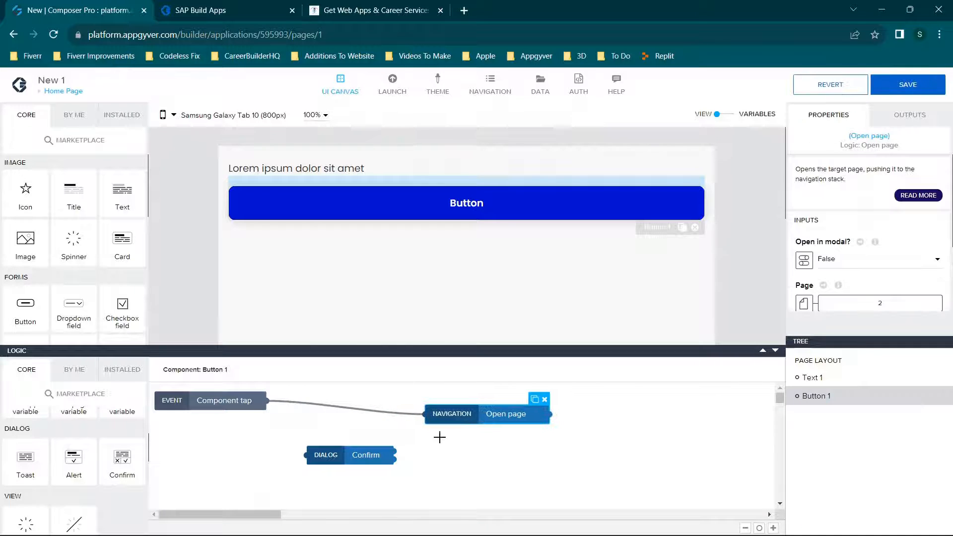
left_click(384, 413)
key("Delete")
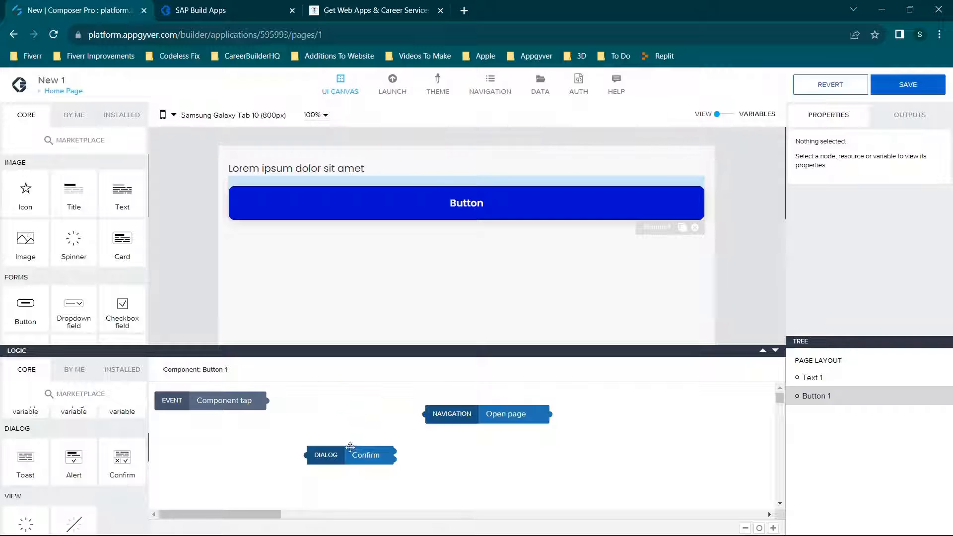
left_click_drag(347, 453, 345, 411)
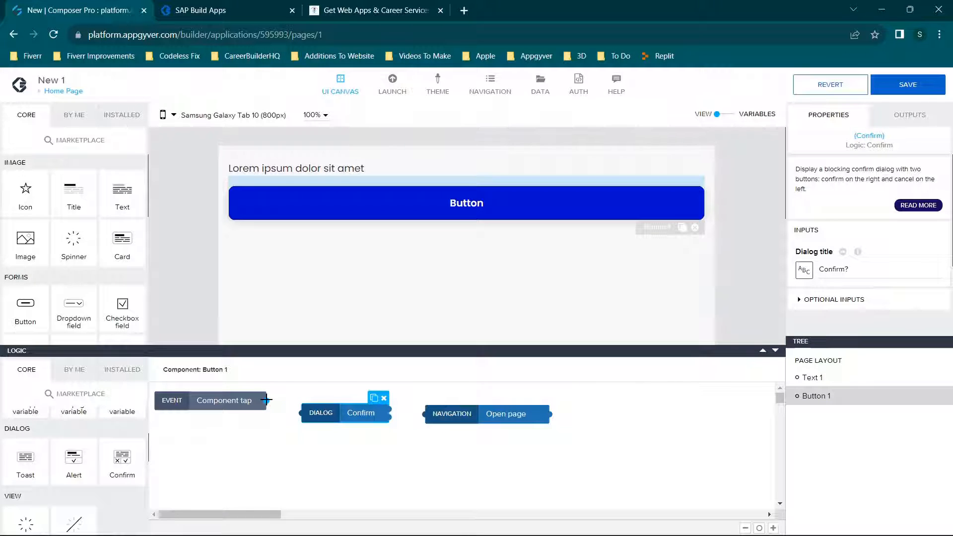
Connect Component tap to the Confirm dialog, and the dialog's first output to Open page.
left_click_drag(266, 400, 318, 414)
left_click(338, 412)
left_click_drag(391, 409, 427, 414)
left_click(489, 416)
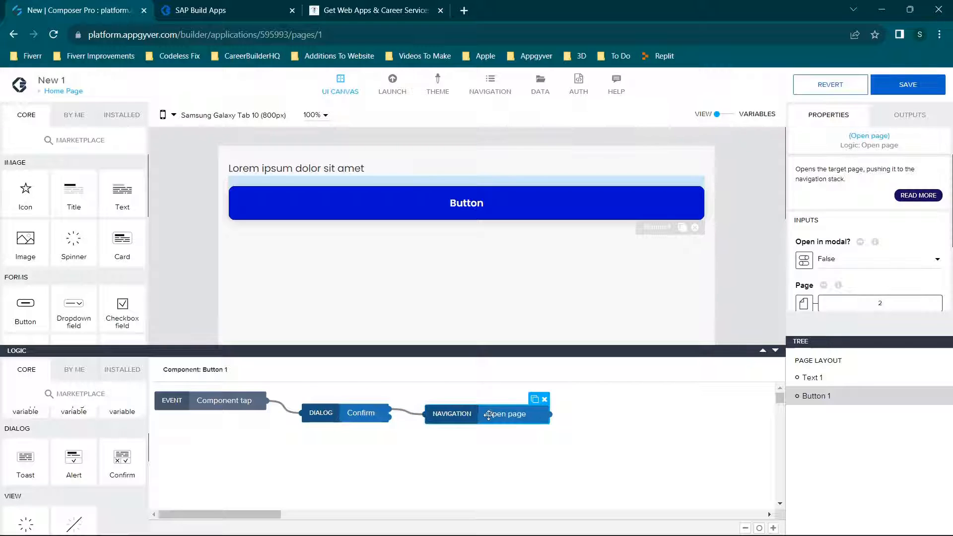
Inspect the Confirm dialog's properties and the descriptions of its outputs at both ports.
left_click(365, 414)
scroll(868, 258, "down", 1)
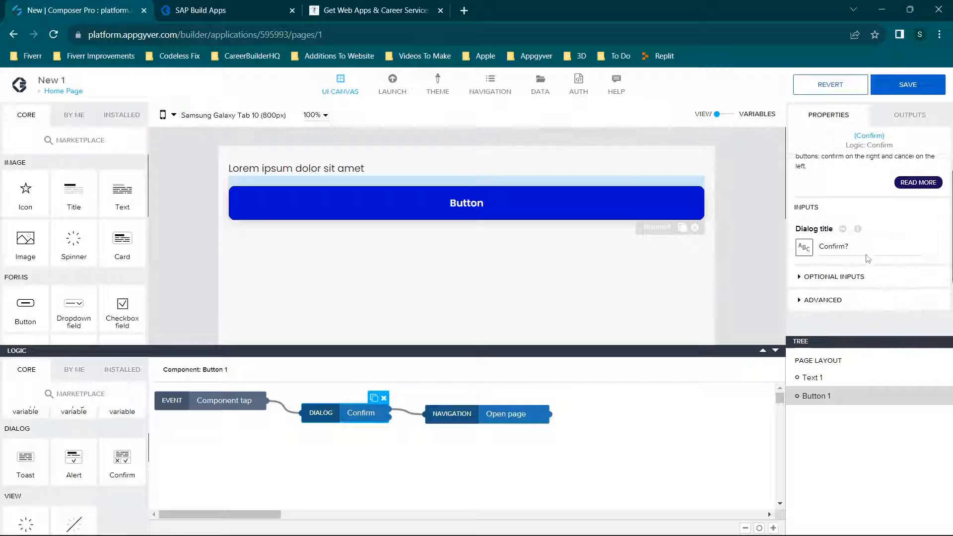
scroll(868, 258, "down", 1)
left_click(909, 115)
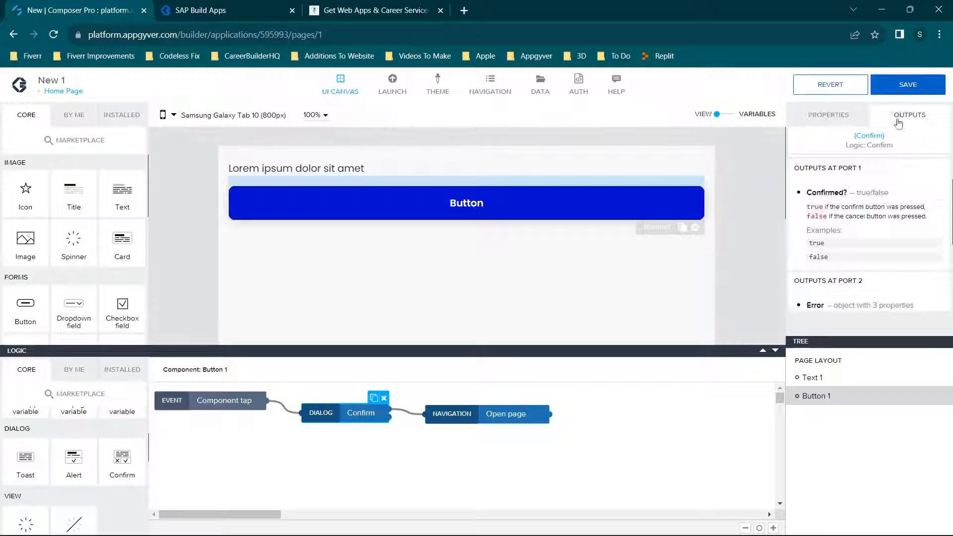
scroll(856, 238, "up", 2)
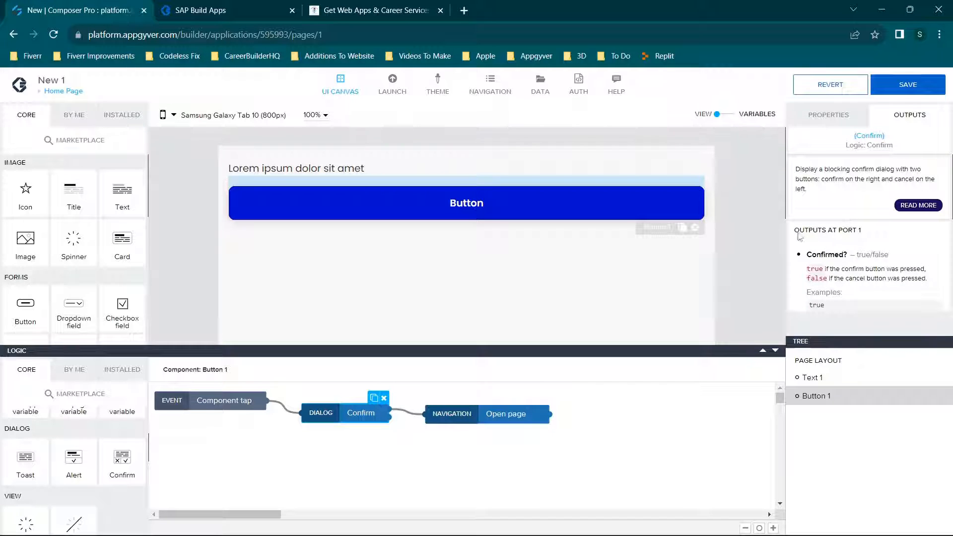
scroll(862, 243, "down", 2)
scroll(867, 207, "down", 2)
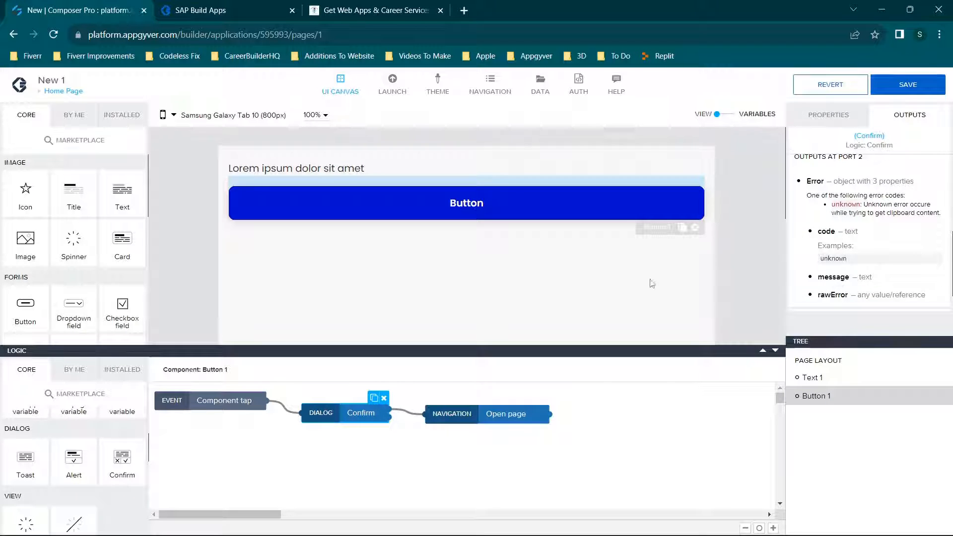
Save the app and test the button's confirmation in the preview, cancelling it once and accepting it once.
left_click(906, 84)
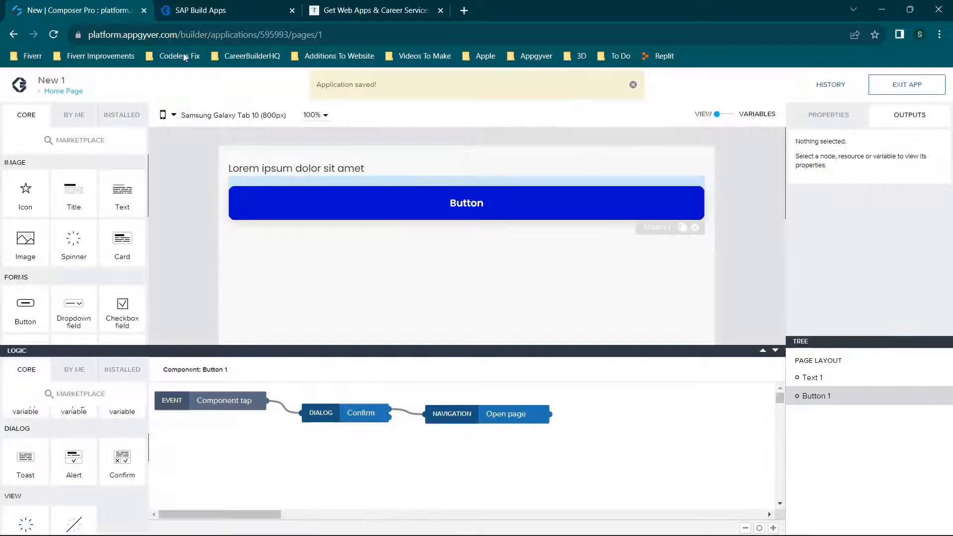
left_click(205, 9)
left_click(506, 132)
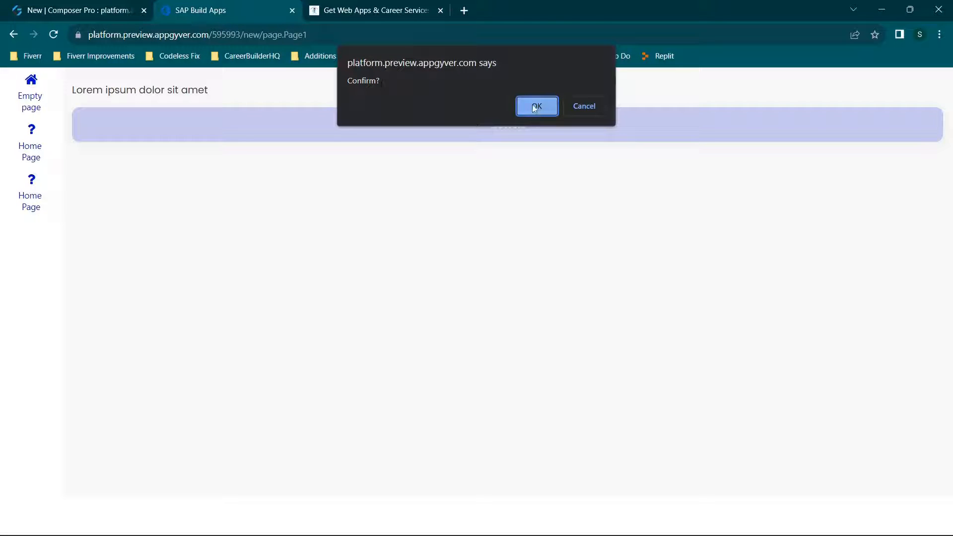
left_click(583, 106)
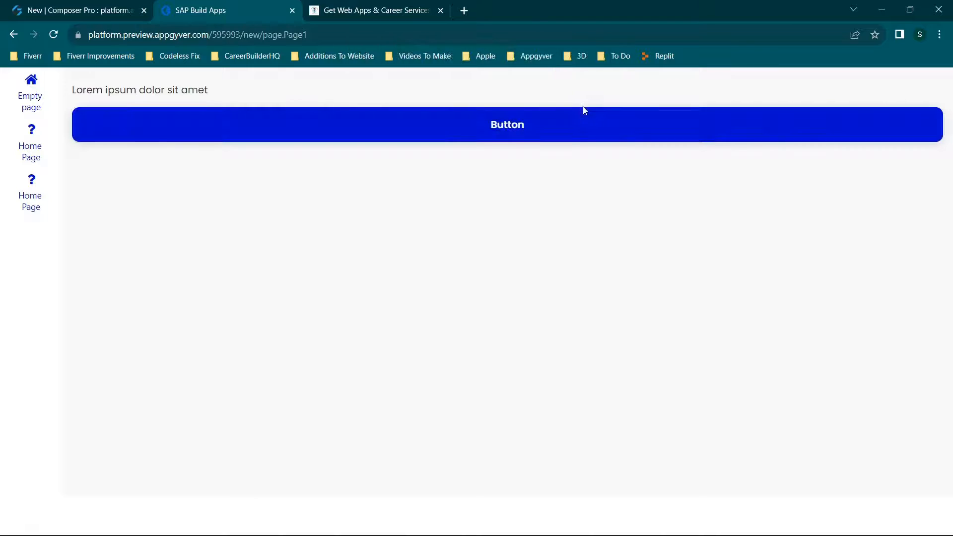
left_click(555, 133)
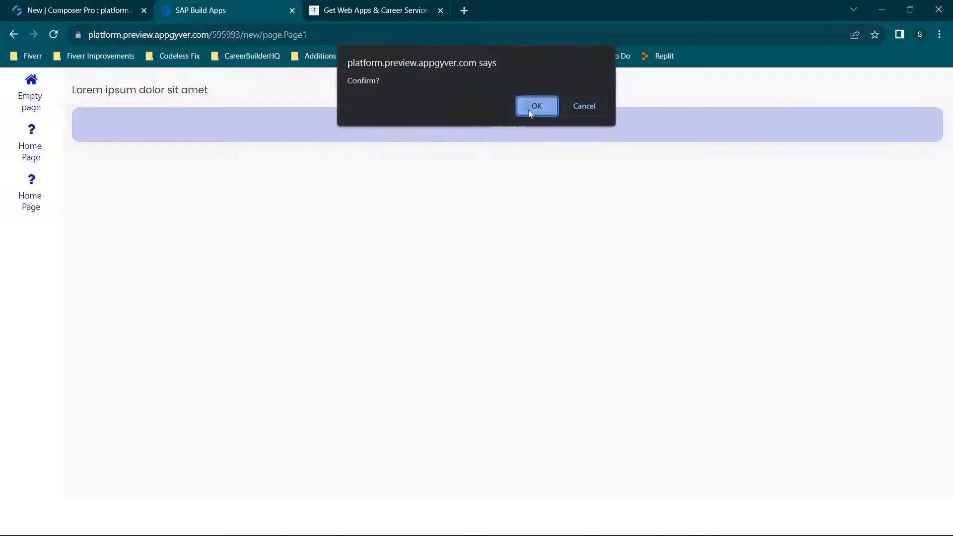
left_click(530, 110)
left_click(55, 10)
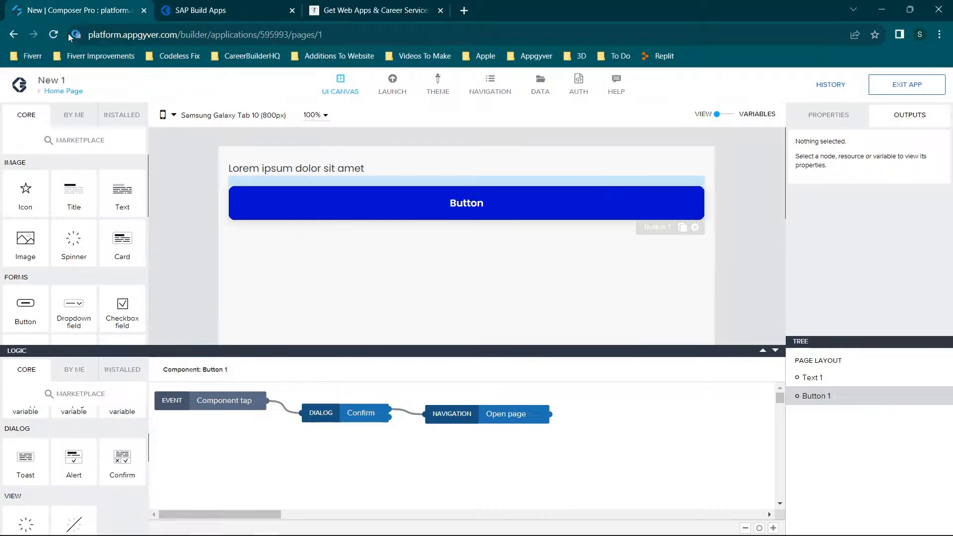
Look through the core view, data, device and utility flow functions available for the button's logic.
scroll(87, 442, "down", 5)
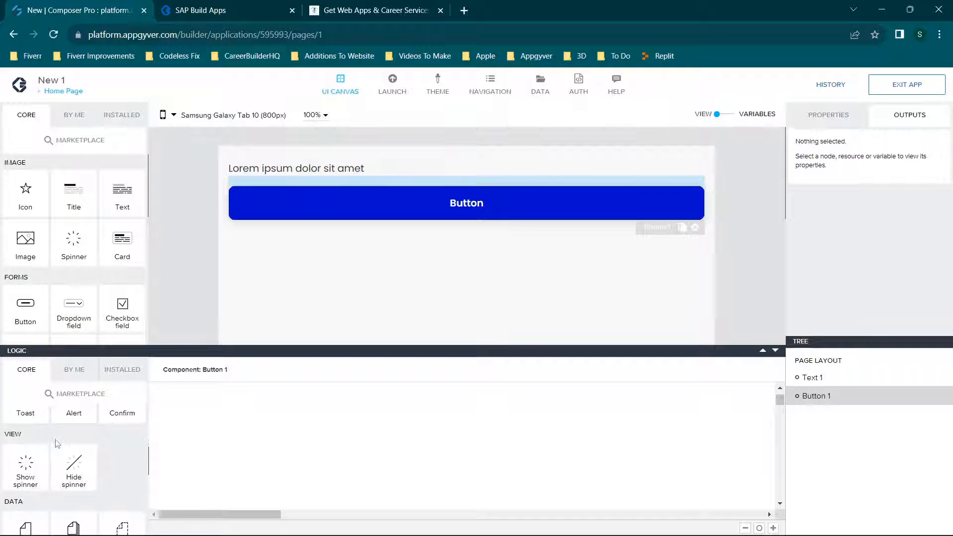
scroll(92, 434, "up", 1)
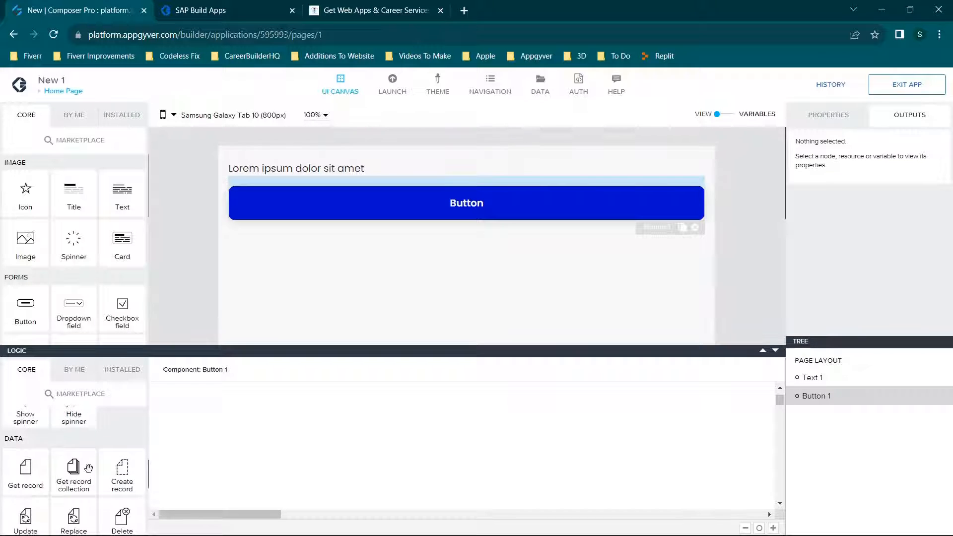
scroll(85, 463, "down", 3)
scroll(84, 464, "up", 2)
scroll(70, 462, "down", 1)
scroll(53, 459, "up", 1)
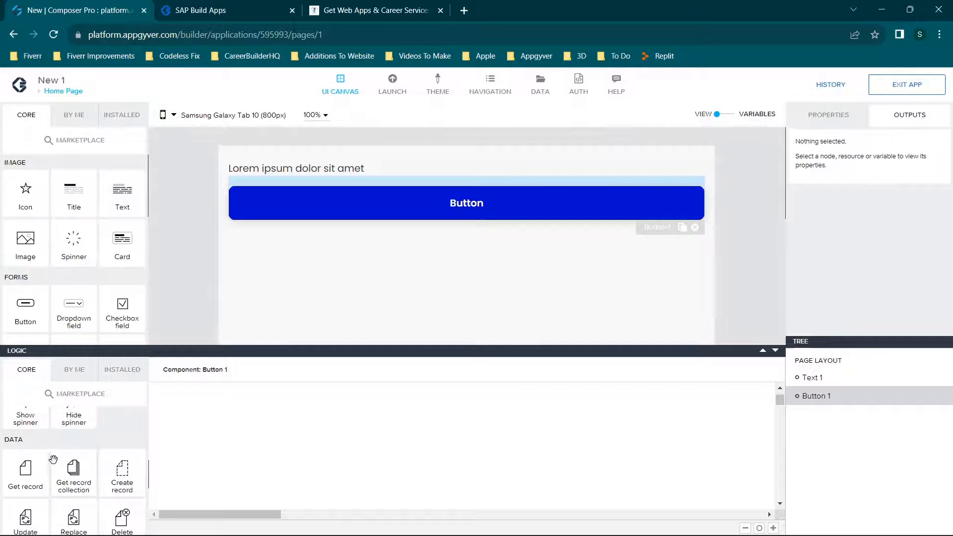
scroll(47, 437, "down", 1)
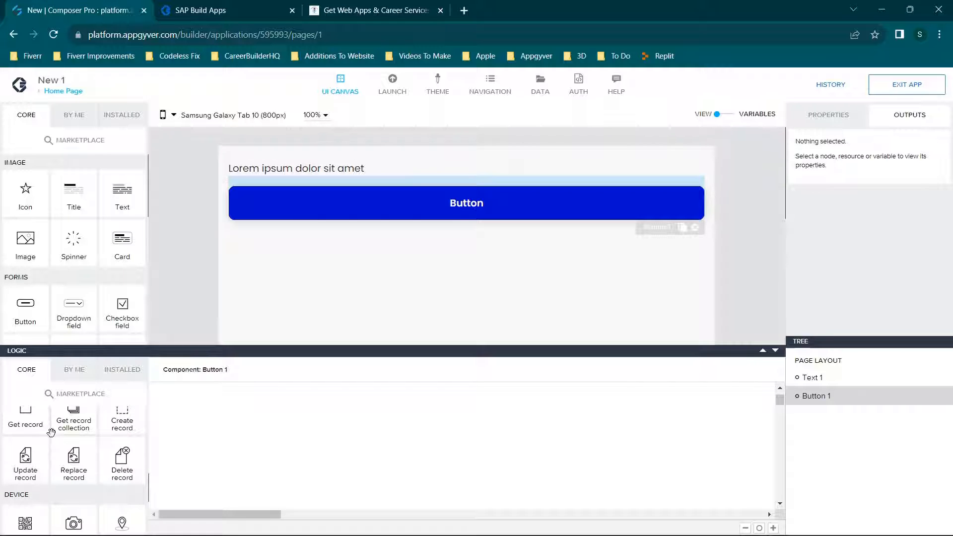
scroll(59, 440, "down", 1)
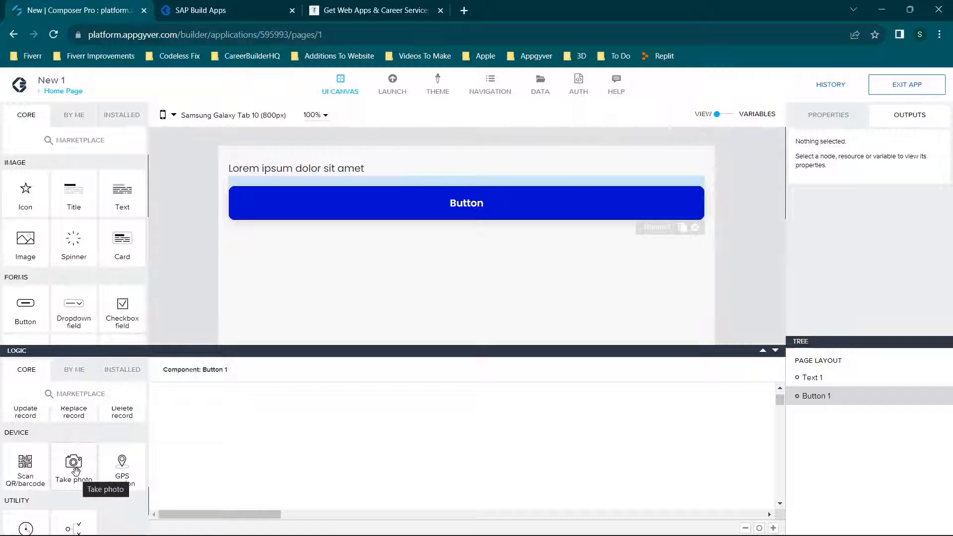
scroll(75, 465, "down", 1)
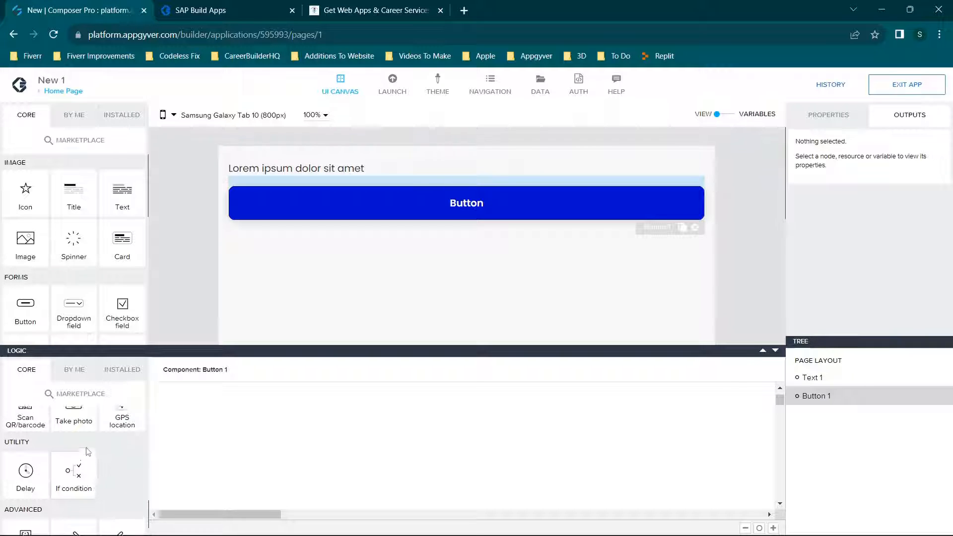
scroll(82, 461, "up", 1)
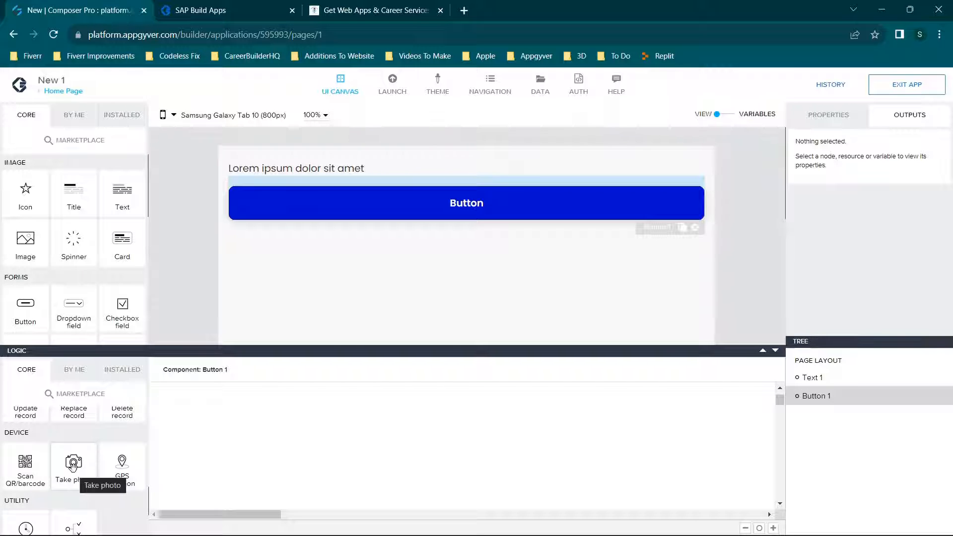
Add an If condition function to the button's logic, below the Confirm dialog.
scroll(96, 454, "down", 2)
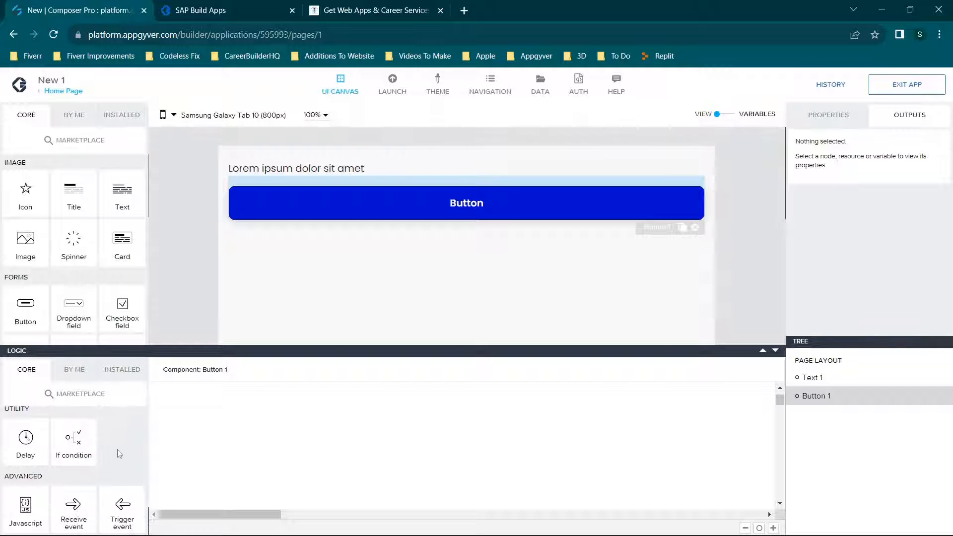
left_click_drag(74, 440, 381, 435)
scroll(323, 436, "up", 1)
left_click_drag(391, 493, 375, 453)
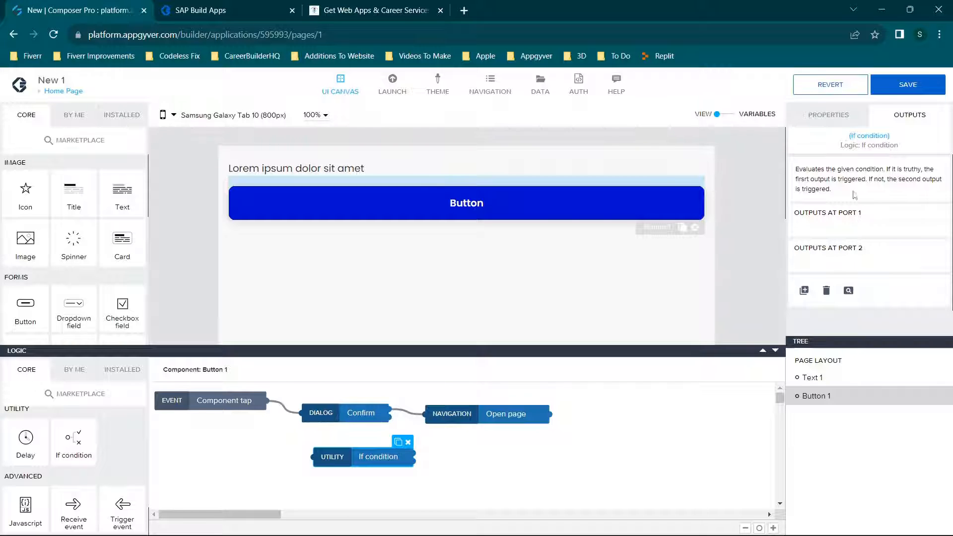
Inspect the binding types and Formula editor for the If condition's Condition input, close without saving, and shrink the logic area.
left_click(844, 120)
left_click(804, 252)
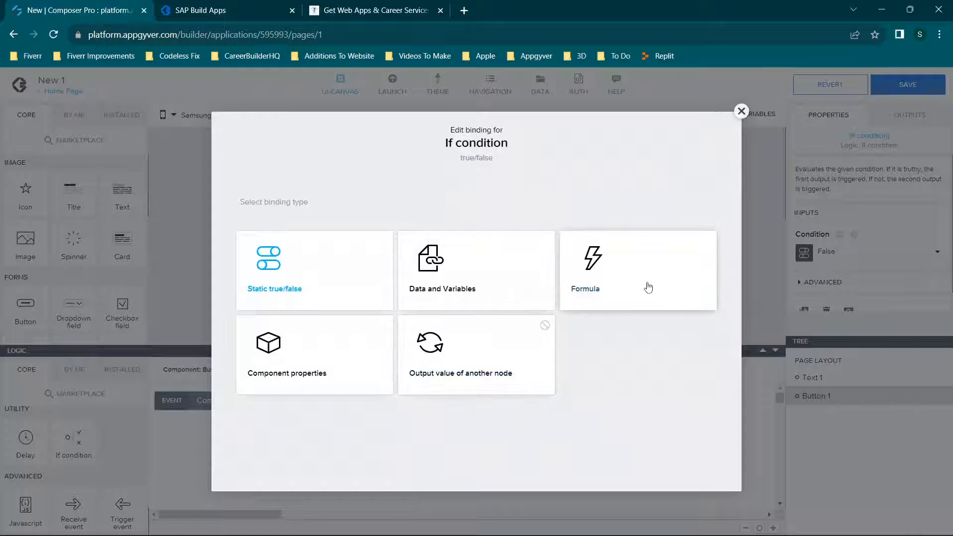
left_click(618, 275)
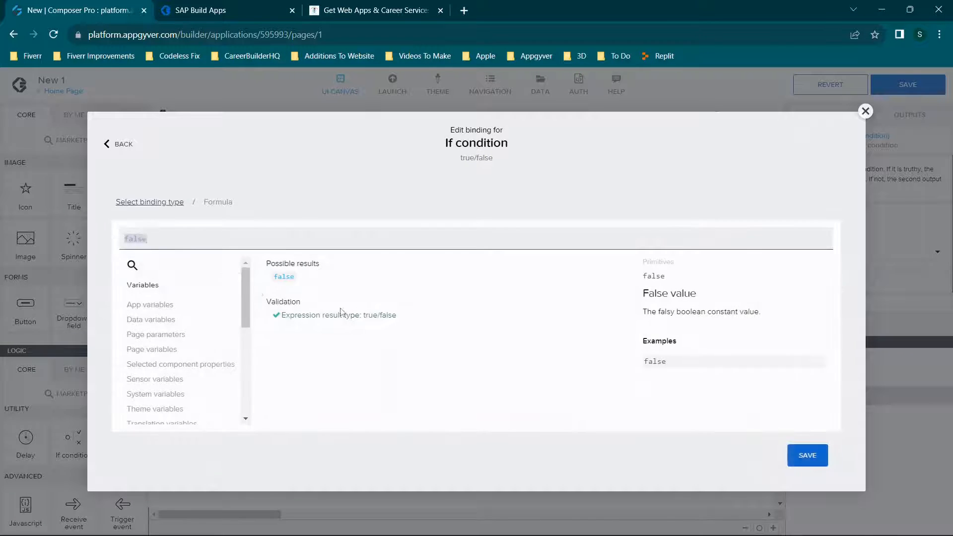
left_click(866, 111)
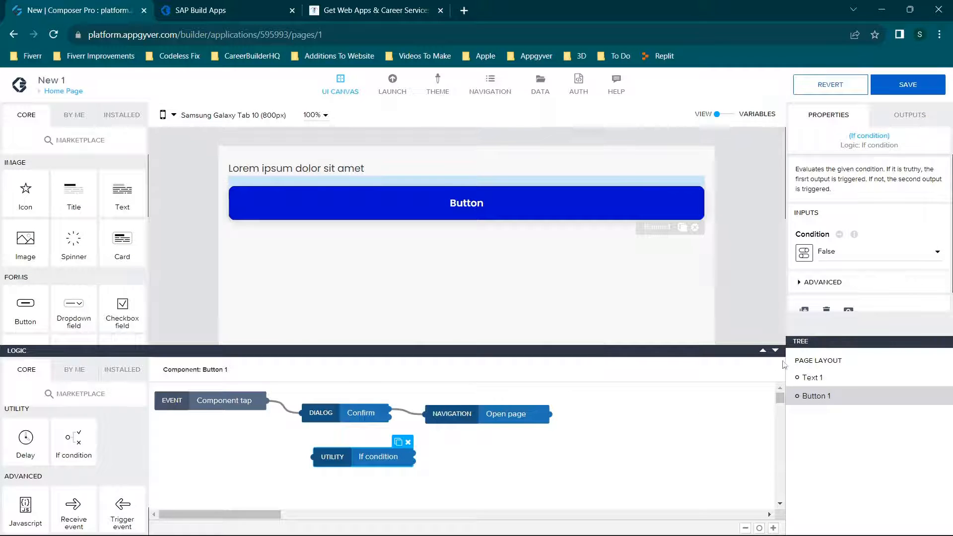
left_click(776, 351)
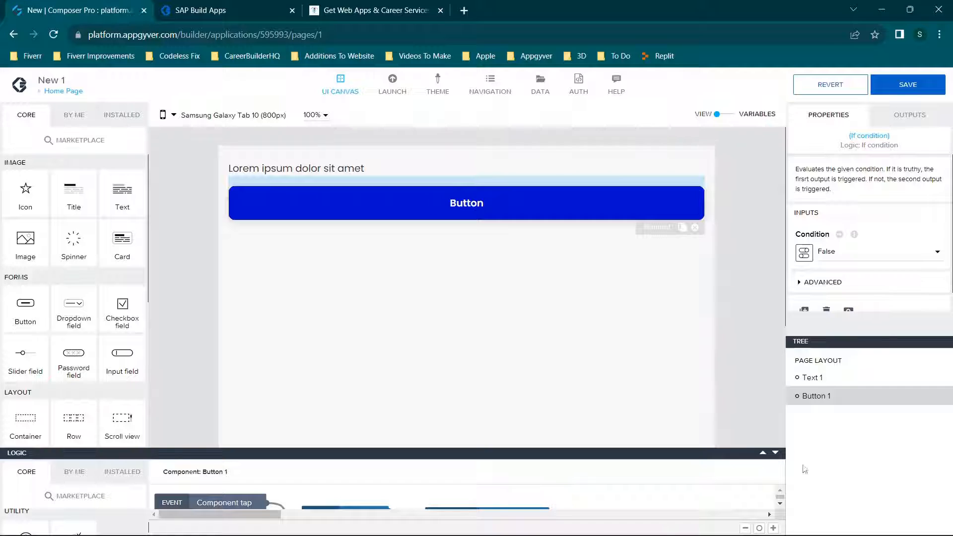
Enlarge the logic area and reposition the If condition node slightly lower and to the right, keeping it selected.
left_click(763, 453)
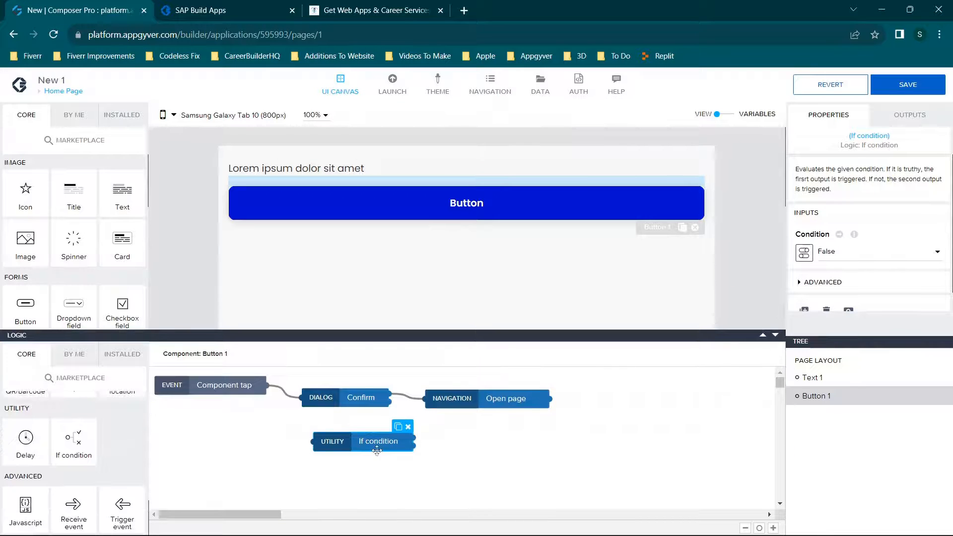
left_click_drag(378, 446, 408, 458)
left_click_drag(482, 491, 366, 457)
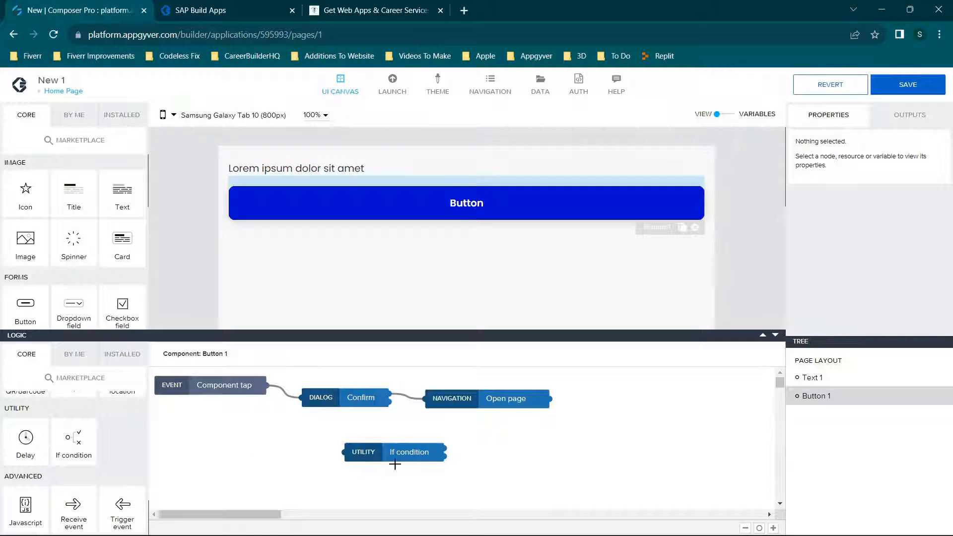
left_click(421, 451)
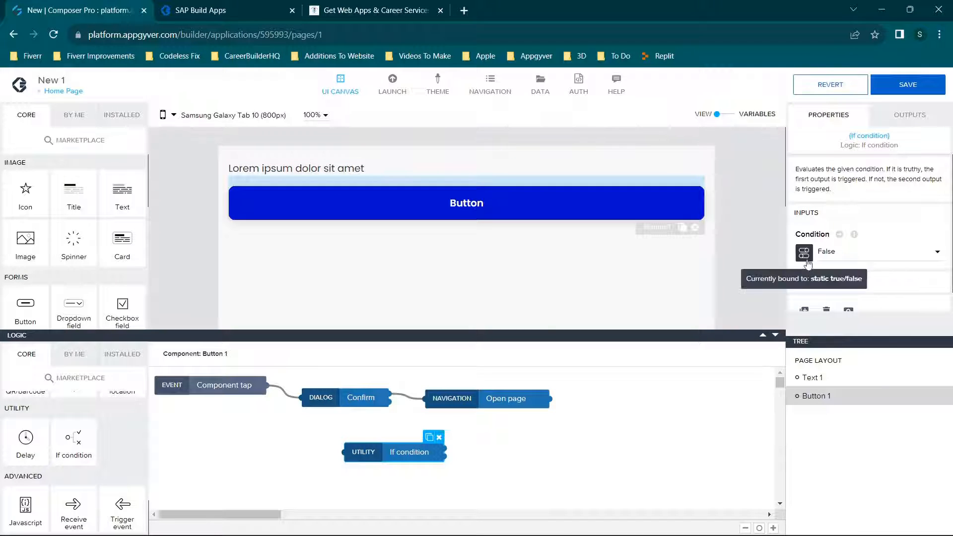
Bind the button's Label to a formula with the text value "A" and save the binding.
left_click(554, 208)
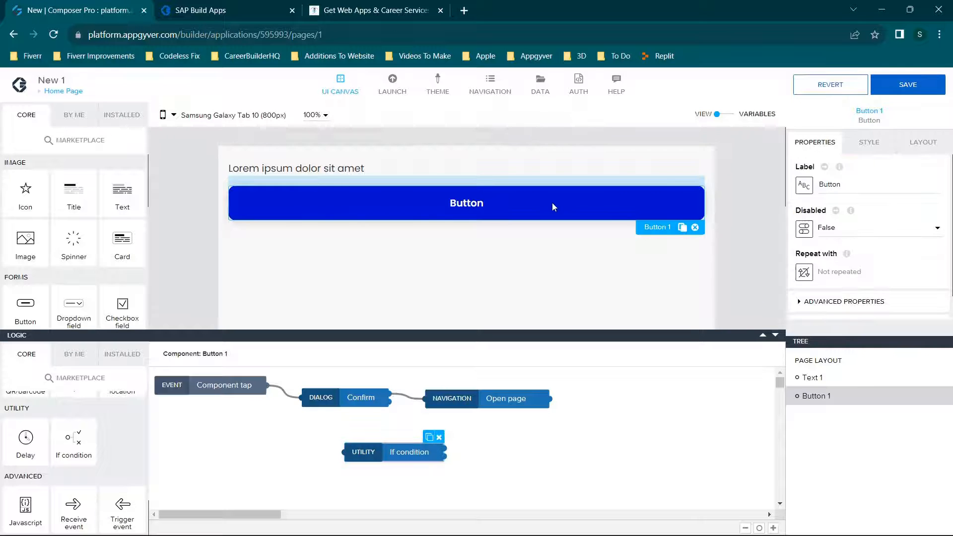
left_click(805, 186)
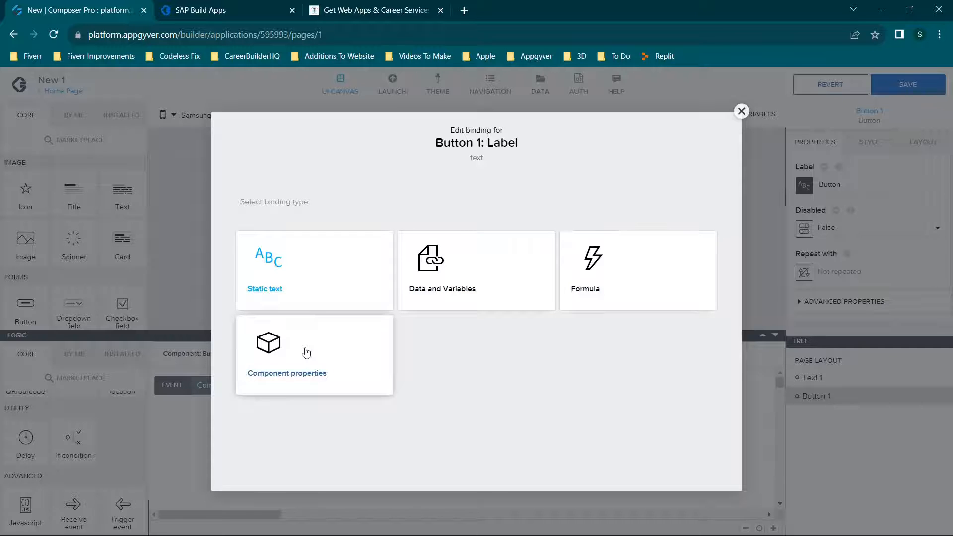
left_click(657, 305)
left_click(246, 312)
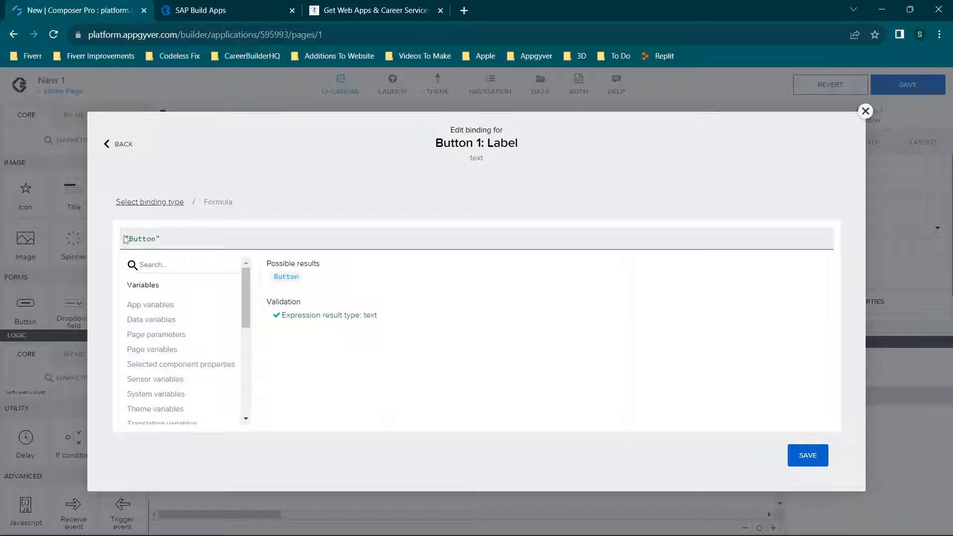
mouse_move(125, 237)
left_mouse_down()
mouse_move(214, 239)
mouse_move(131, 242)
left_mouse_up()
type("A")
left_click(808, 456)
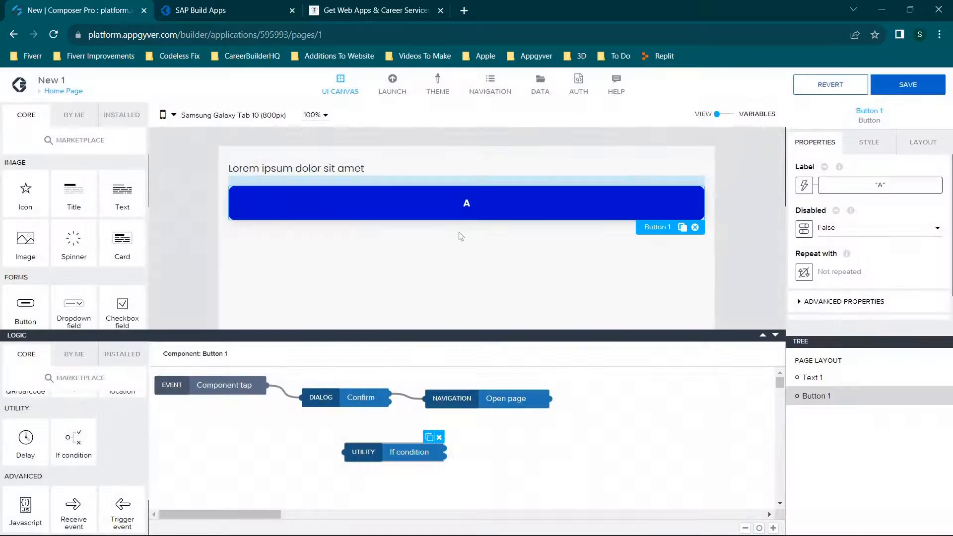
Reopen the button label's formula editor and look through the App variables and Date function categories.
left_click(804, 185)
left_click(593, 277)
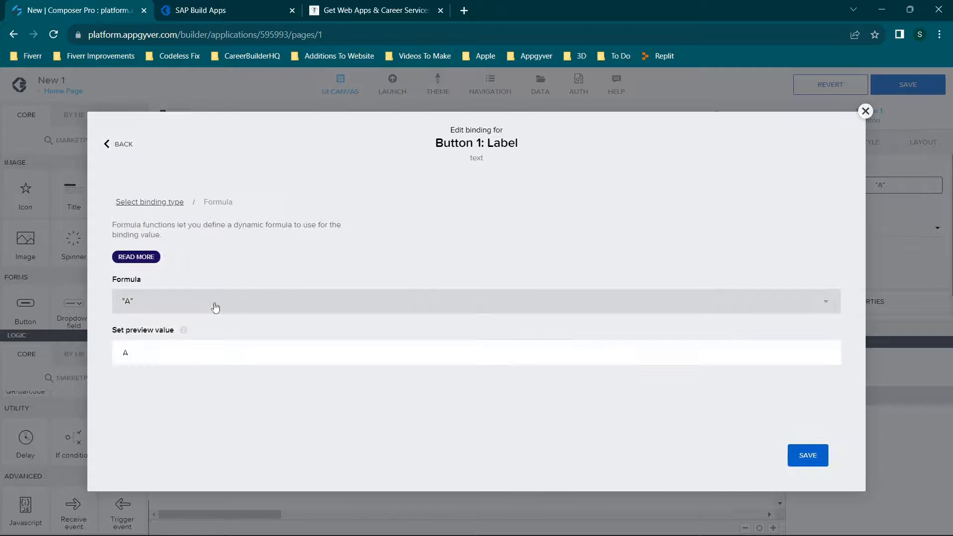
left_click(213, 305)
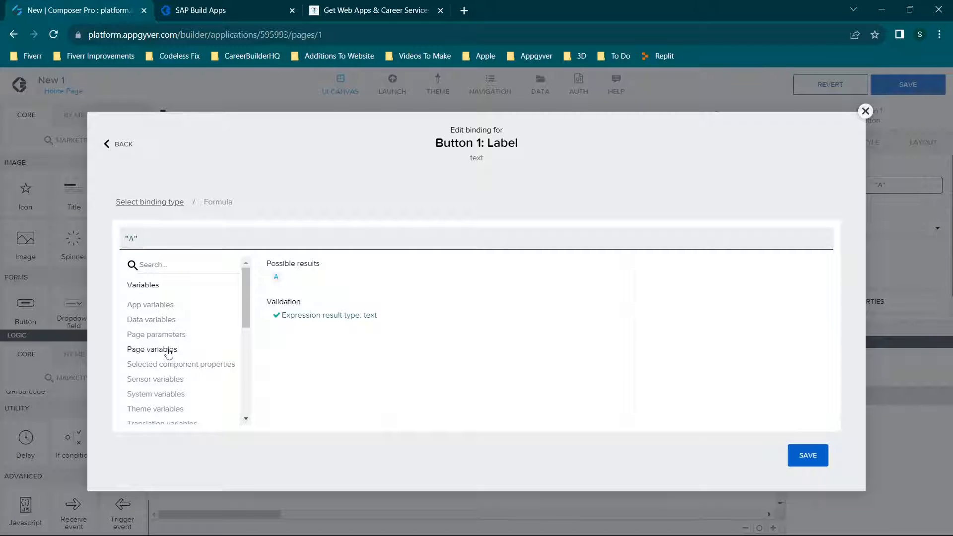
left_click(159, 304)
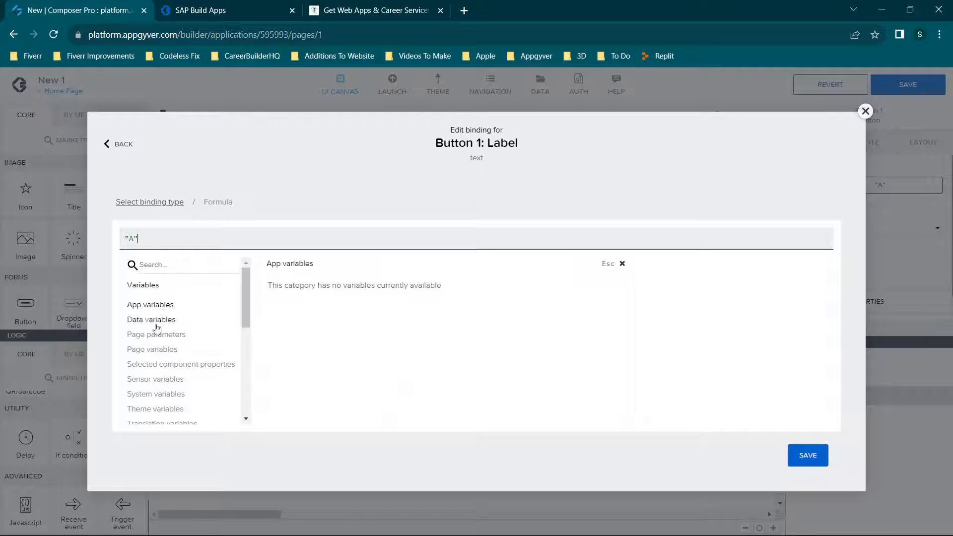
scroll(176, 384, "down", 4)
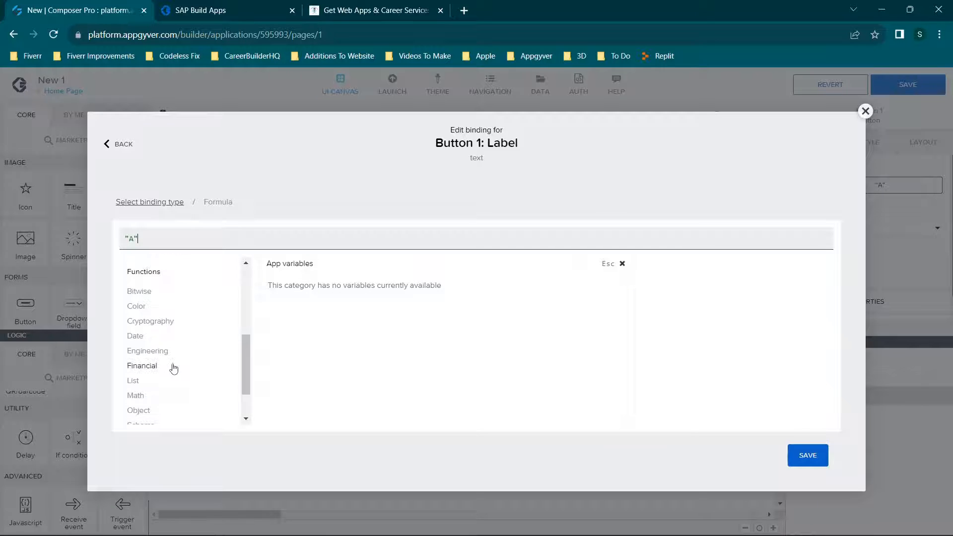
left_click(142, 337)
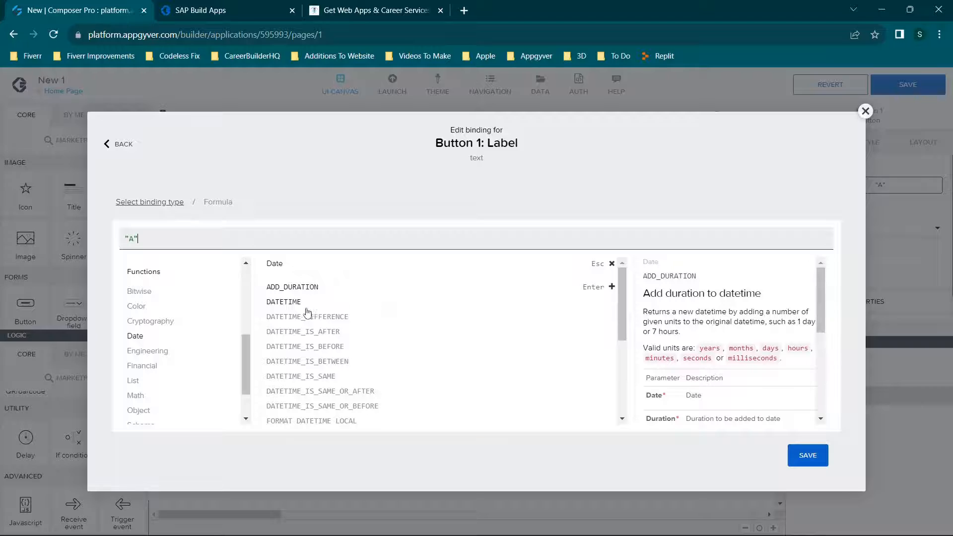
scroll(293, 307, "down", 2)
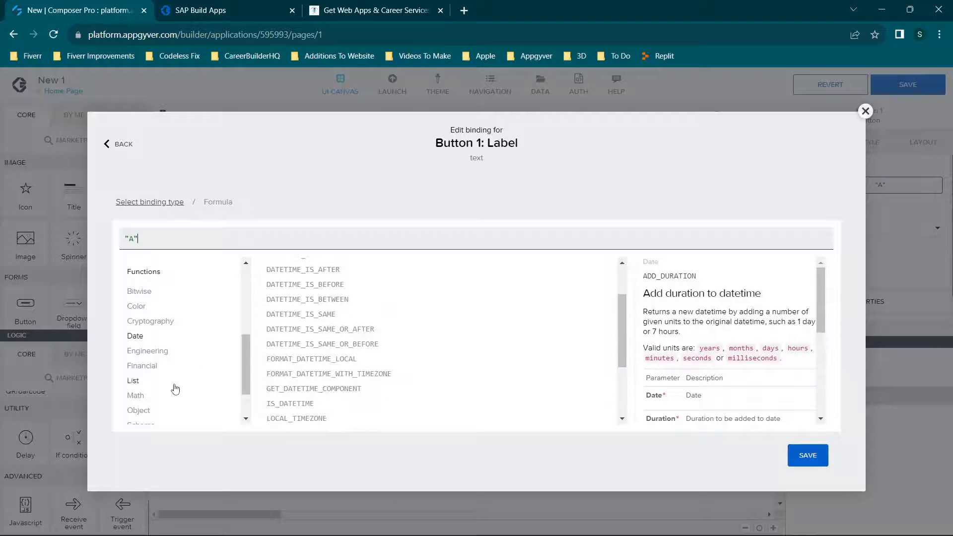
Examine the Math functions in the formula editor, reading the description and examples of ADD, and skim the remaining categories.
left_click(142, 396)
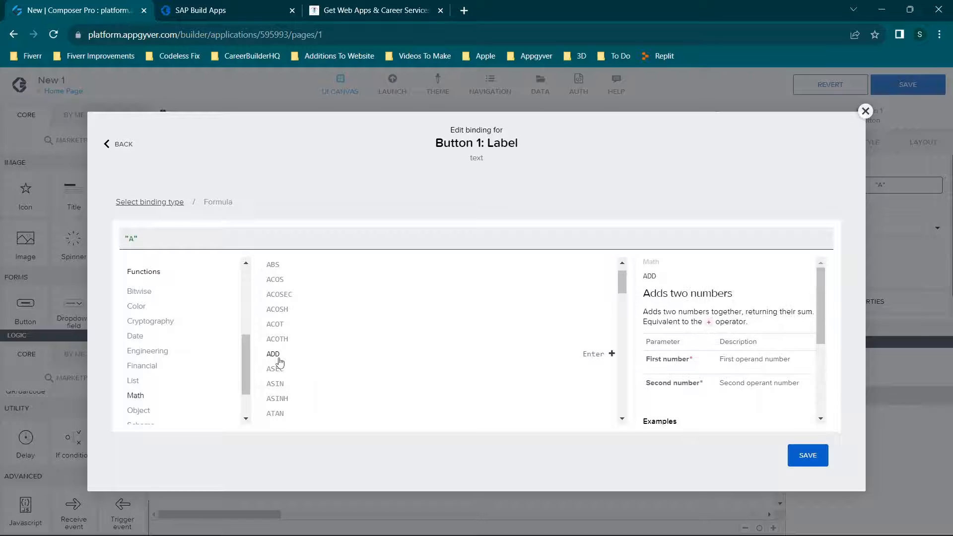
scroll(660, 337, "down", 3)
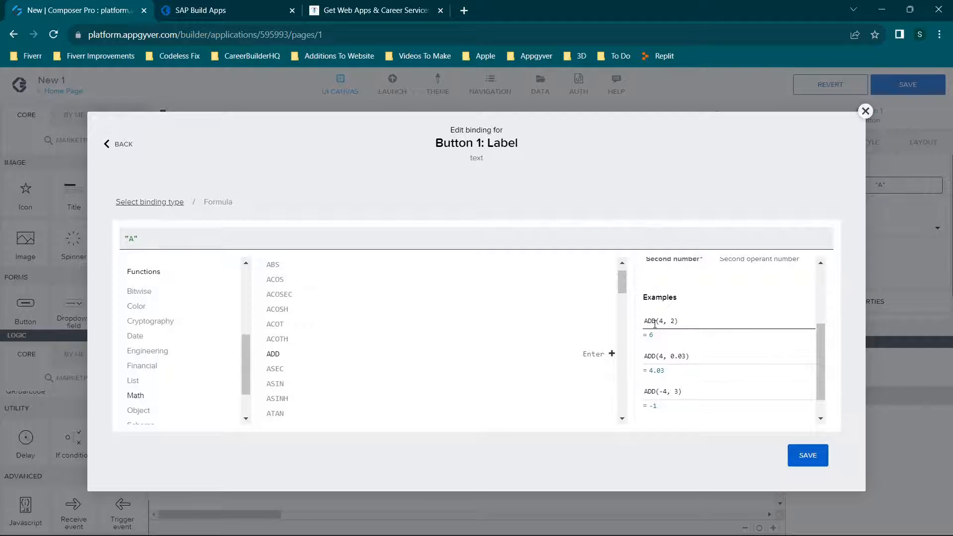
left_click_drag(649, 321, 746, 318)
left_click_drag(685, 327, 629, 327)
scroll(207, 356, "down", 1)
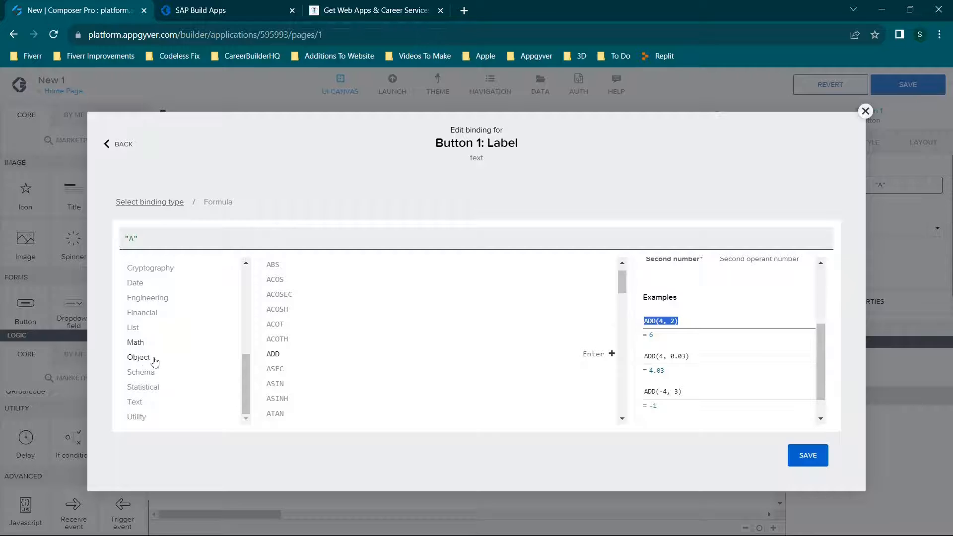
scroll(180, 301, "up", 5)
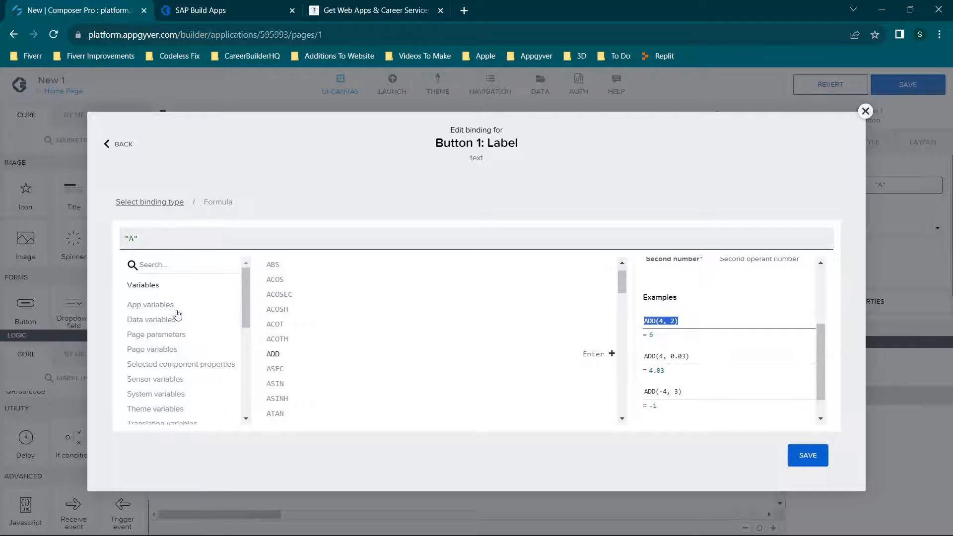
Look through the Data and System variables available for formulas, including the browser information, and close the editor without saving.
left_click(142, 319)
left_click(136, 339)
left_click(144, 394)
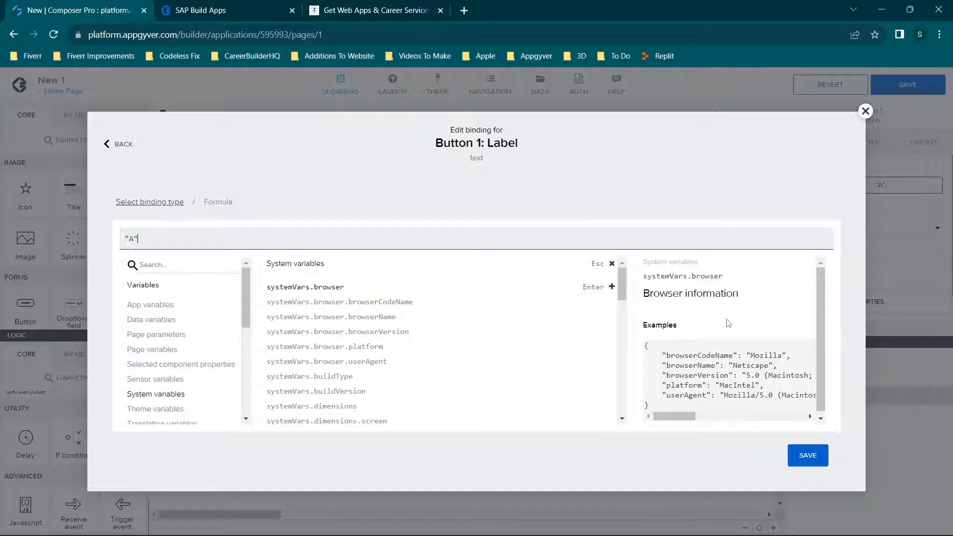
scroll(412, 347, "down", 3)
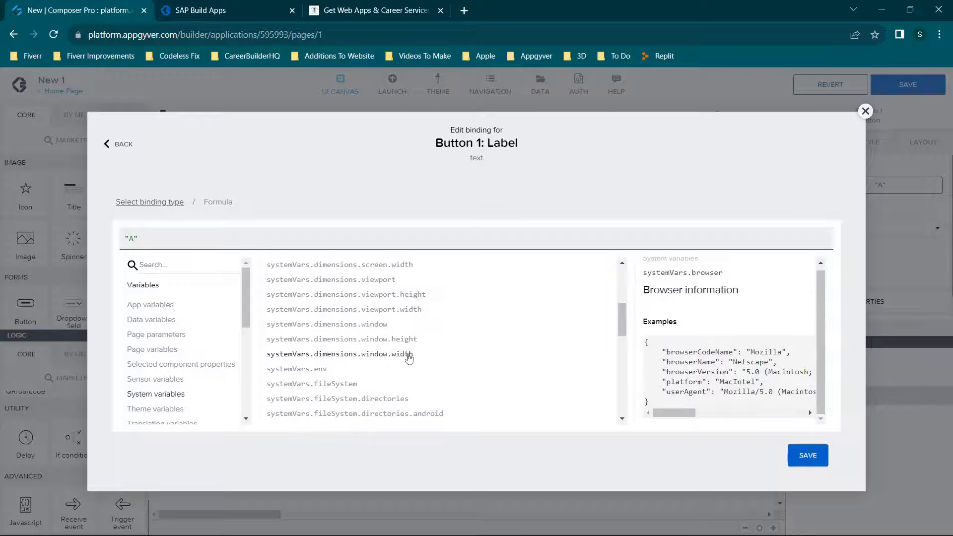
left_click(866, 112)
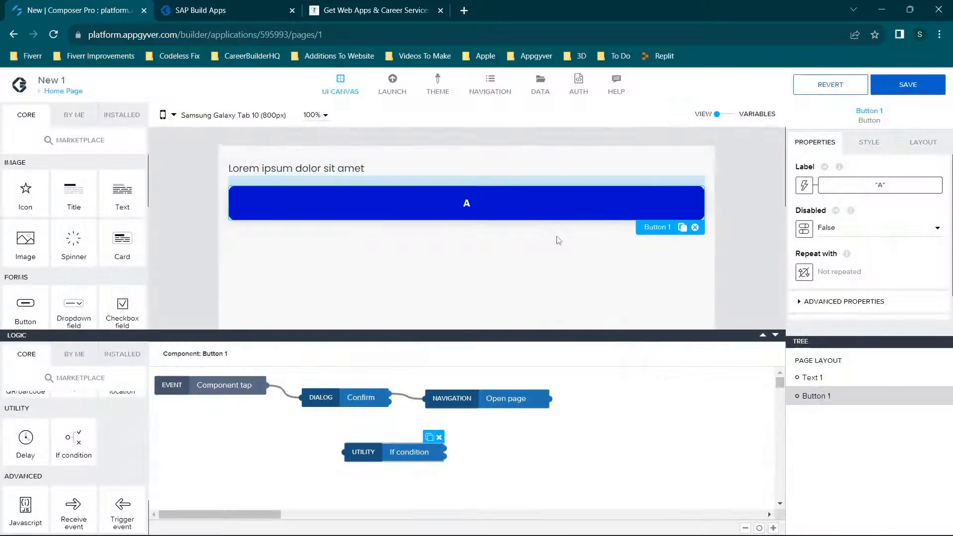
Switch Home Page to its variables, hide the logic area, and read the descriptions of app variables, page variables, page parameters and data variables.
left_click(725, 115)
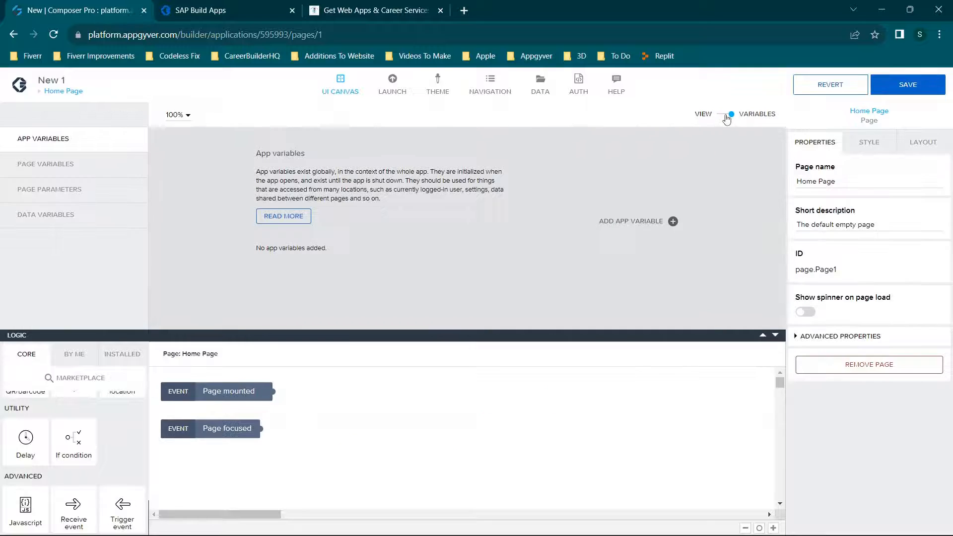
left_click(776, 336)
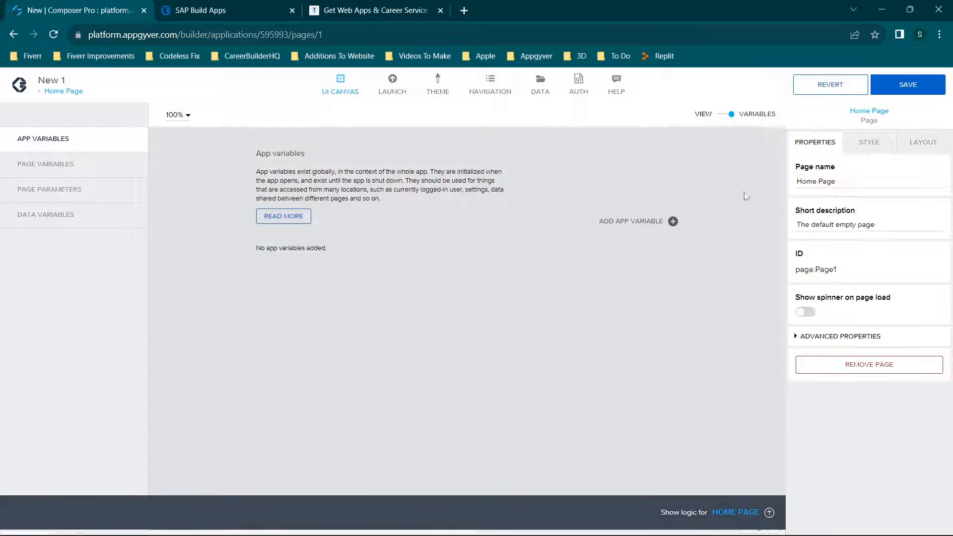
left_click(44, 163)
left_click(44, 189)
left_click(45, 214)
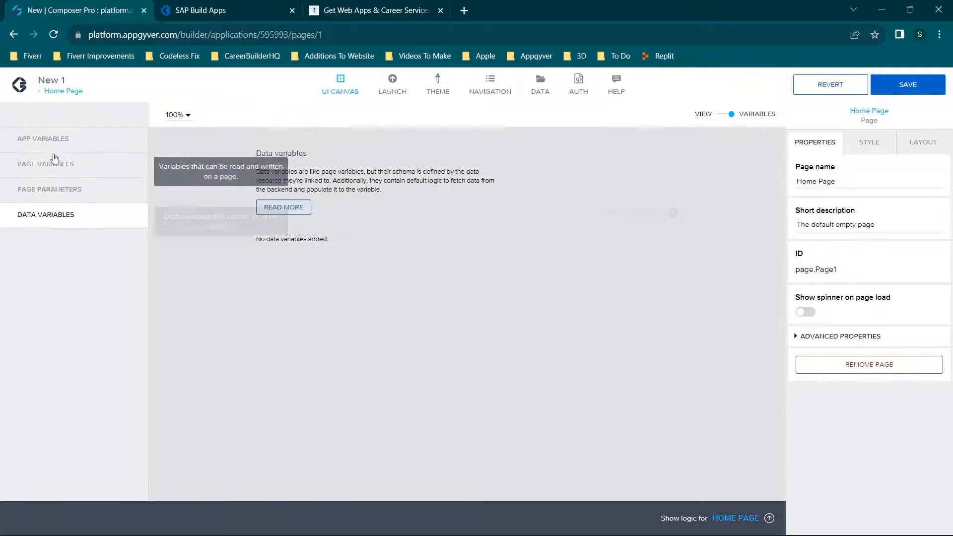
left_click(56, 140)
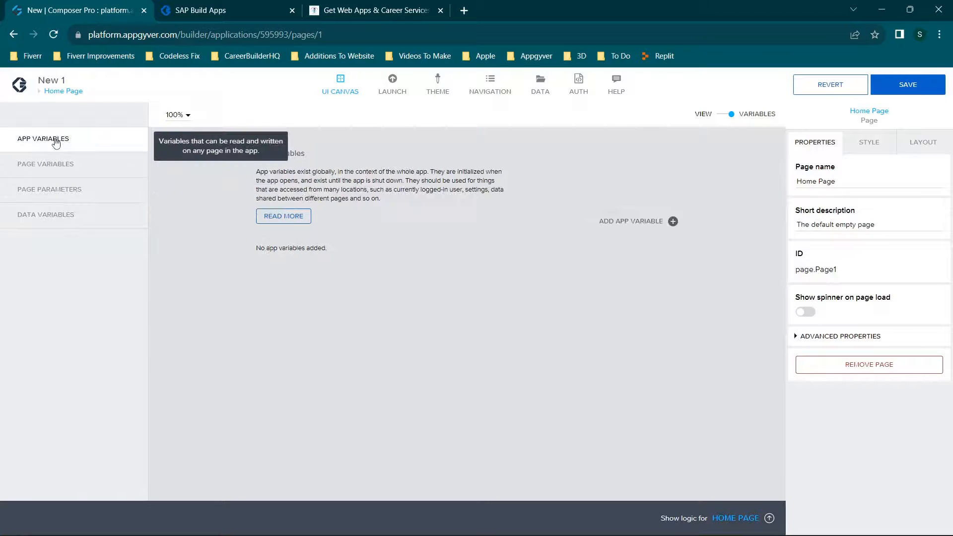
left_click(66, 166)
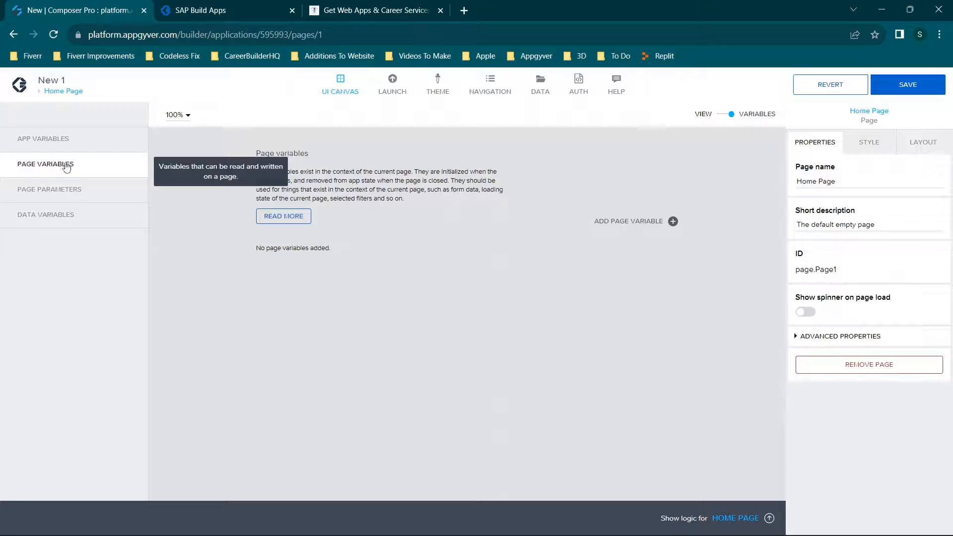
left_click(76, 194)
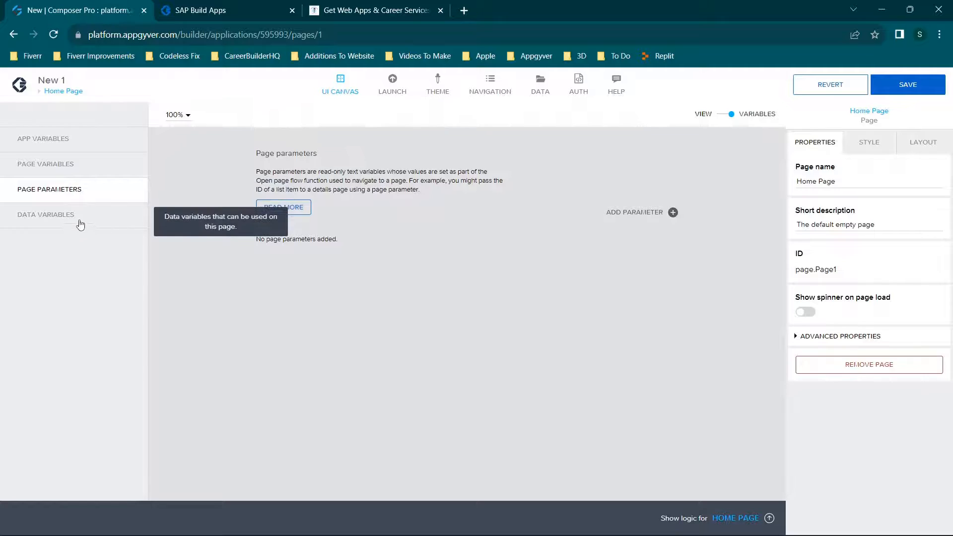
left_click(78, 219)
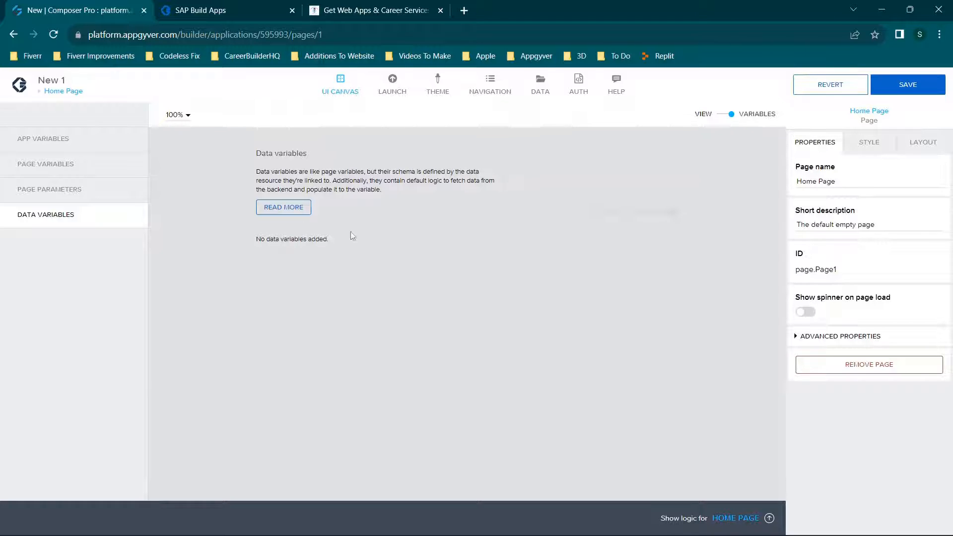
Check the data resources in the Data configurator, close it, and return to the page's view canvas.
left_click(540, 88)
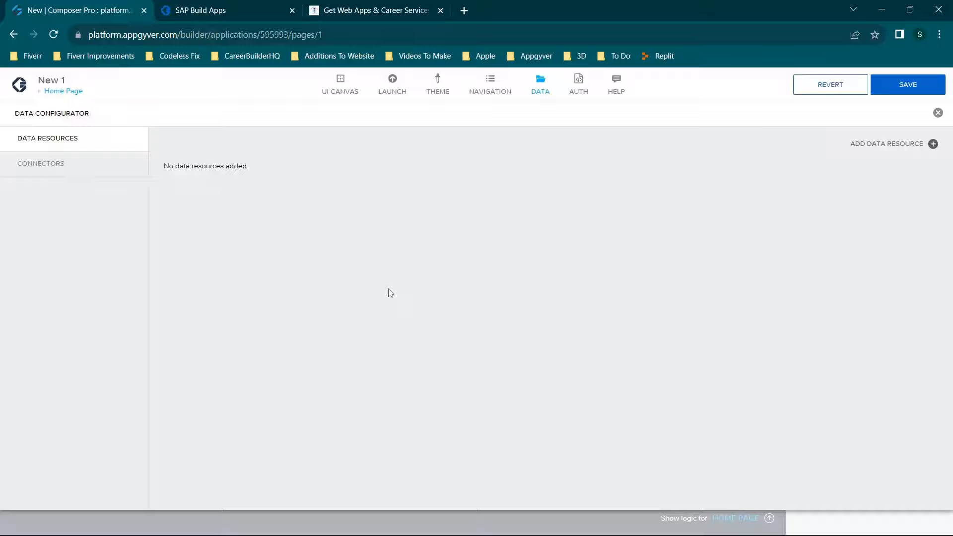
left_click(938, 113)
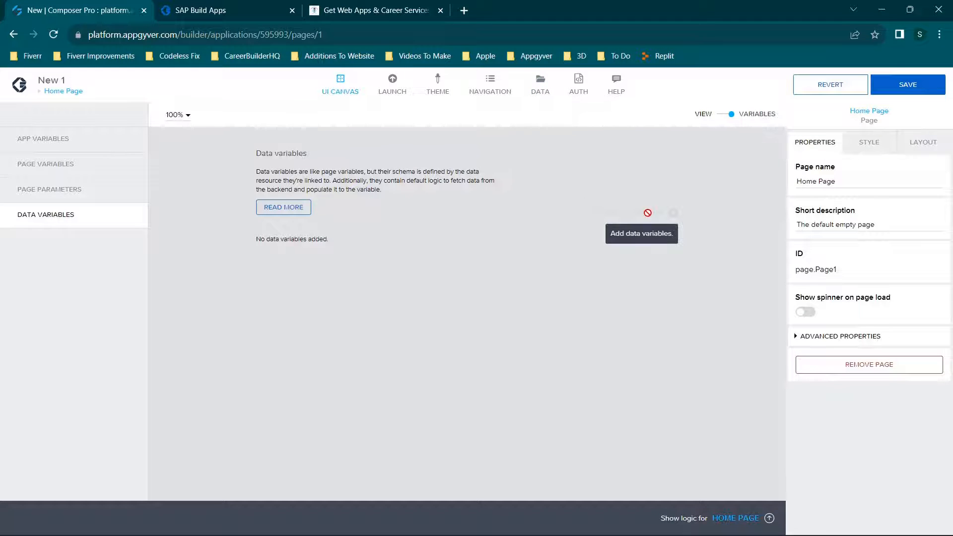
left_click(729, 118)
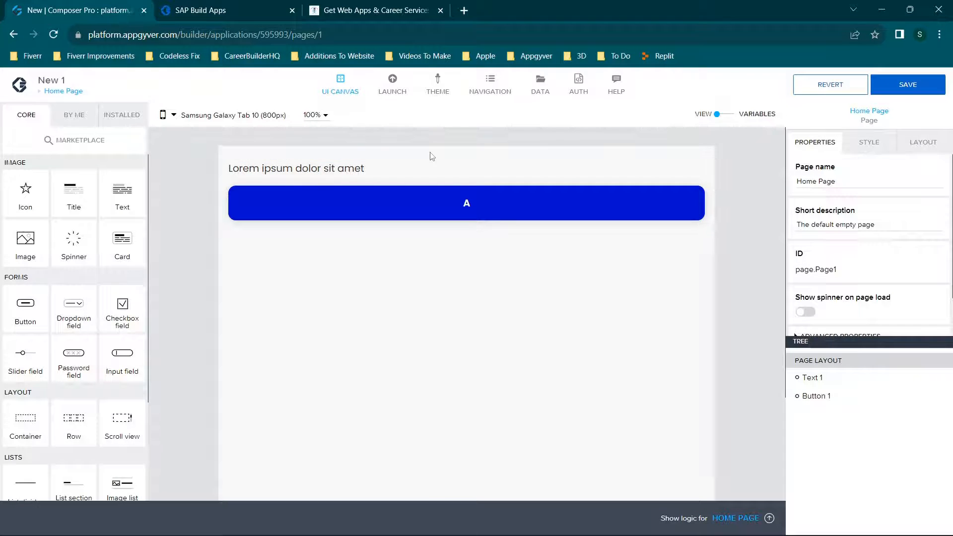
Add a new app variable in the page's variables and select it to show its properties.
left_click(730, 118)
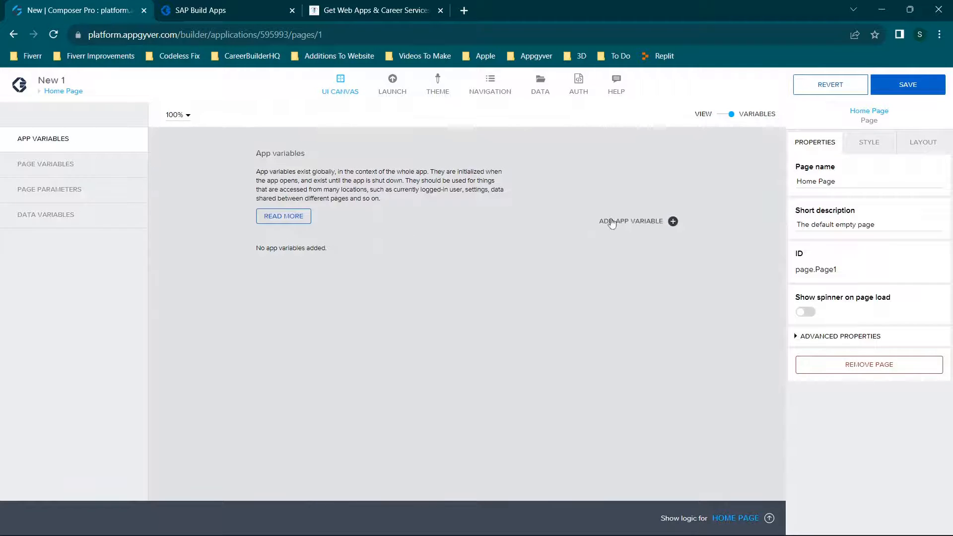
left_click(633, 226)
left_click(481, 256)
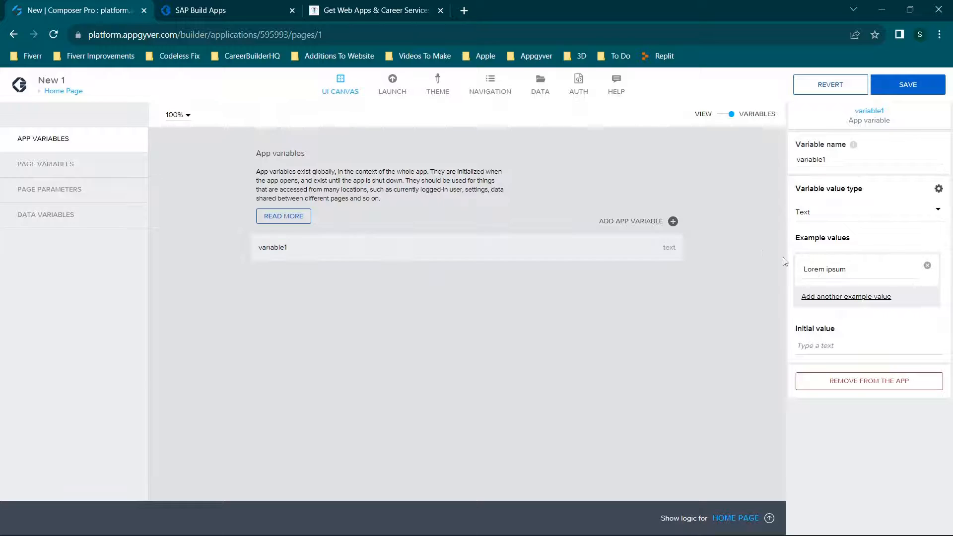
Look through the value types available for the app variable, leave the type as Text, and return to the view canvas.
left_click(846, 218)
scroll(866, 318, "down", 2)
scroll(866, 317, "up", 2)
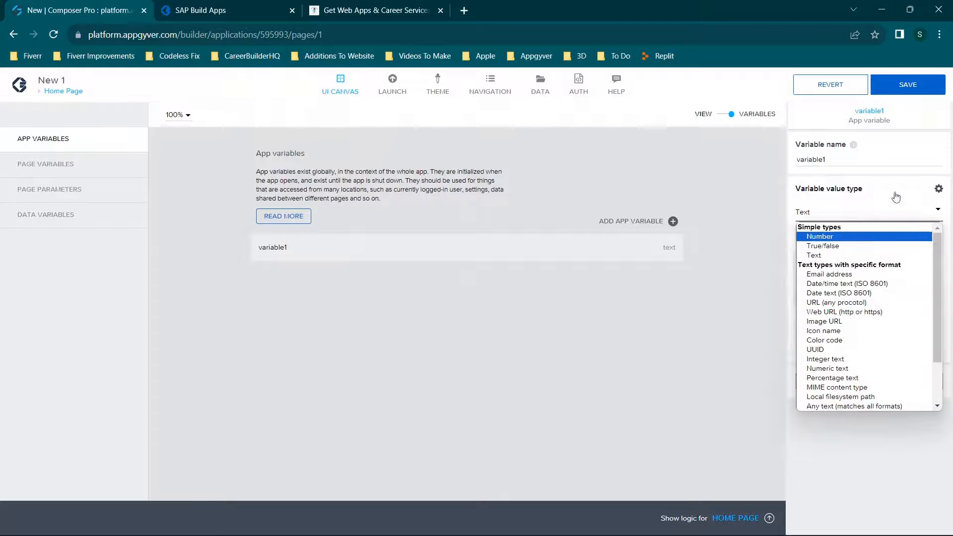
left_click(726, 116)
left_click(726, 118)
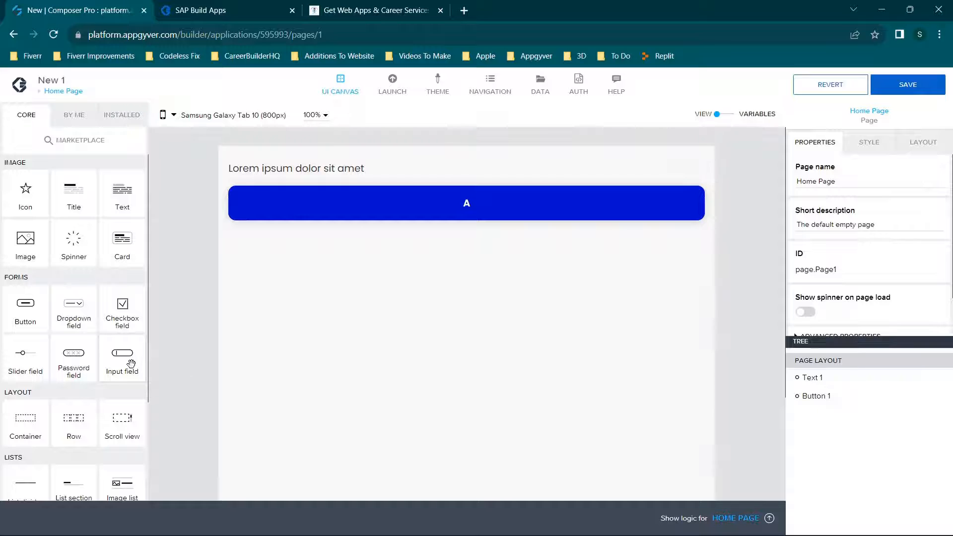
Add a title above the text on Home Page and set its content to "This is my app!".
left_click_drag(82, 218, 424, 178)
left_click(914, 183)
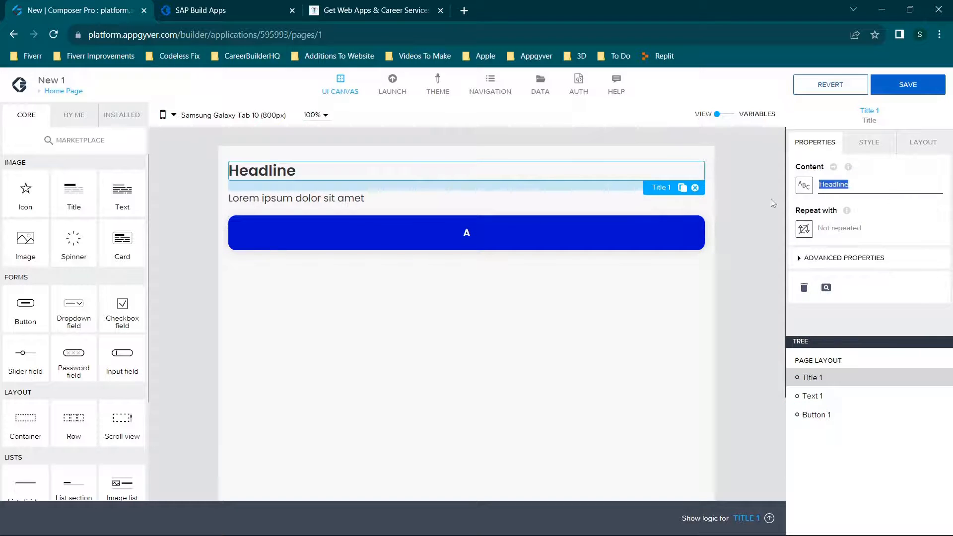
type("This is")
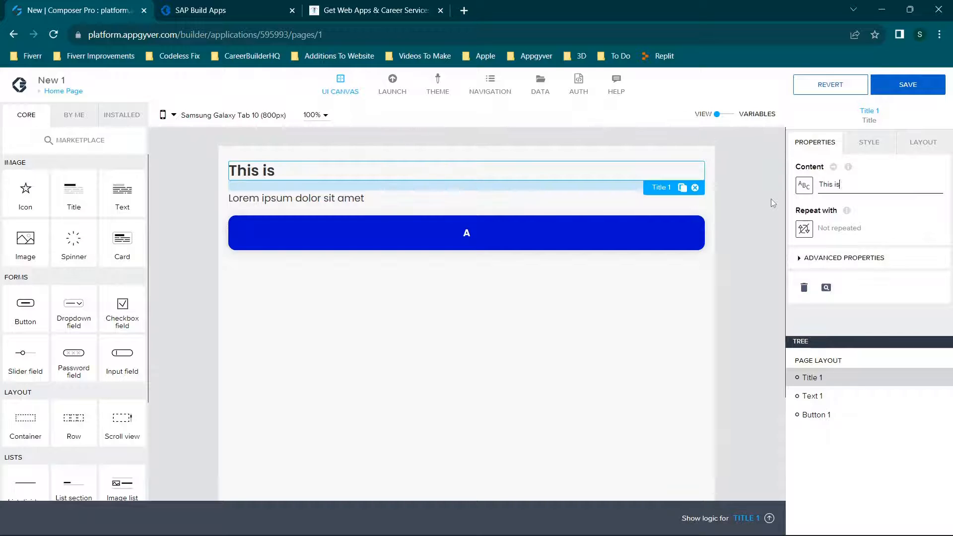
type(" my app!")
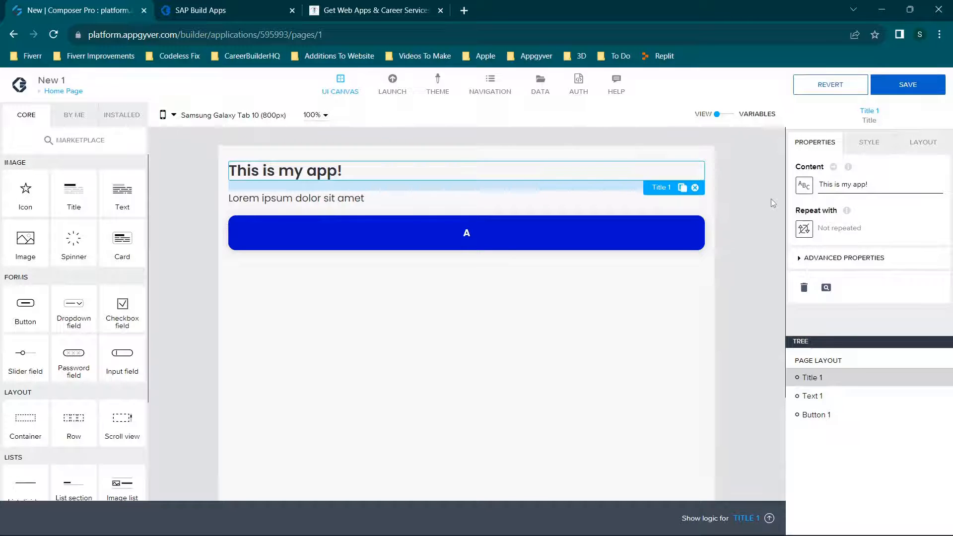
Align the title itself horizontally to the middle and set its text alignment to center.
left_click(868, 143)
left_click(935, 152)
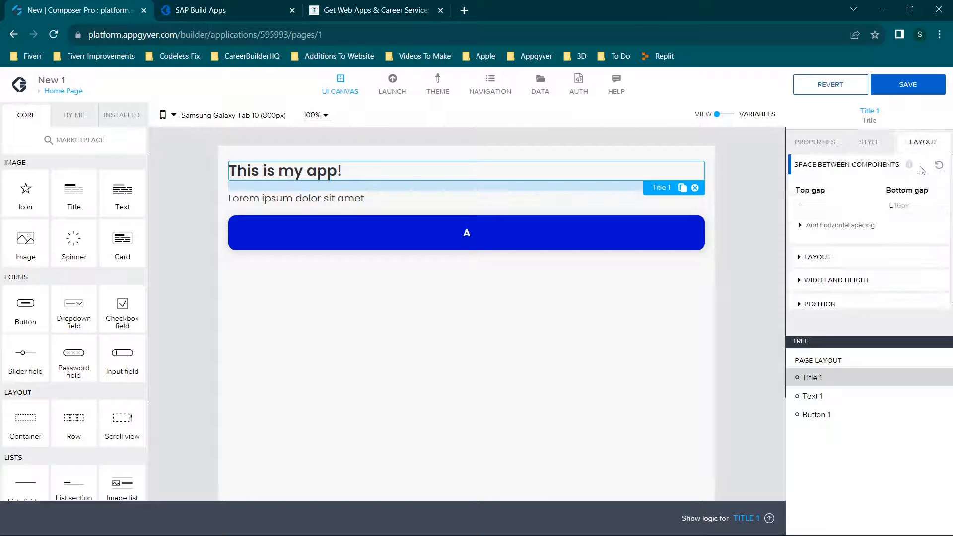
left_click(820, 299)
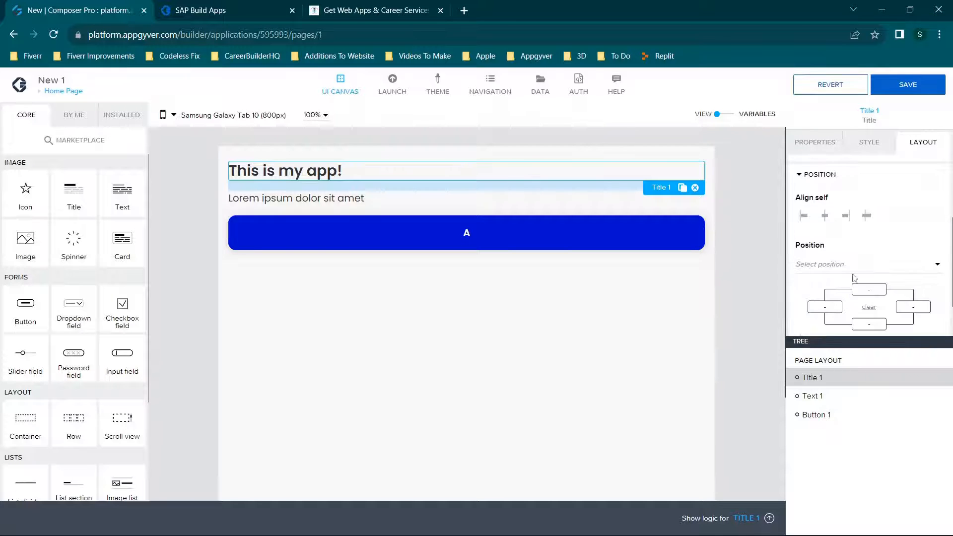
left_click(826, 220)
scroll(832, 189, "up", 1)
scroll(839, 233, "up", 3)
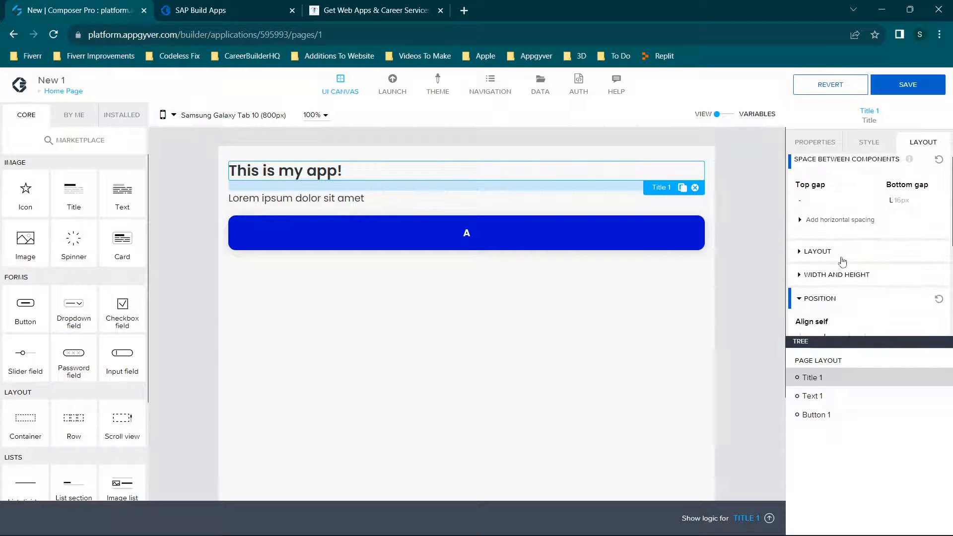
left_click(825, 256)
scroll(845, 259, "down", 2)
left_click(844, 232)
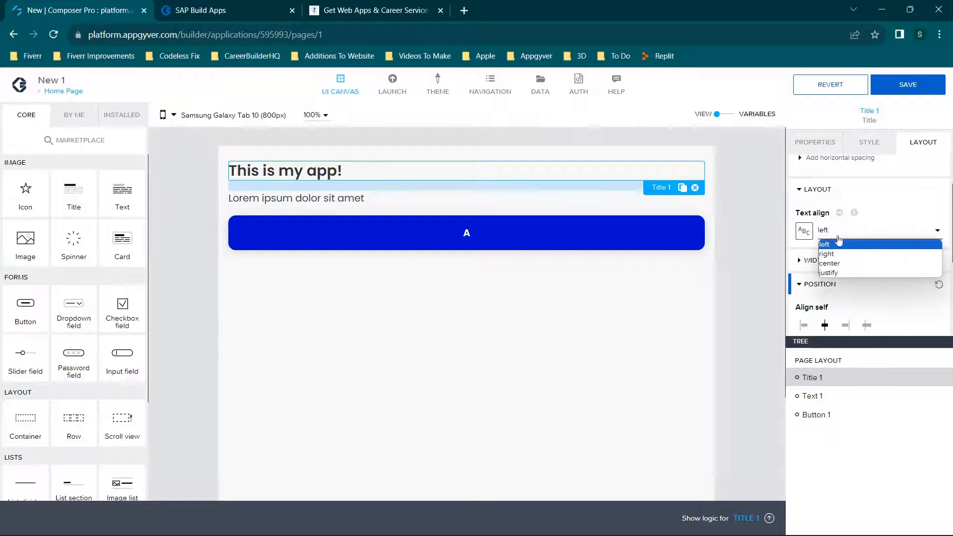
left_click(844, 263)
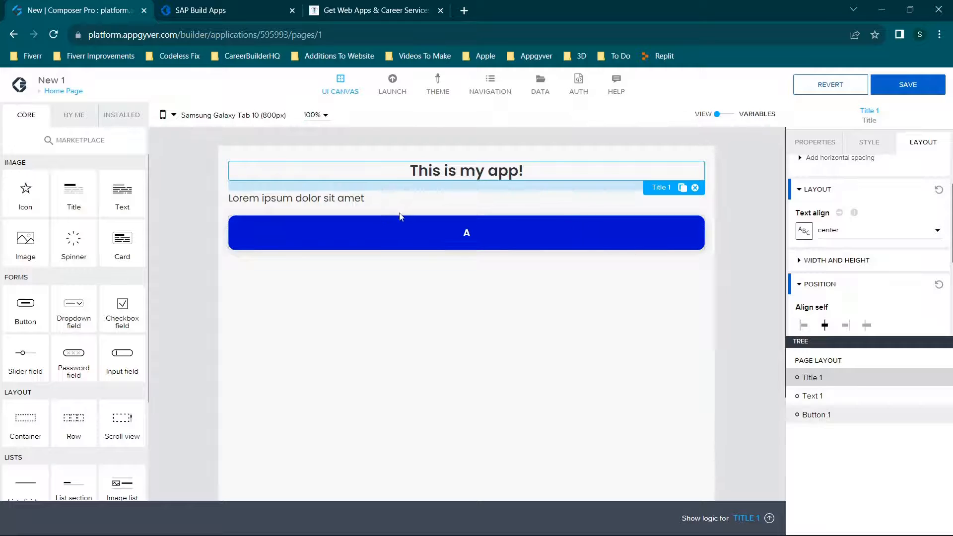
Change the button's label formula to "Submit" and save the binding.
left_click(328, 199)
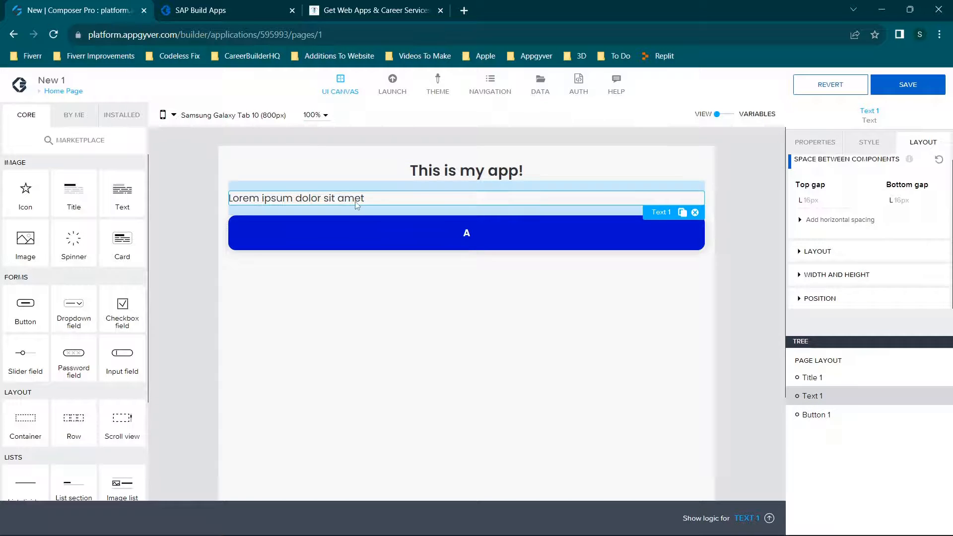
left_click(816, 143)
left_click(466, 242)
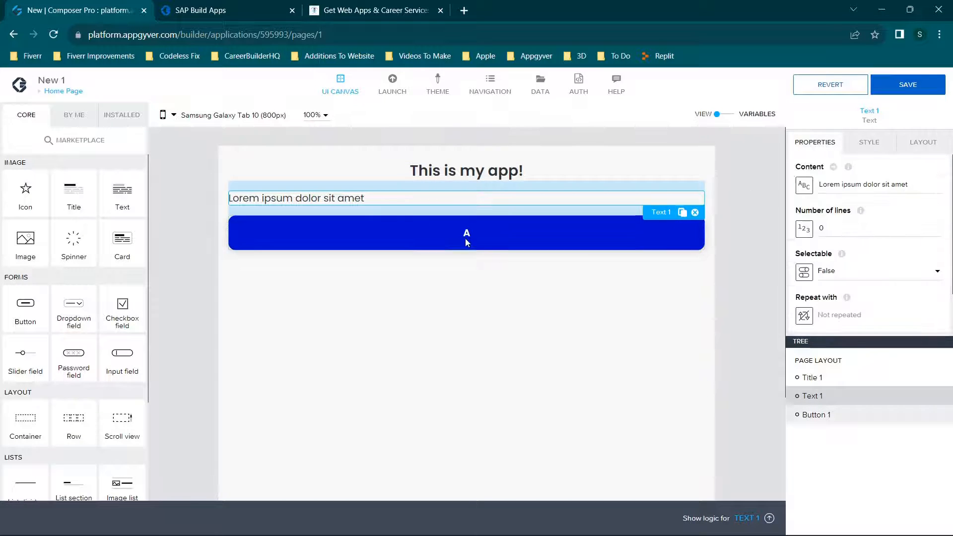
left_click(880, 188)
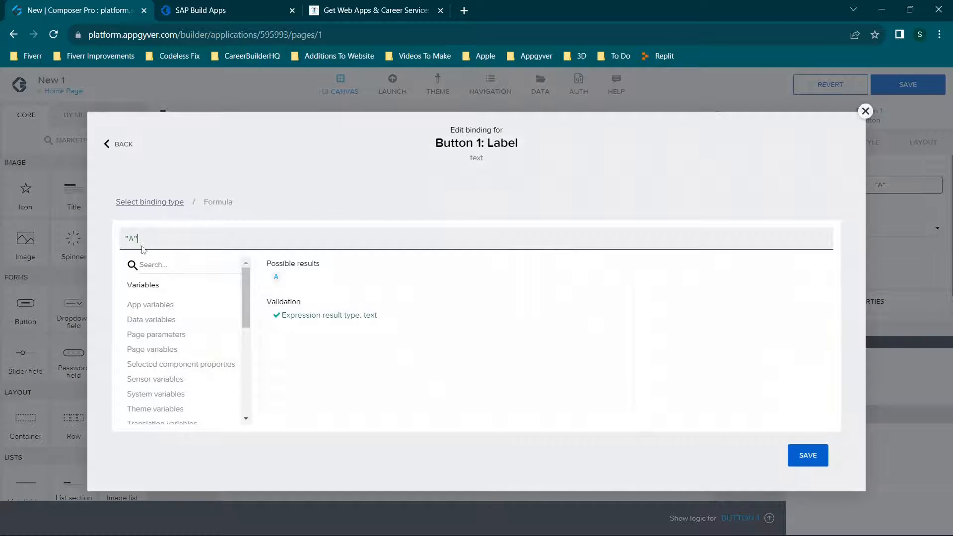
key("BackSpace")
type("Submit")
left_click(808, 456)
left_click(772, 455)
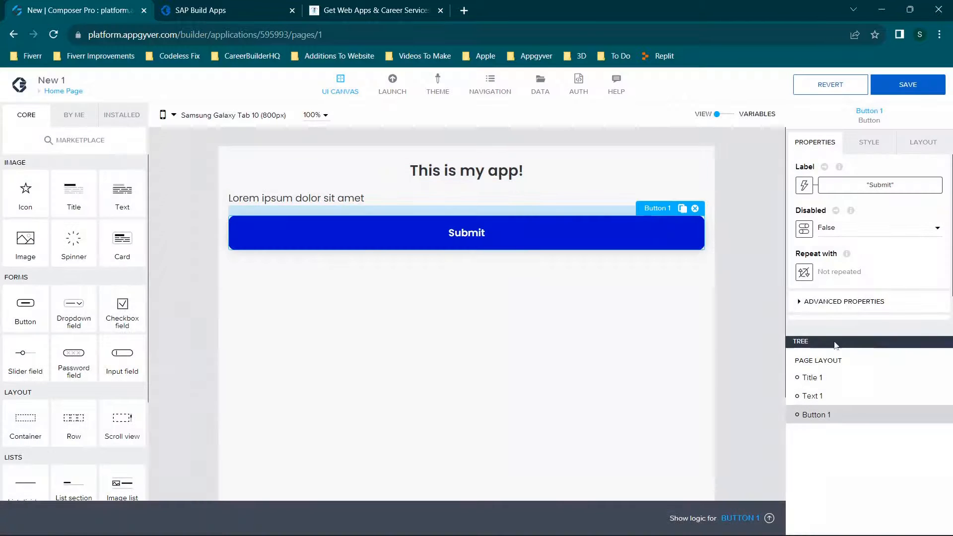
Switch the button label's binding from a formula to static text.
left_click(805, 187)
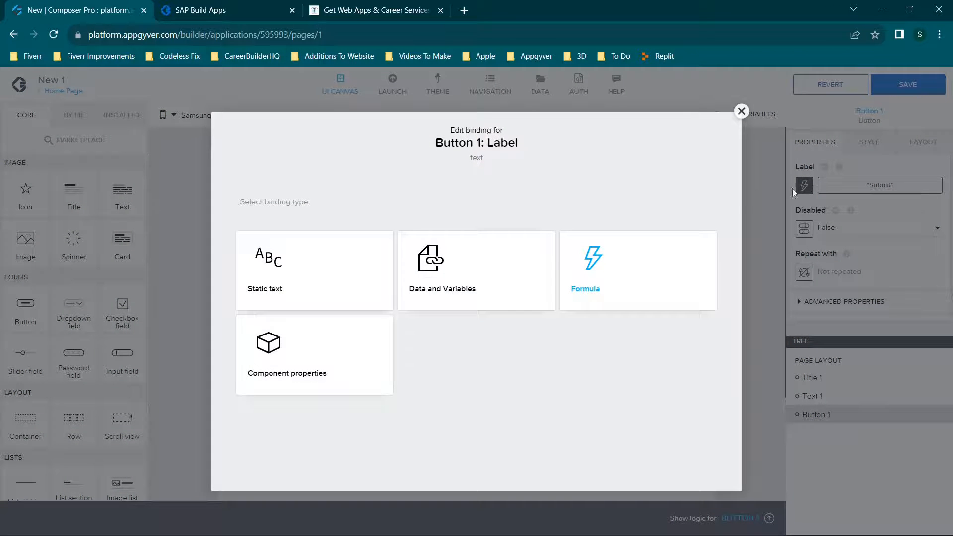
left_click(315, 277)
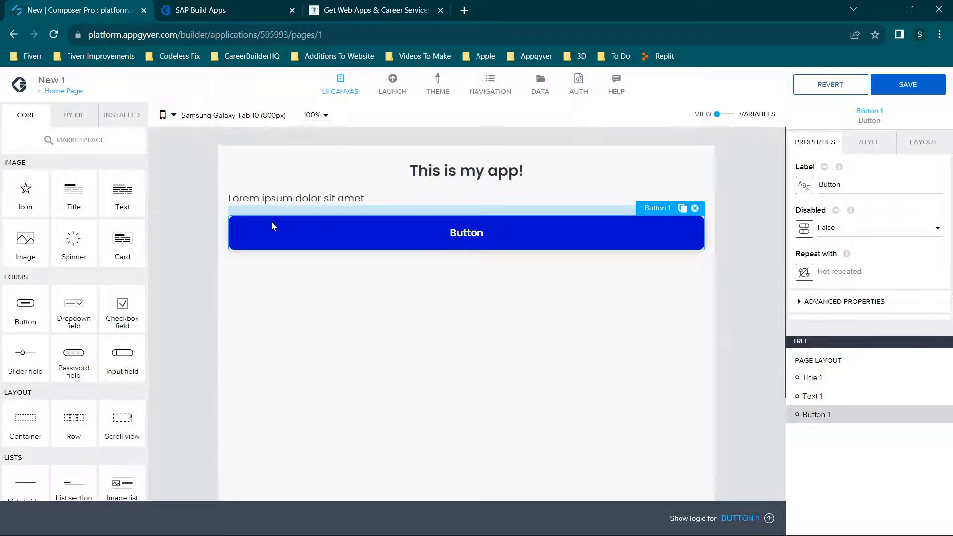
left_click(273, 200)
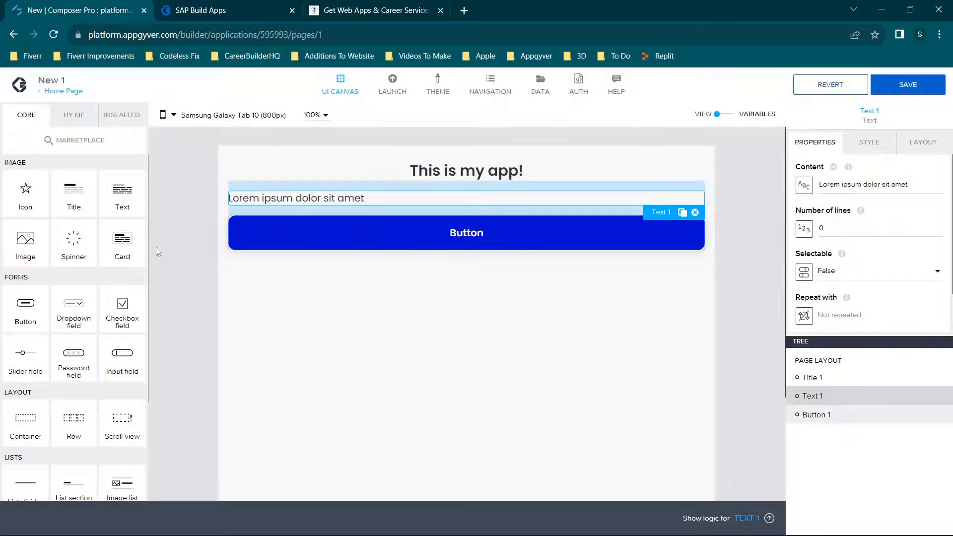
Add an input field between the text and the button and label it "Enter Text".
left_click_drag(128, 354, 376, 217)
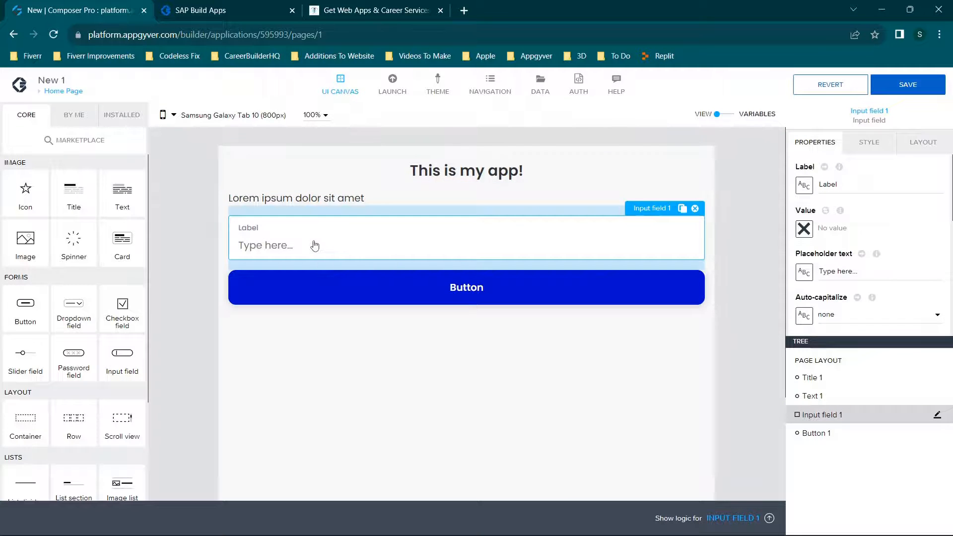
left_click_drag(889, 185, 759, 186)
type("Ente")
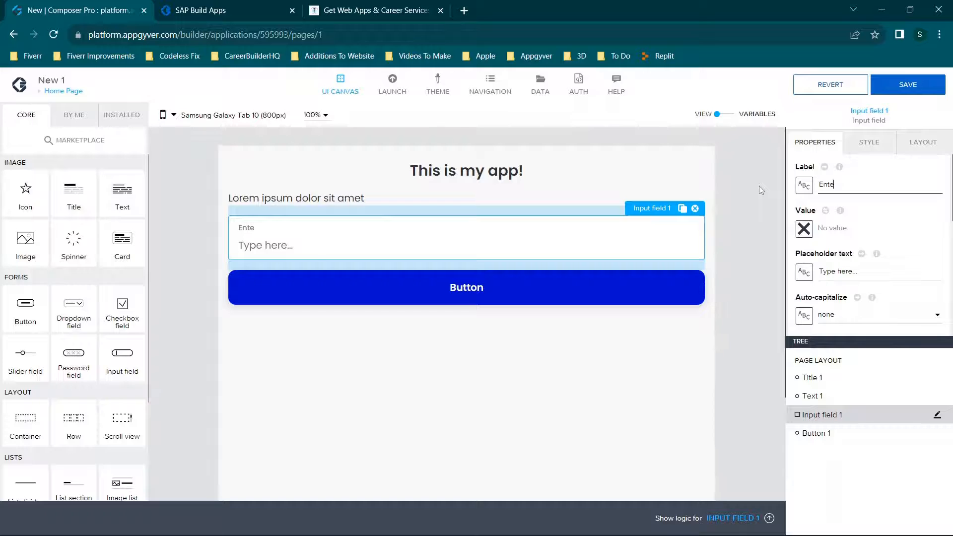
type("r Text")
Go to the page's variables and remove the app variable variable1.
left_click(726, 116)
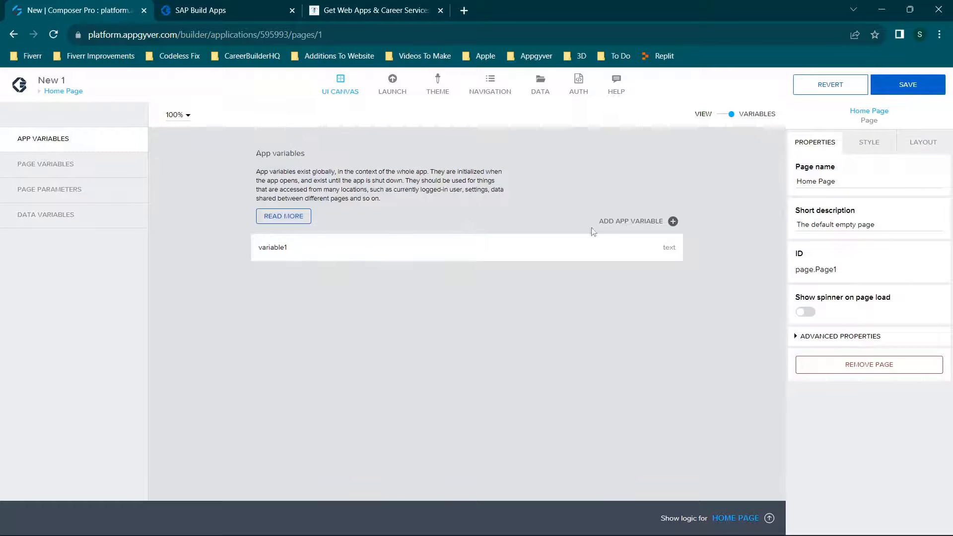
left_click(596, 246)
left_click(869, 382)
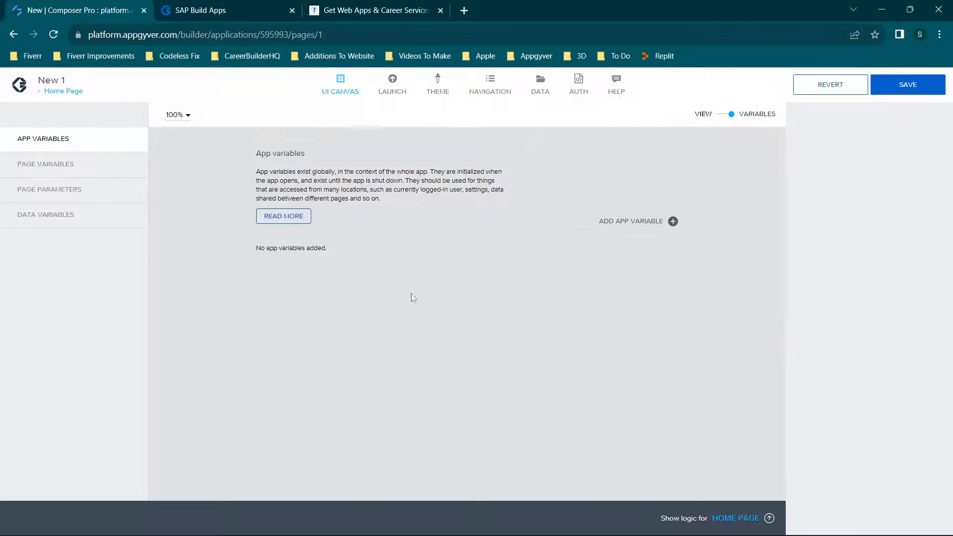
Add a page variable named Stuff and return to the page's view canvas.
left_click(75, 166)
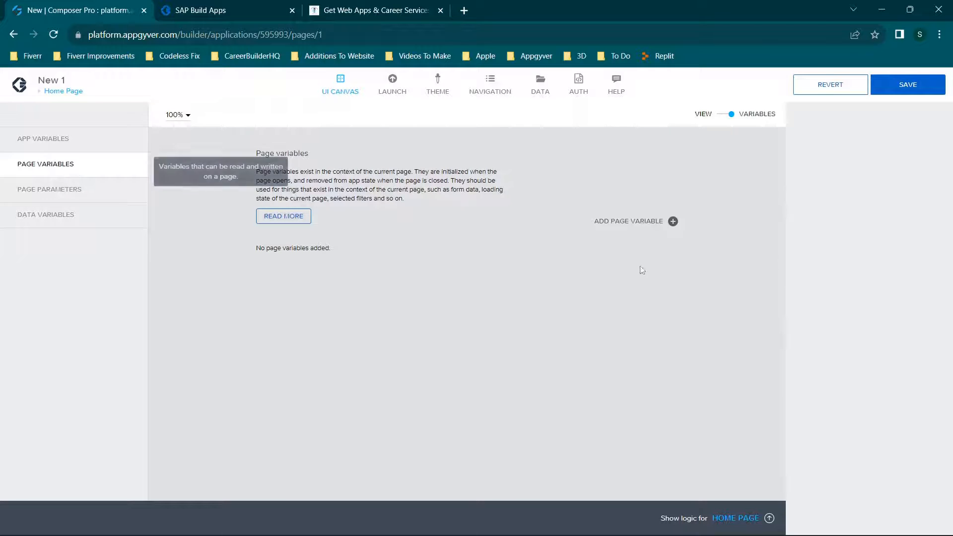
left_click(632, 223)
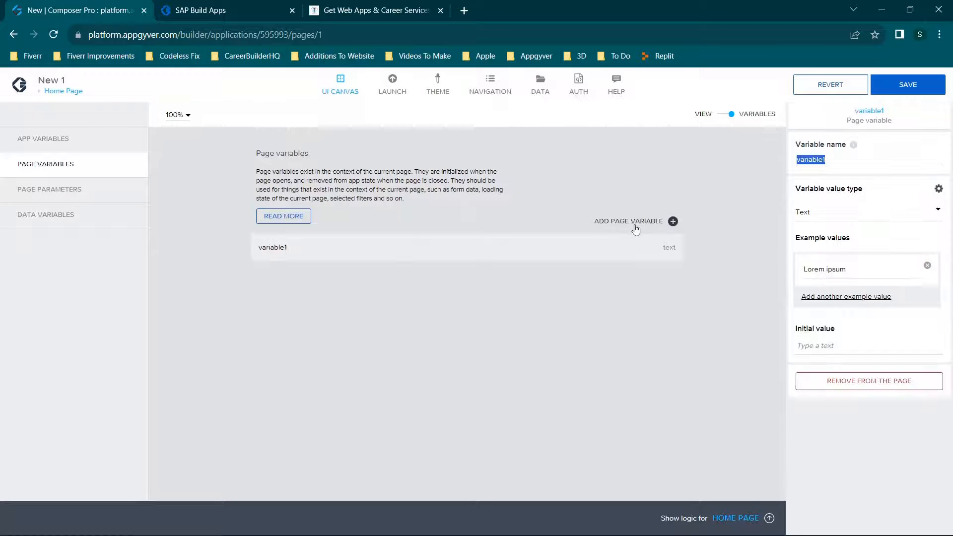
left_click_drag(819, 160, 860, 158)
type("Stuff")
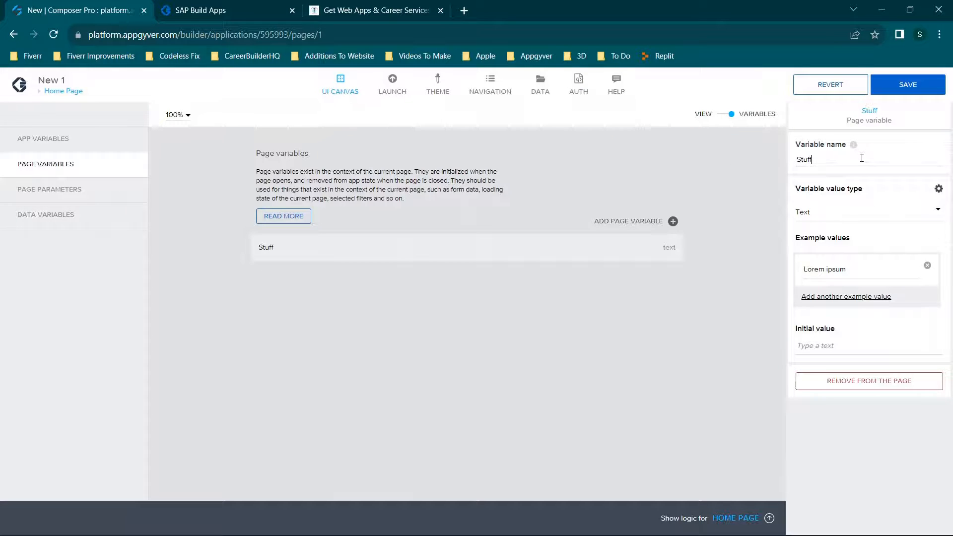
left_click(723, 117)
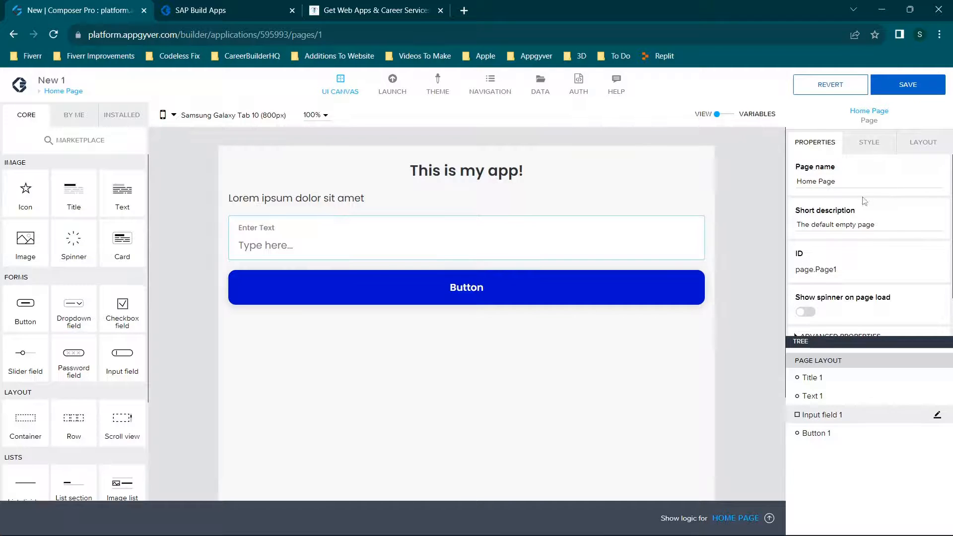
Bind the input field's value to the page variable Stuff and save the binding.
left_click_drag(838, 182, 802, 182)
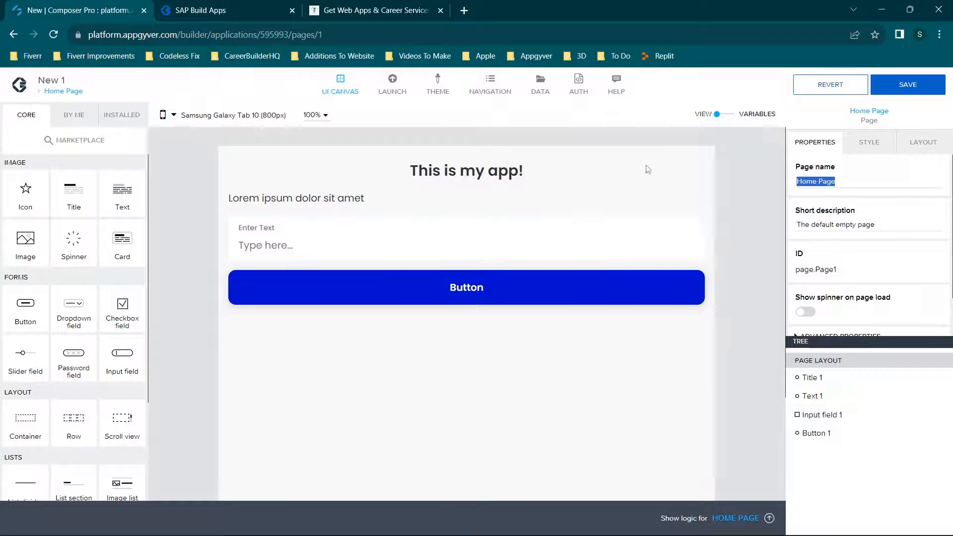
left_click(538, 246)
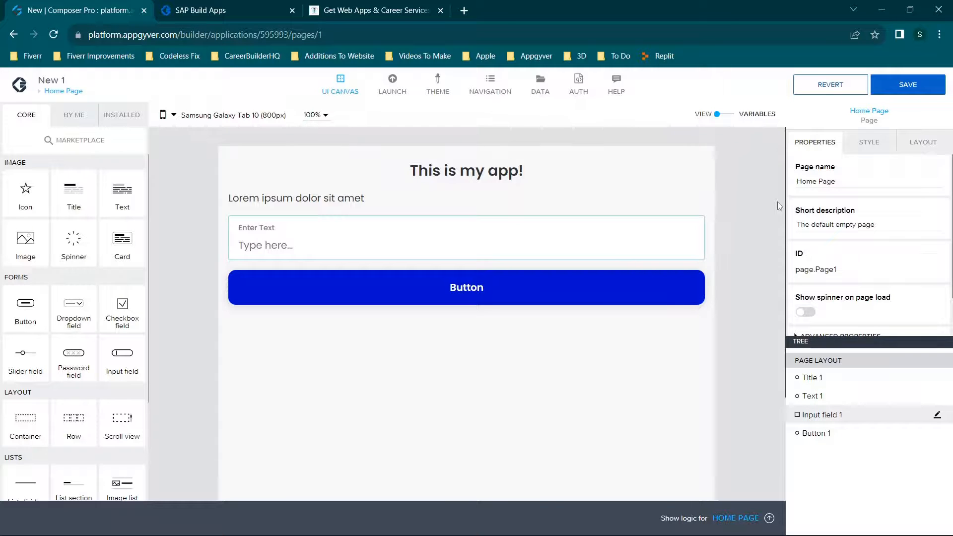
left_click(441, 232)
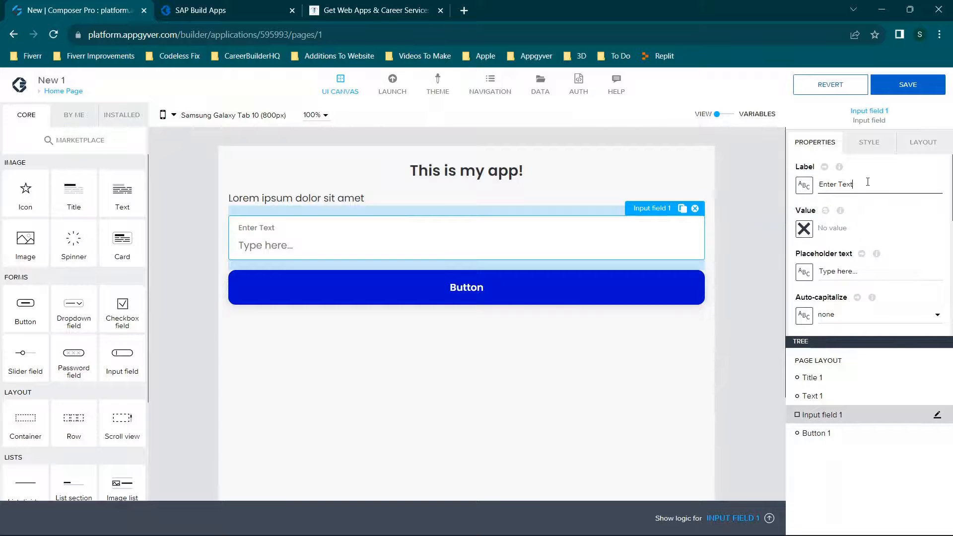
left_click(804, 229)
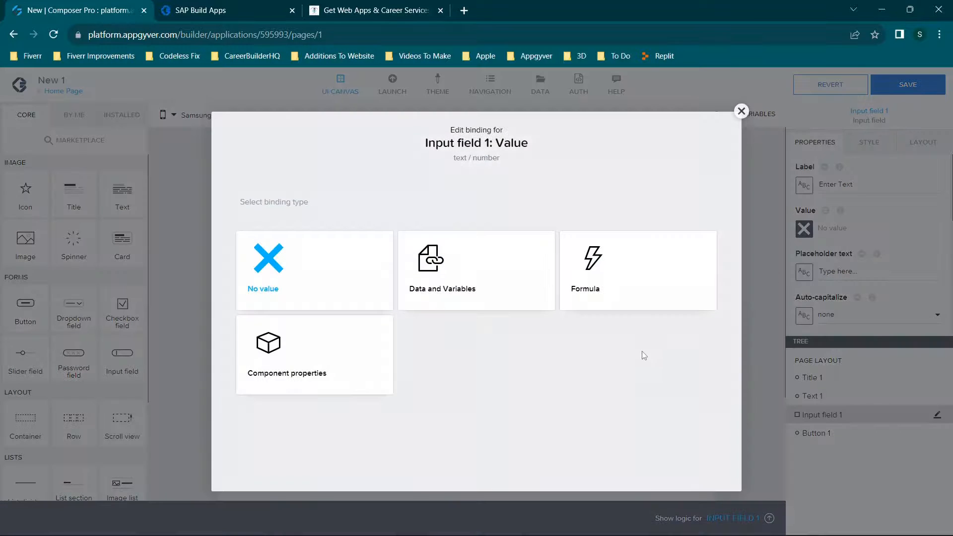
left_click(484, 275)
left_click(477, 309)
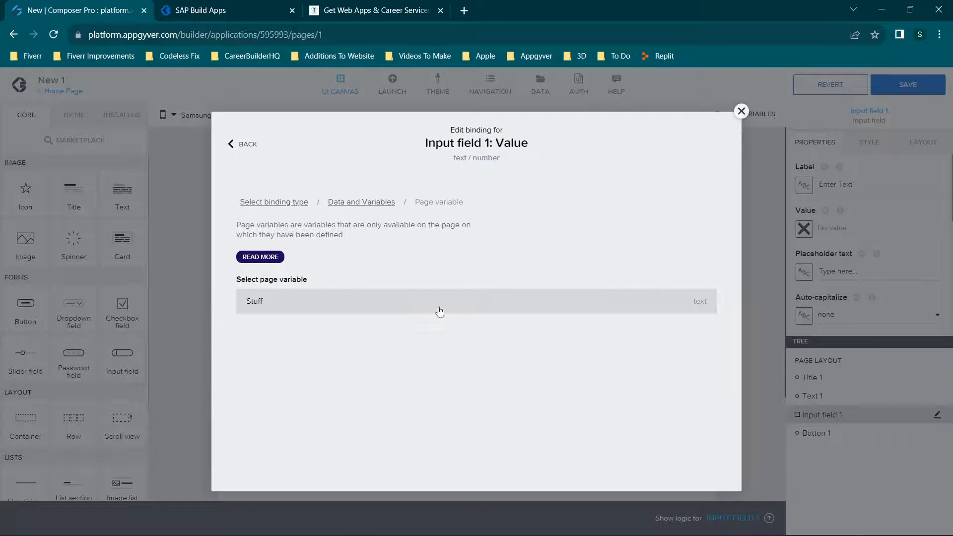
left_click(412, 302)
left_click(697, 415)
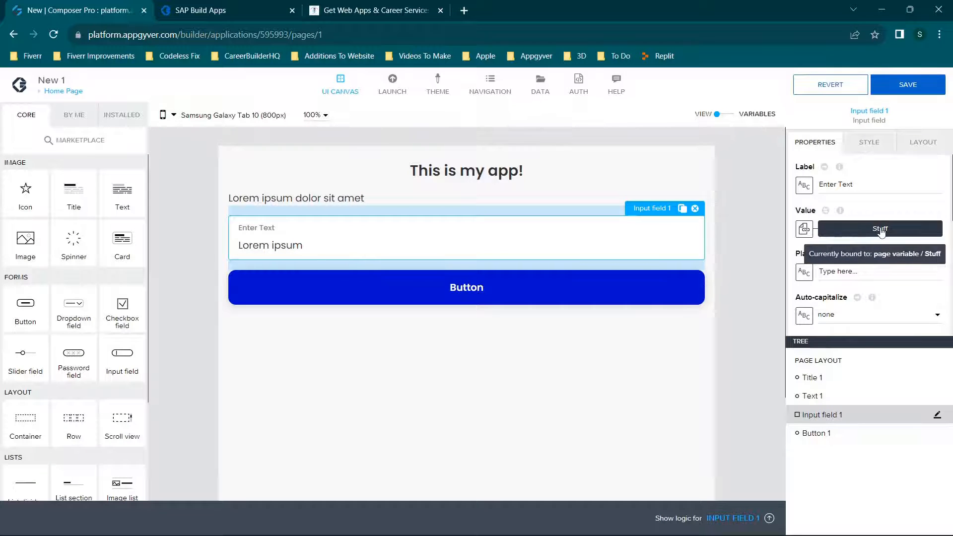
Bind the content of the text below the title to the page variable Stuff and save the binding.
left_click(359, 201)
left_click_drag(898, 185, 873, 185)
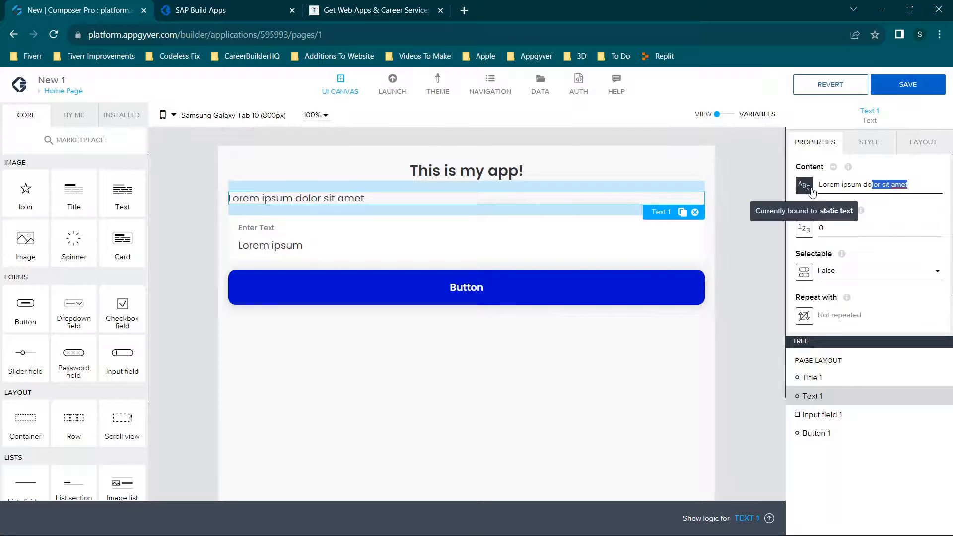
left_click(808, 189)
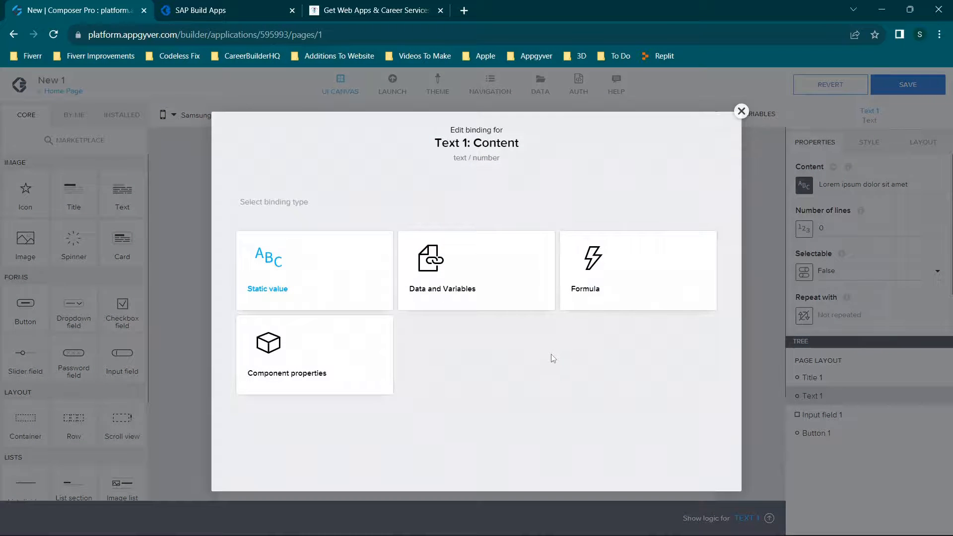
left_click(466, 284)
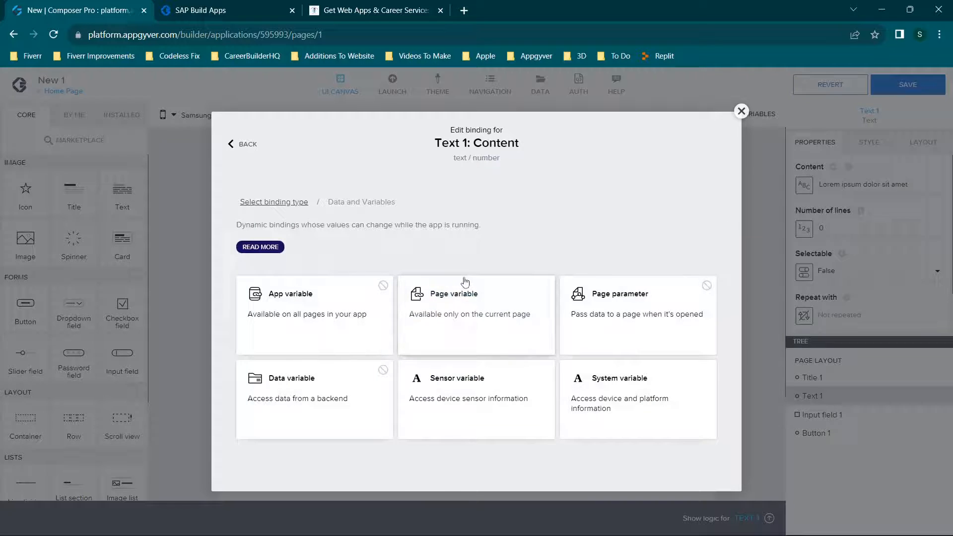
left_click(456, 308)
left_click(353, 304)
left_click(684, 411)
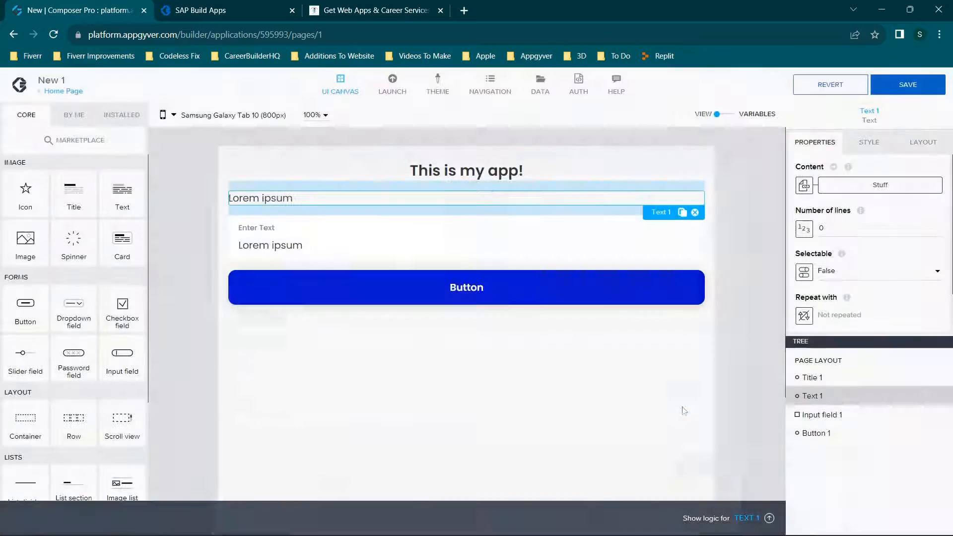
Save the app and switch to its web preview in the SAP Build Apps browser tab.
left_click(929, 82)
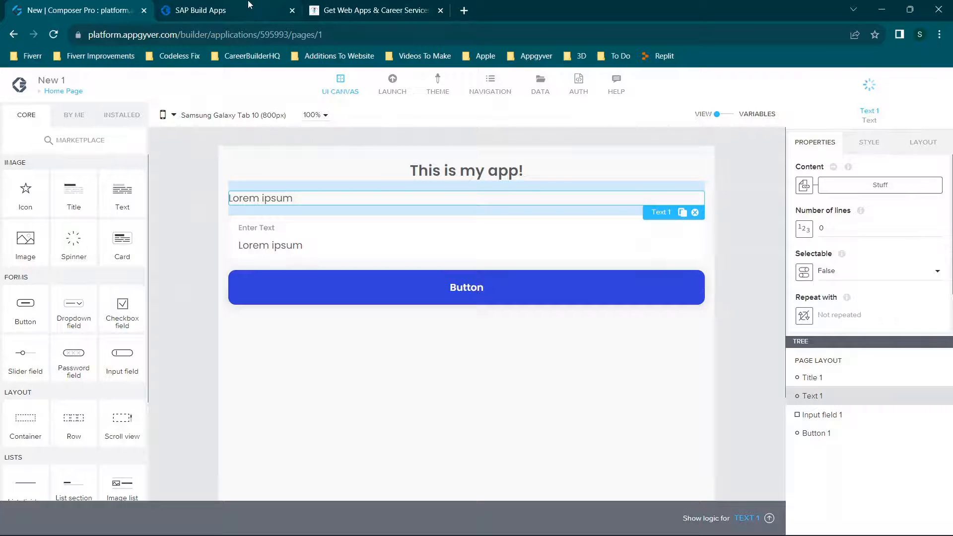
left_click(248, 5)
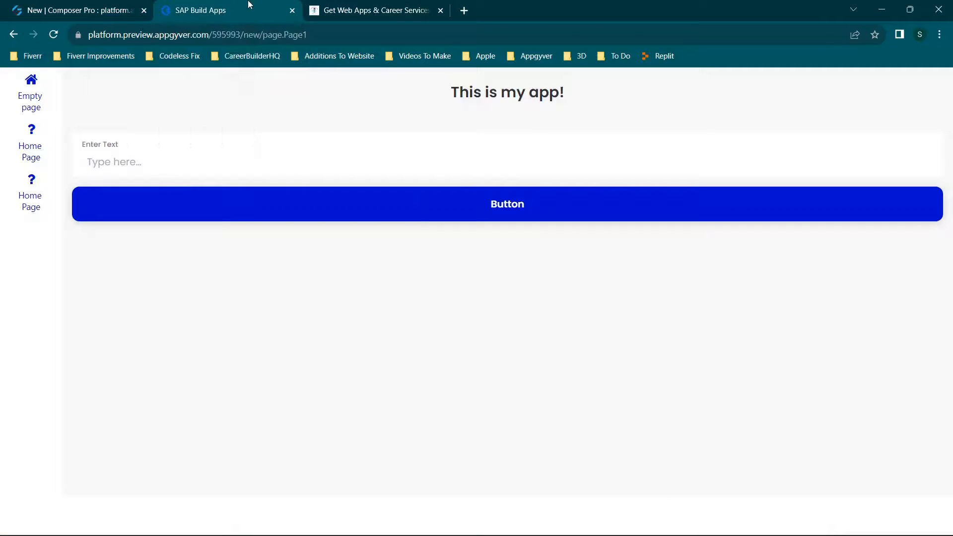
Test the shared page variable by entering the sample text "bcvcbvcbcbcvbcvbcvb" in the preview's Enter Text field.
left_click(151, 169)
type("bcvcbvcbcbcvbcvbcvb")
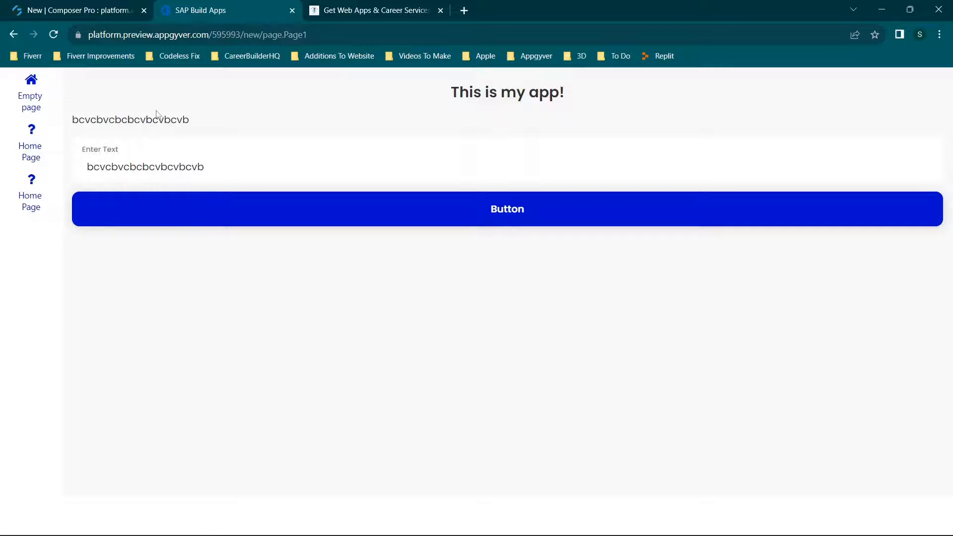
left_click_drag(209, 166, 10, 147)
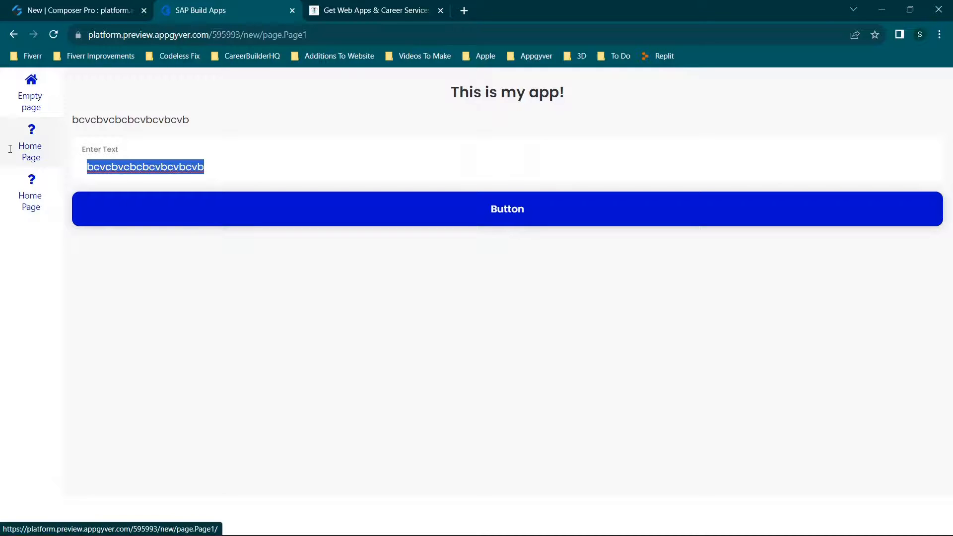
left_click(191, 126)
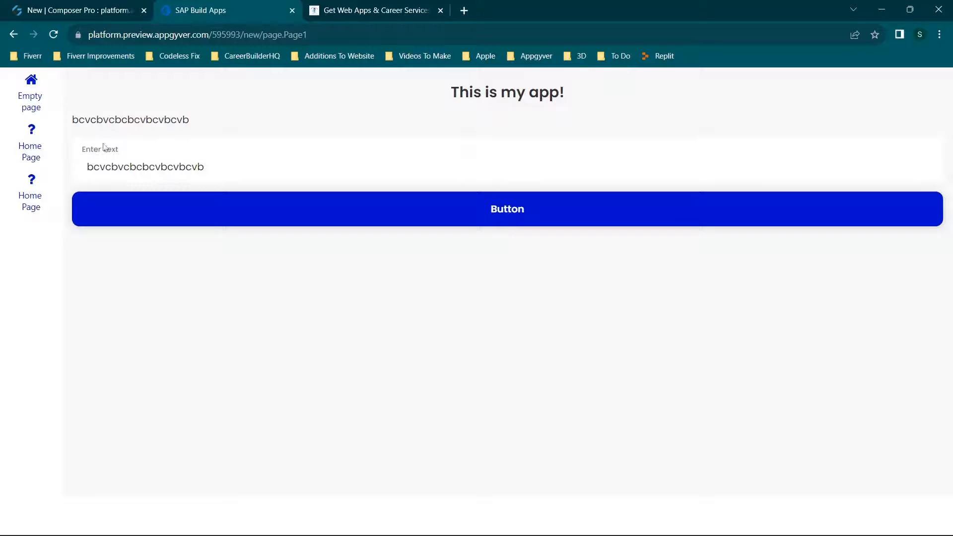
Switch back to Composer Pro and delete the If condition, Open page and Confirm nodes from the button's logic.
left_click(70, 4)
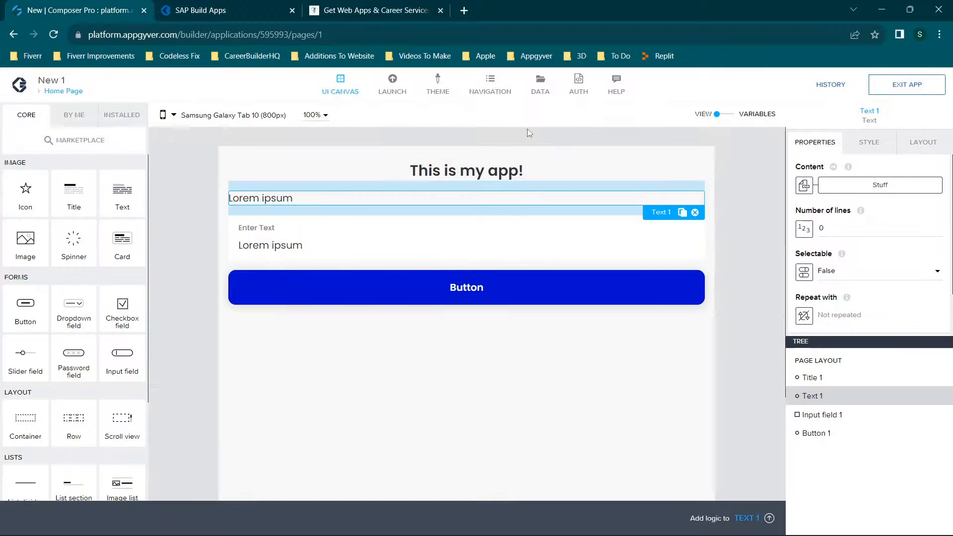
left_click(459, 297)
scroll(705, 487, "down", 2)
left_click(742, 518)
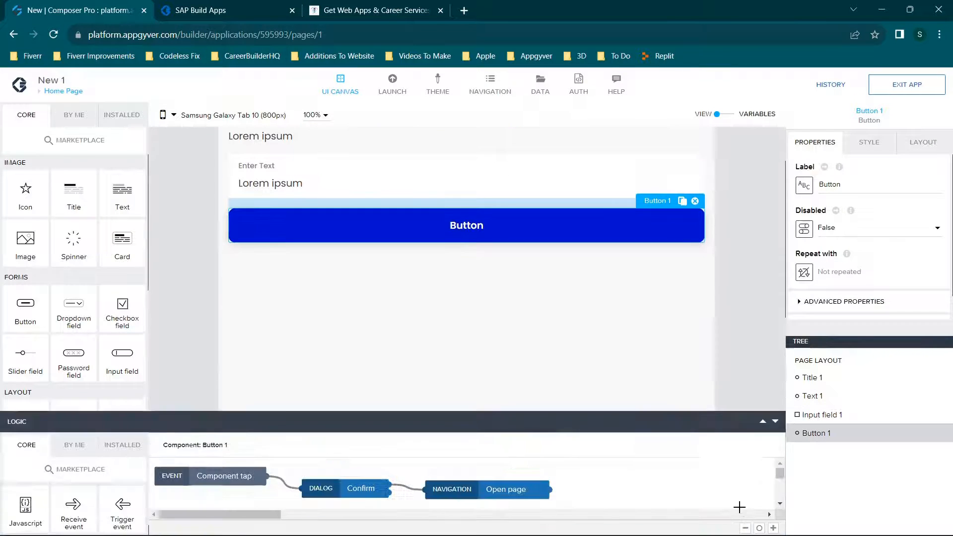
left_click(409, 466)
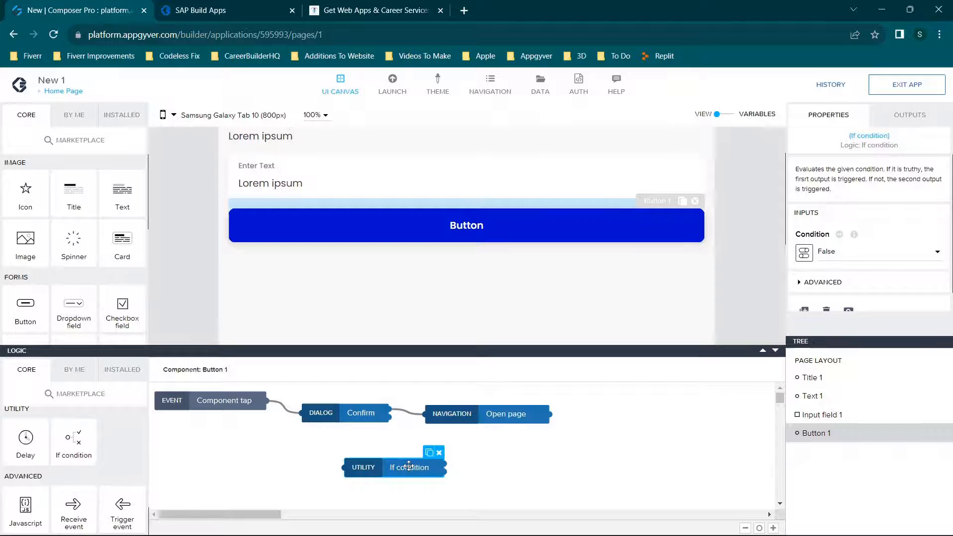
key("Delete")
left_click(507, 416)
key("Delete")
left_click(347, 415)
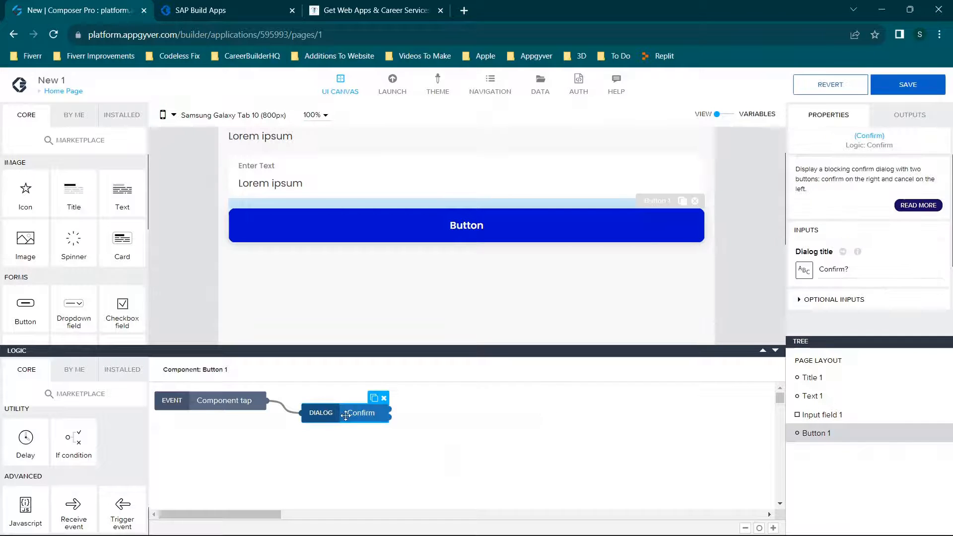
key("Delete")
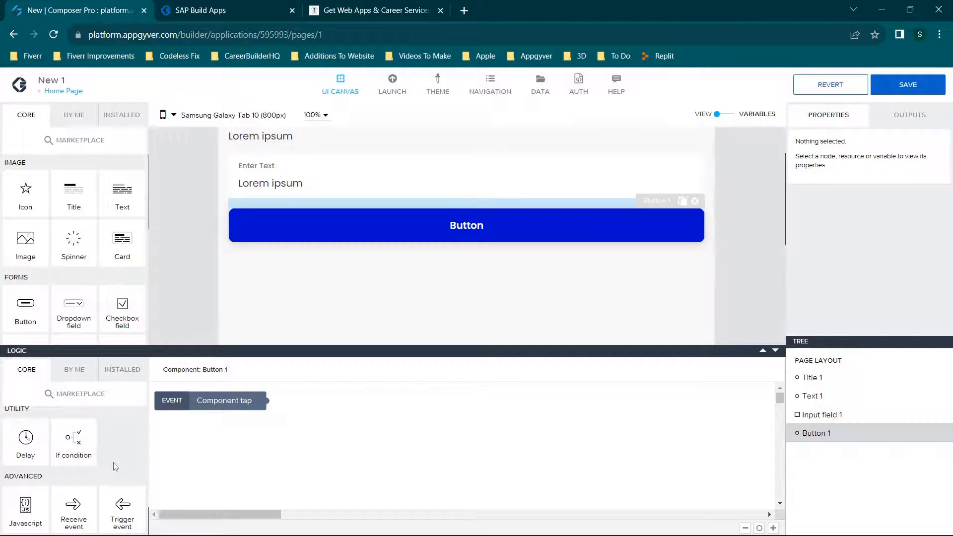
Add a Set page variable node to the button's logic and connect the Component tap event to it.
scroll(115, 467, "down", 5)
scroll(100, 469, "up", 1)
scroll(74, 470, "down", 1)
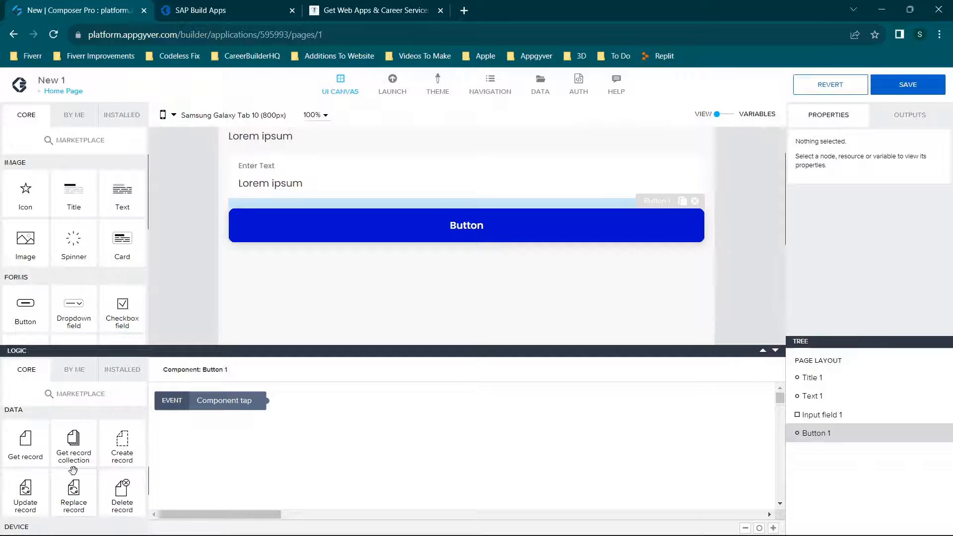
scroll(73, 470, "up", 2)
scroll(76, 476, "up", 1)
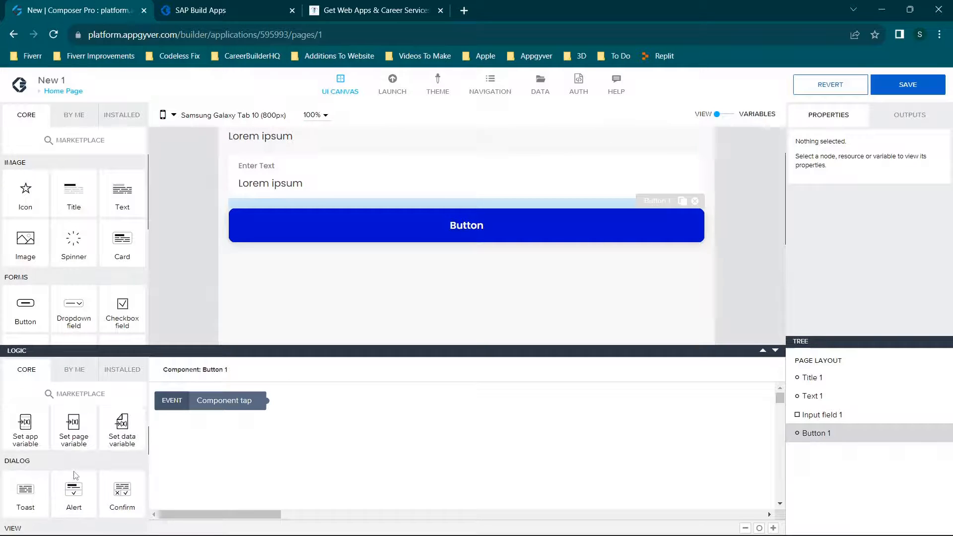
left_click_drag(73, 427, 347, 436)
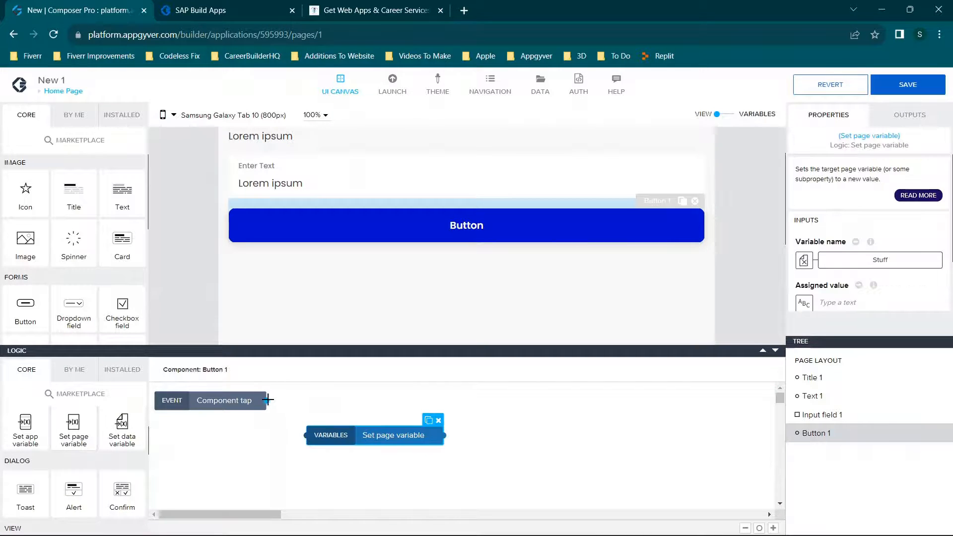
left_click_drag(267, 401, 305, 436)
Choose the page variable Stuff as the target of the Set page variable node and save the binding.
scroll(805, 258, "down", 2)
left_click(804, 203)
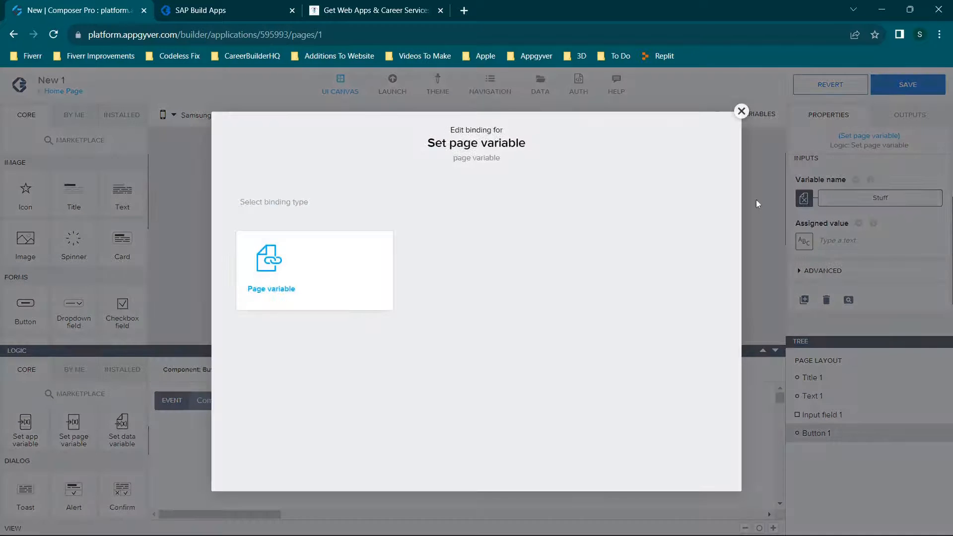
left_click(277, 269)
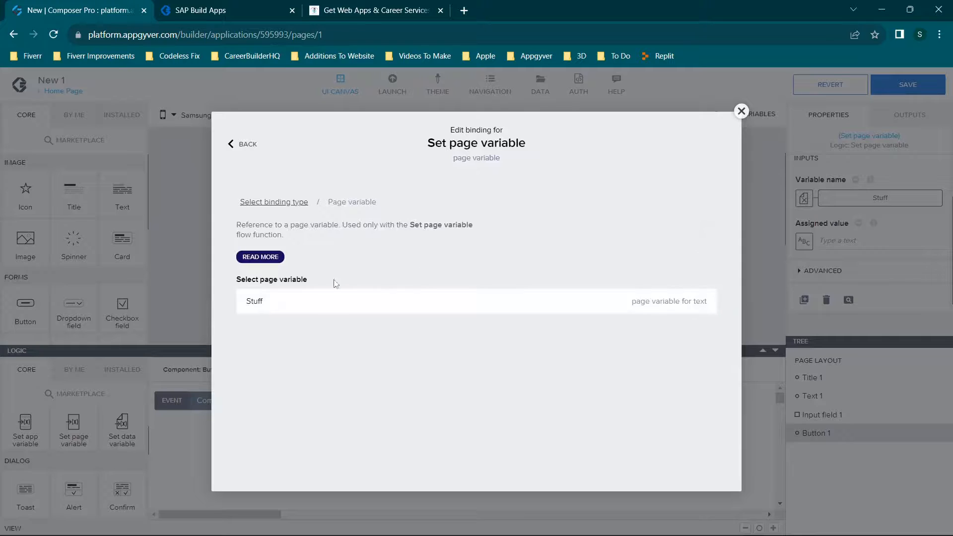
left_click(309, 307)
left_click(697, 344)
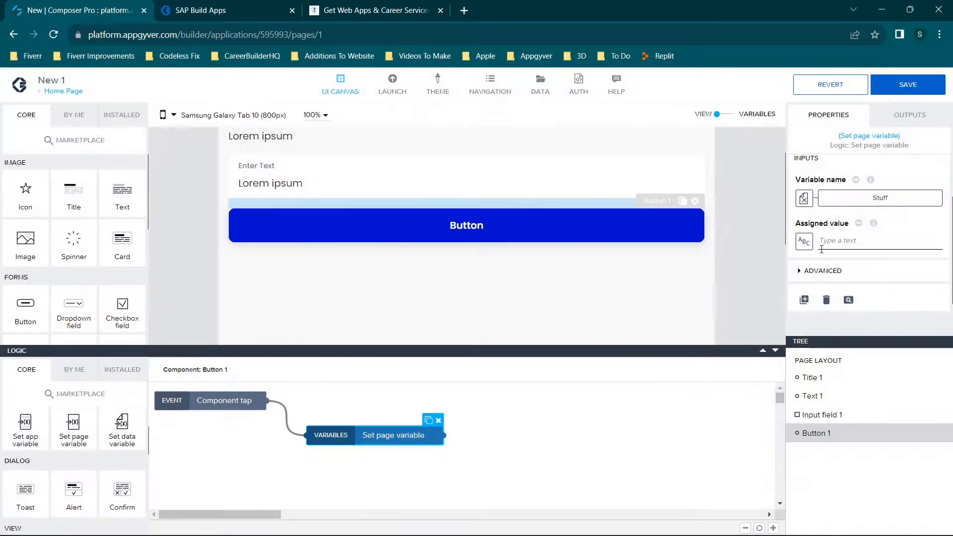
Leave the Set page variable node's assigned value as empty text and save the app.
left_click(804, 241)
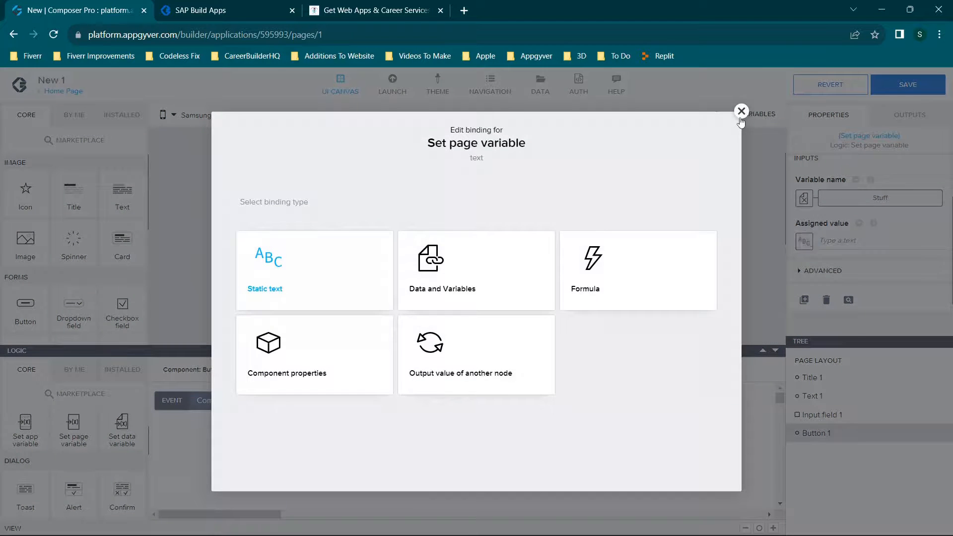
left_click(741, 112)
left_click(908, 85)
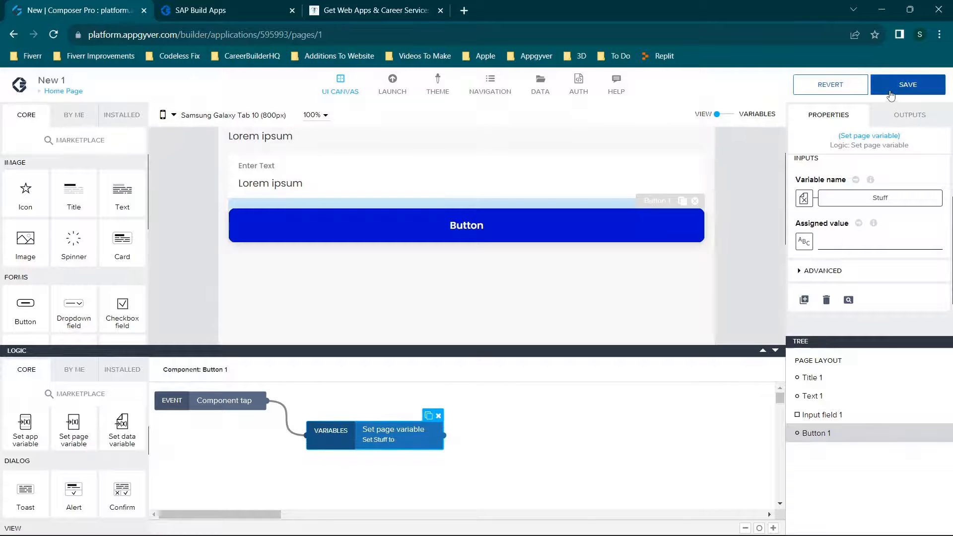
Switch to the SAP Build Apps preview, enter sample text in the input field and test clearing it with the button.
left_click(254, 4)
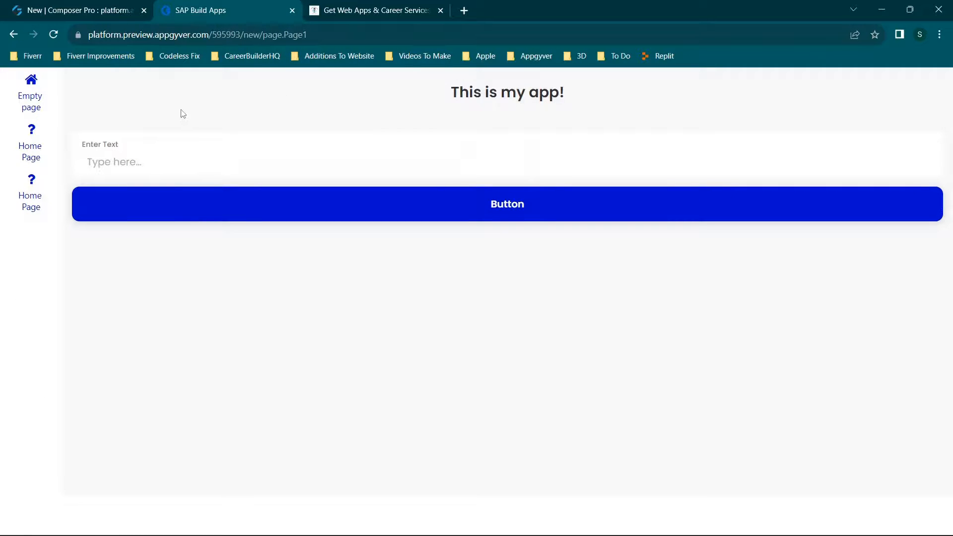
type("hgjghjghjghj")
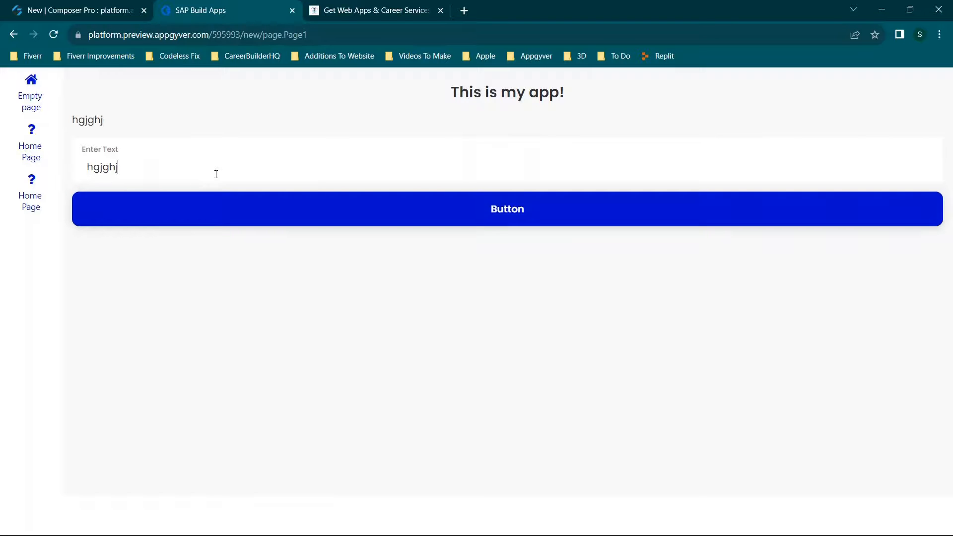
left_click(504, 214)
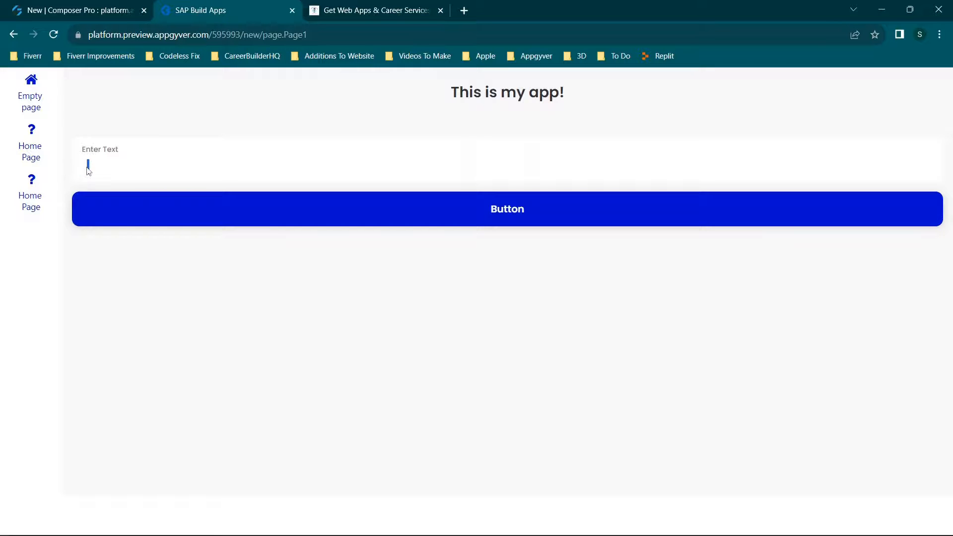
Return to Composer Pro, collapse the button's logic area and compare the page canvas with the web preview.
left_click(89, 9)
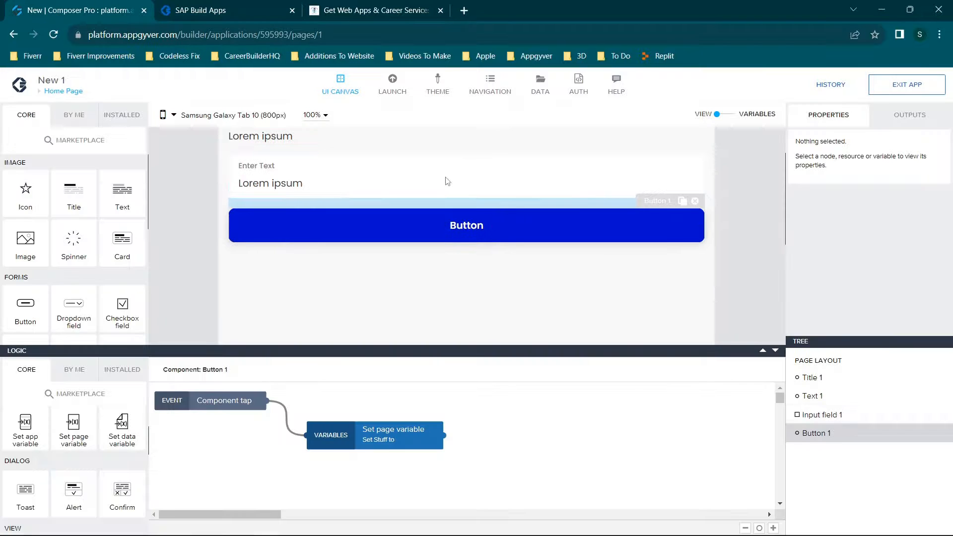
left_click(775, 352)
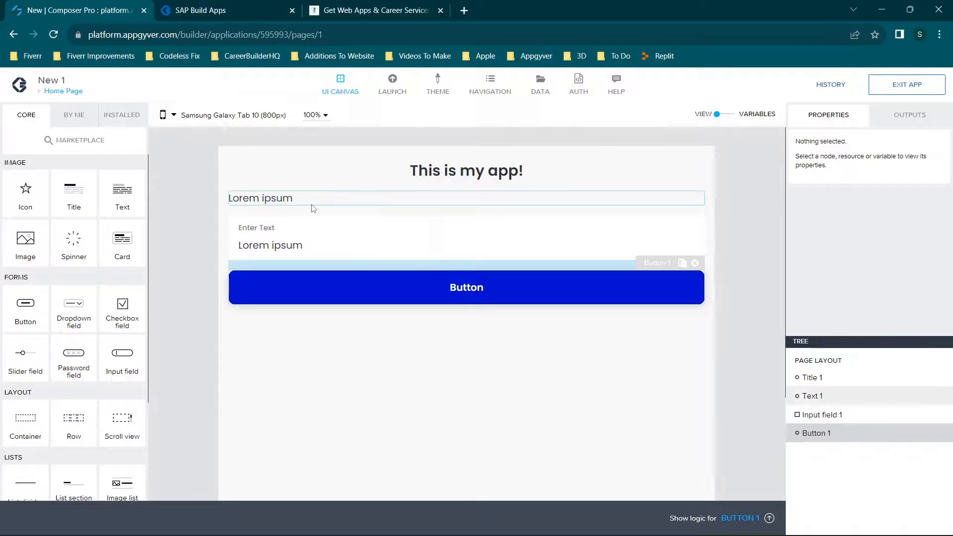
left_click(195, 10)
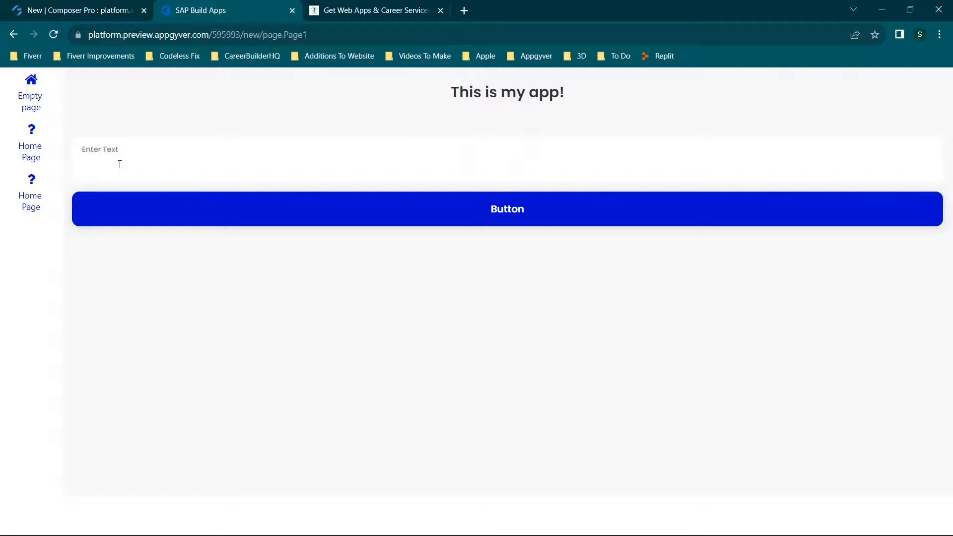
left_click(42, 14)
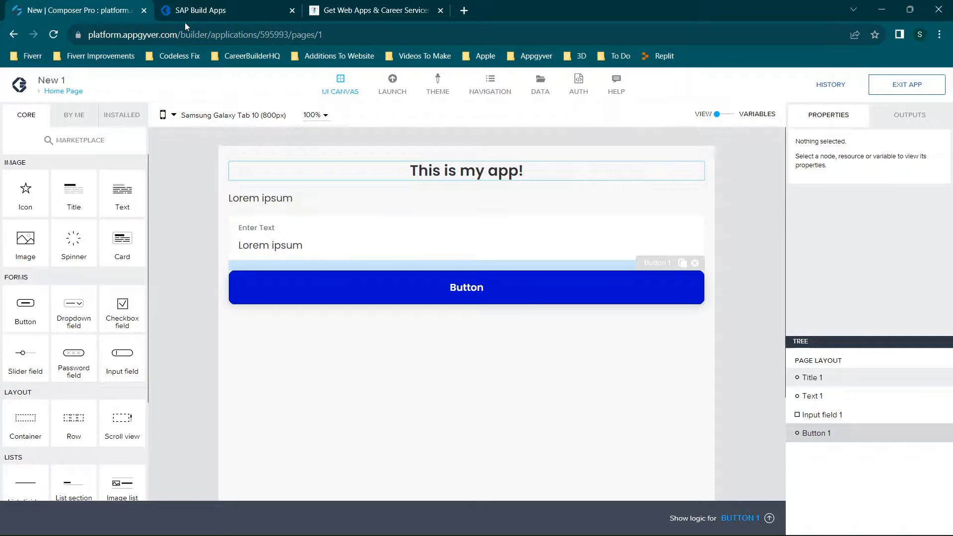
Switch to the codelessfix.com browser tab, look through the site's sections and open the Appgyver Tutorials page.
left_click(361, 5)
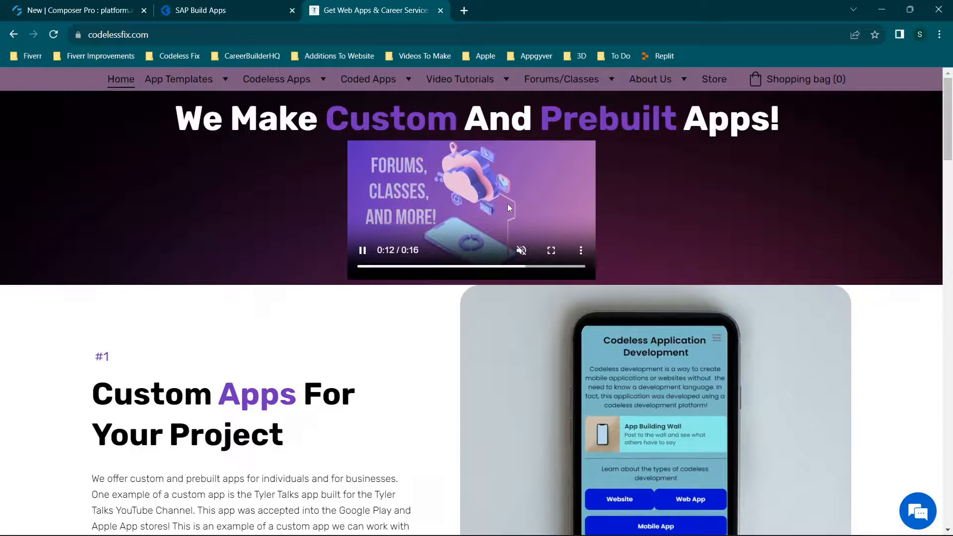
mouse_move(184, 81)
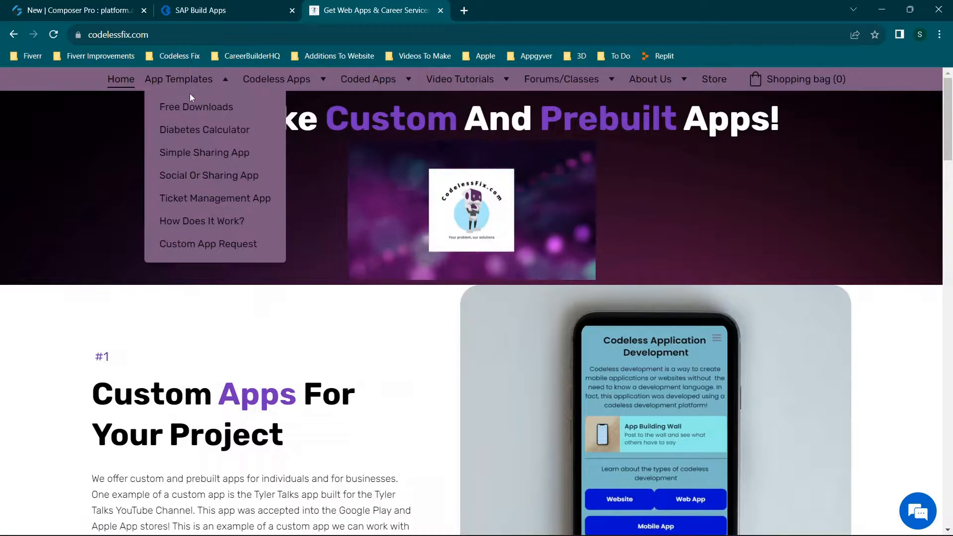
mouse_move(272, 87)
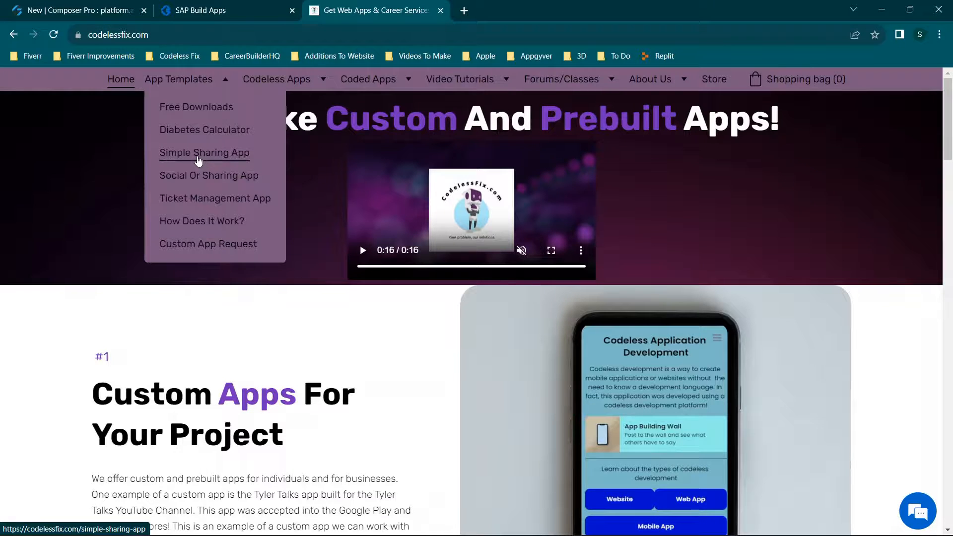
mouse_move(360, 89)
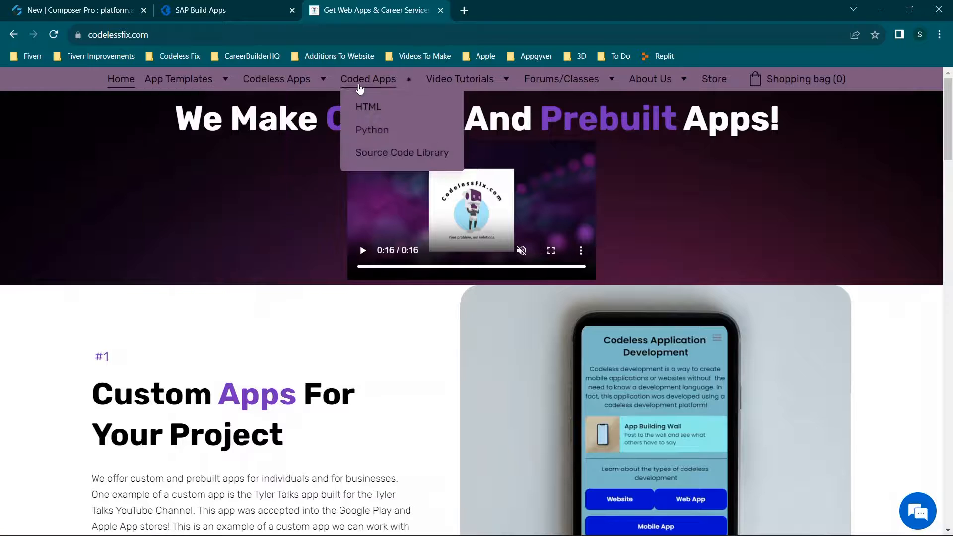
mouse_move(459, 78)
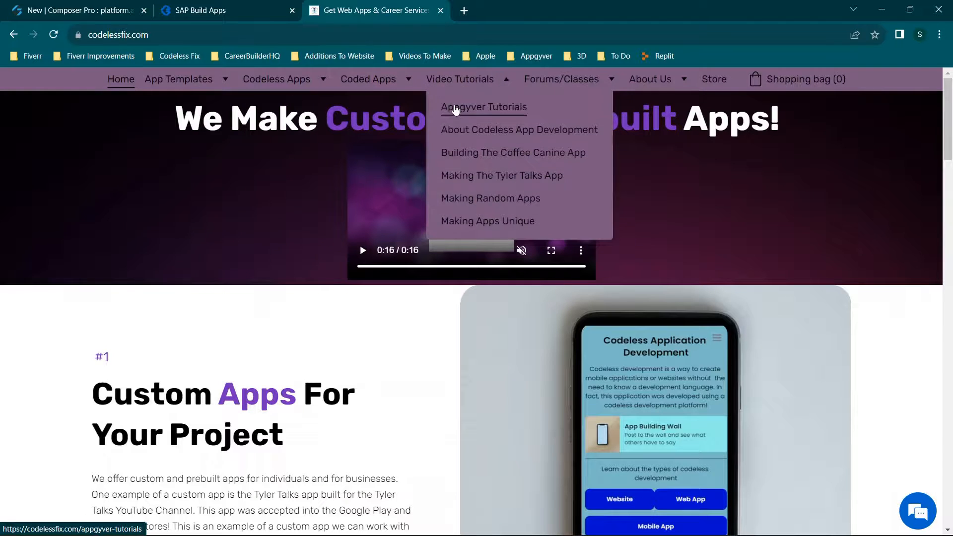
left_click(456, 108)
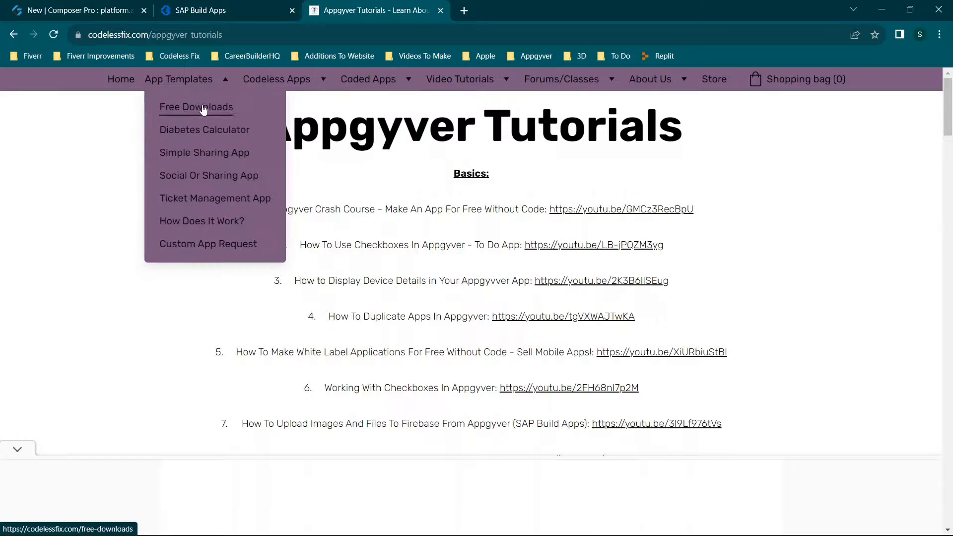
Open the Free Downloads page of app templates and review the free apps and the app setup instructions.
left_click(203, 108)
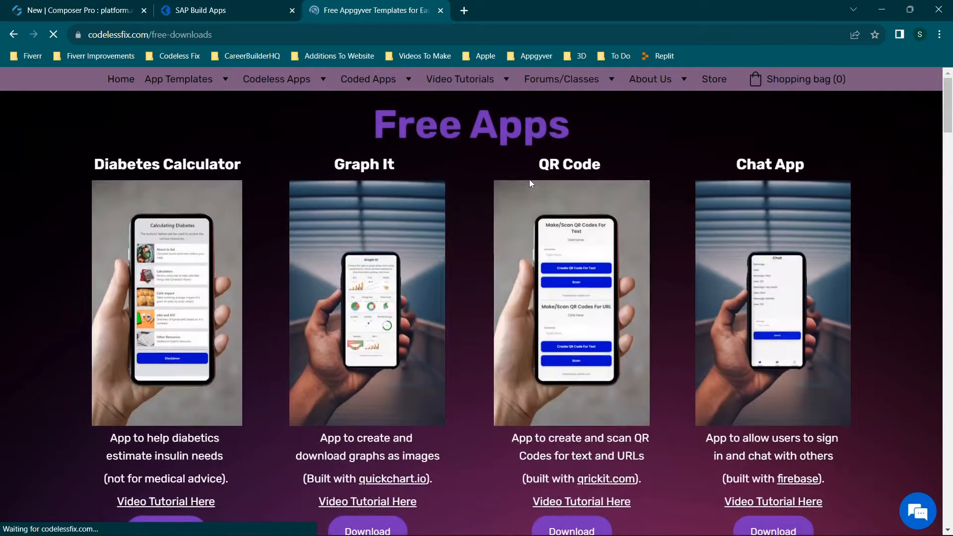
scroll(496, 183, "down", 3)
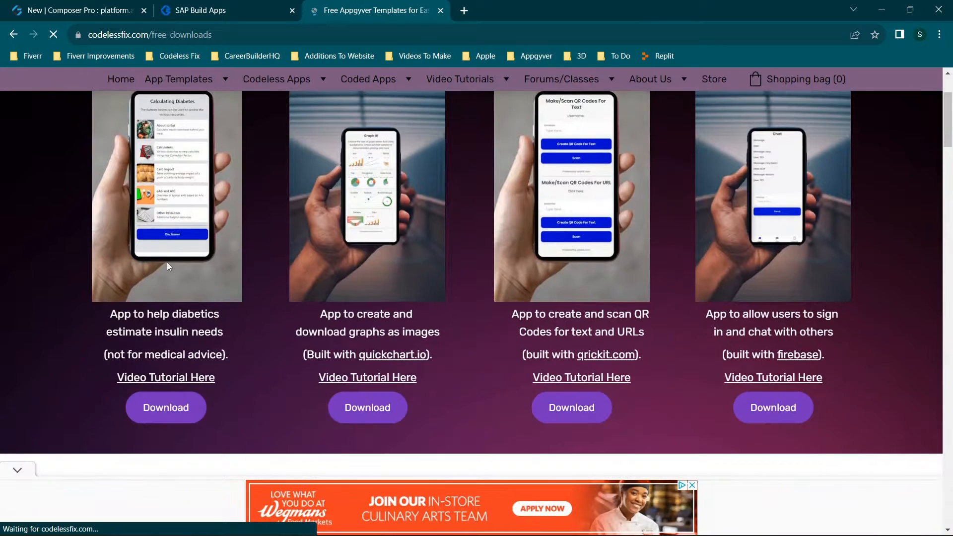
scroll(768, 248, "down", 5)
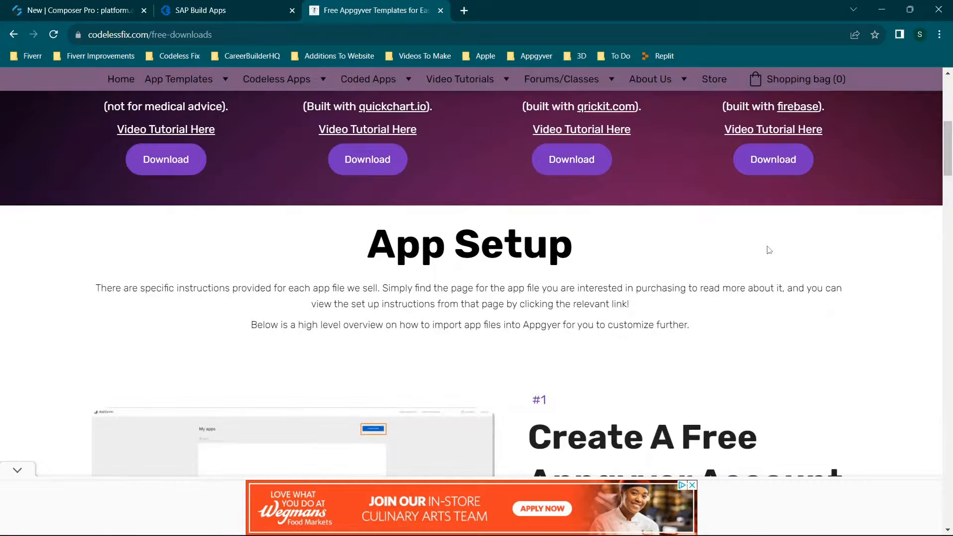
scroll(416, 187, "down", 15)
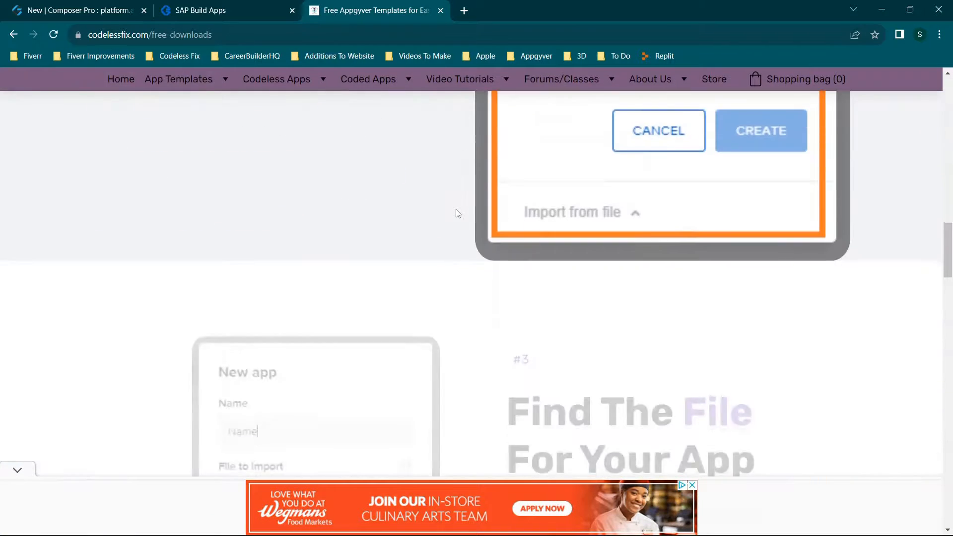
scroll(458, 213, "down", 5)
scroll(458, 211, "up", 15)
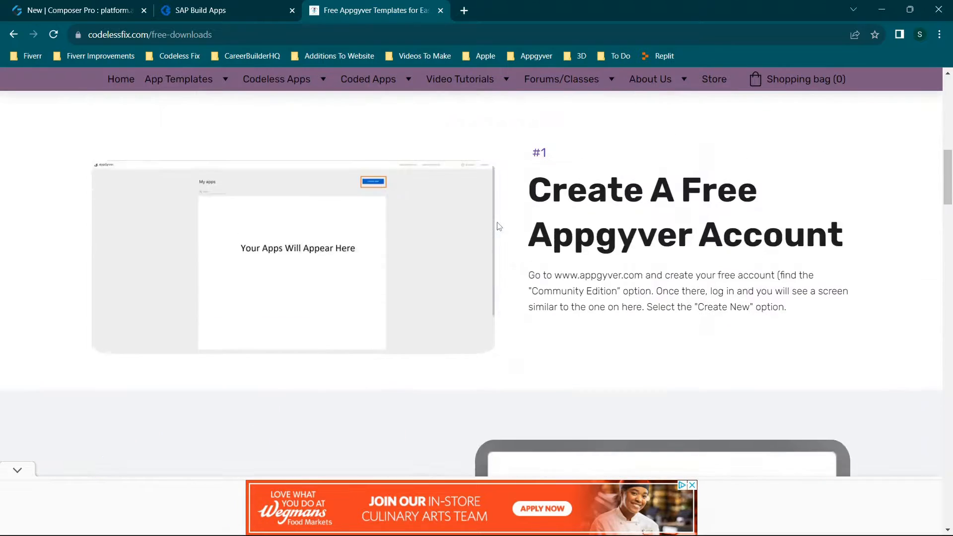
scroll(496, 222, "up", 10)
mouse_move(476, 86)
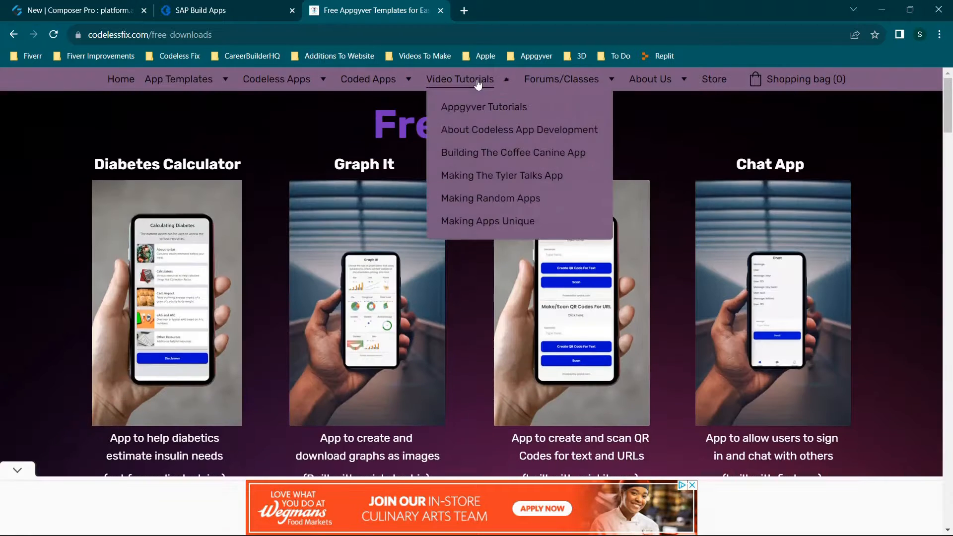
Open the Appgyver Tutorials page and look over the first tutorials under Basics, highlighting part of the Appgyver Crash Course title.
left_click(477, 108)
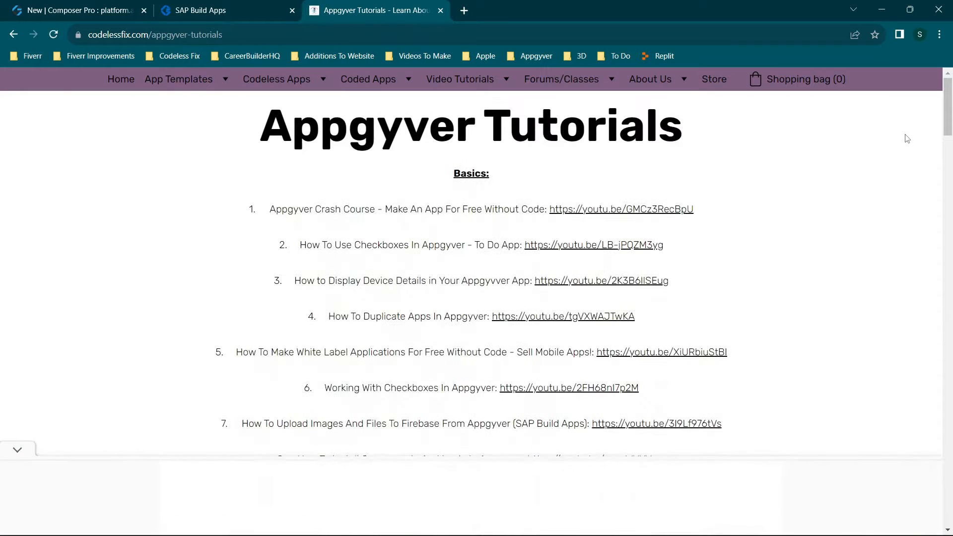
scroll(484, 224, "down", 3)
scroll(484, 224, "up", 3)
scroll(462, 241, "down", 6)
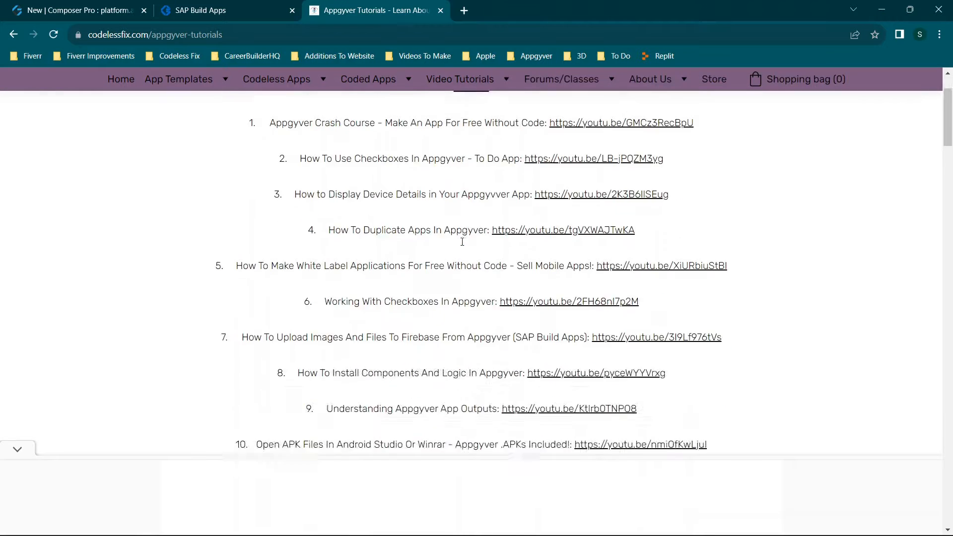
scroll(950, 130, "up", 5)
left_click_drag(950, 130, 948, 124)
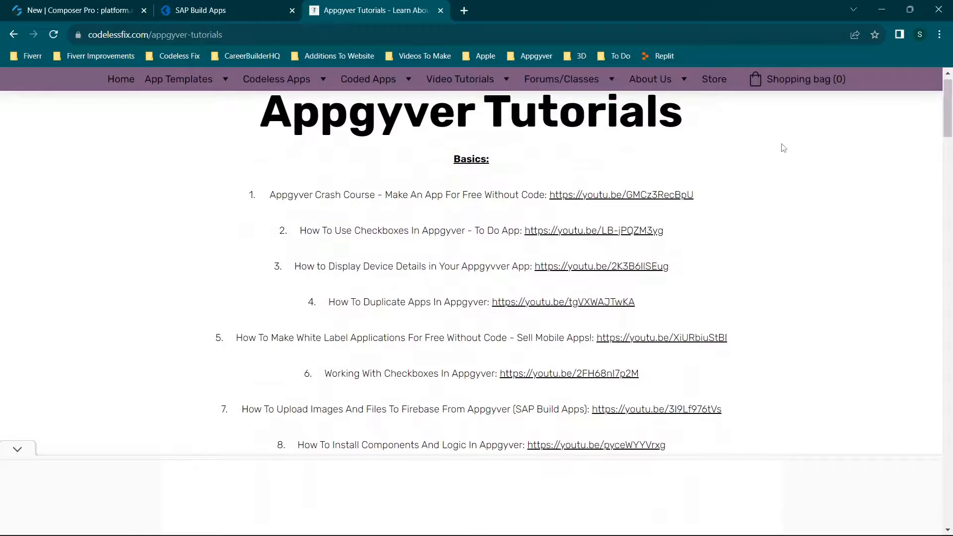
left_click_drag(283, 195, 337, 195)
left_click(368, 219)
Review the rest of the Basics tutorials, highlighting the entries on duplicating apps and installing components and logic.
scroll(368, 220, "down", 1)
scroll(378, 164, "down", 2)
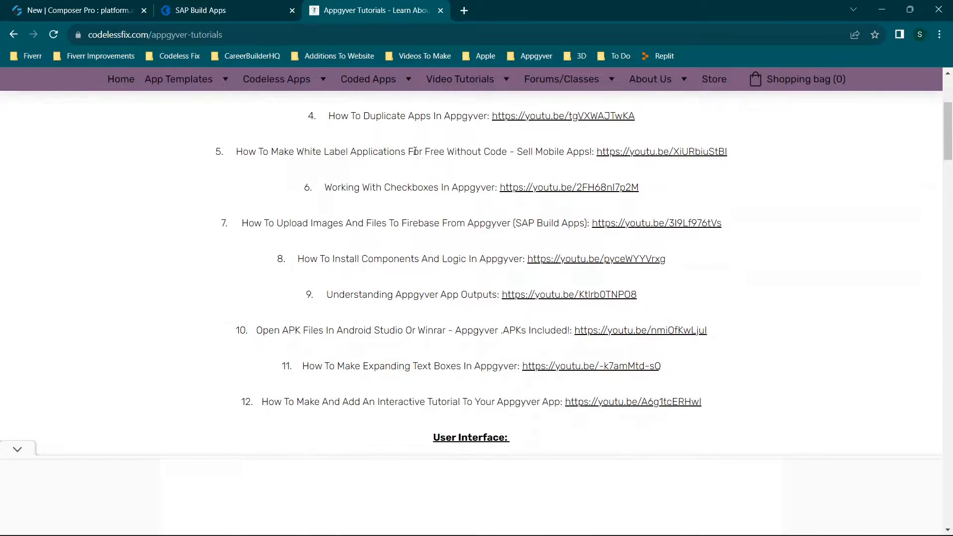
left_click_drag(328, 116, 431, 118)
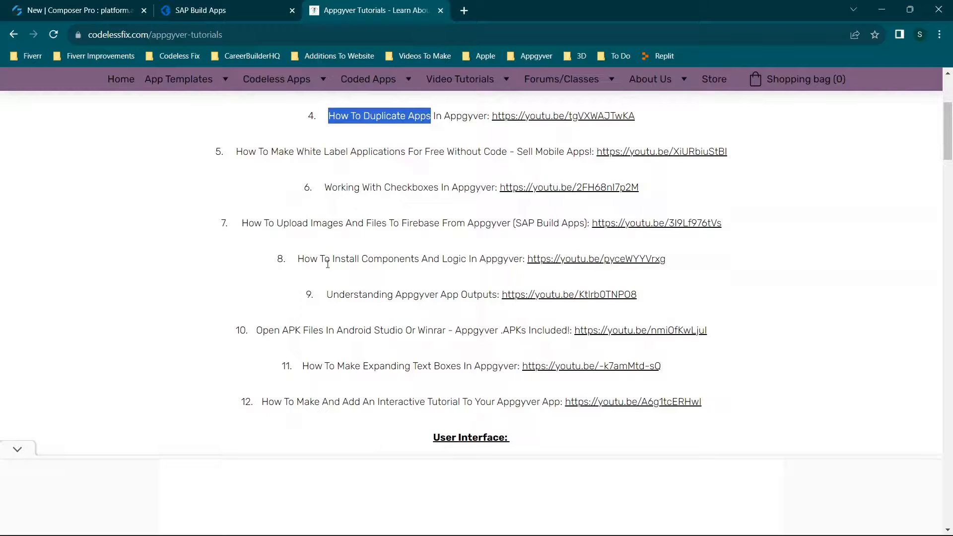
left_click_drag(312, 259, 487, 259)
left_click(487, 259)
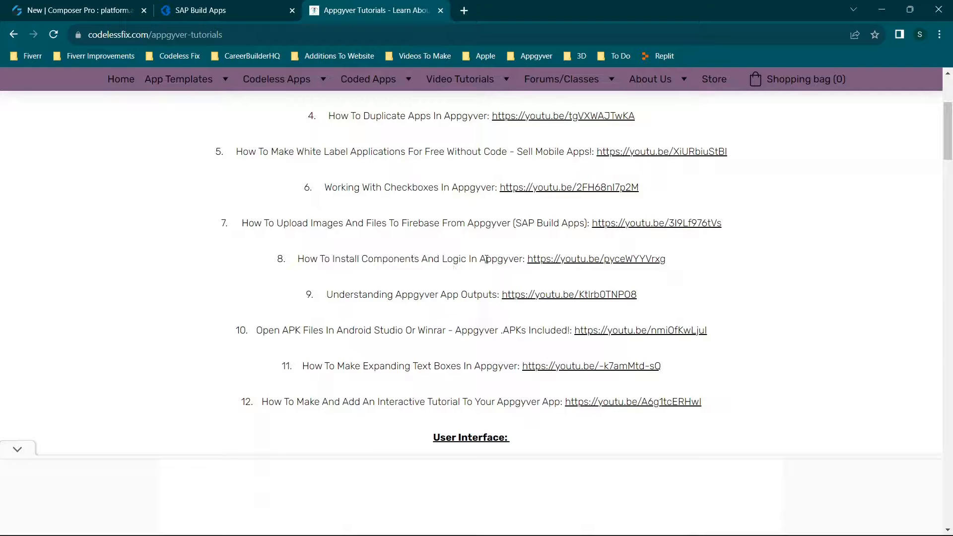
Review the User Interface tutorials, highlighting the Resize and move components and Making Your App Unique entries.
scroll(487, 259, "down", 6)
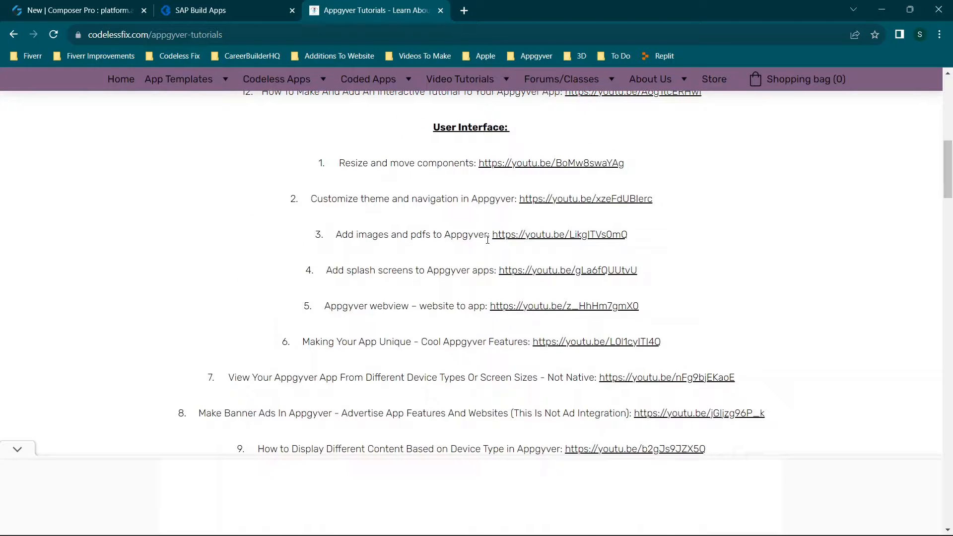
left_click_drag(398, 163, 474, 164)
scroll(451, 183, "down", 2)
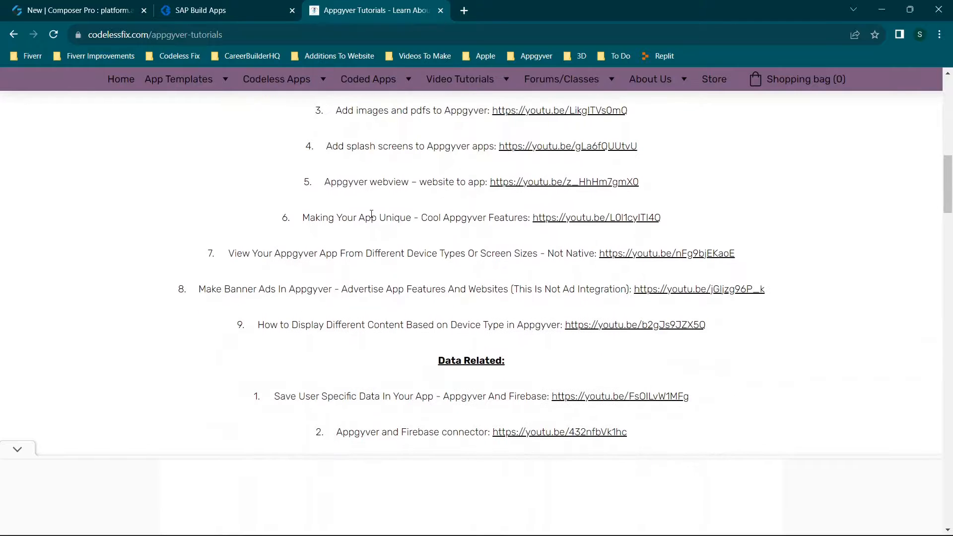
left_click_drag(371, 217, 462, 217)
left_click(442, 254)
Review the Data Related tutorials, highlighting the entries from saving user-specific data to saving variables to device storage.
scroll(445, 253, "down", 2)
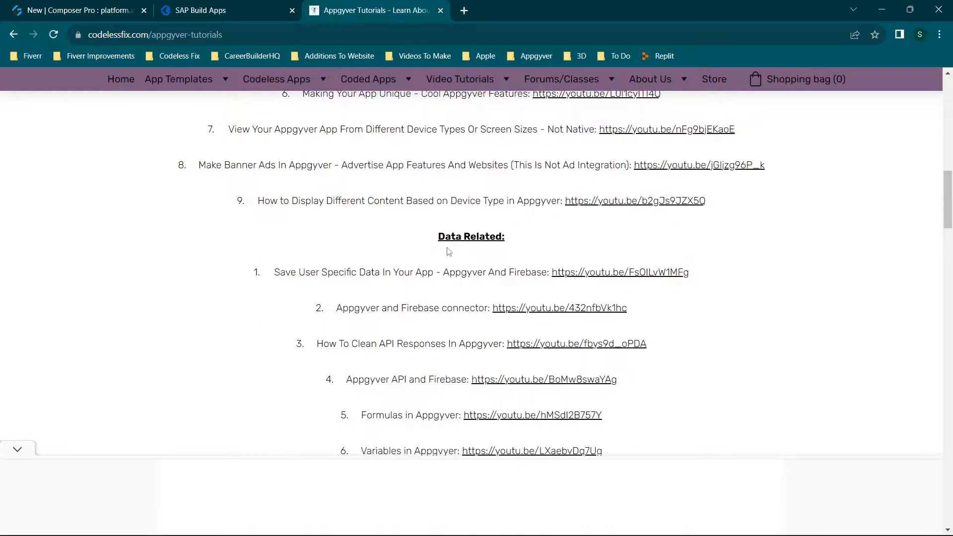
scroll(448, 252, "down", 2)
left_click_drag(286, 144, 602, 437)
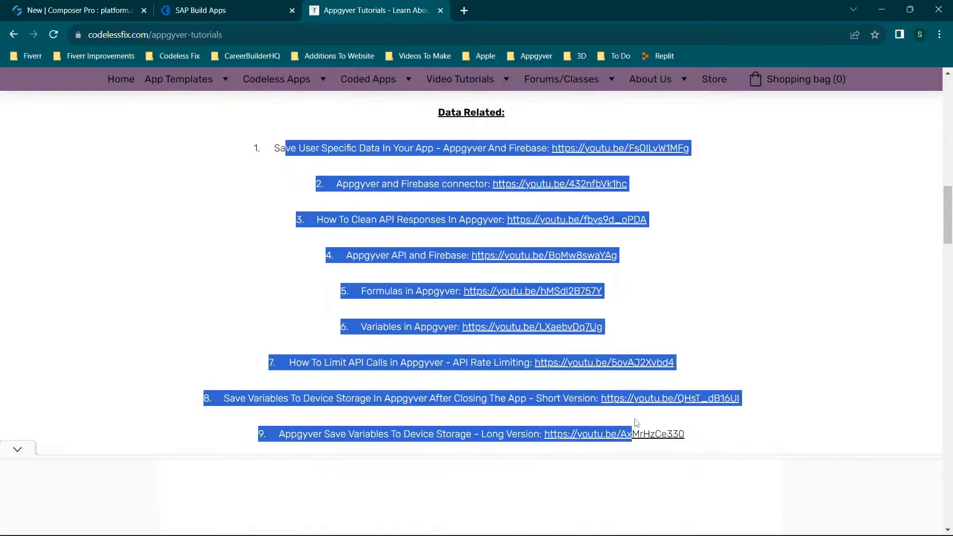
left_click(802, 298)
scroll(487, 208, "down", 3)
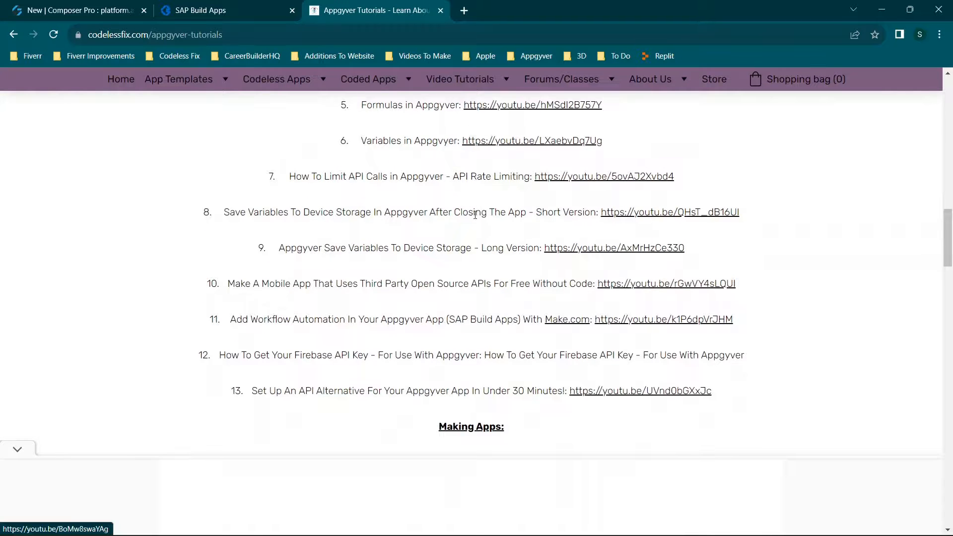
Review the Making Apps tutorials, highlighting the section heading and the first entries, starting with the chat app.
scroll(469, 227, "down", 2)
scroll(486, 232, "down", 3)
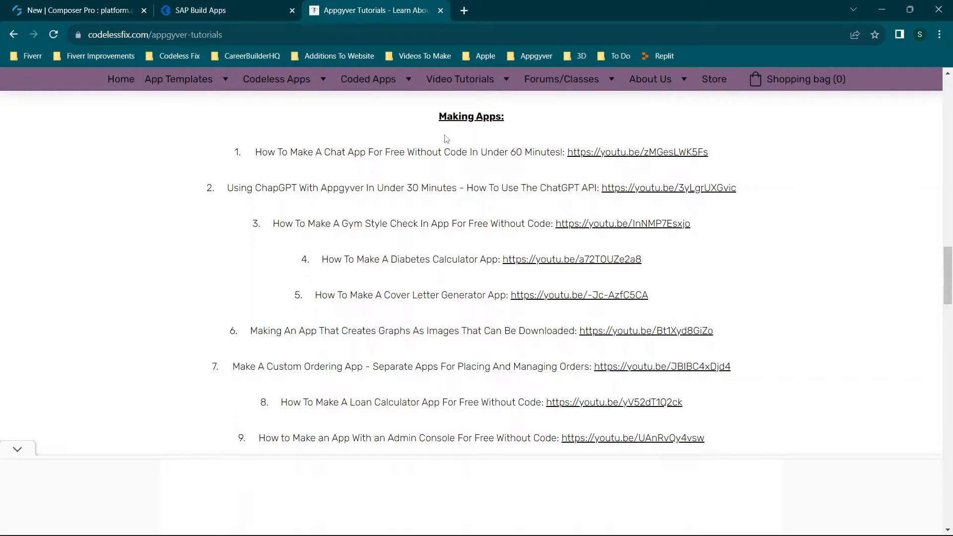
scroll(440, 147, "up", 1)
left_click_drag(439, 179, 517, 179)
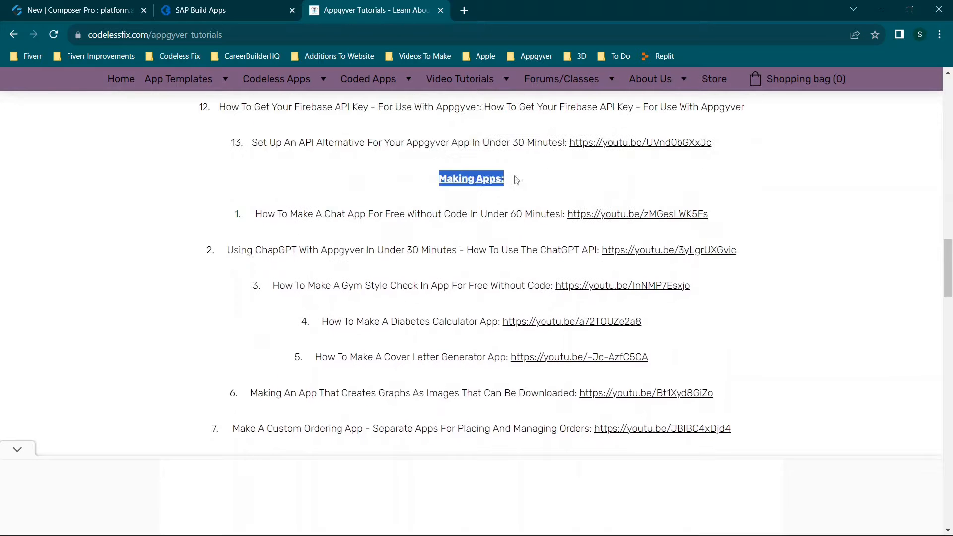
left_click(415, 233)
scroll(415, 231, "down", 1)
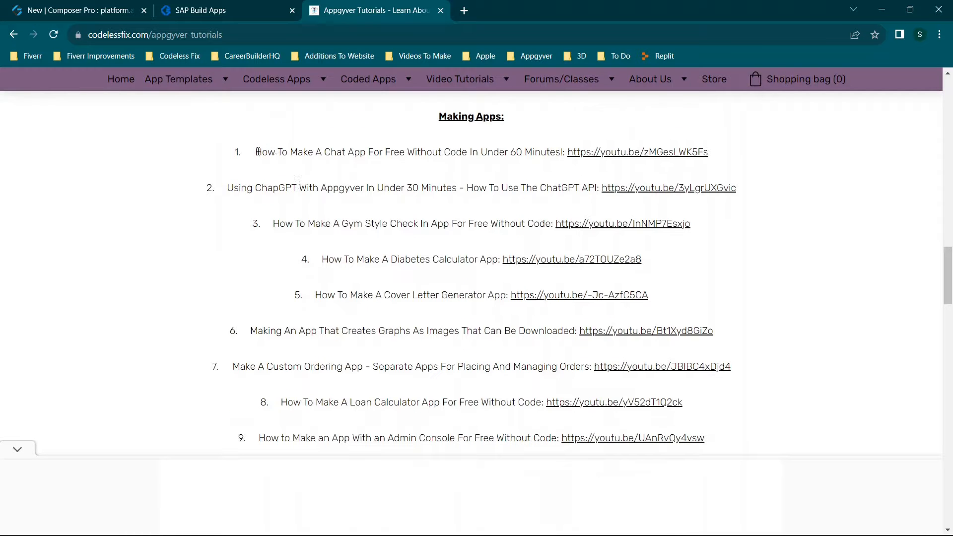
left_click_drag(257, 152, 747, 304)
left_click(747, 305)
scroll(713, 285, "down", 4)
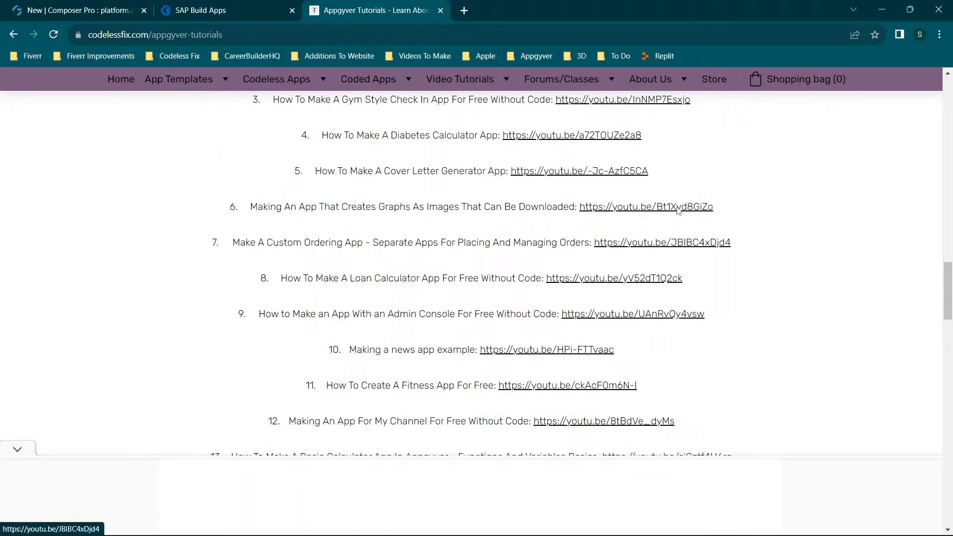
scroll(551, 211, "down", 6)
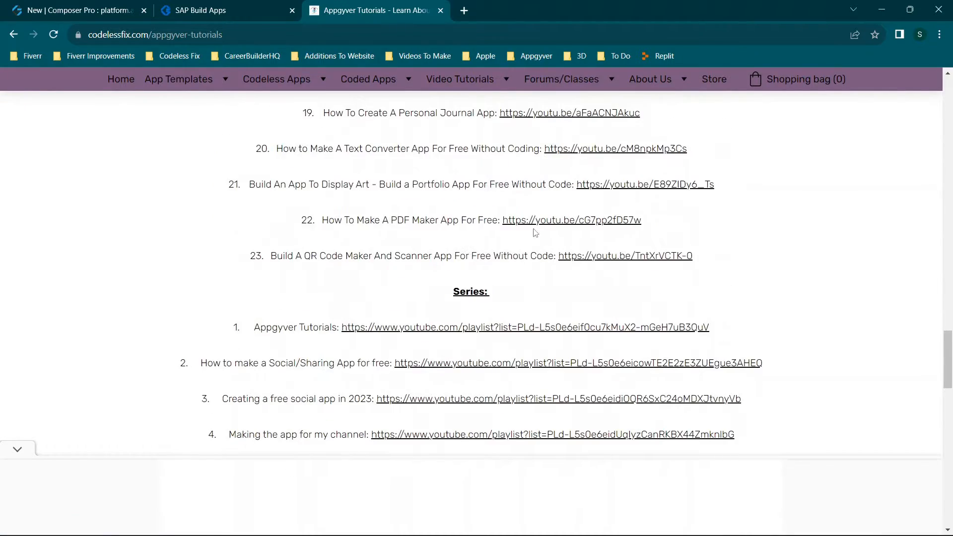
scroll(497, 253, "up", 6)
scroll(472, 273, "down", 7)
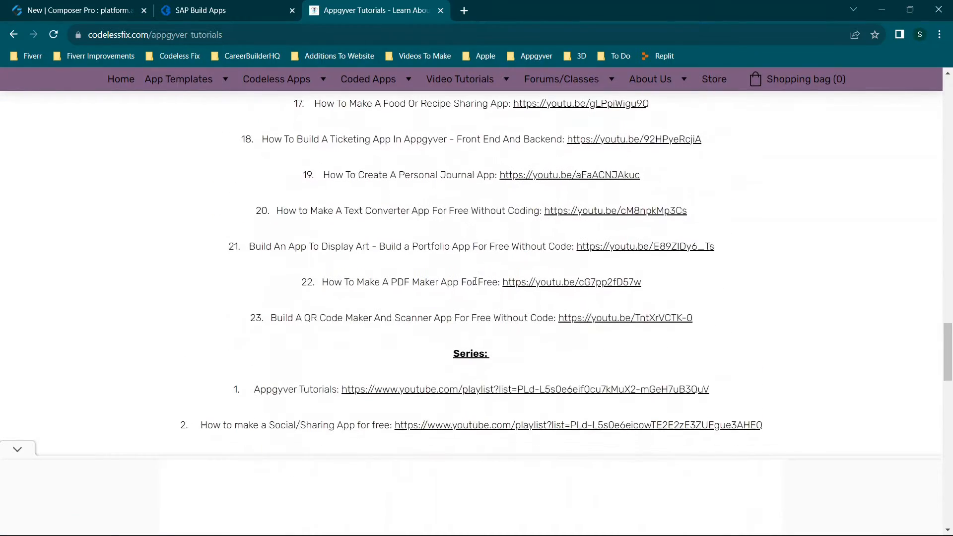
Preview the Series and Publishing Apps sections, highlighting the Publishing Apps heading and its first two tutorials.
scroll(469, 280, "down", 3)
left_click_drag(431, 211, 687, 293)
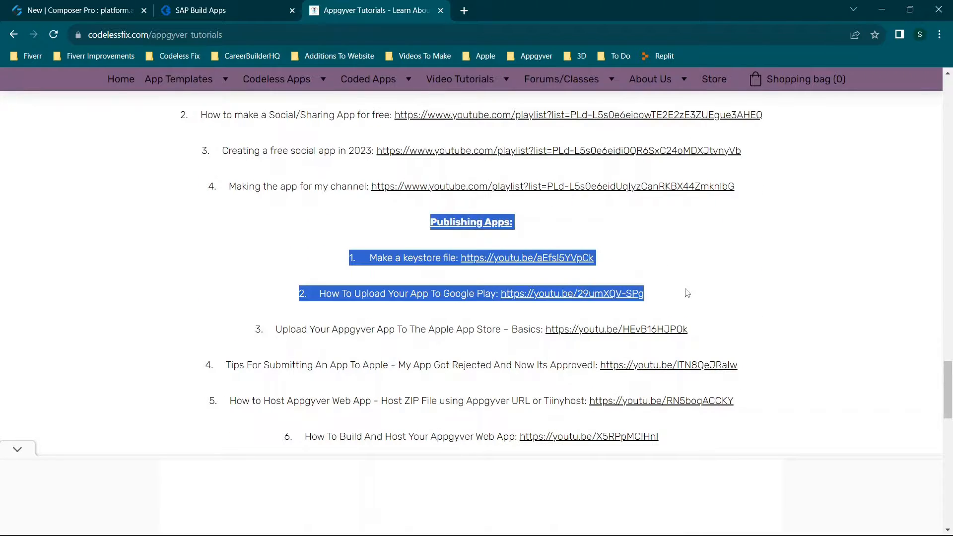
left_click(688, 293)
scroll(443, 272, "up", 7)
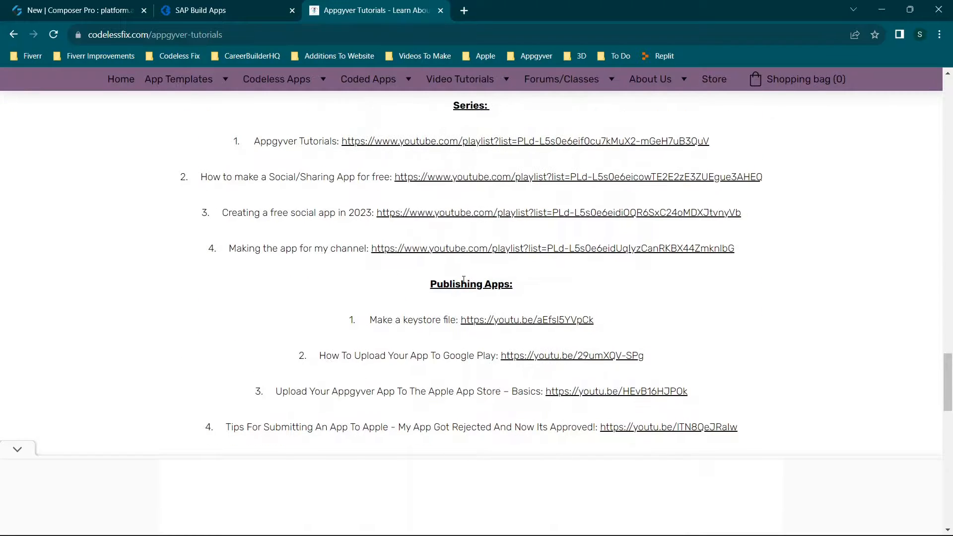
left_click_drag(373, 185, 734, 368)
left_click(735, 368)
scroll(685, 353, "down", 5)
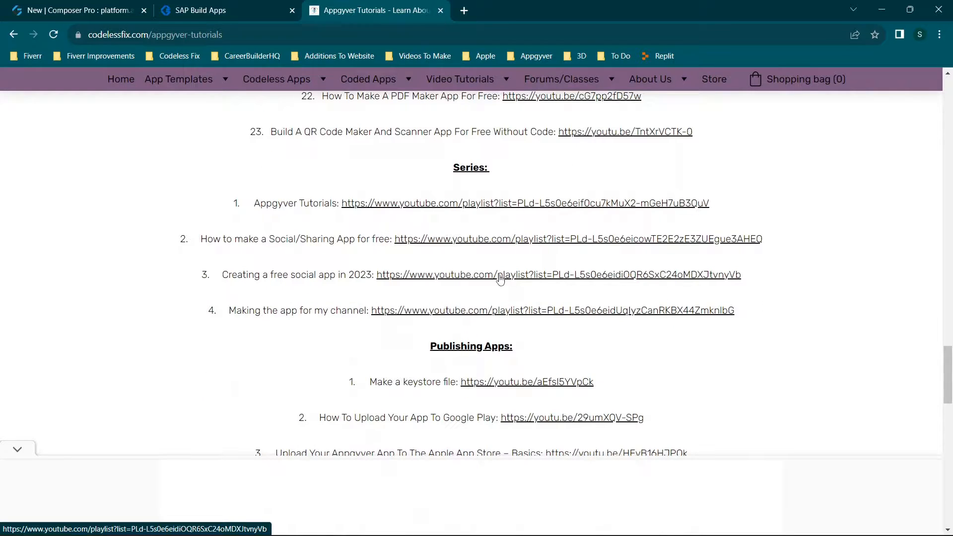
Return to the Making Apps list and highlight the portfolio, text converter, personal journal and ticketing app tutorials.
scroll(501, 279, "up", 4)
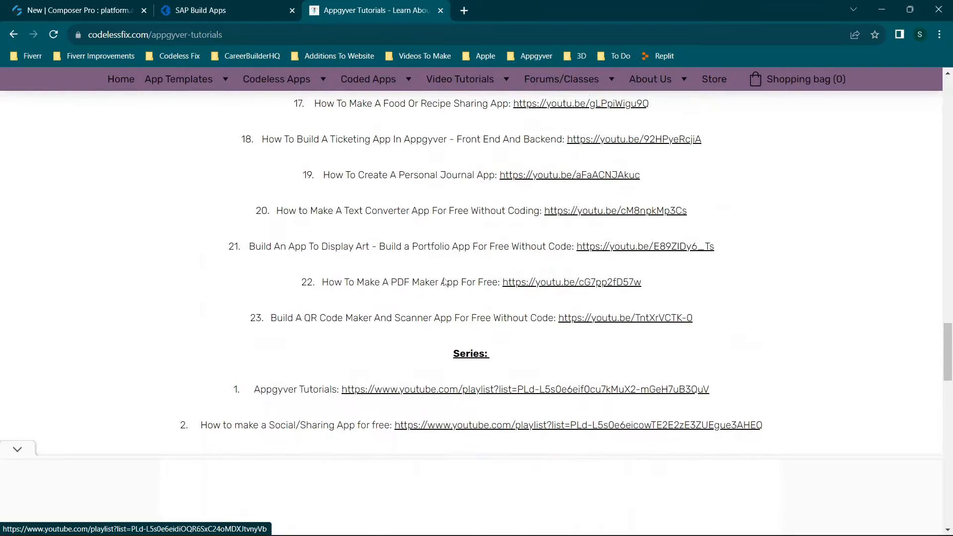
left_click_drag(249, 247, 487, 243)
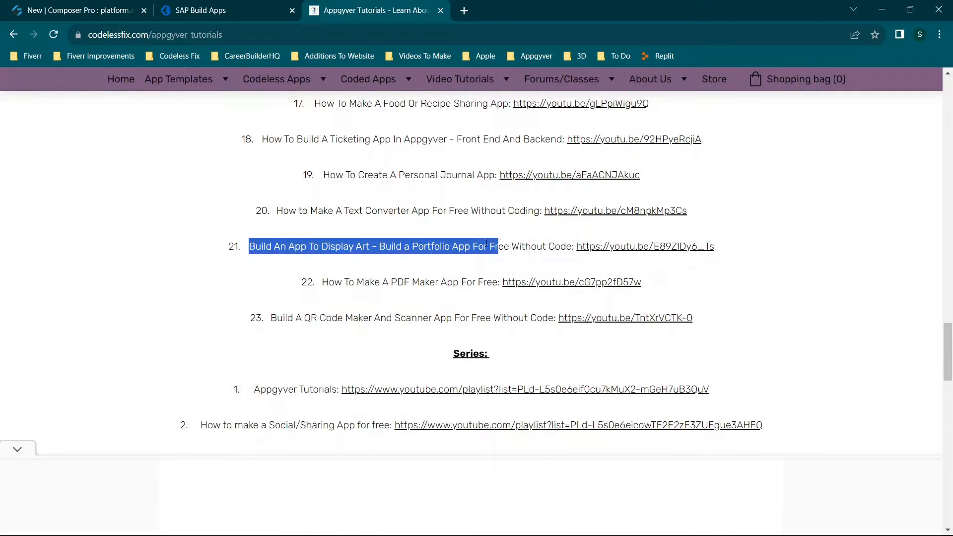
left_click_drag(296, 211, 516, 213)
left_click_drag(339, 169, 523, 185)
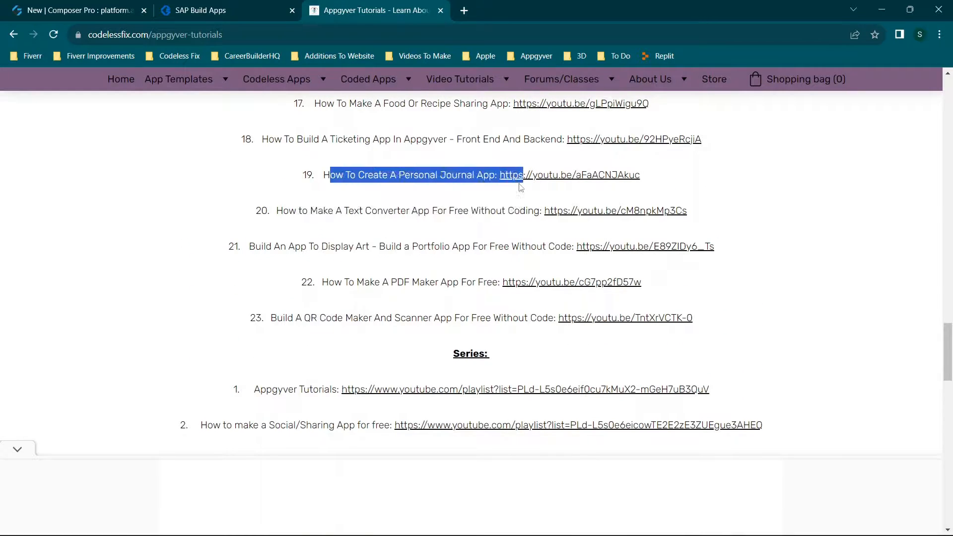
left_click(442, 229)
scroll(439, 234, "up", 5)
left_click_drag(313, 388, 405, 387)
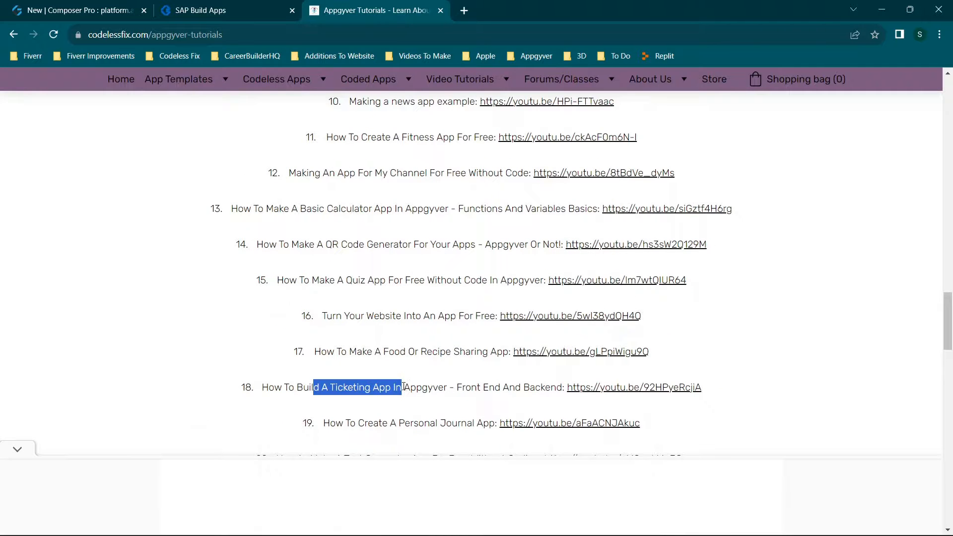
left_click(406, 386)
scroll(447, 368, "down", 5)
scroll(480, 354, "down", 4)
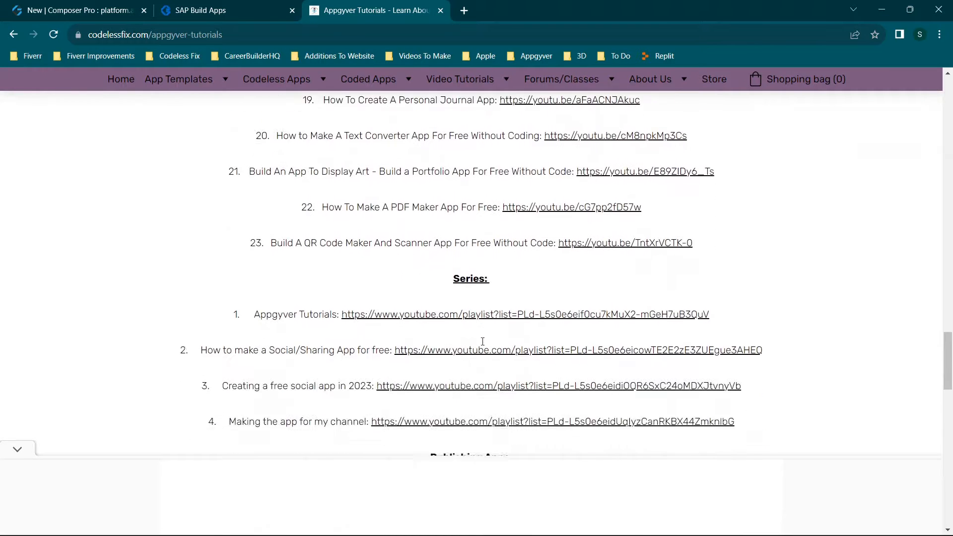
Examine the Series playlists one by one, highlighting Appgyver Tutorials, the Social/Sharing App, the 2023 social app and the channel app.
left_click_drag(239, 204, 866, 333)
left_click(813, 328)
left_click_drag(254, 199, 484, 204)
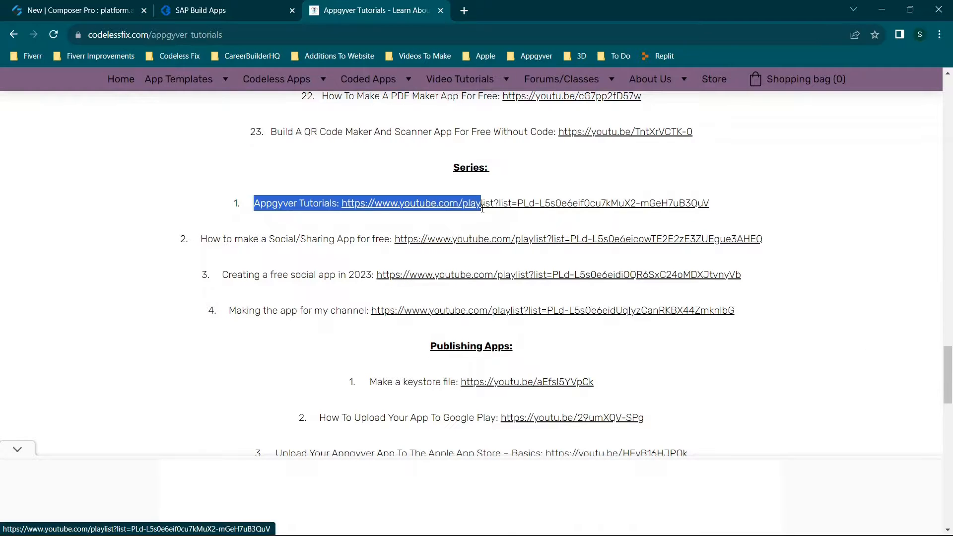
left_click_drag(201, 240, 787, 242)
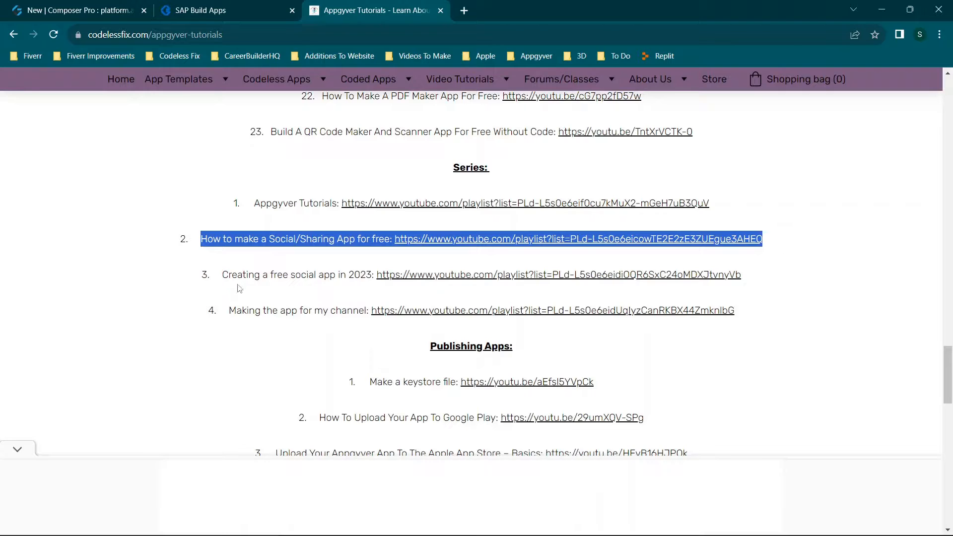
left_click_drag(222, 275, 842, 279)
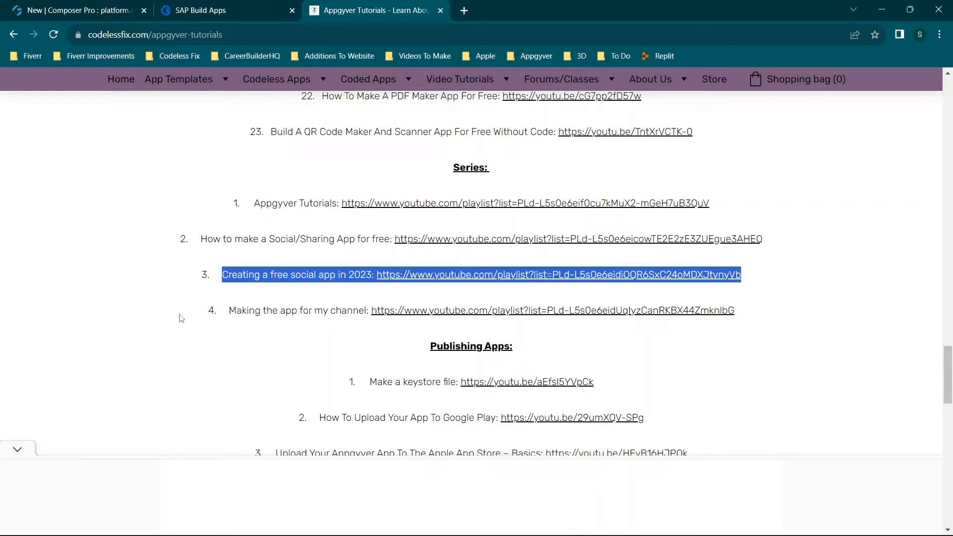
left_click(271, 272)
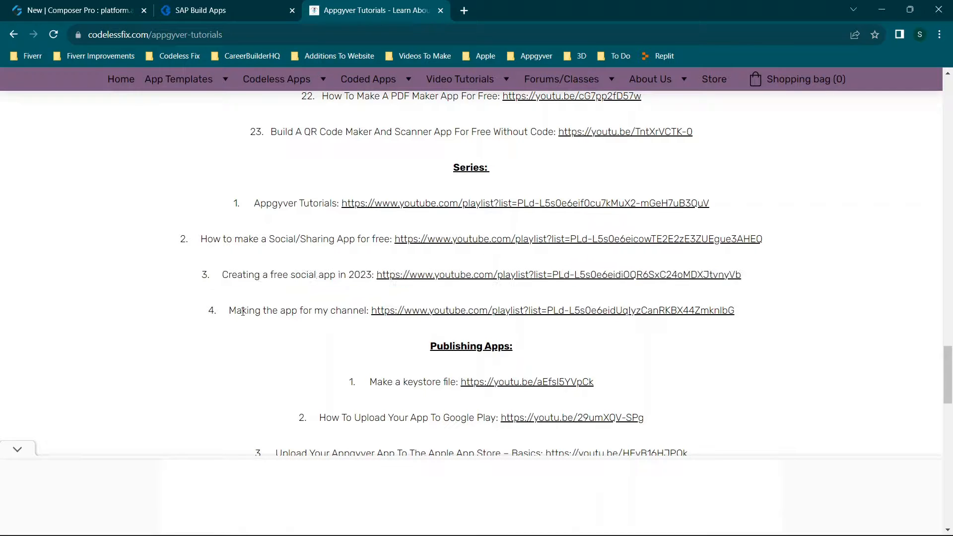
left_click_drag(230, 311, 790, 300)
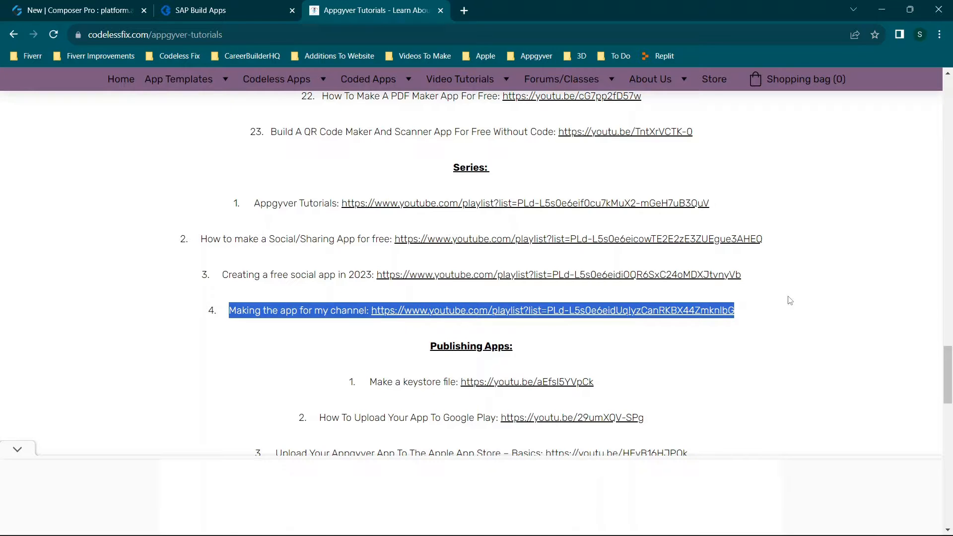
Review the Publishing Apps tutorials, highlighting the keystore file, Google Play upload, and web app build and hosting entries.
scroll(623, 308, "down", 3)
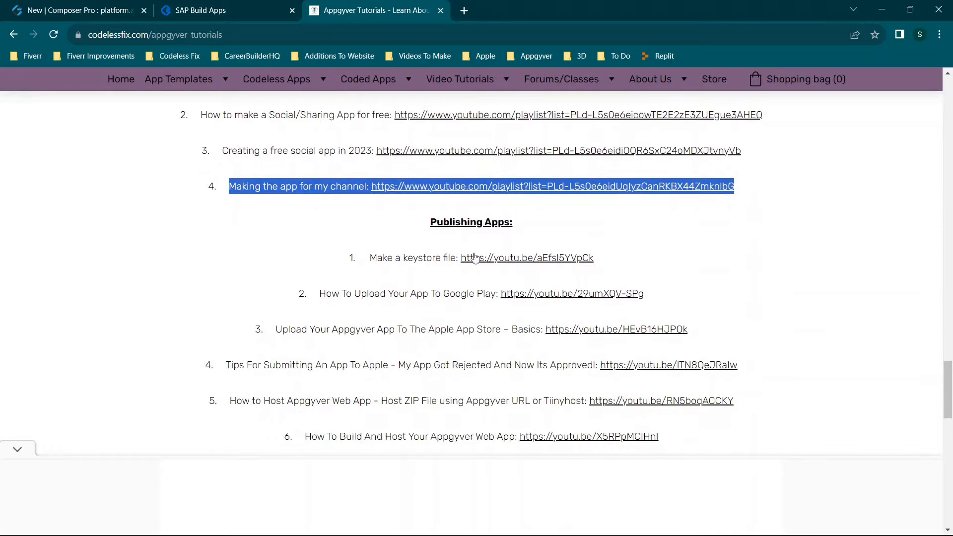
left_click(416, 232)
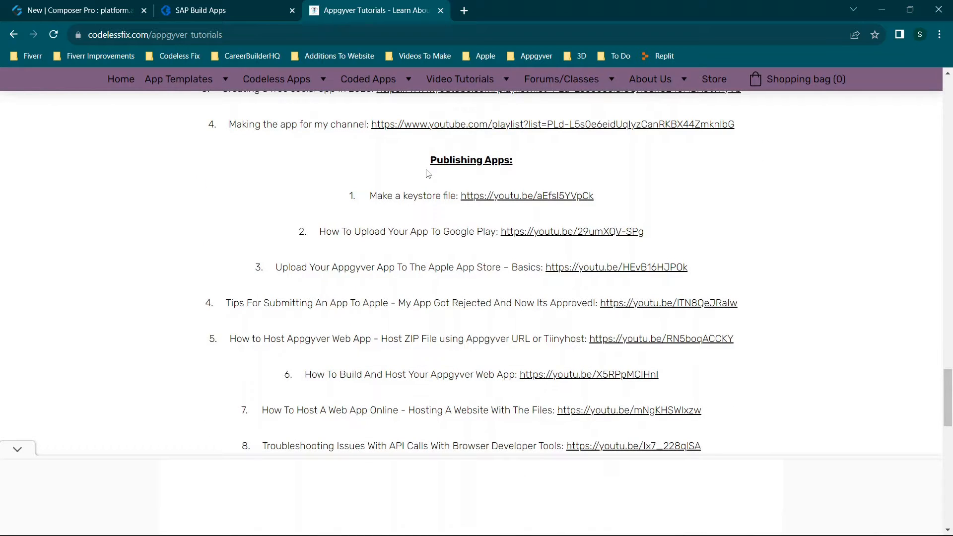
left_click_drag(428, 160, 577, 172)
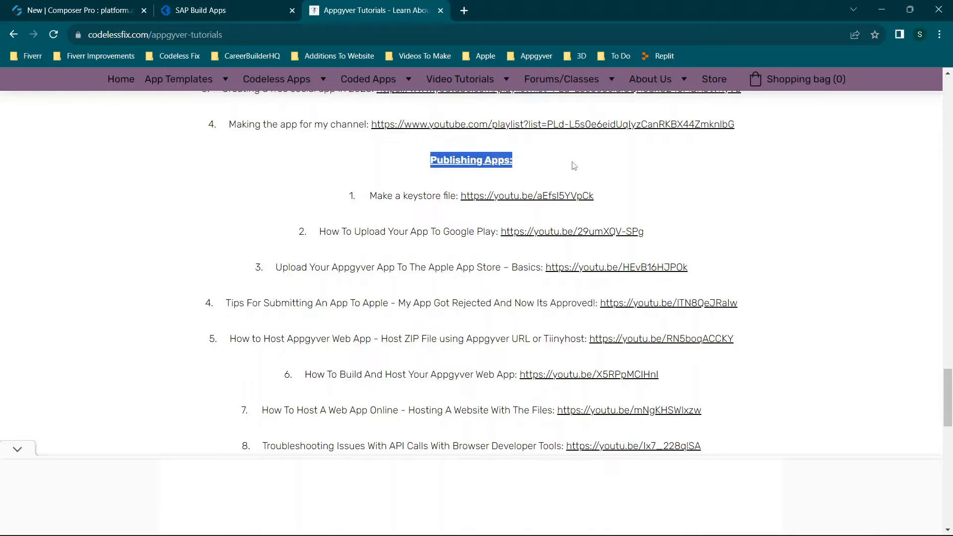
left_click(584, 173)
scroll(497, 179, "down", 1)
left_click_drag(374, 135, 502, 157)
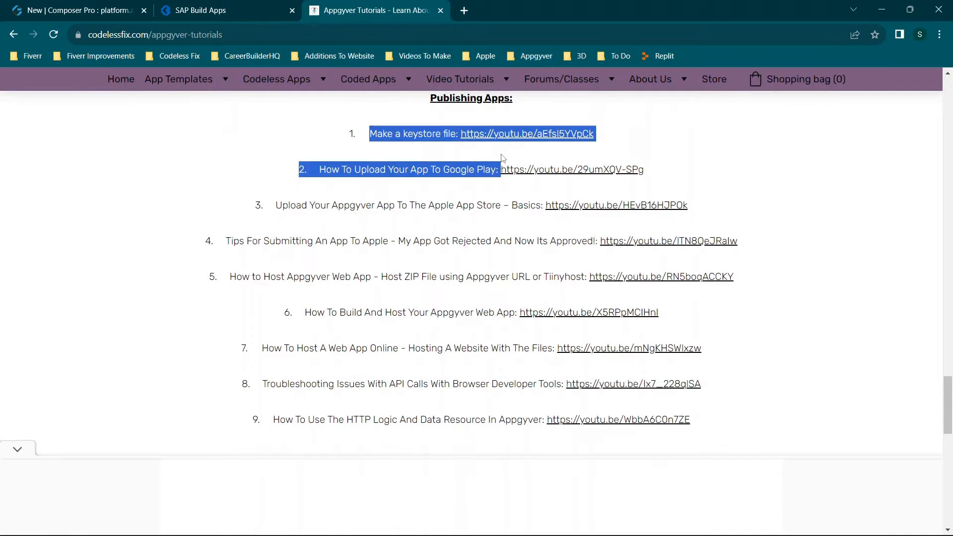
left_click(488, 197)
left_click_drag(410, 171, 506, 190)
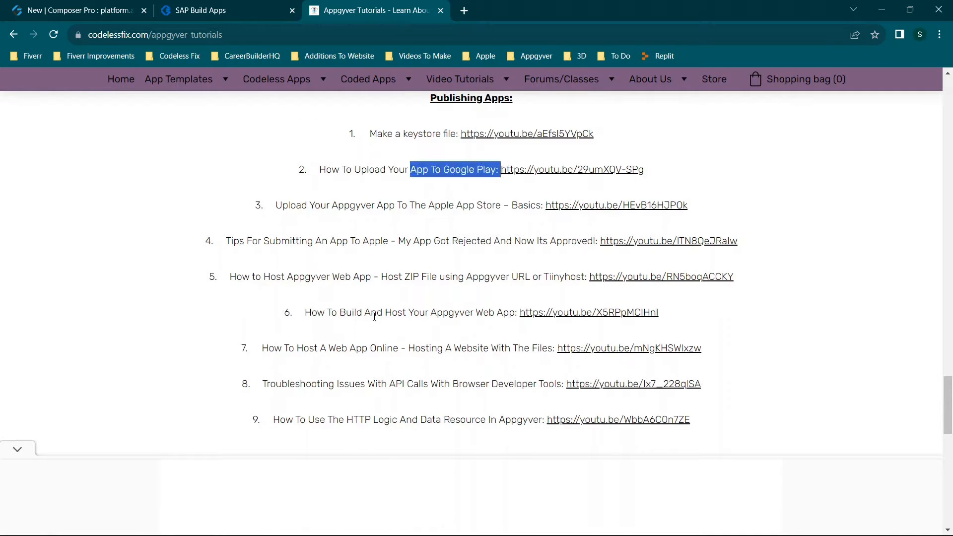
left_click_drag(308, 313, 834, 319)
left_click(827, 334)
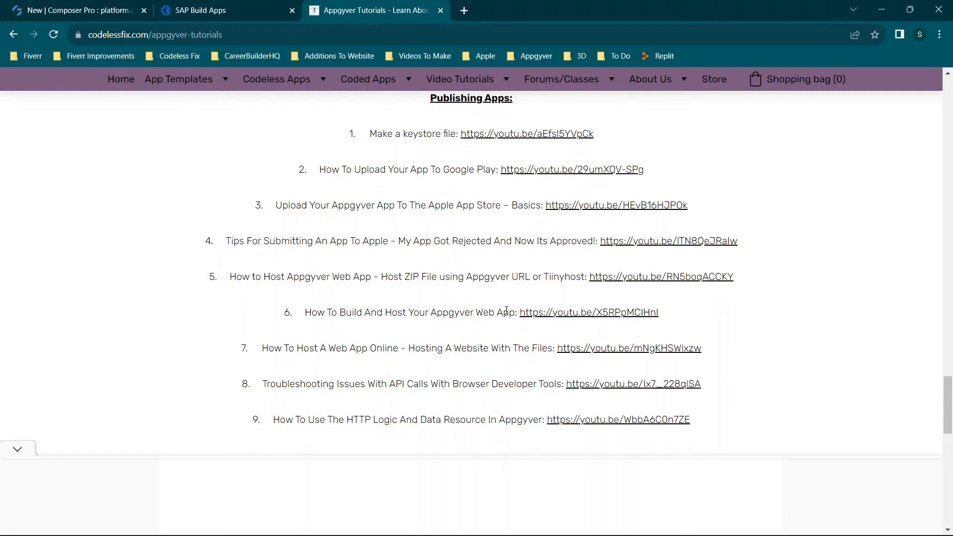
Return to the start of the Appgyver Tutorials page and look over the Basics list again.
scroll(496, 278, "down", 2)
scroll(534, 304, "up", 1)
scroll(535, 304, "up", 15)
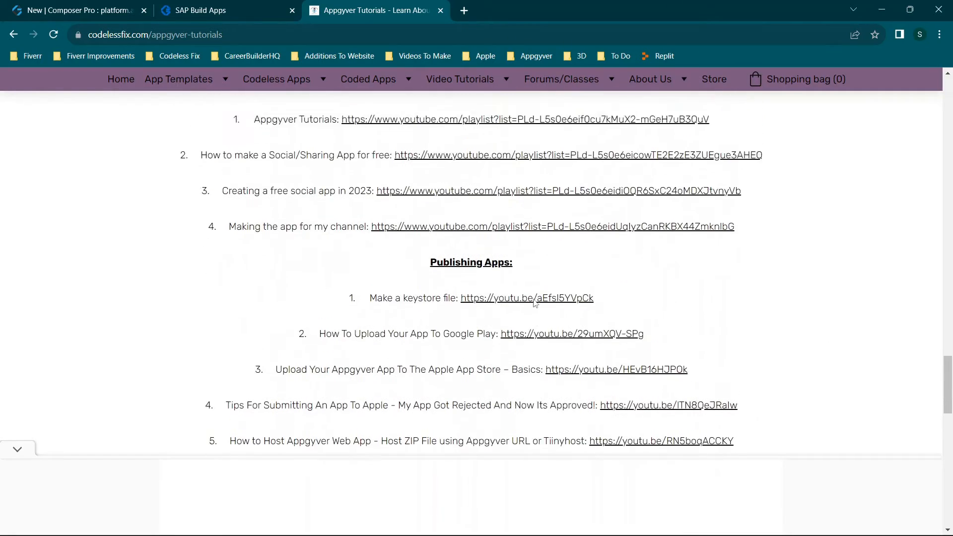
scroll(536, 303, "up", 15)
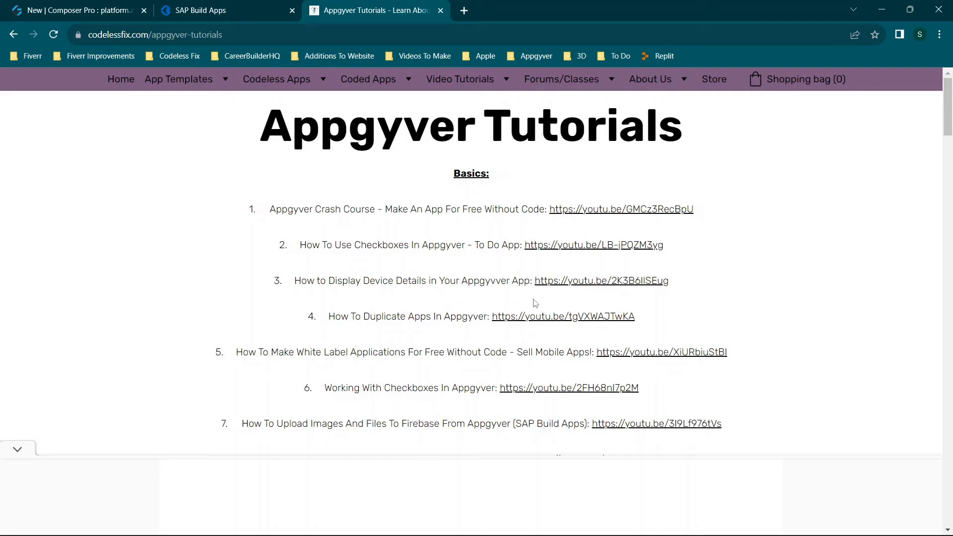
scroll(527, 224, "down", 8)
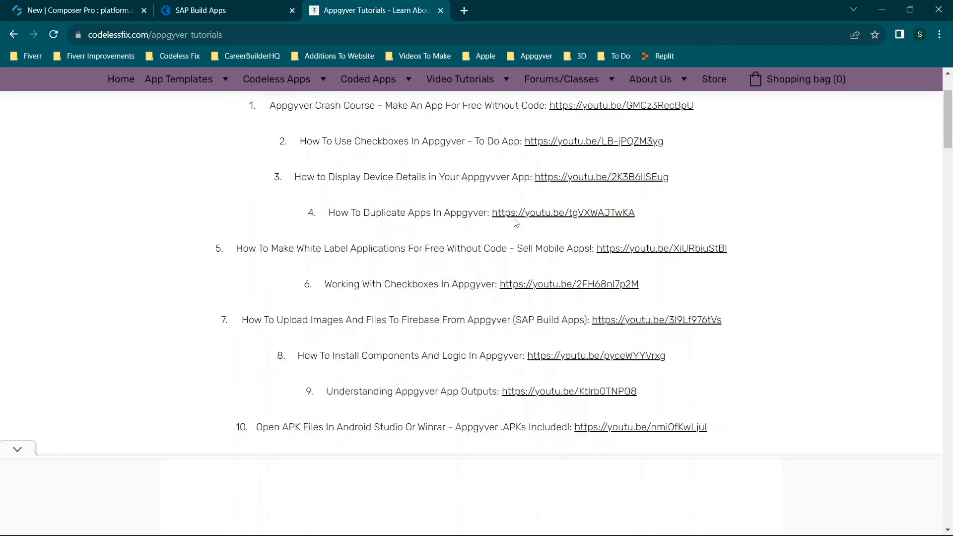
scroll(516, 224, "up", 5)
scroll(517, 224, "up", 3)
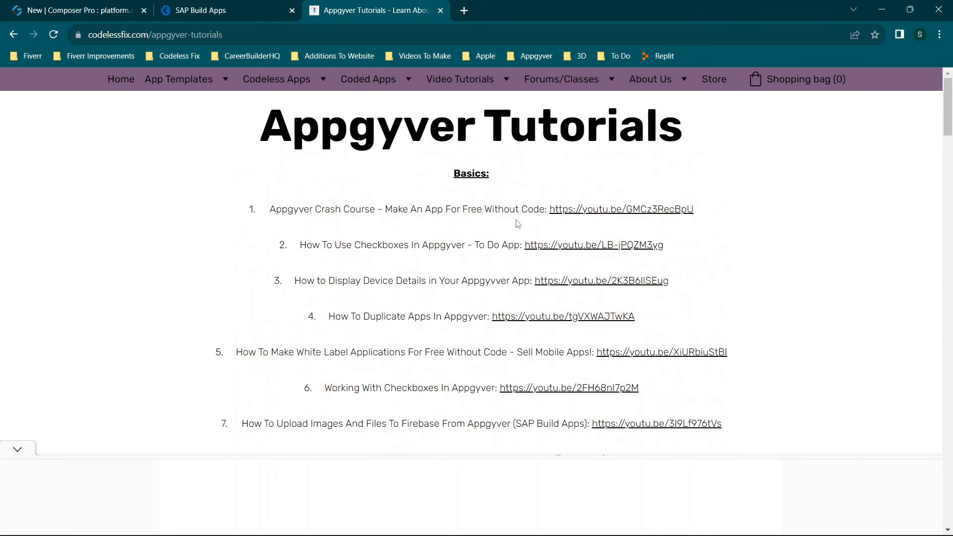